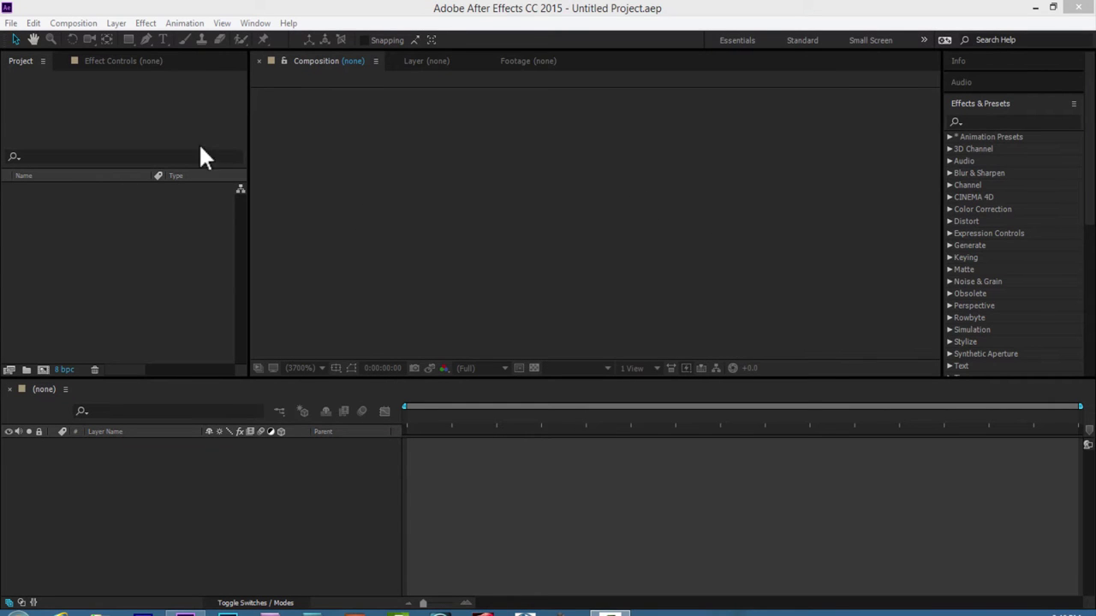
Step: Create Comp 1 at 870 × 870 px with a duration of 0;01;30;00
click(74, 23)
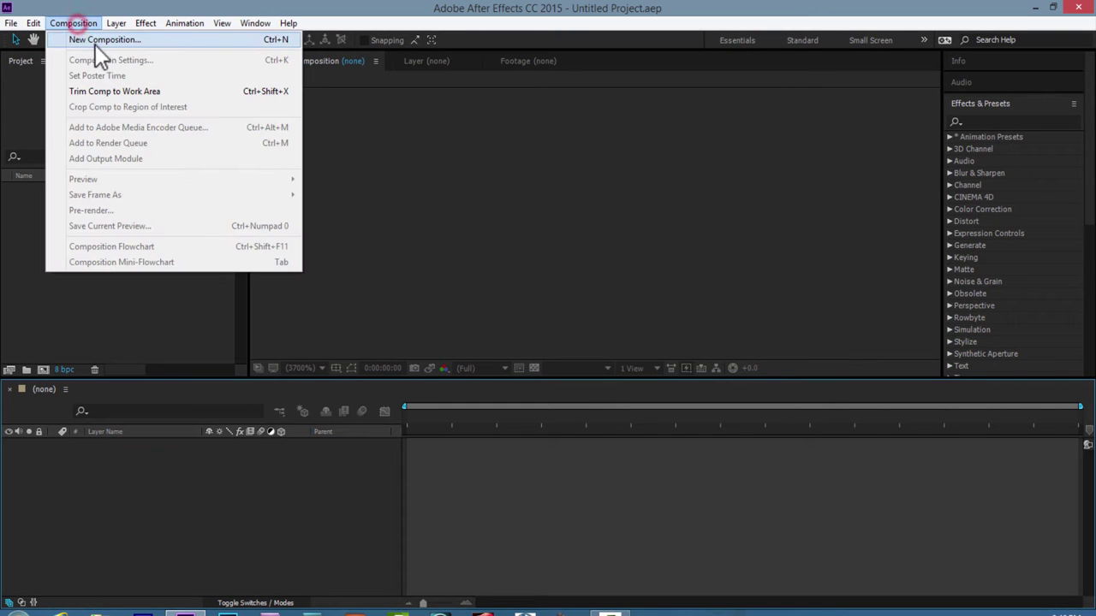
click(183, 41)
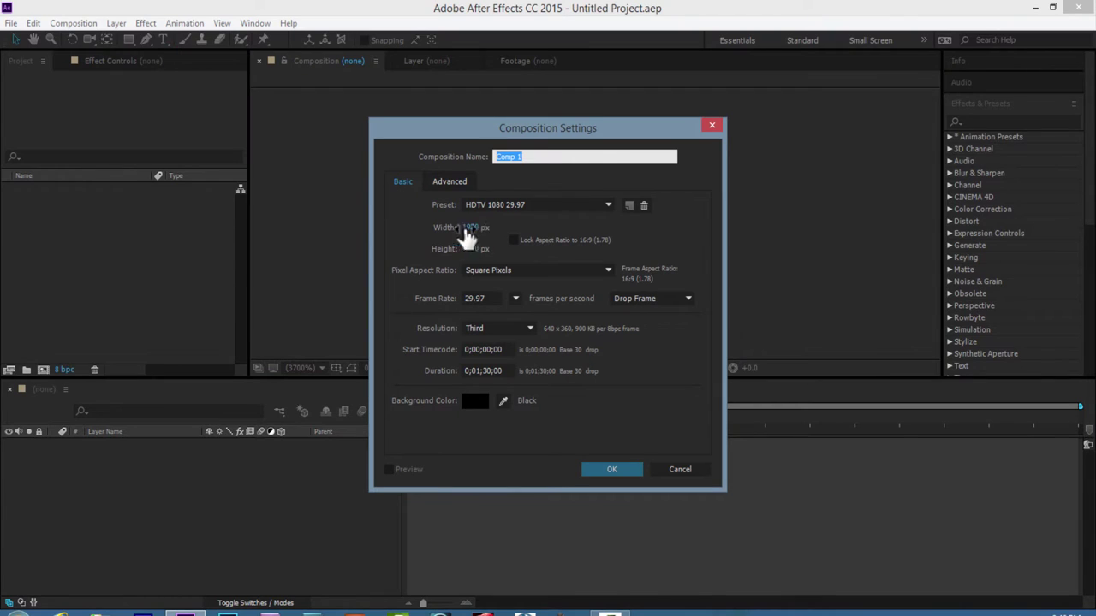
click(470, 229)
text(8)
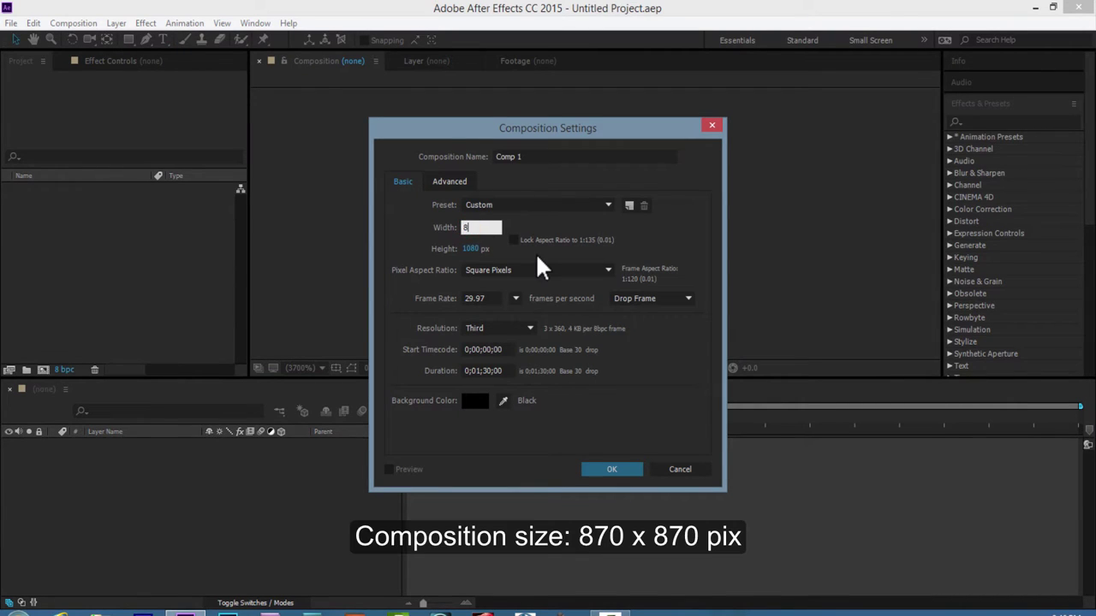
text(70)
key(Return)
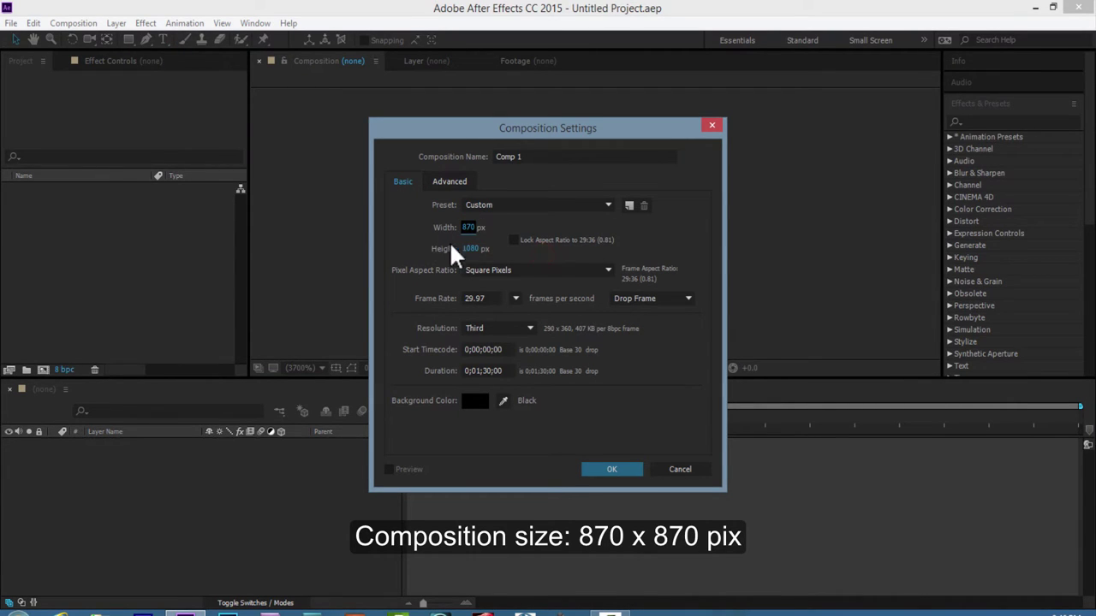
click(469, 249)
text(870)
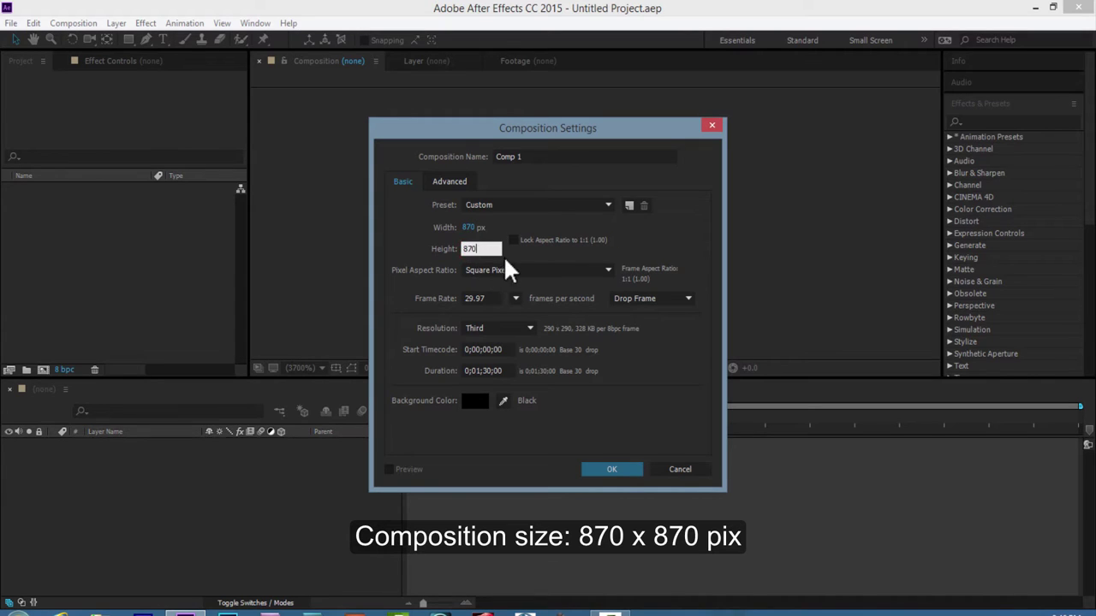
key(Return)
click(505, 371)
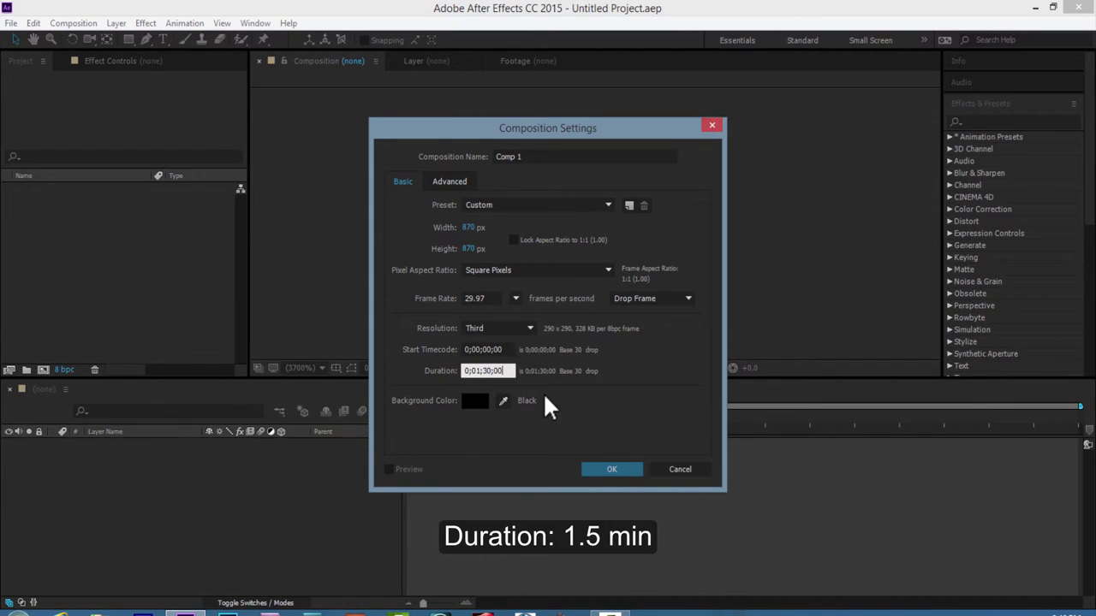
click(620, 472)
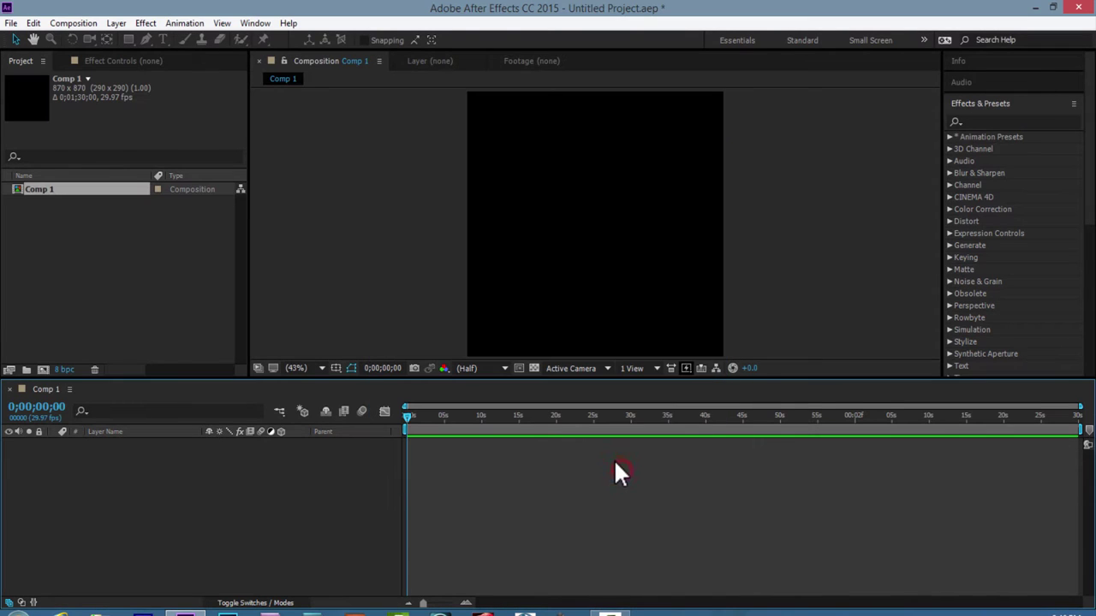
Step: Import the photo GIRL2.jpg into the project
click(11, 23)
mouse_move(119, 221)
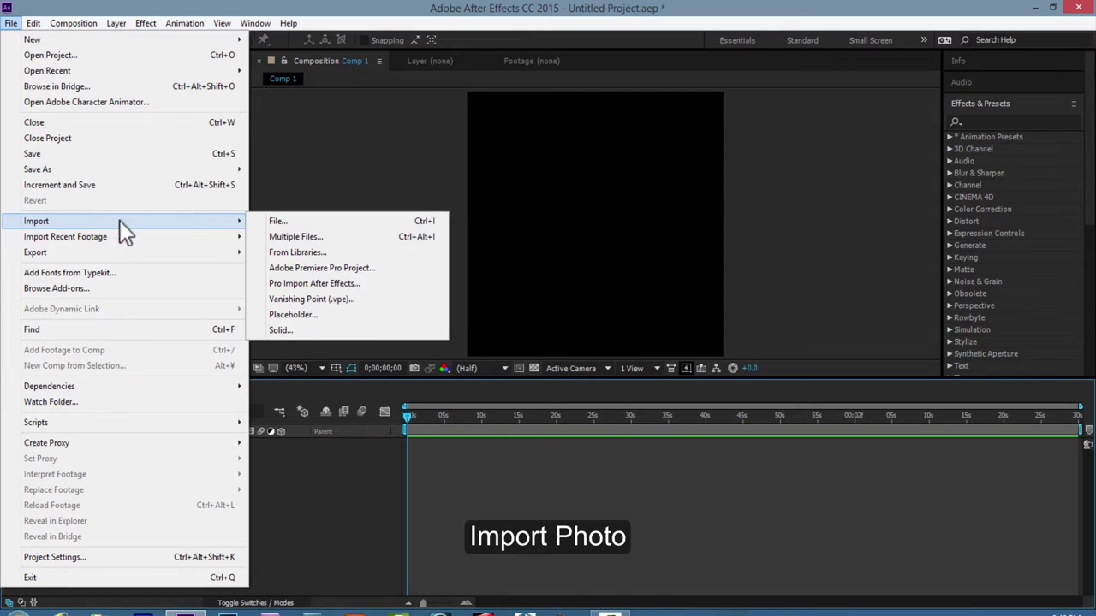
click(313, 220)
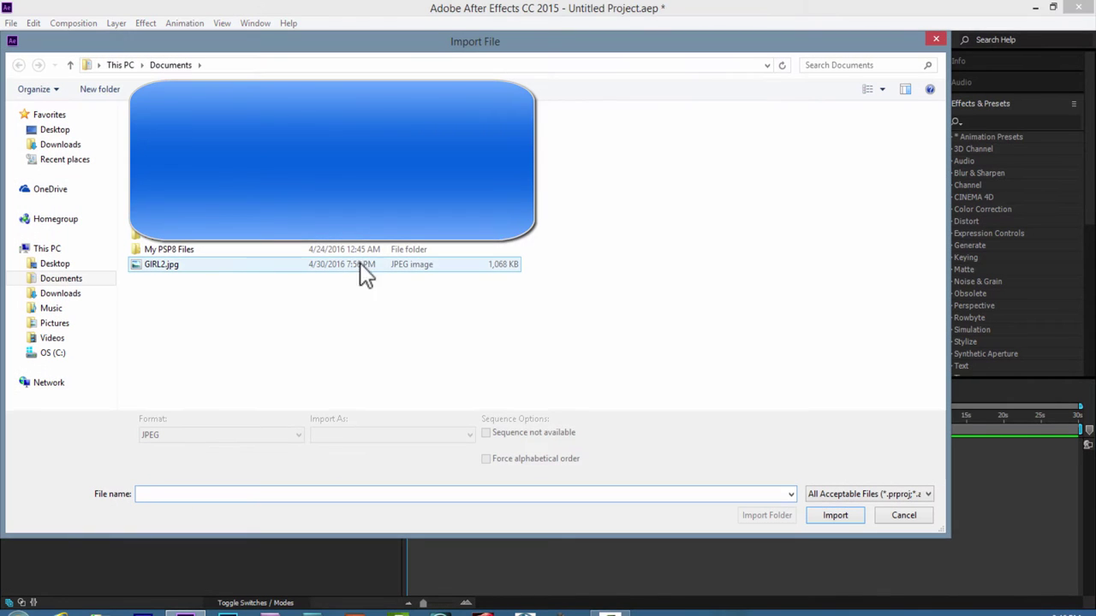
click(175, 267)
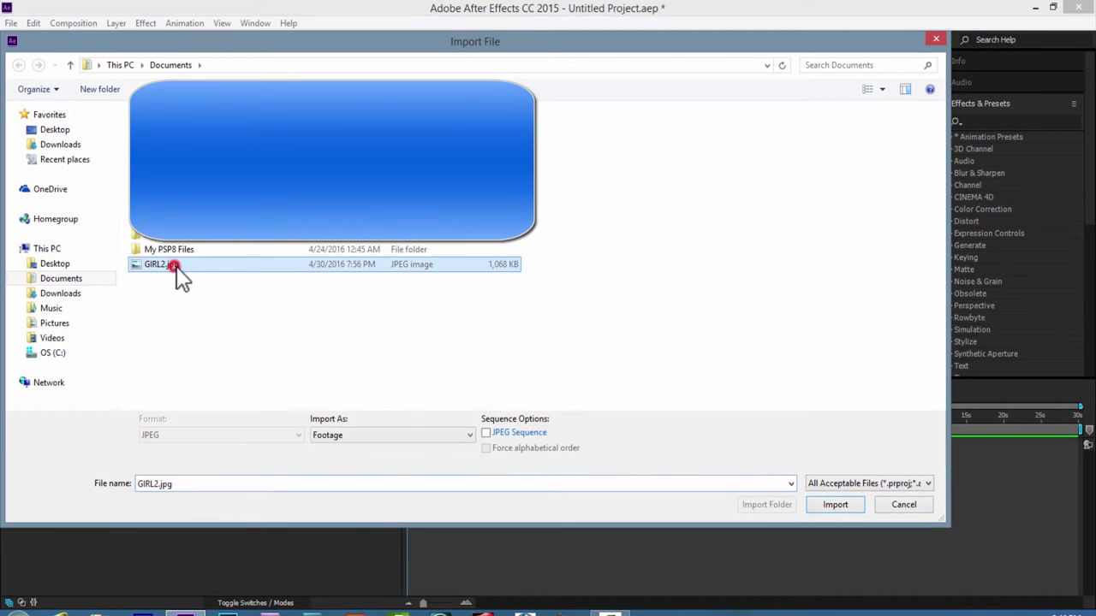
click(841, 505)
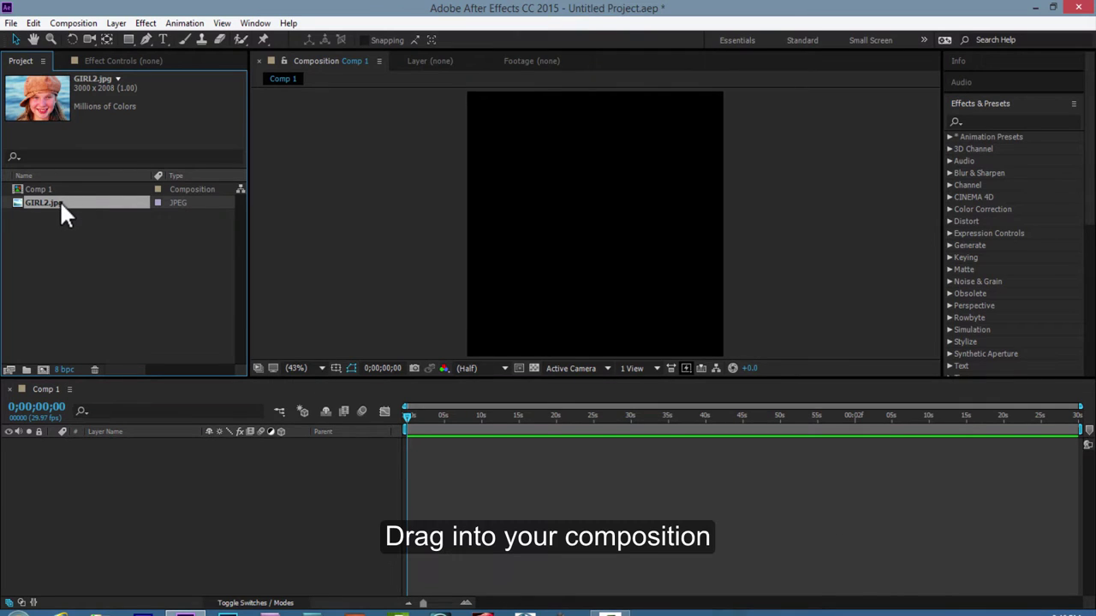
Step: Add GIRL2.jpg to Comp 1 and scale it down proportionally so the face fits the frame
drag(59, 202, 132, 520)
key(comma)
key(comma)
key(comma)
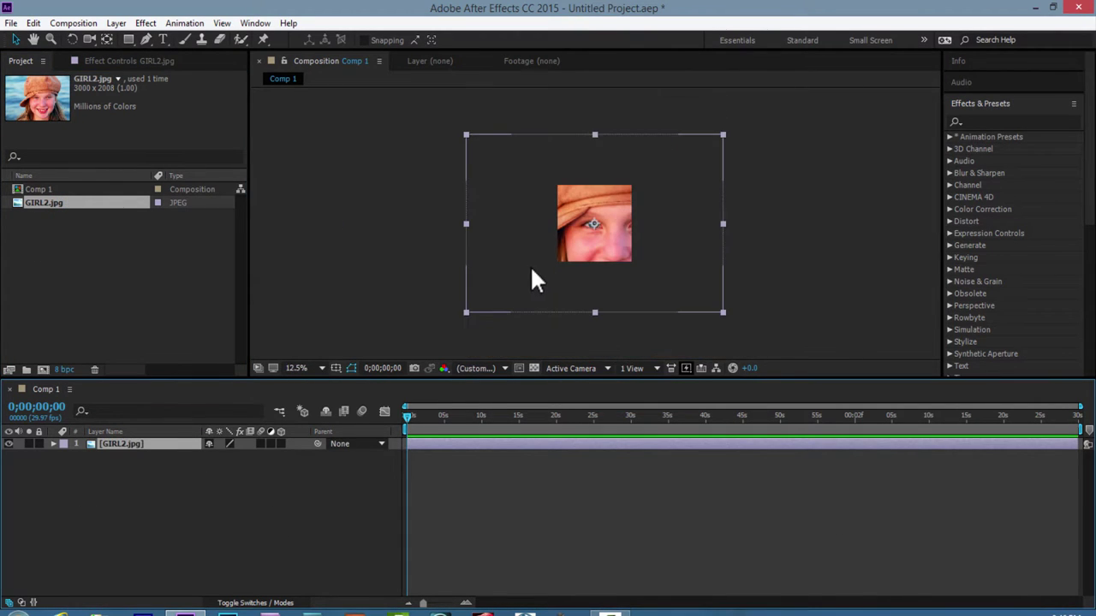
drag(465, 312, 537, 261)
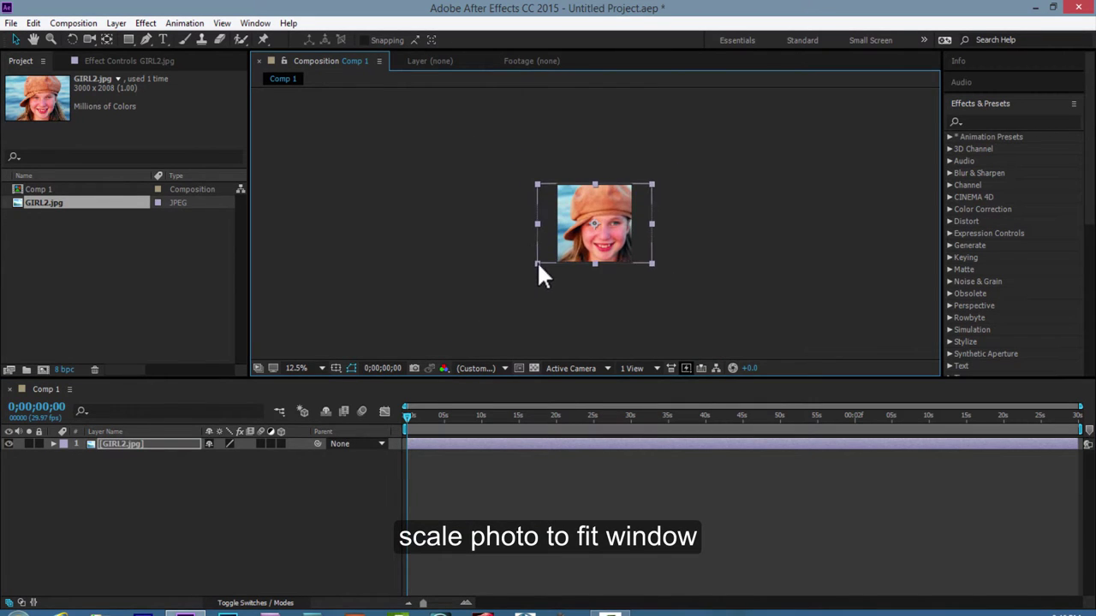
key(period)
key(period)
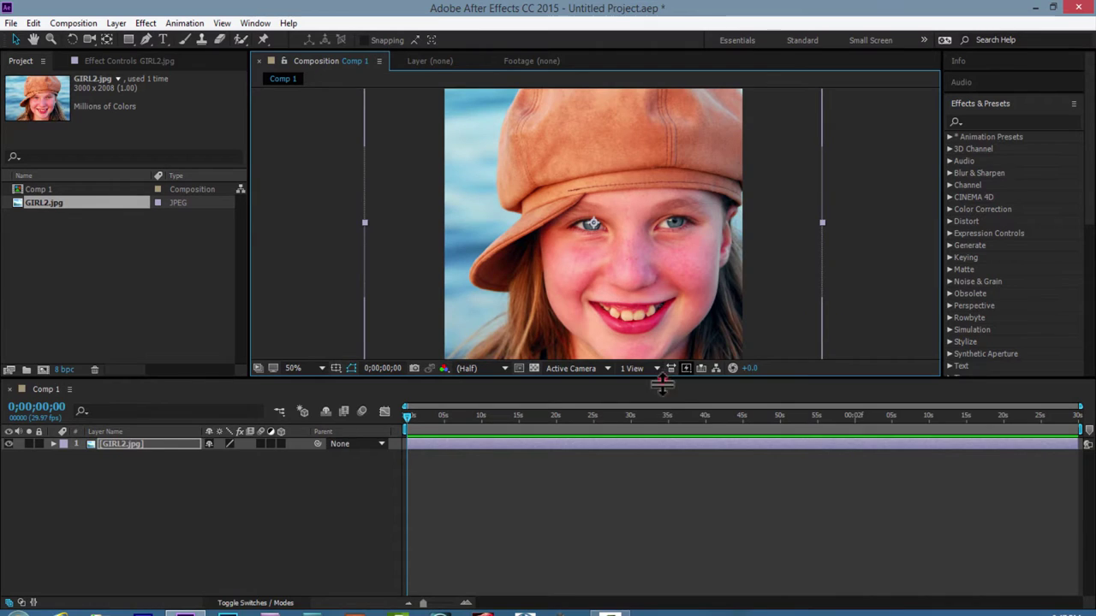
drag(661, 381, 667, 472)
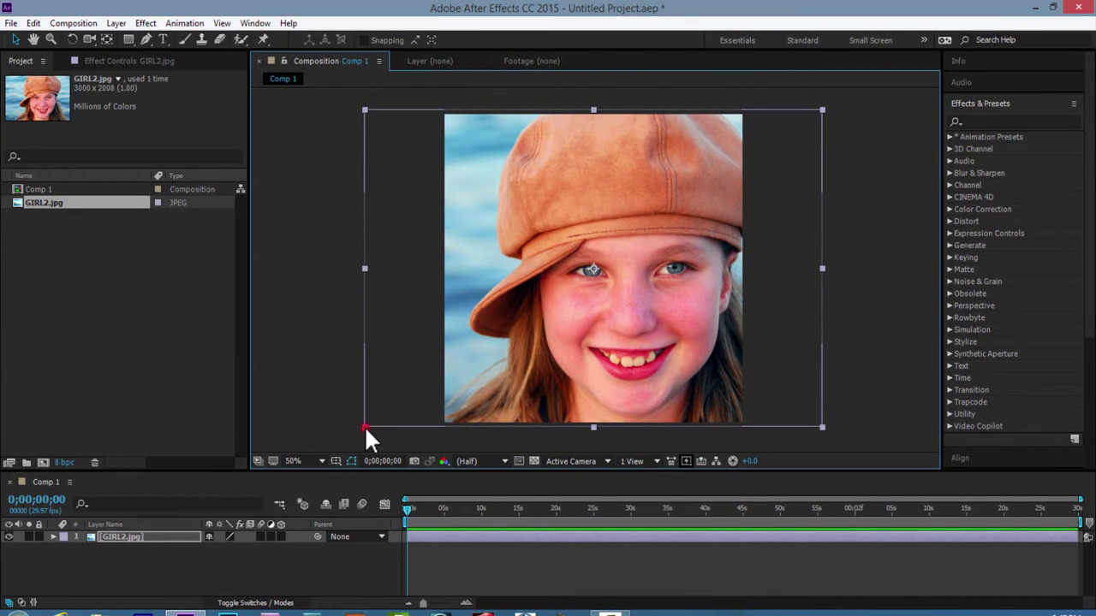
drag(365, 426, 369, 424)
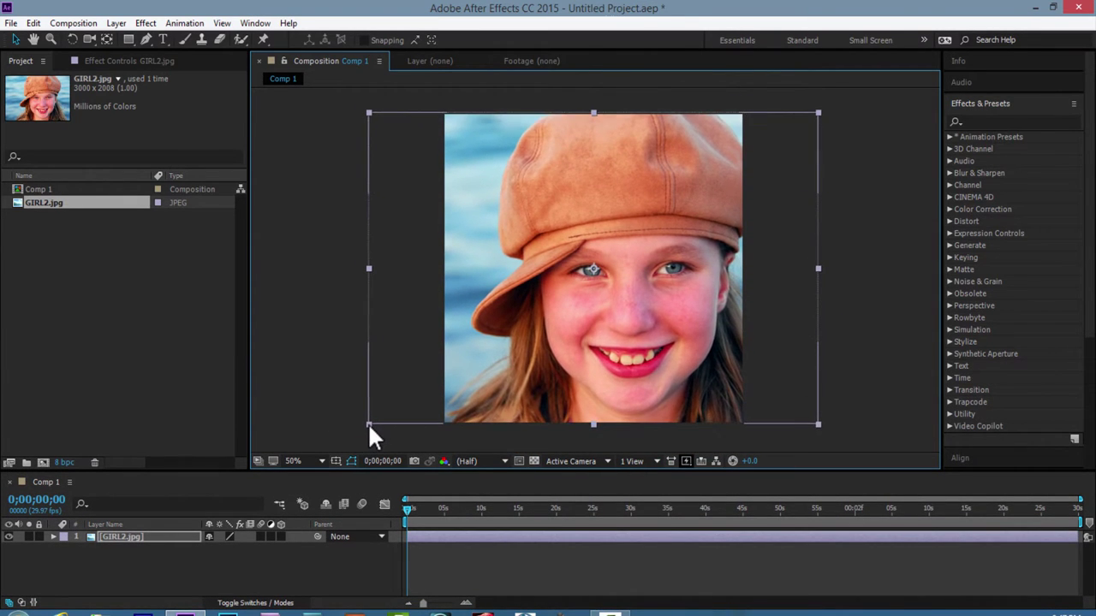
click(321, 382)
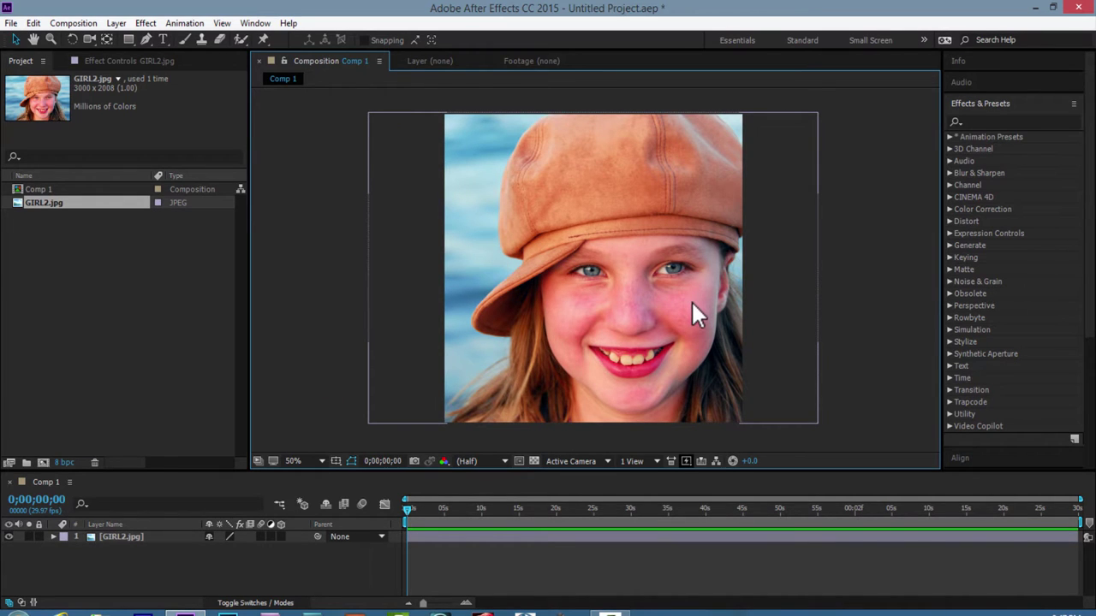
drag(691, 299, 667, 299)
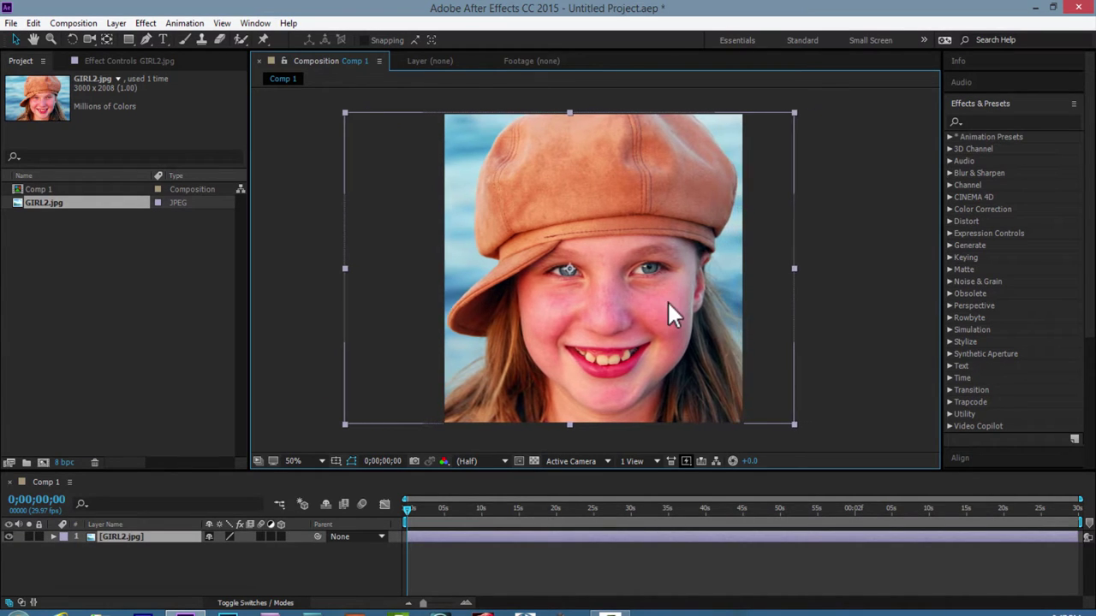
click(887, 340)
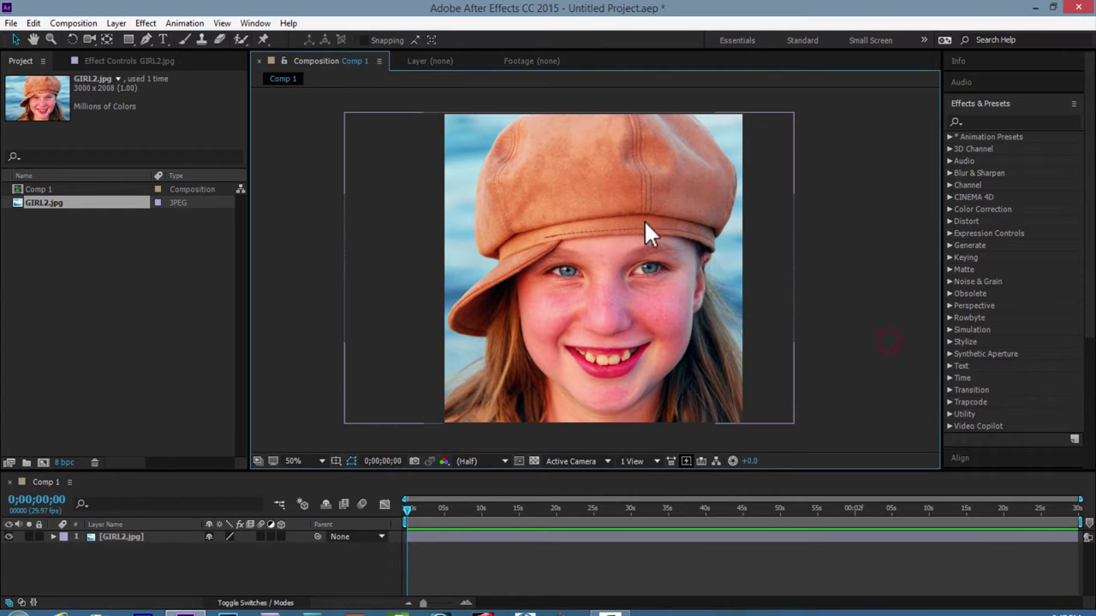
key(comma)
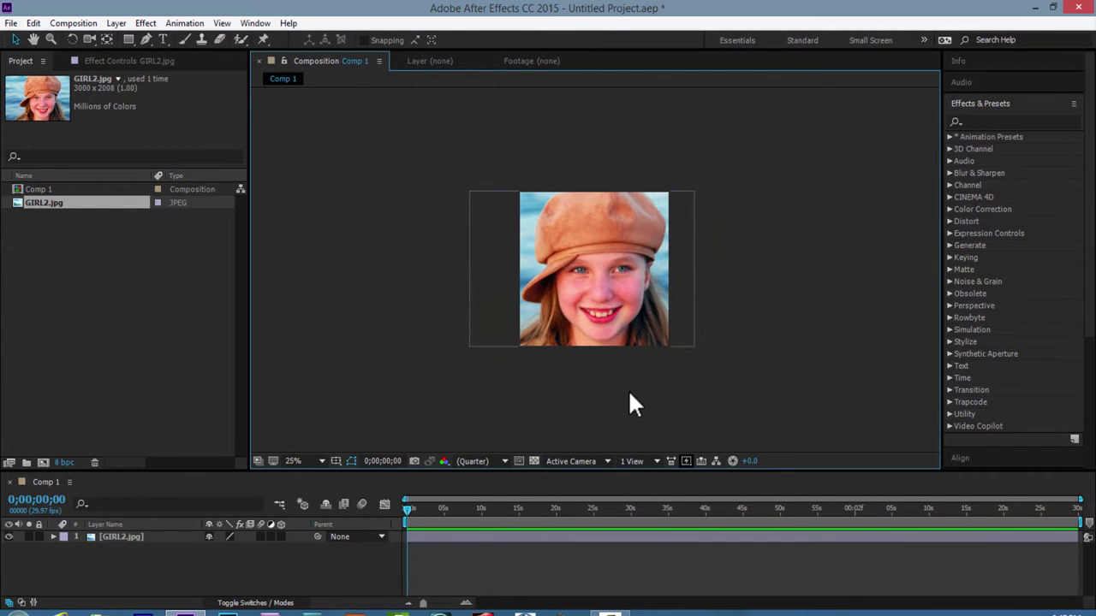
key(period)
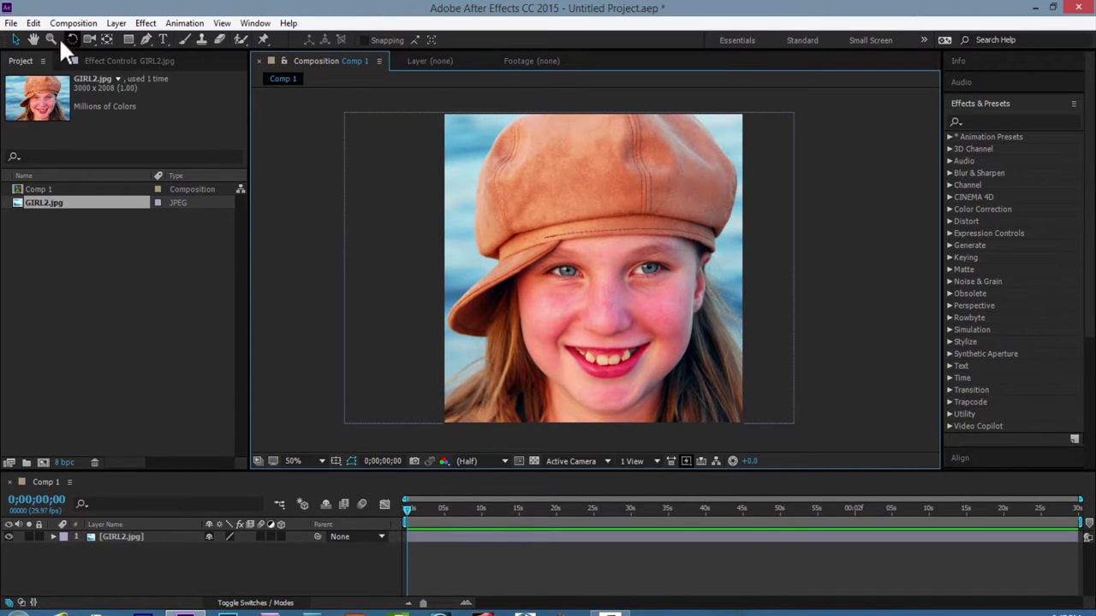
Step: Set the grid preferences to a gridline every 217 pixels with 6 subdivisions
click(33, 23)
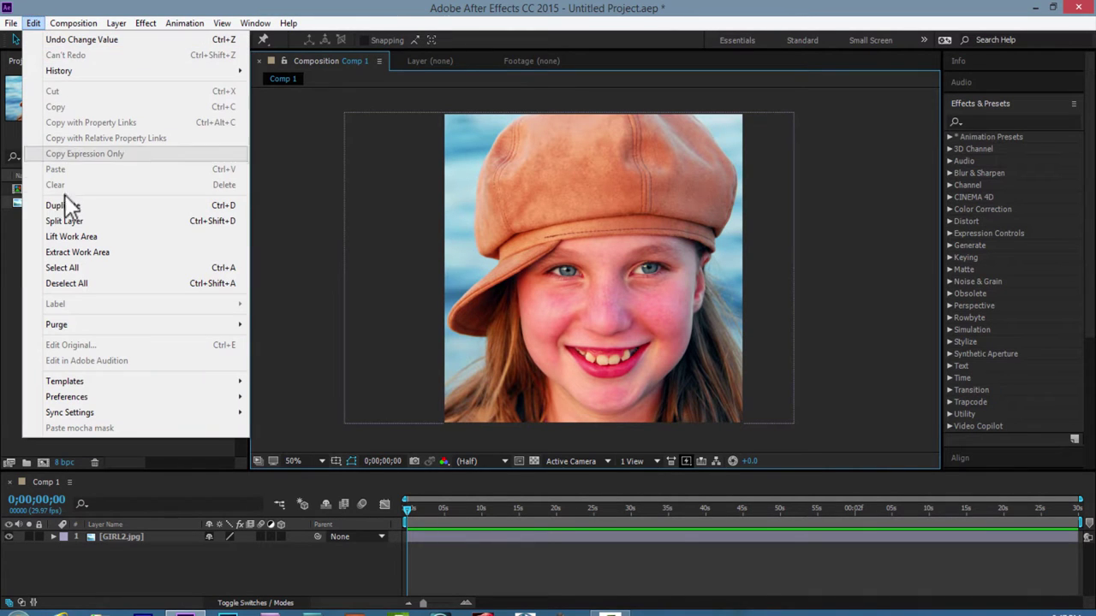
mouse_move(123, 396)
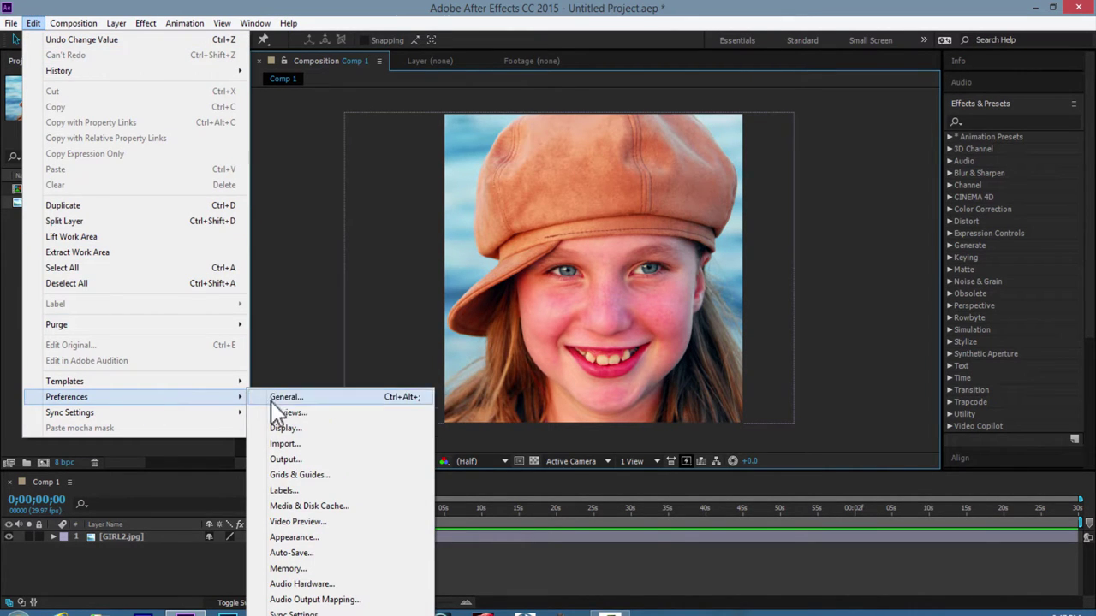
click(349, 474)
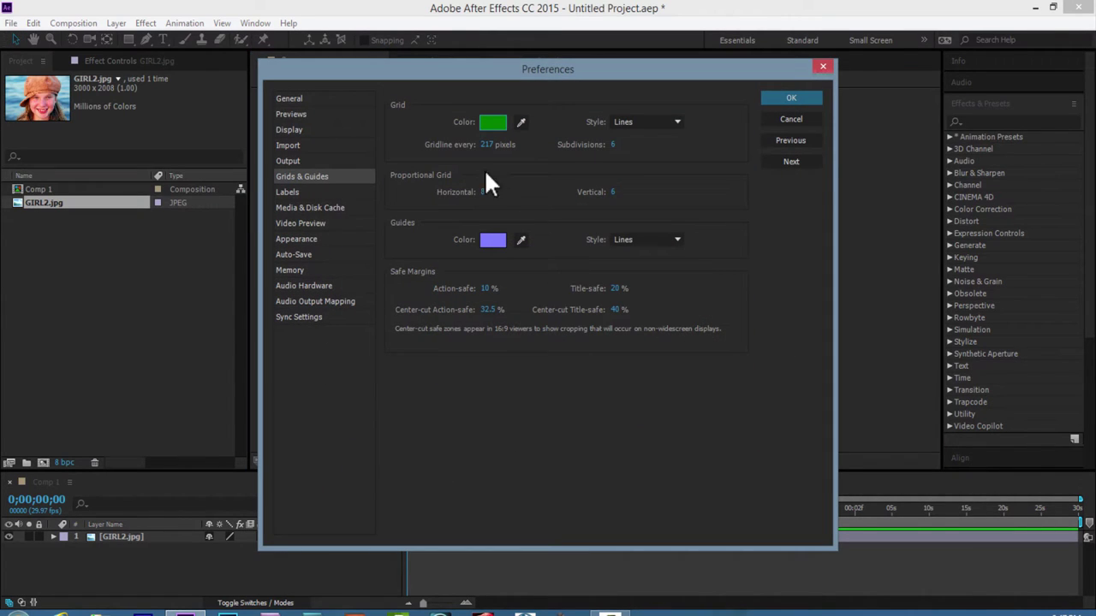
click(485, 145)
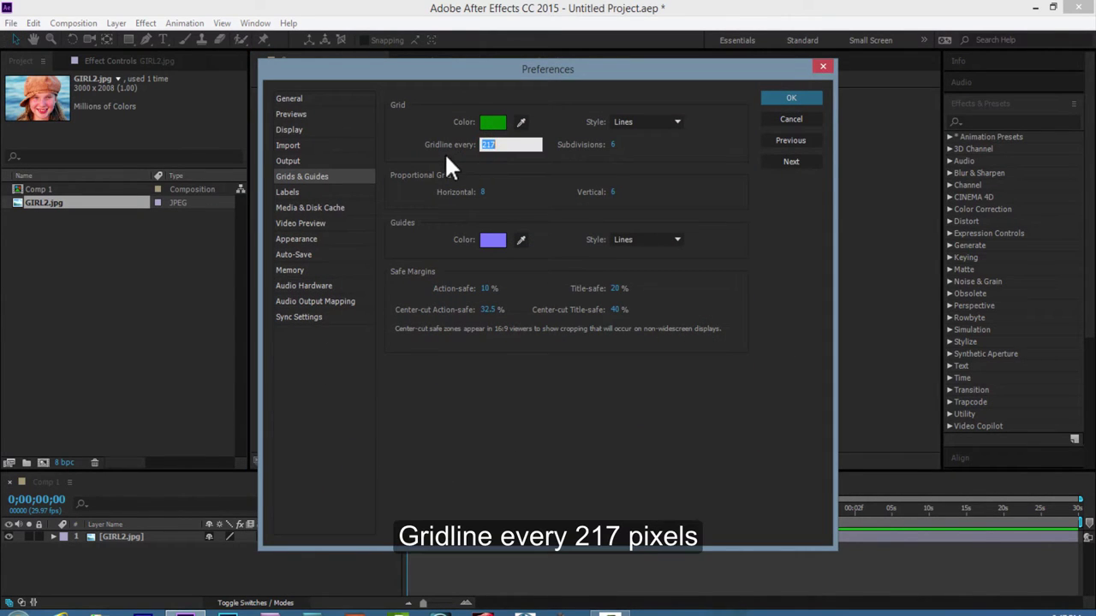
click(504, 158)
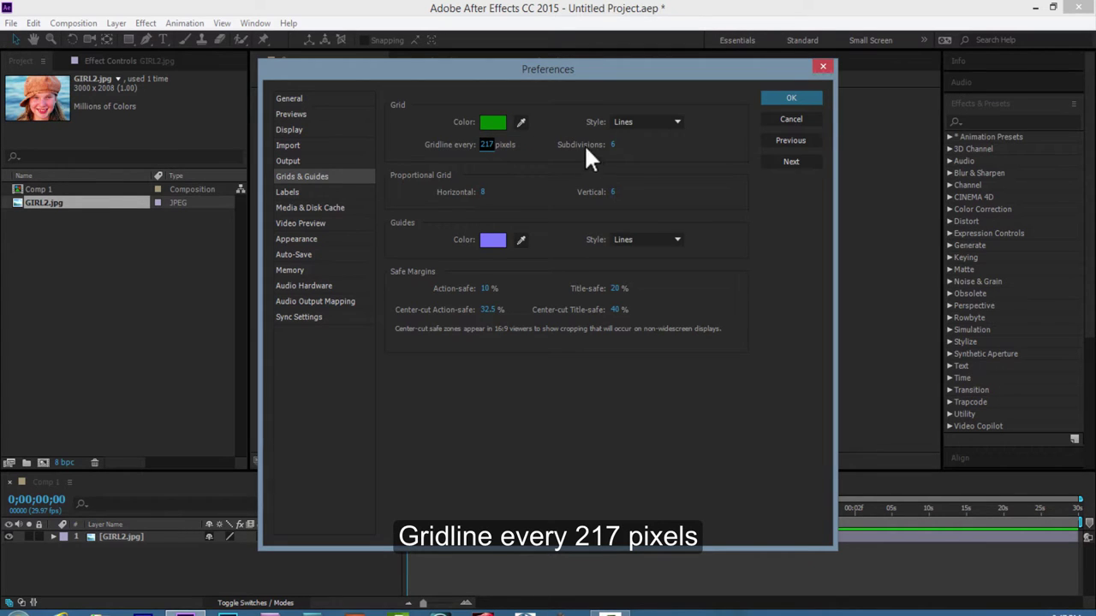
click(613, 144)
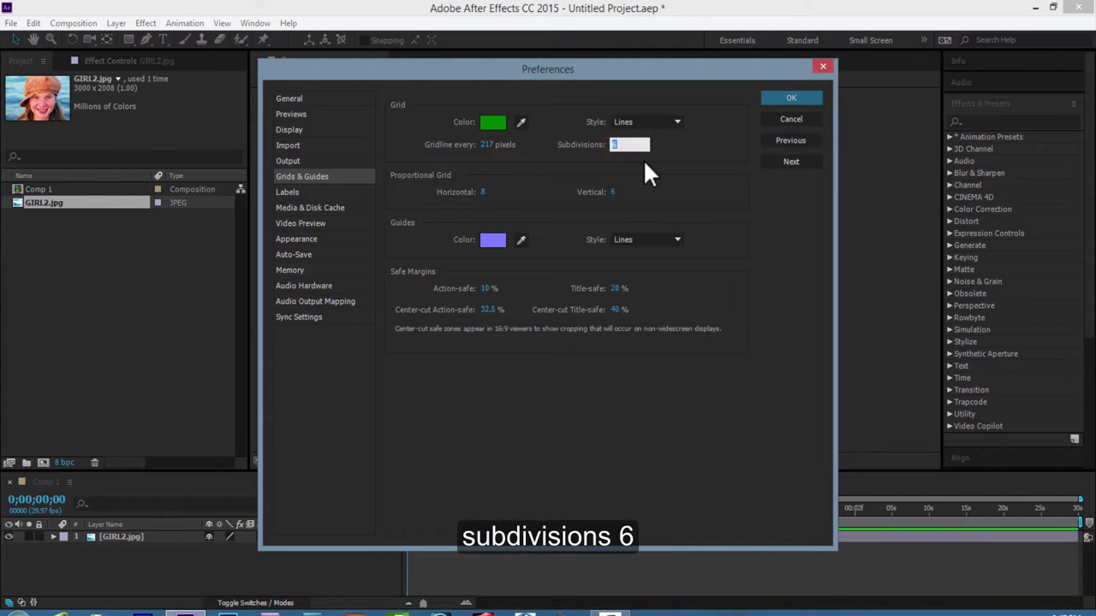
key(Return)
click(781, 98)
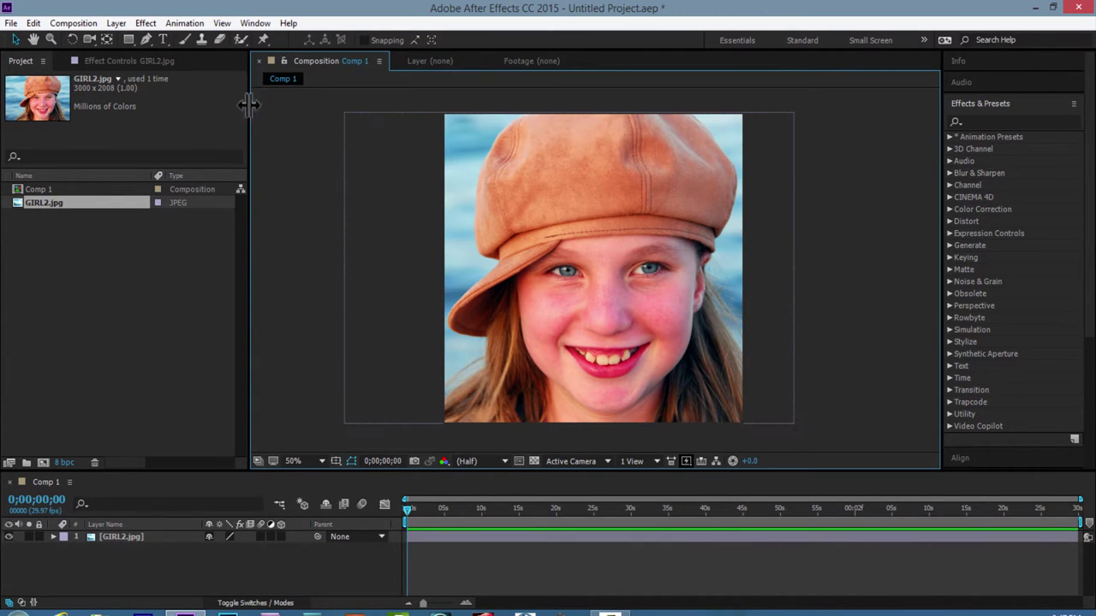
Step: Show the grid over the composition and turn on Snap to Grid
click(221, 23)
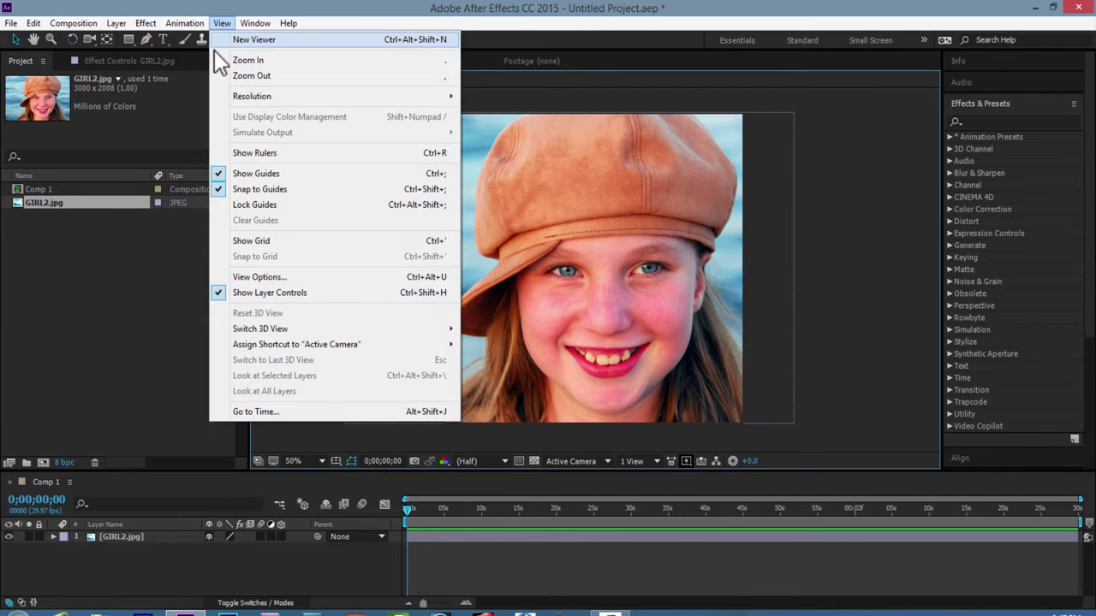
click(308, 240)
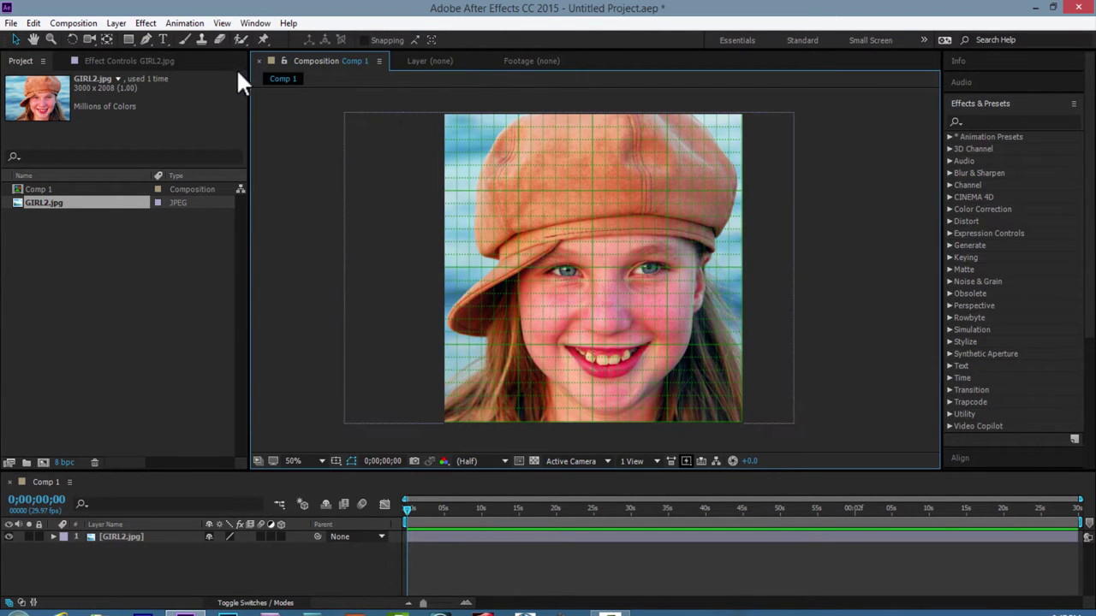
click(220, 23)
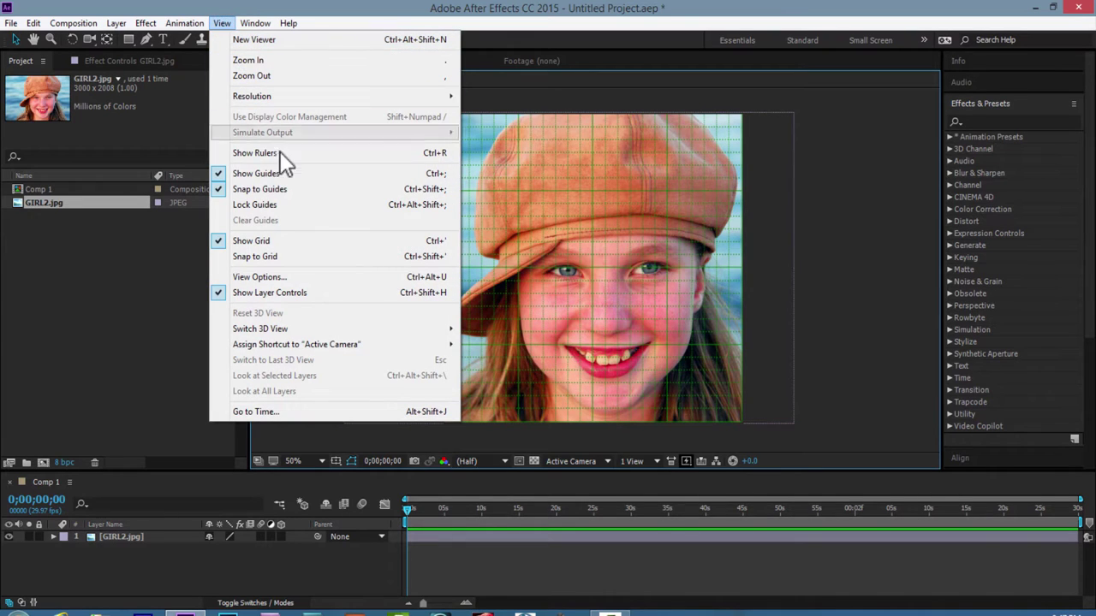
click(295, 256)
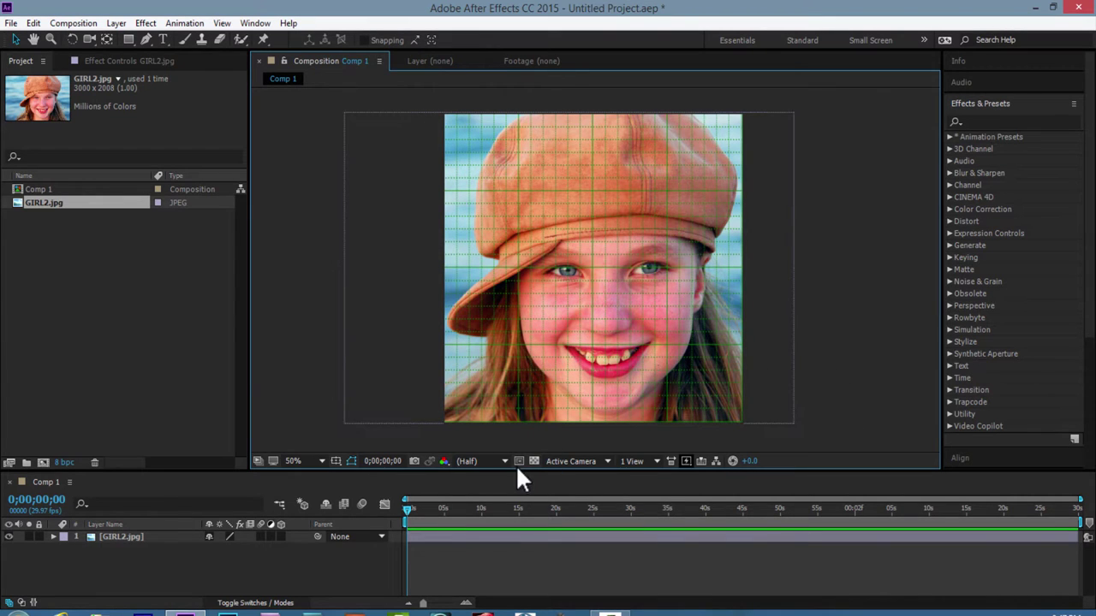
Step: Enlarge the timeline panel and set the viewer magnification to Fit
drag(504, 470, 539, 290)
click(322, 282)
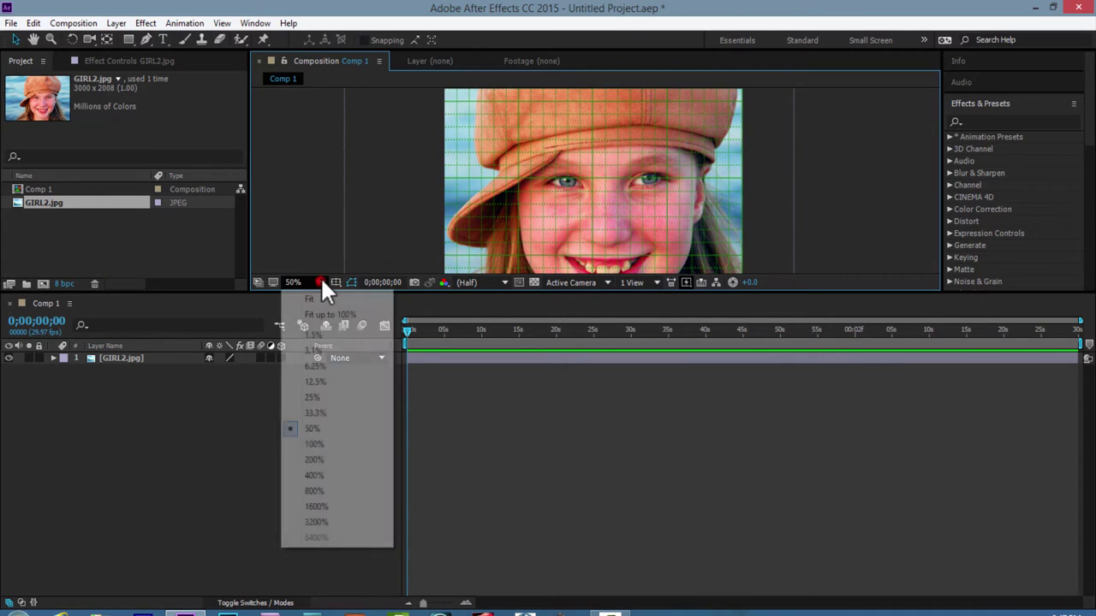
click(334, 299)
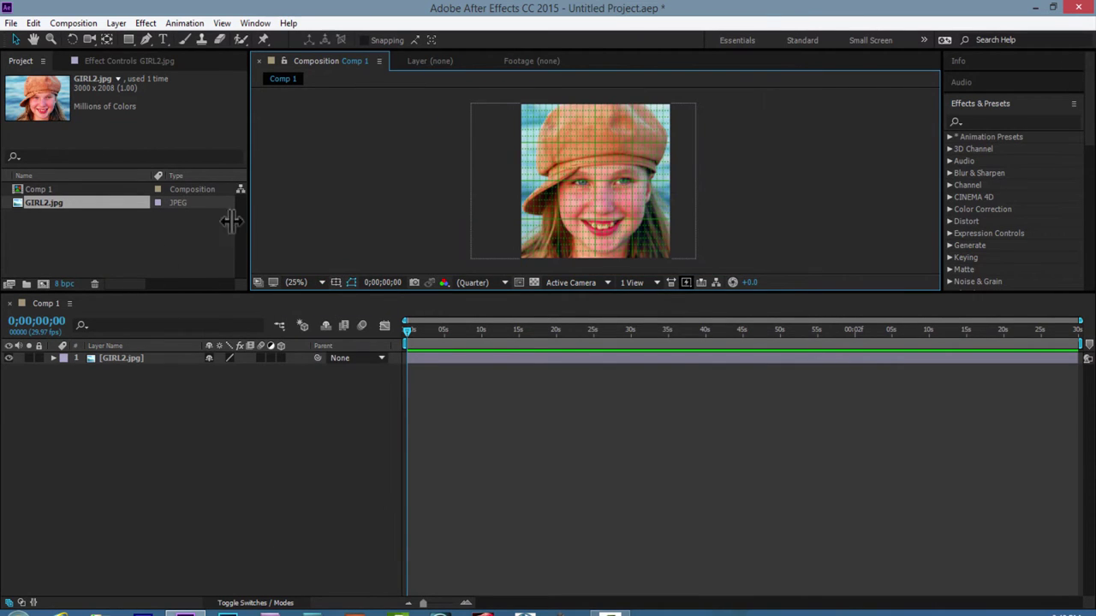
Step: Duplicate the GIRL2.jpg layer with Ctrl+D until there are twelve photo layers
click(123, 358)
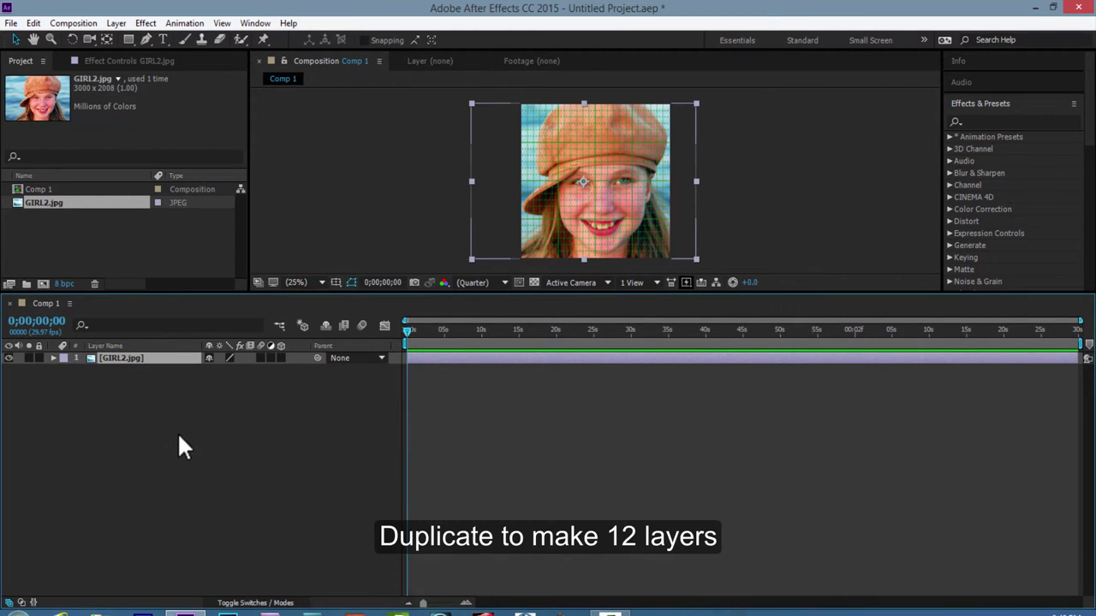
key(ctrl+d)
key(ctrl+d)
key(ctrl+d)
key(ctrl+d)
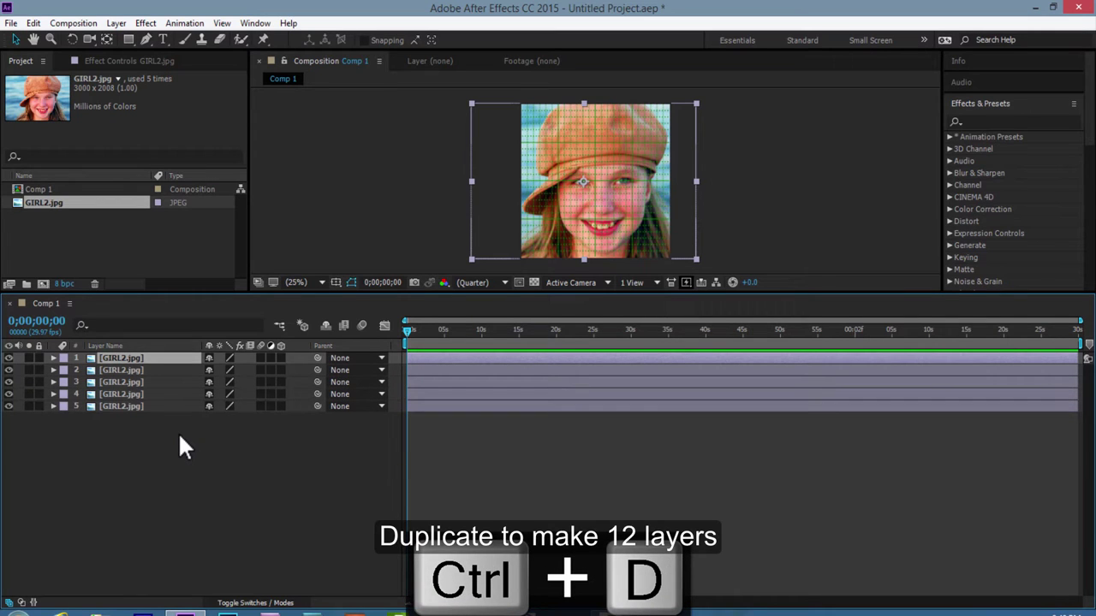
key(ctrl+d)
key(ctrl+d)
key(ctrl+d)
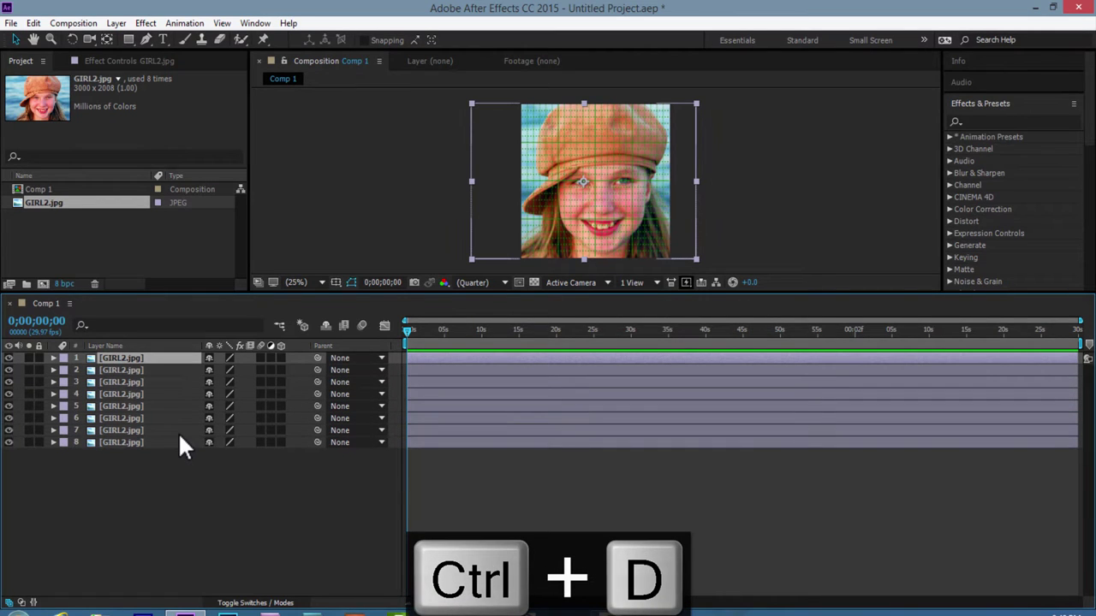
key(ctrl+d)
key(ctrl+d)
key(ctrl+d)
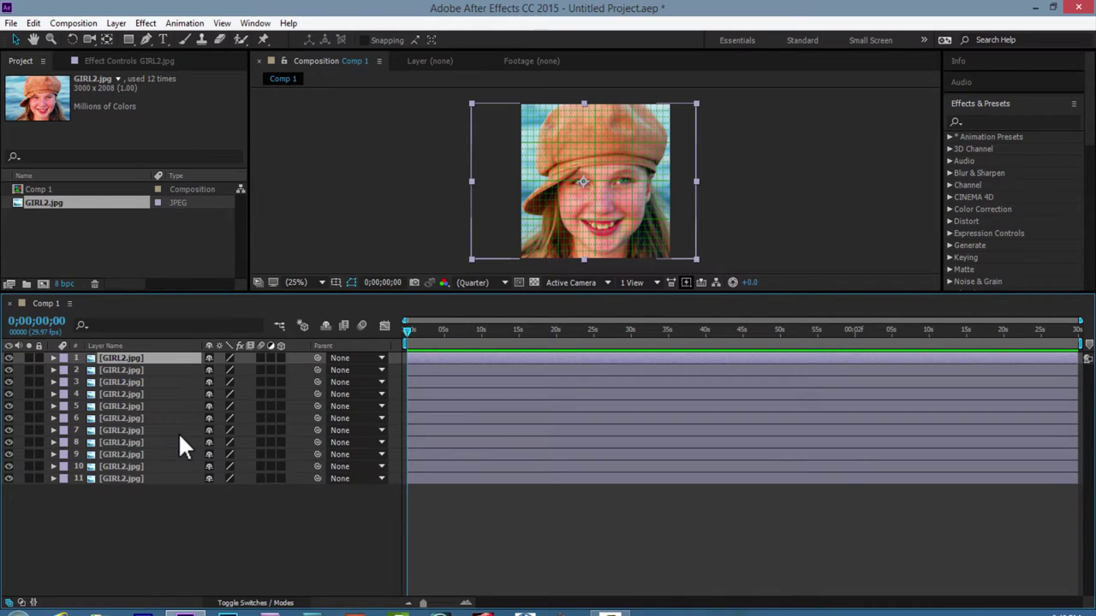
key(ctrl+d)
click(177, 519)
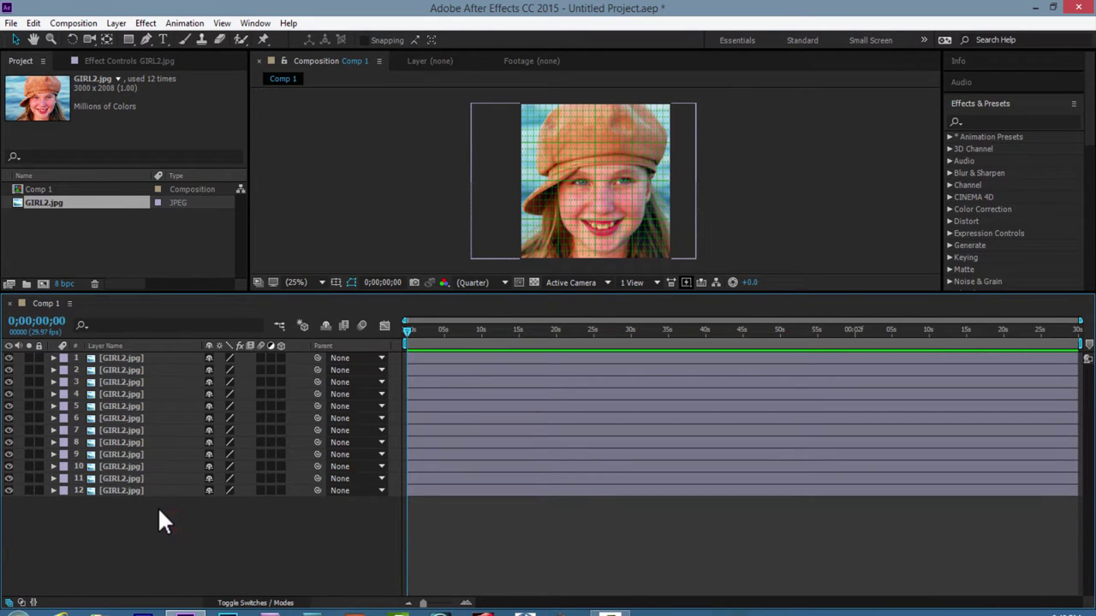
click(138, 585)
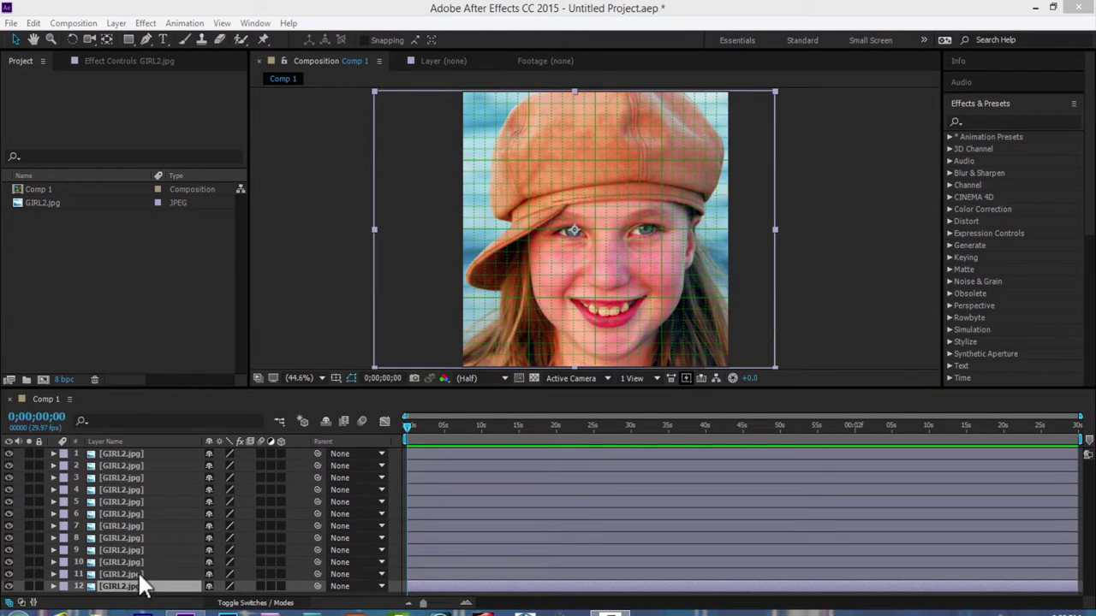
right_click(119, 456)
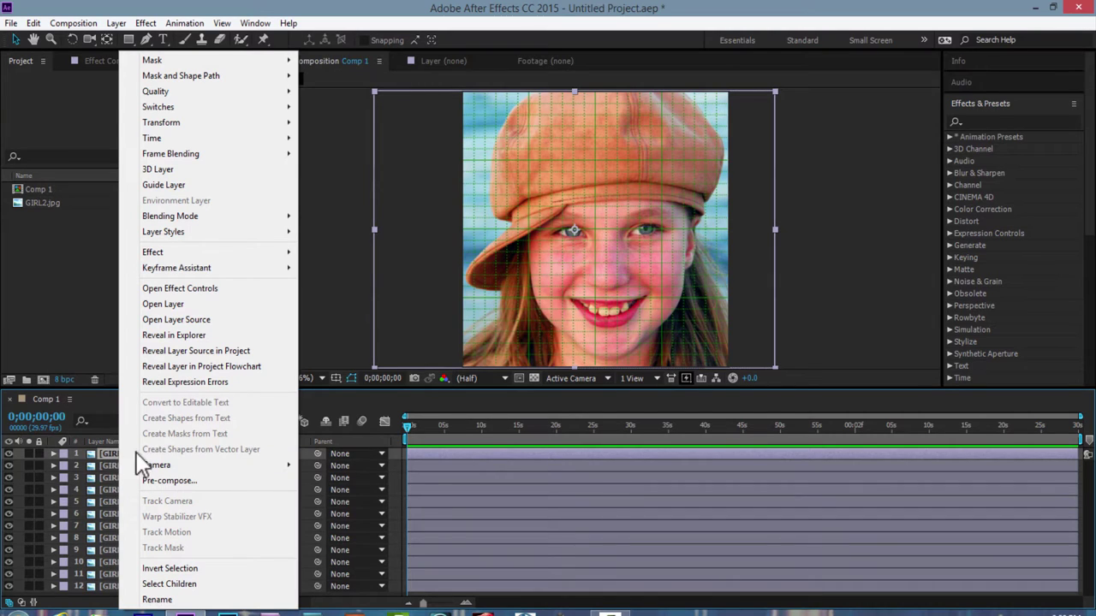
Step: Rename layers 1, 2 and 3 to V1, V2 and V3
click(159, 600)
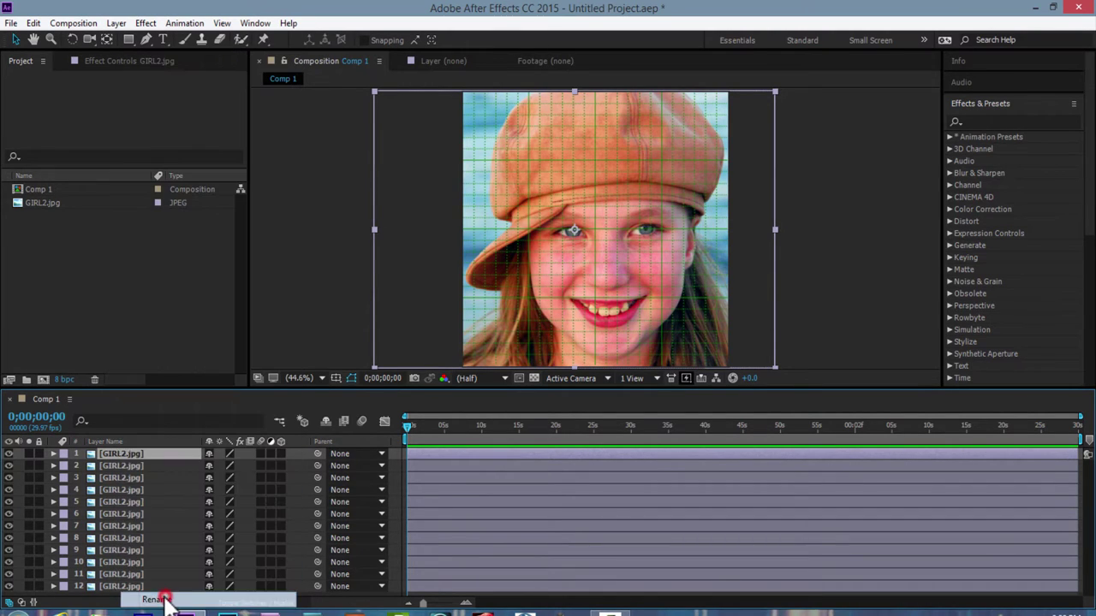
text(V1)
key(Return)
right_click(124, 463)
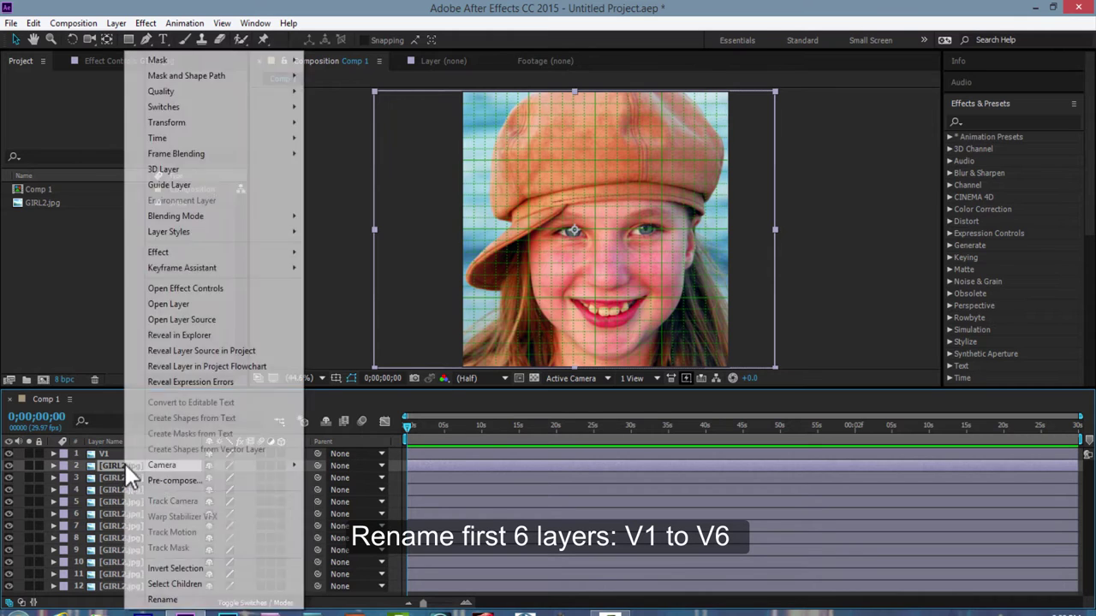
click(167, 599)
text(V2)
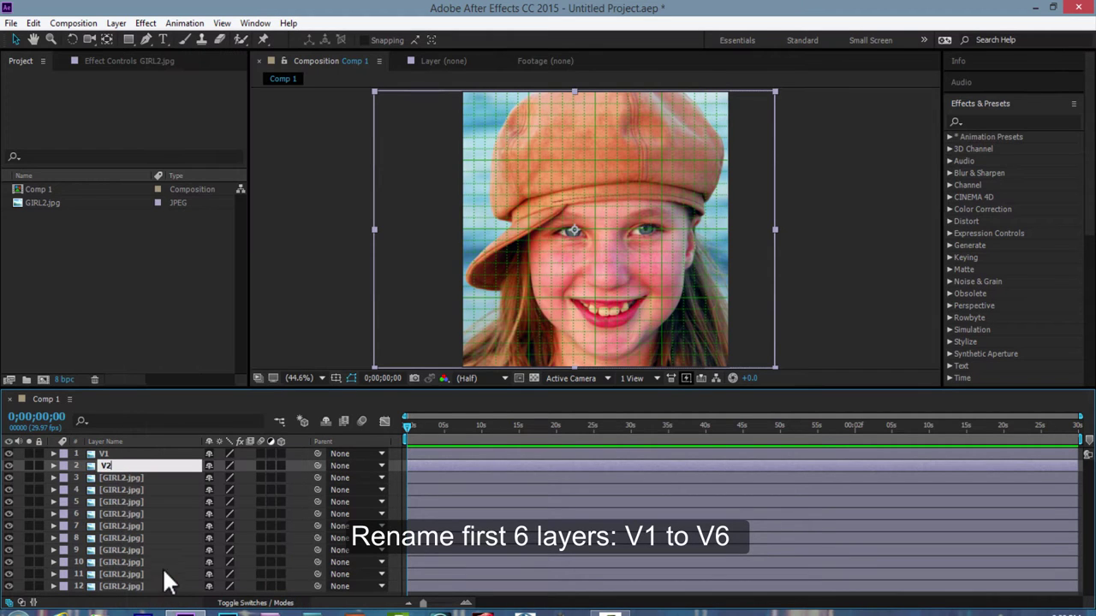
key(Return)
right_click(126, 478)
click(176, 599)
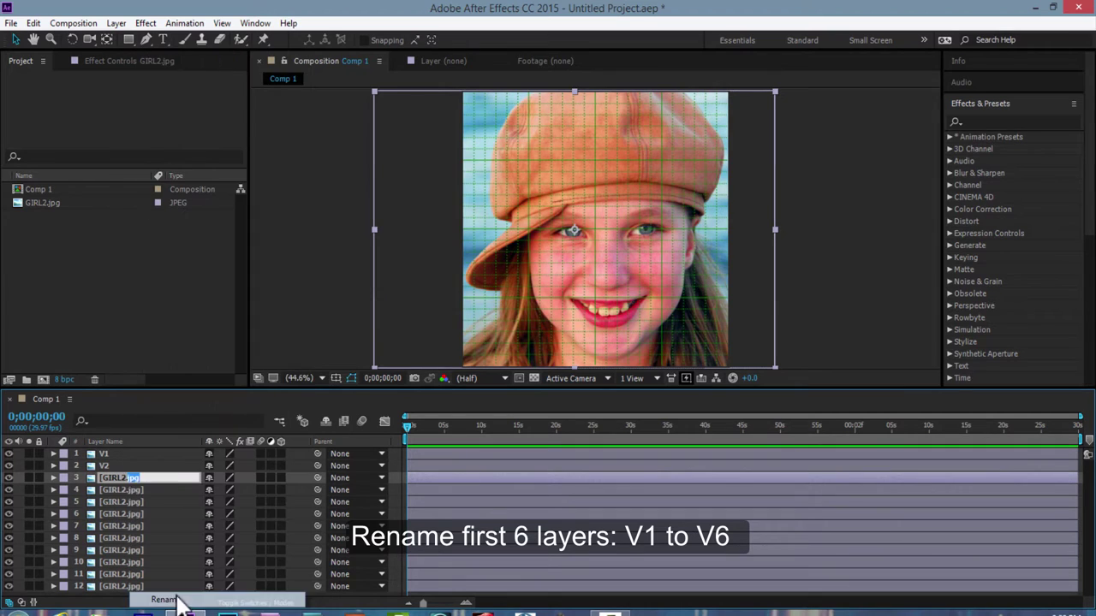
text(V3)
key(Return)
Step: Rename layers 4, 5 and 6 to V4, V5 and V6
right_click(131, 492)
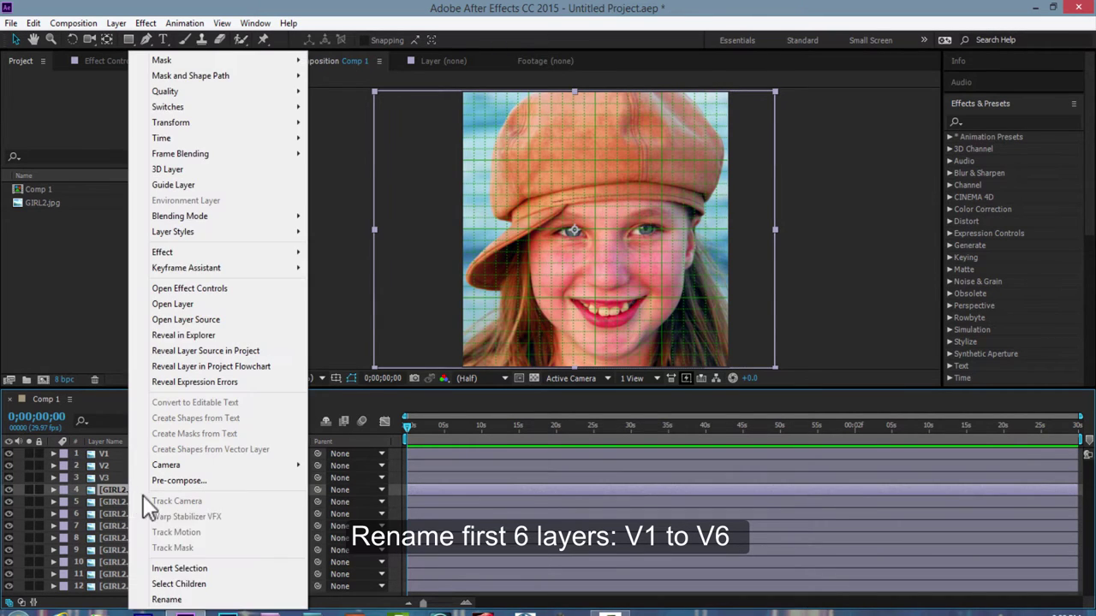
click(165, 599)
text(V4)
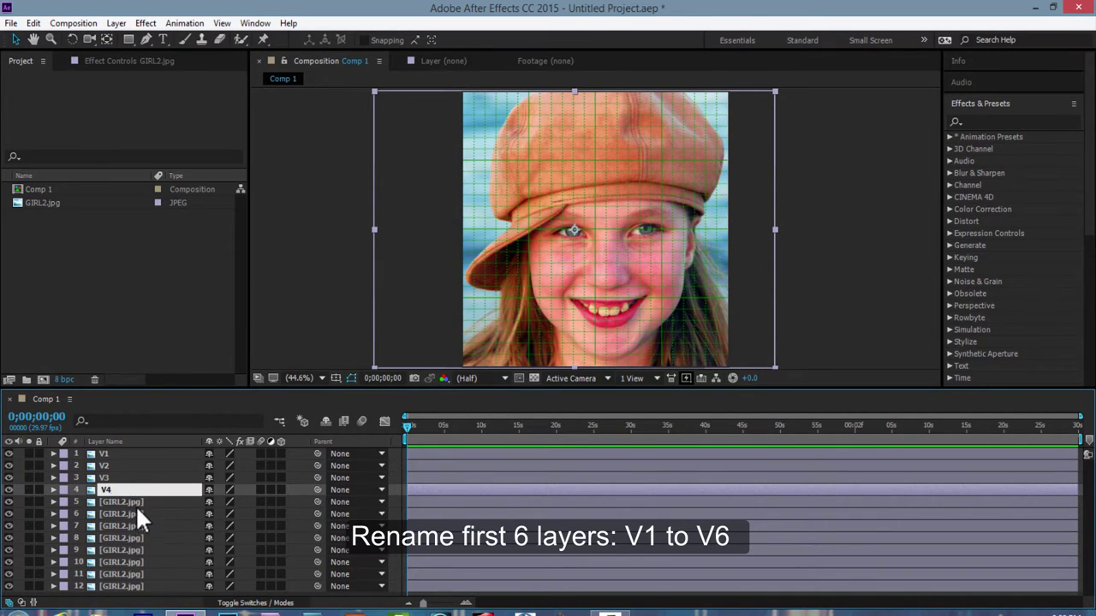
key(Return)
right_click(136, 502)
click(167, 599)
text(V5)
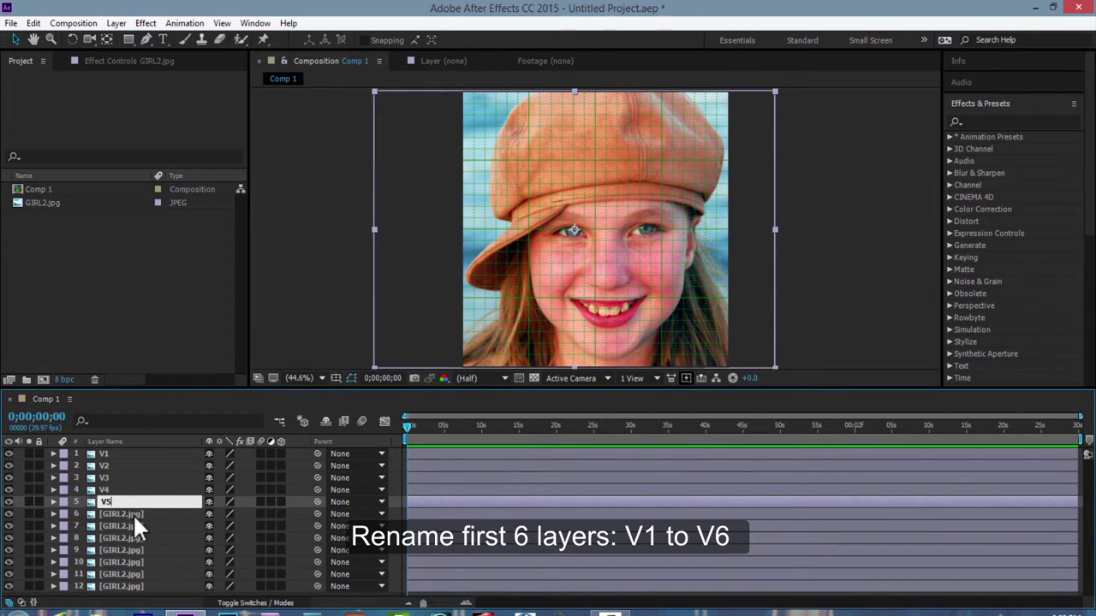
key(Return)
right_click(133, 514)
click(184, 599)
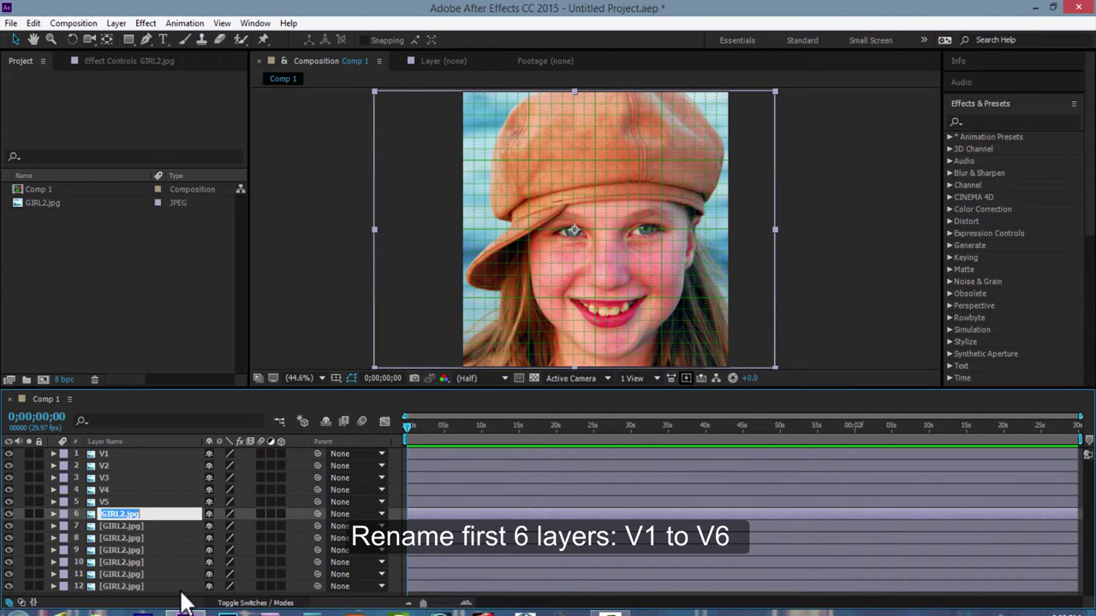
text(V6)
key(Return)
right_click(124, 524)
click(182, 599)
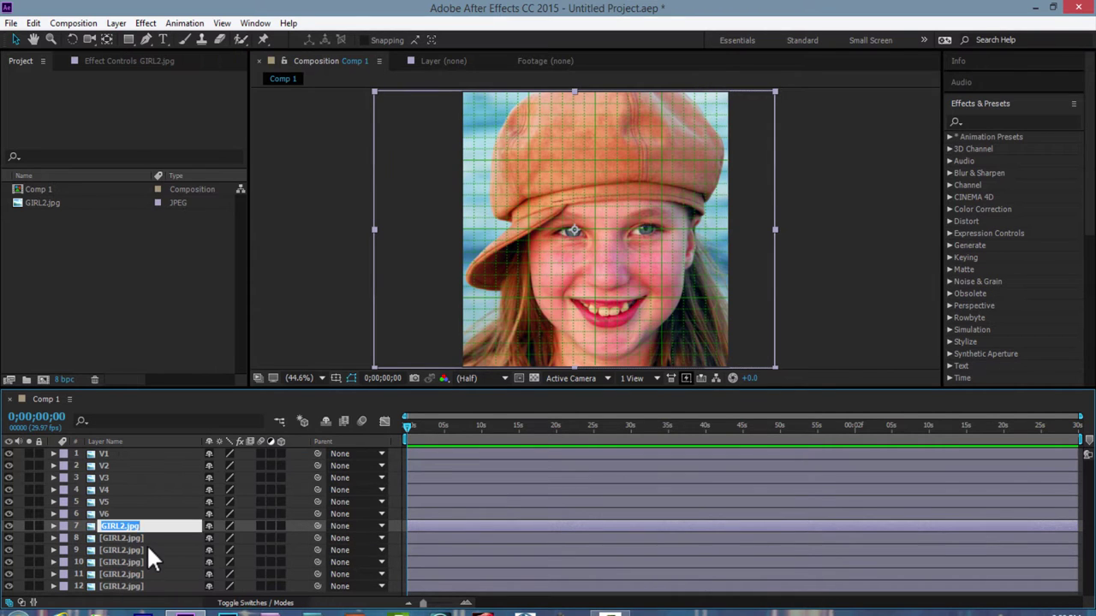
Step: Name layers 7, 8 and 9 H1, H2 and H3
text(H1)
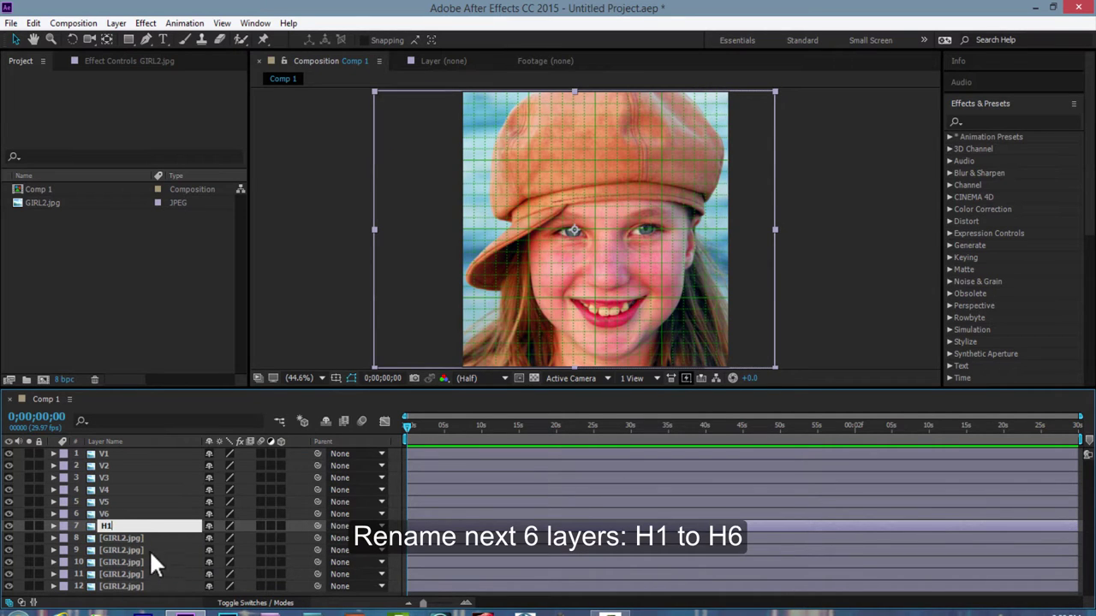
key(Return)
right_click(123, 537)
click(184, 600)
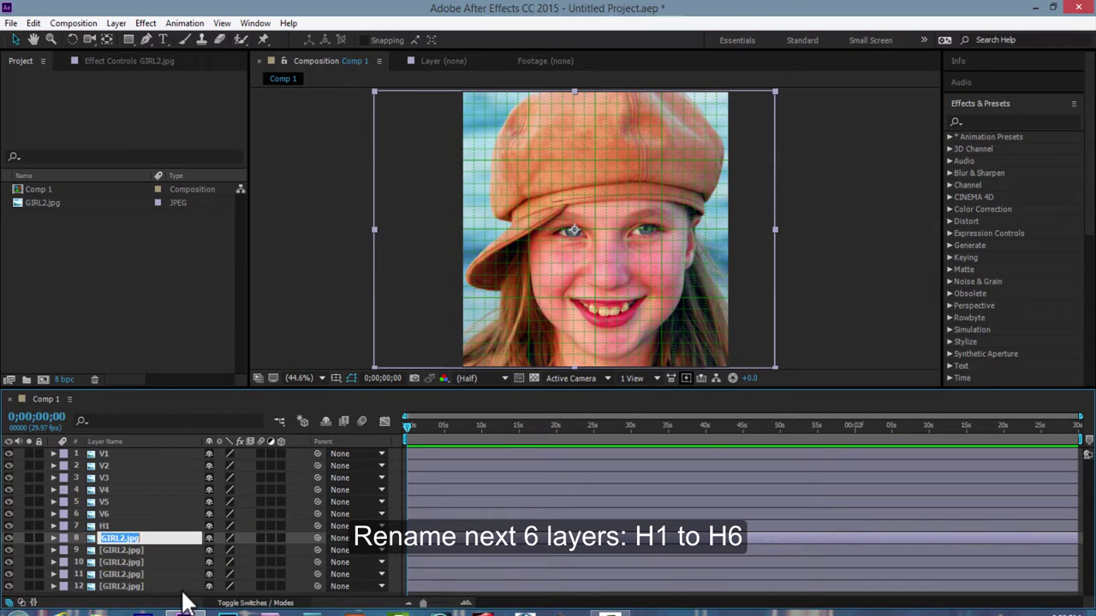
text(H2)
key(Return)
right_click(128, 548)
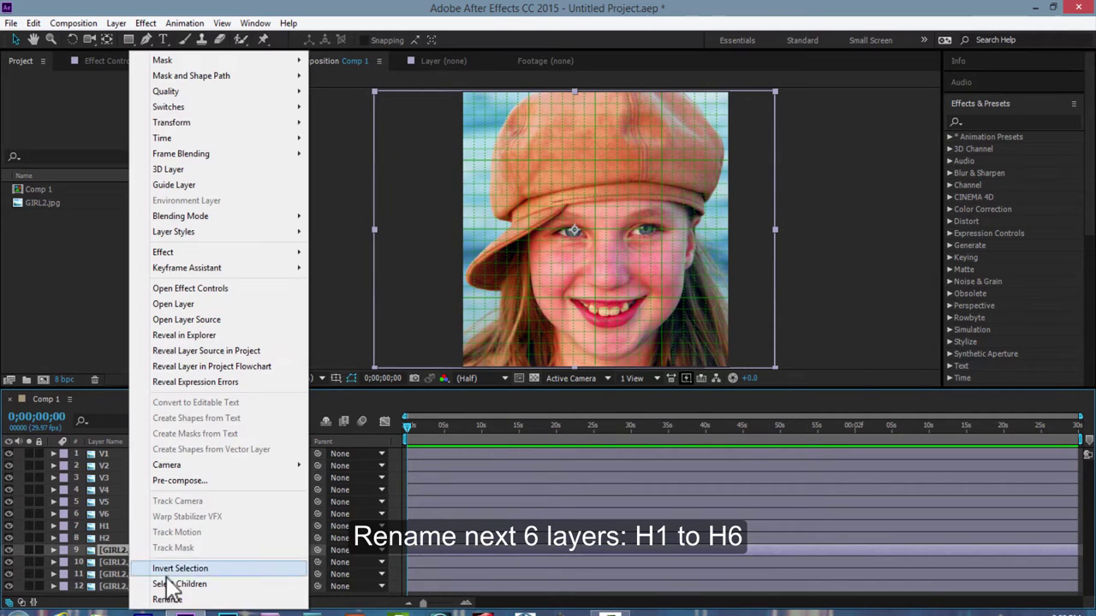
click(169, 600)
text(H3)
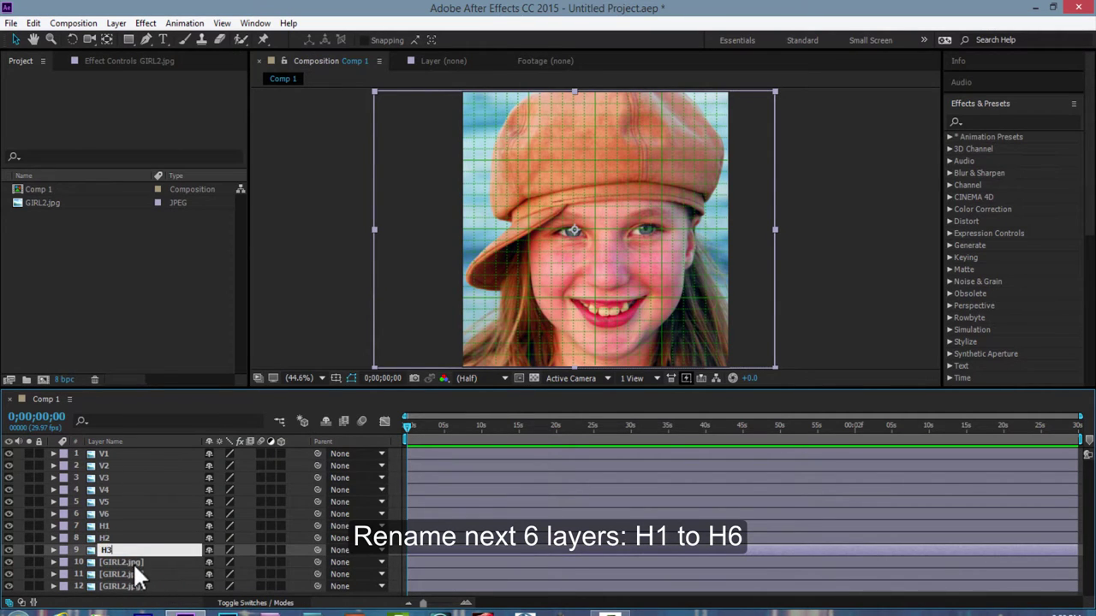
key(Return)
Step: Name layers 10 and 11 H4 and H5
right_click(133, 562)
click(172, 554)
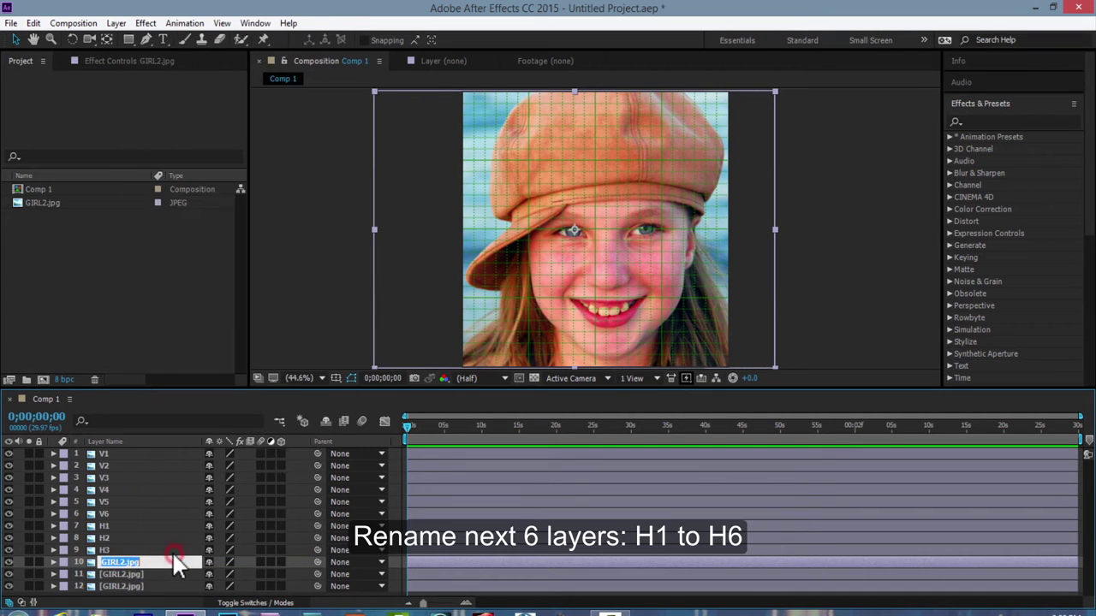
text(H4)
key(Return)
right_click(130, 574)
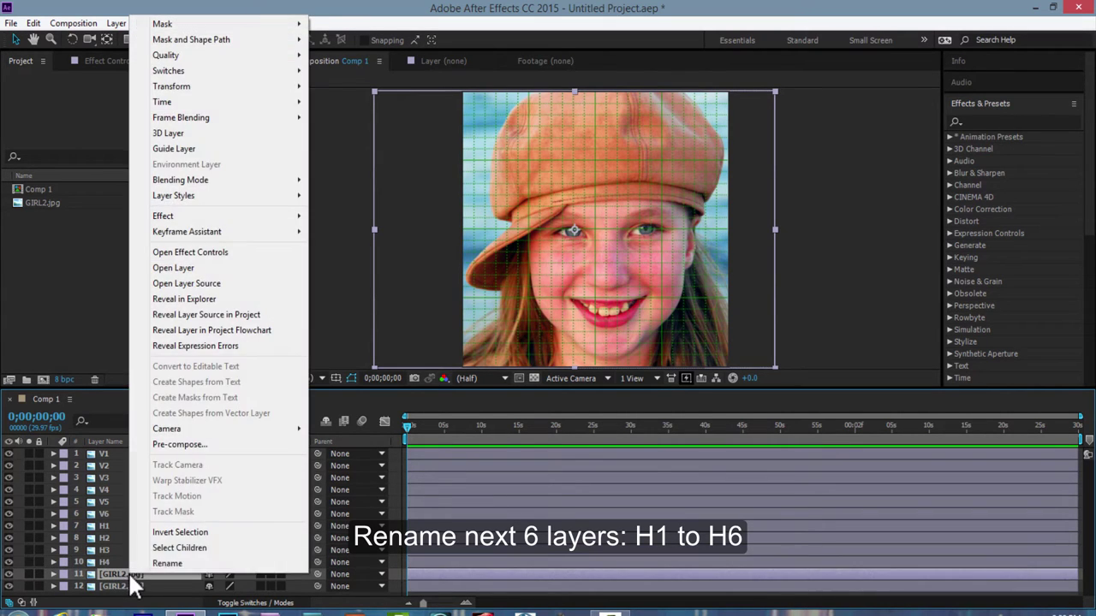
click(175, 572)
text(H5)
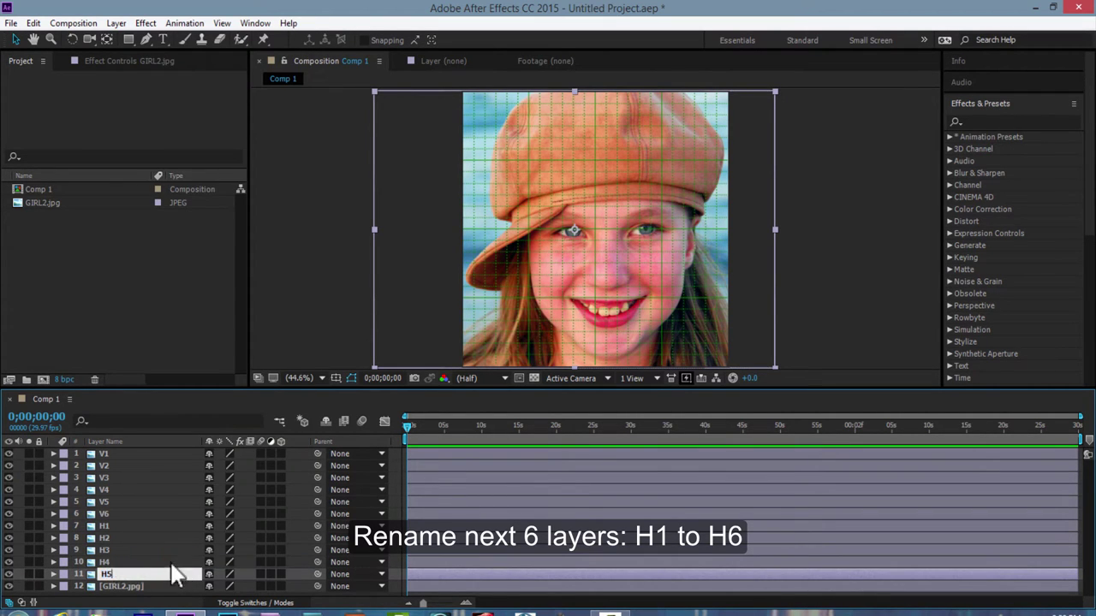
key(Return)
right_click(128, 587)
click(164, 580)
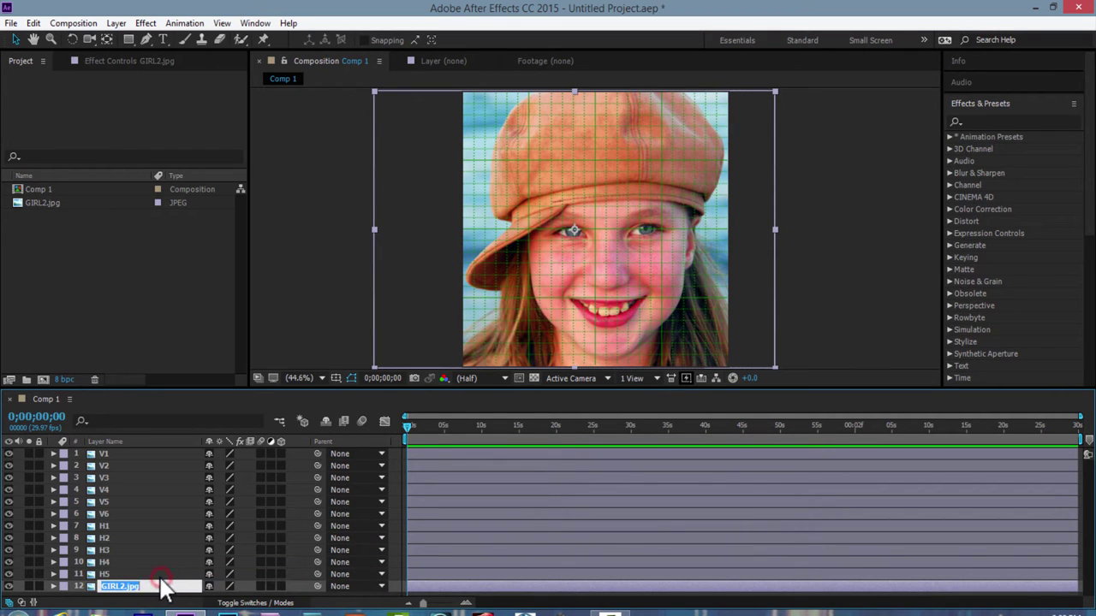
Step: Name layer 12 H6 and select all twelve layers, V1 through H6
text(H6)
click(157, 560)
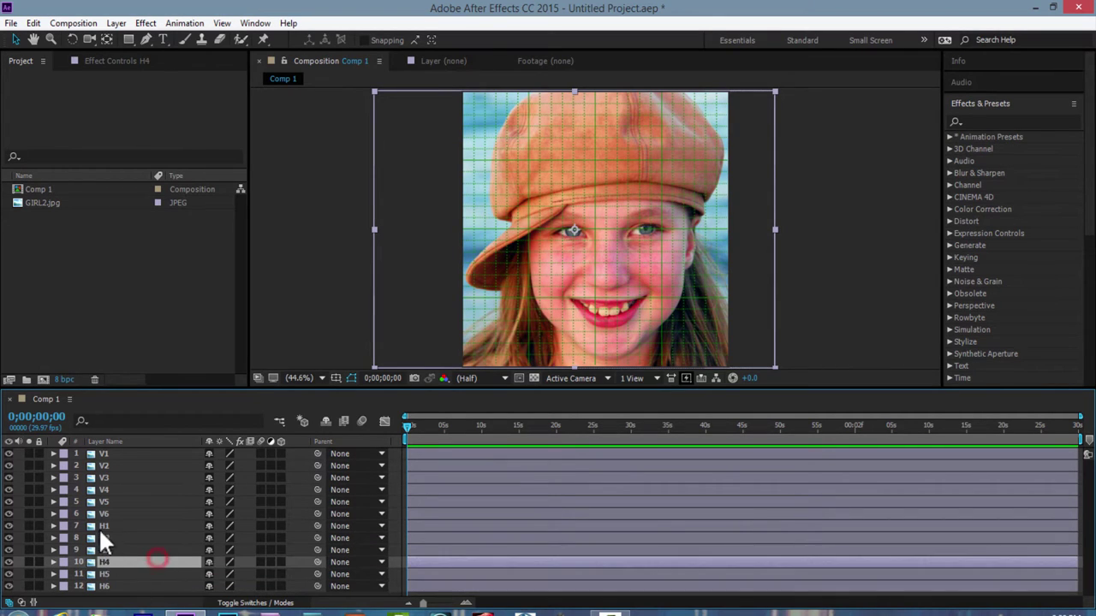
click(107, 453)
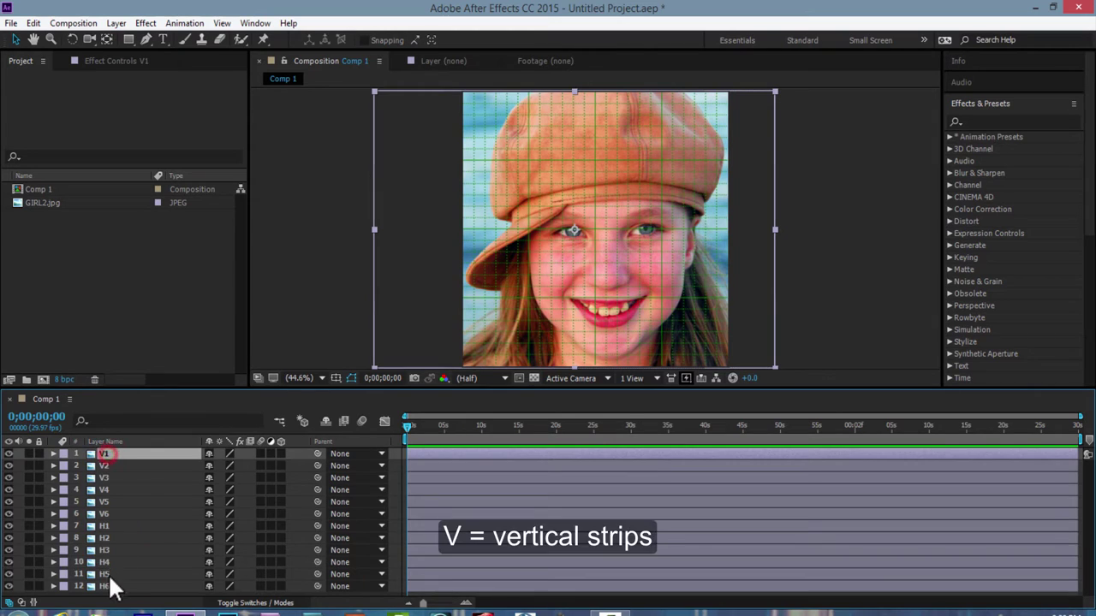
shift+click(109, 584)
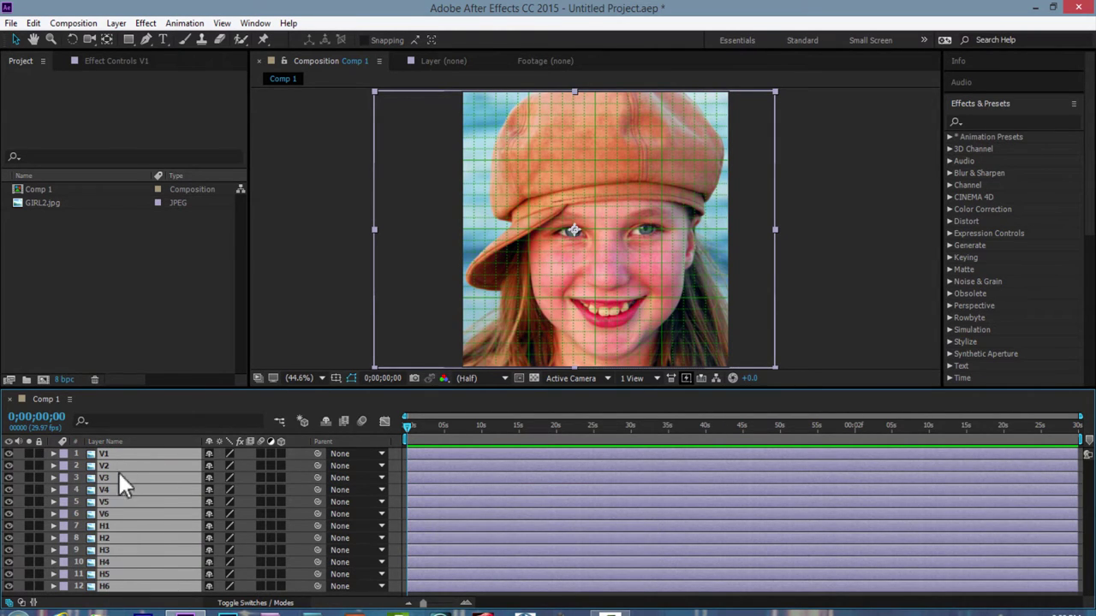
Step: Select only layer V1 and enlarge the composition viewer above the timeline
click(128, 455)
click(302, 333)
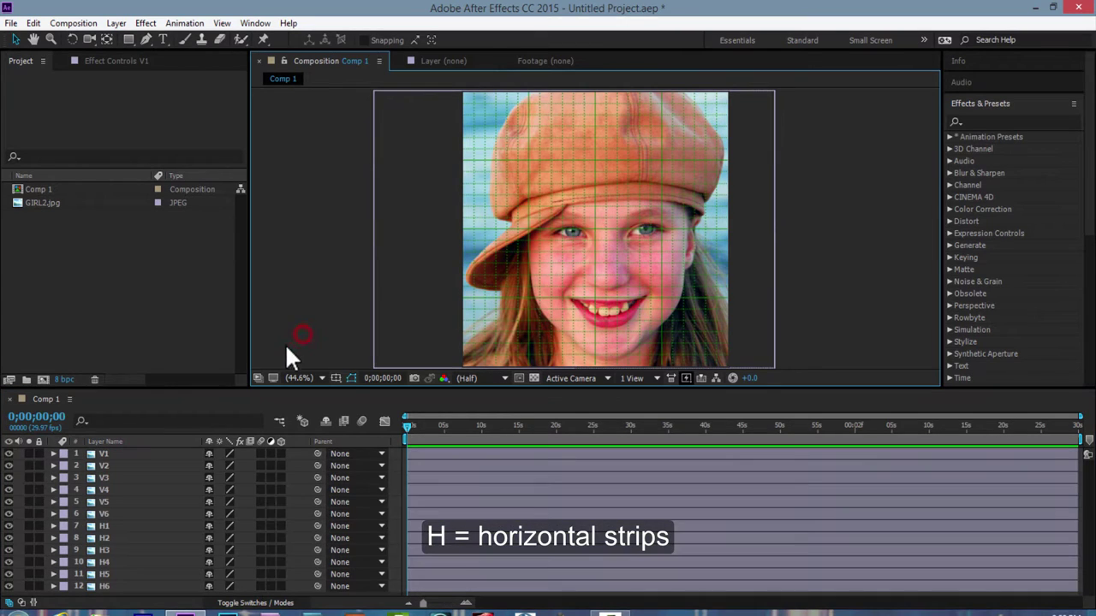
click(128, 455)
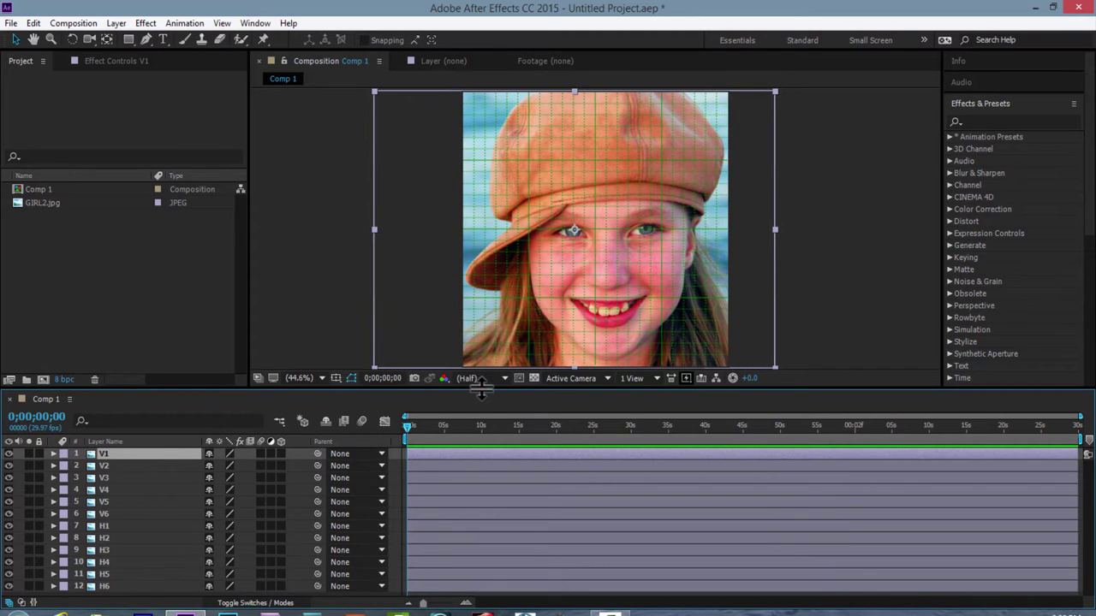
drag(479, 393, 445, 484)
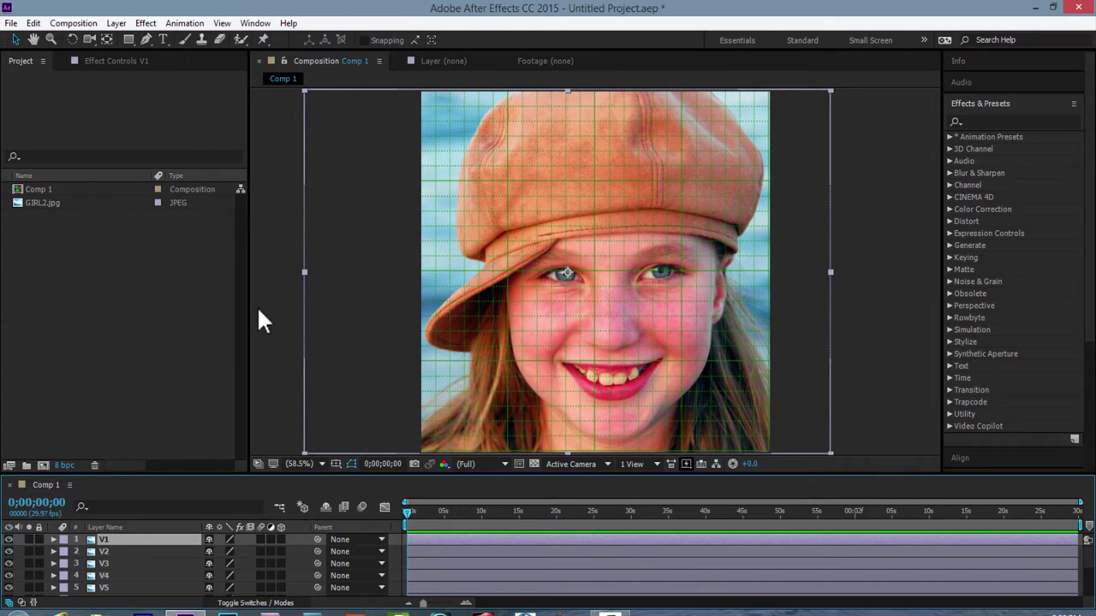
Step: With the Rectangle Tool, draw the first two full-height vertical masks on V1, skipping a column
click(128, 40)
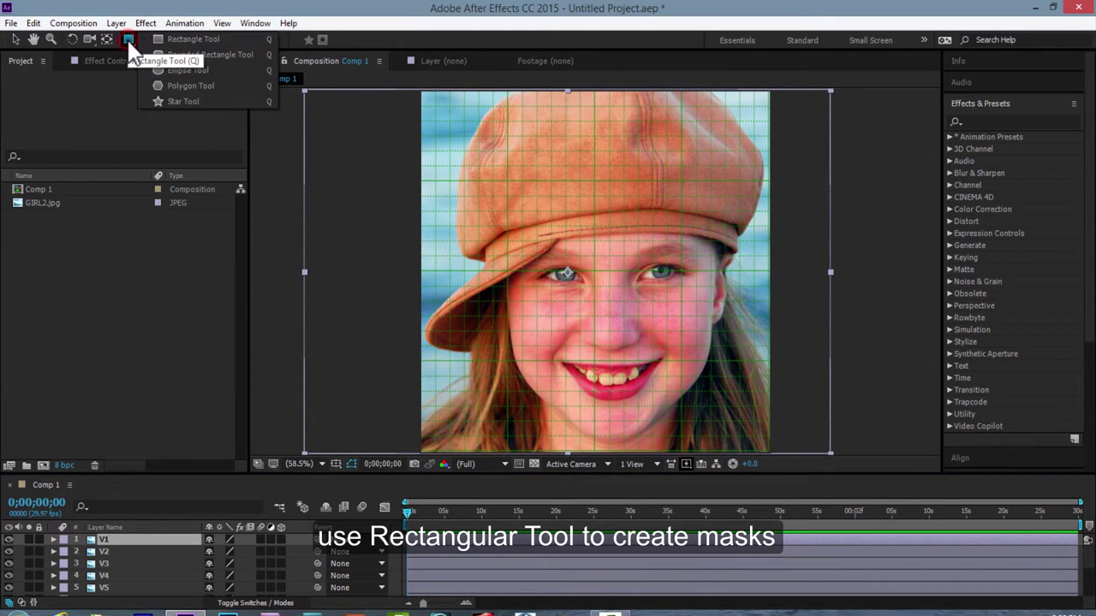
click(178, 39)
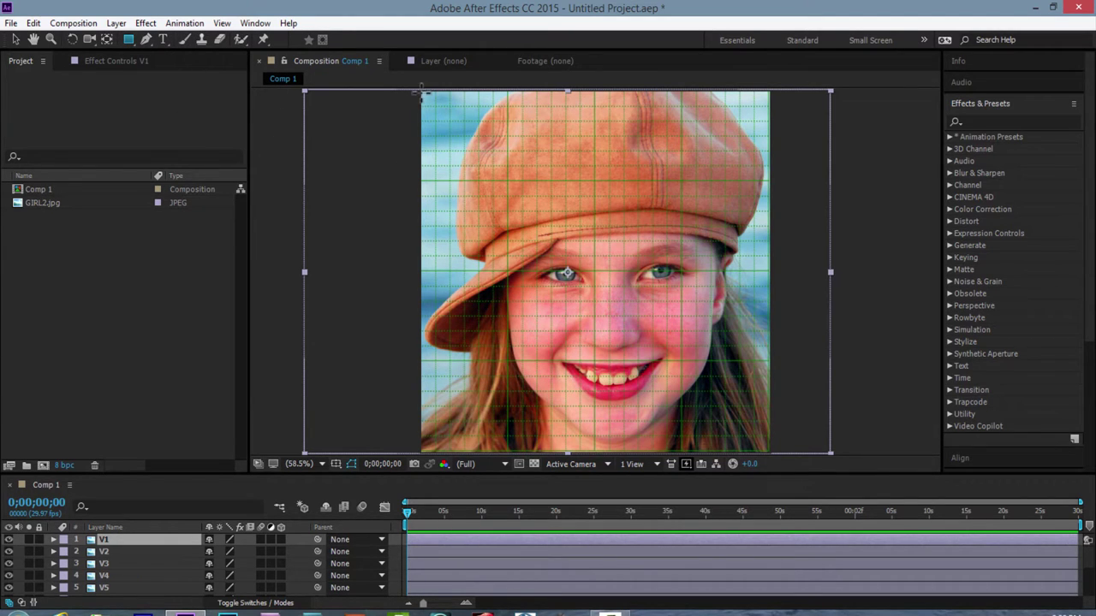
mouse_move(421, 90)
mouse_down()
mouse_move(454, 100)
mouse_move(464, 451)
mouse_up()
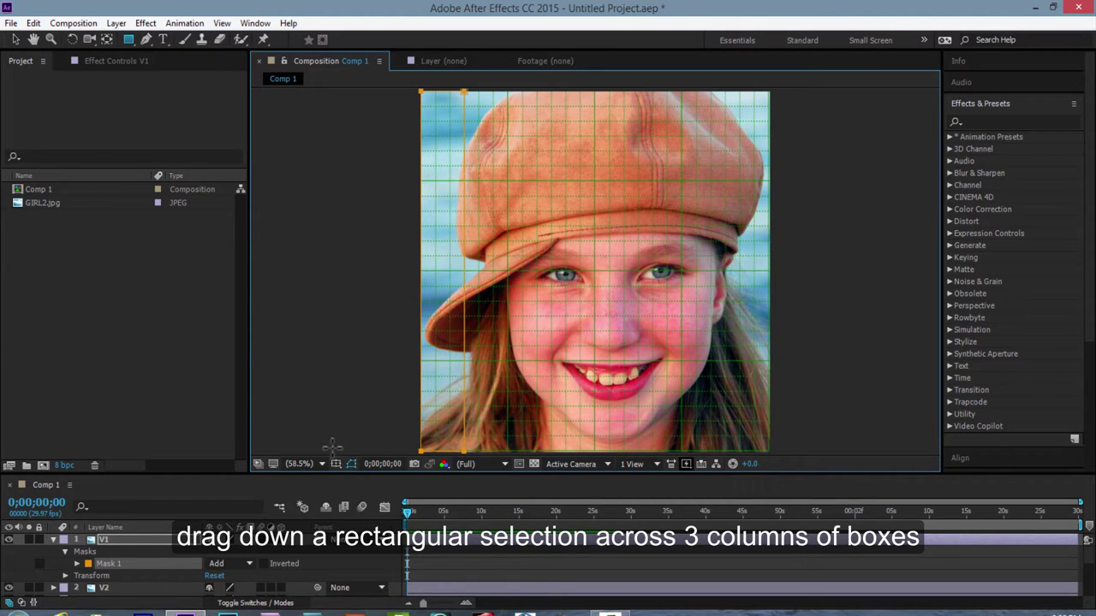
click(322, 464)
click(329, 224)
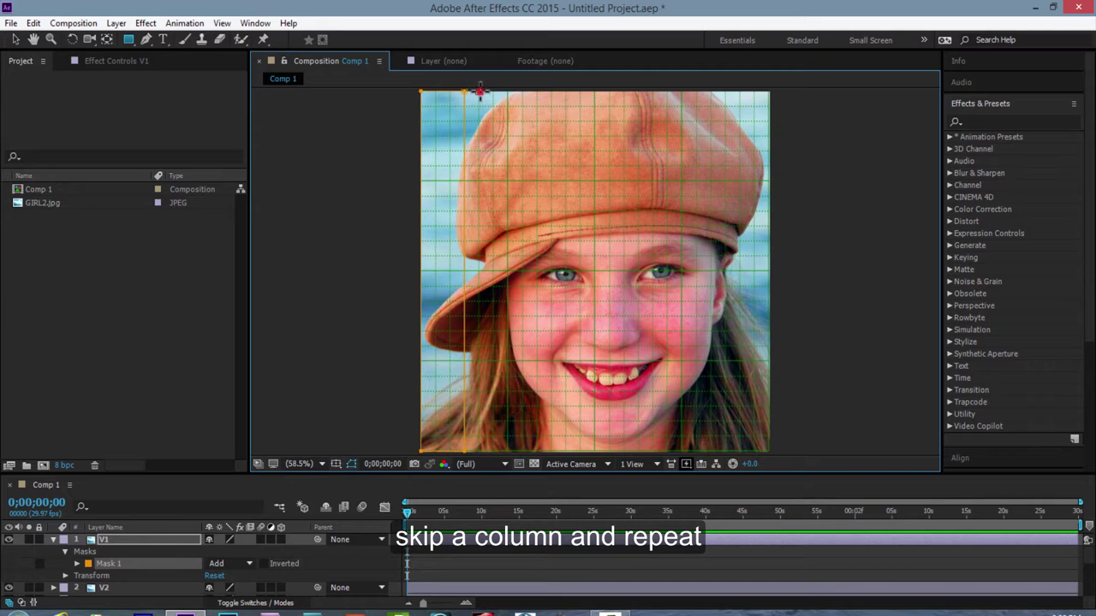
drag(479, 92, 523, 94)
drag(517, 199, 524, 452)
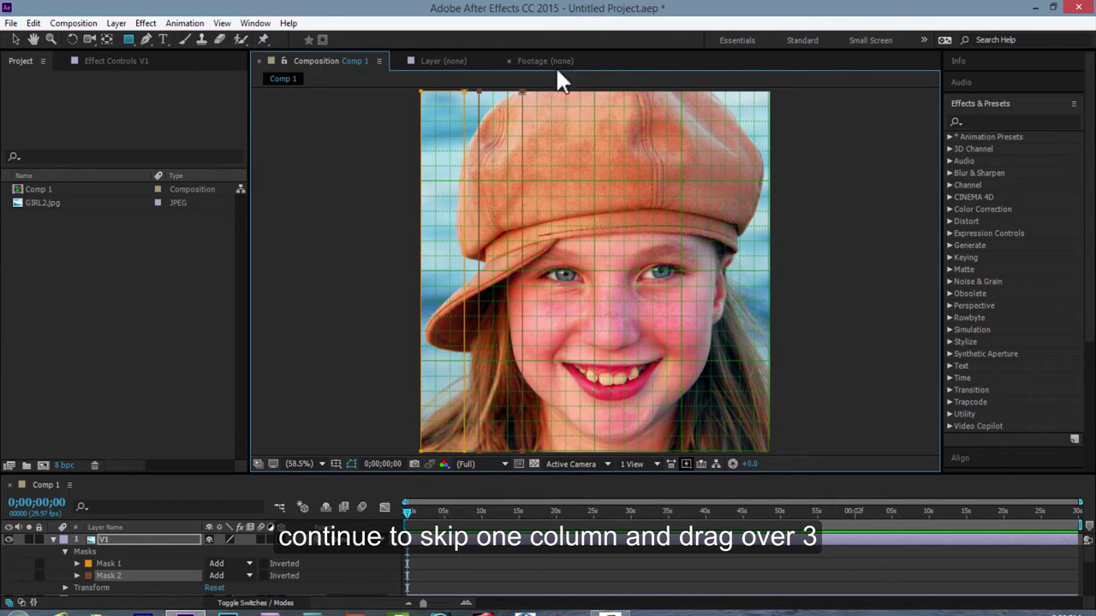
Step: Draw vertical masks 3 to 6, each three grid columns wide with one-column gaps
drag(536, 91, 579, 235)
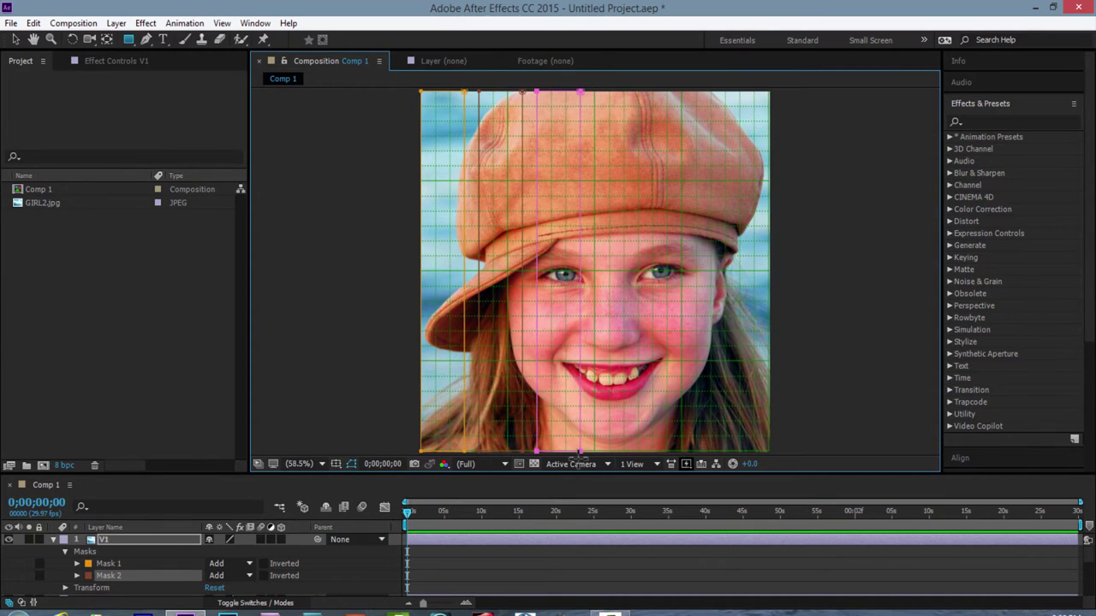
drag(580, 234, 580, 452)
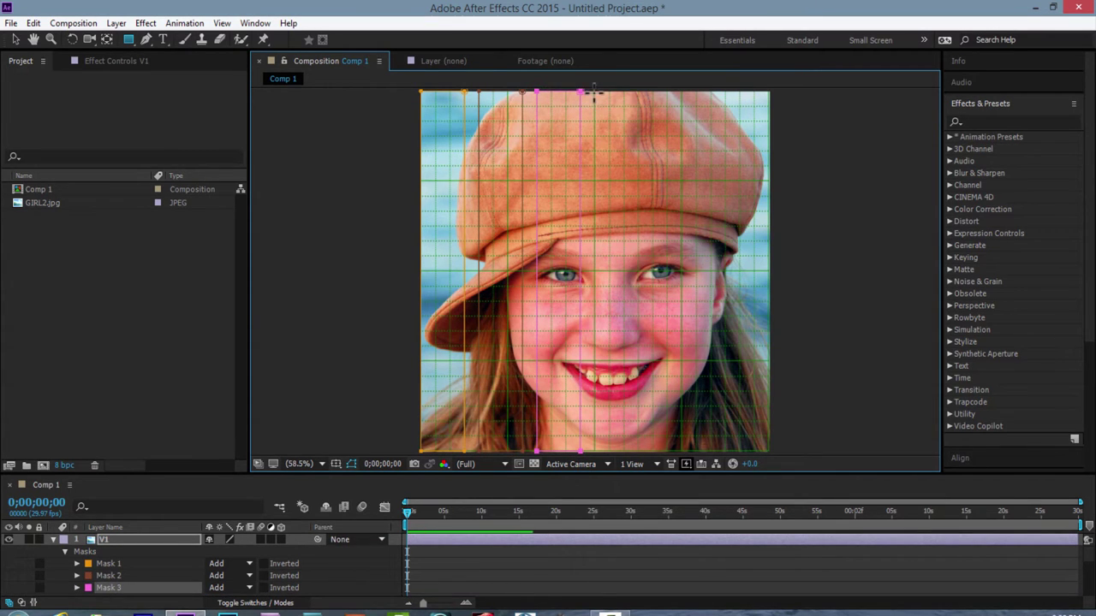
drag(594, 92, 638, 103)
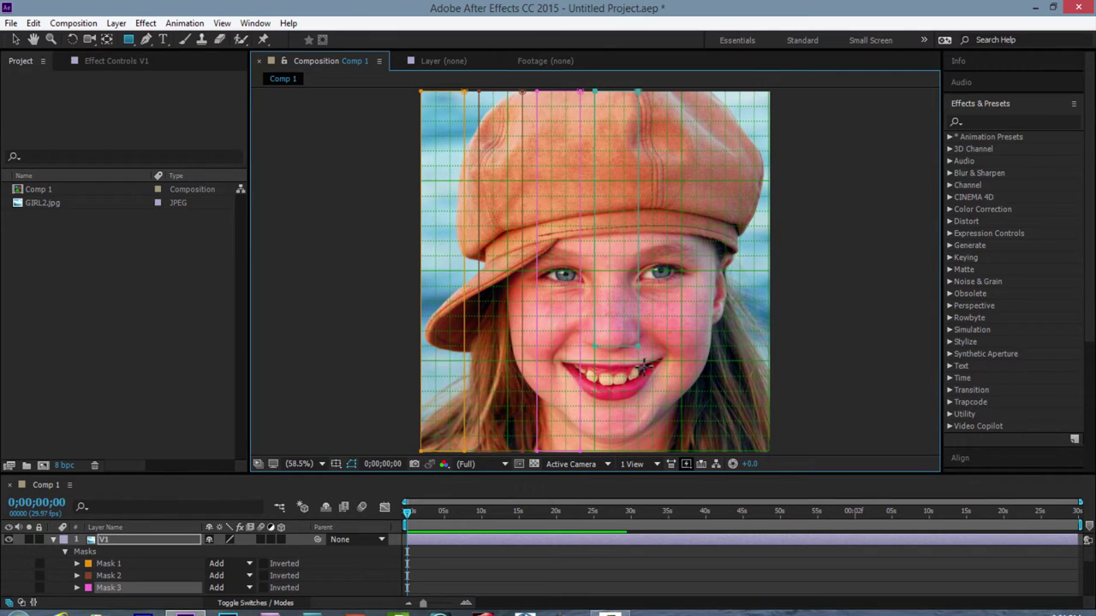
drag(637, 233, 638, 452)
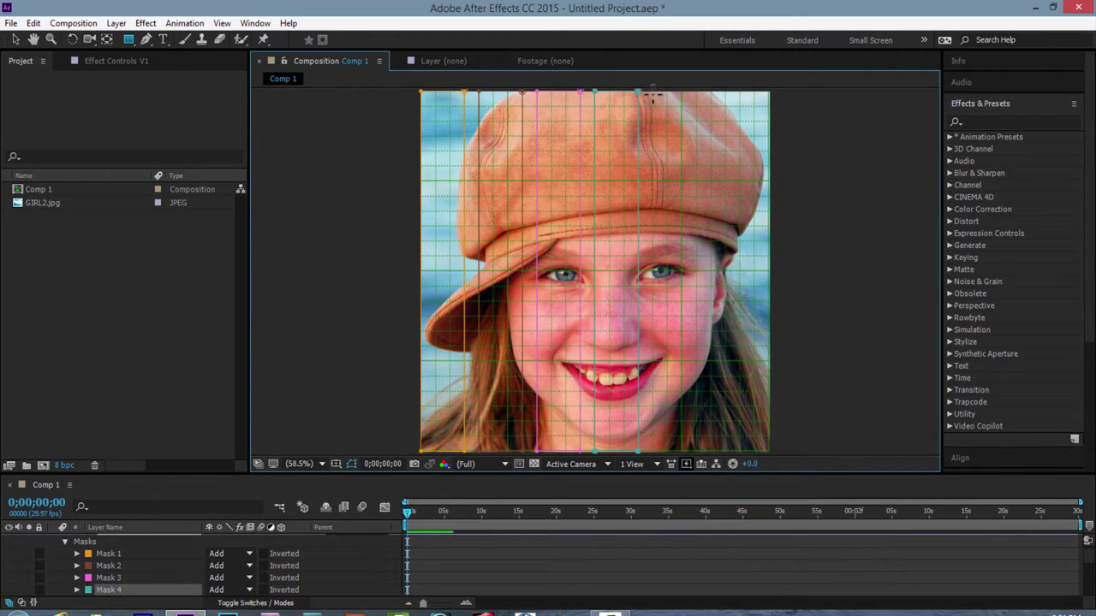
drag(653, 93, 696, 451)
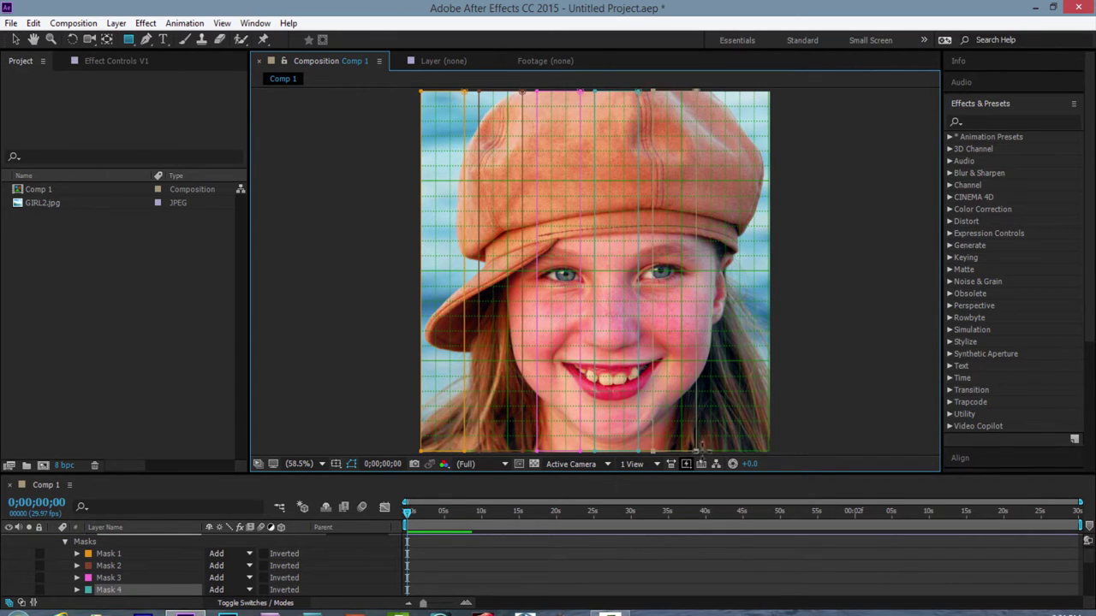
drag(711, 91, 753, 452)
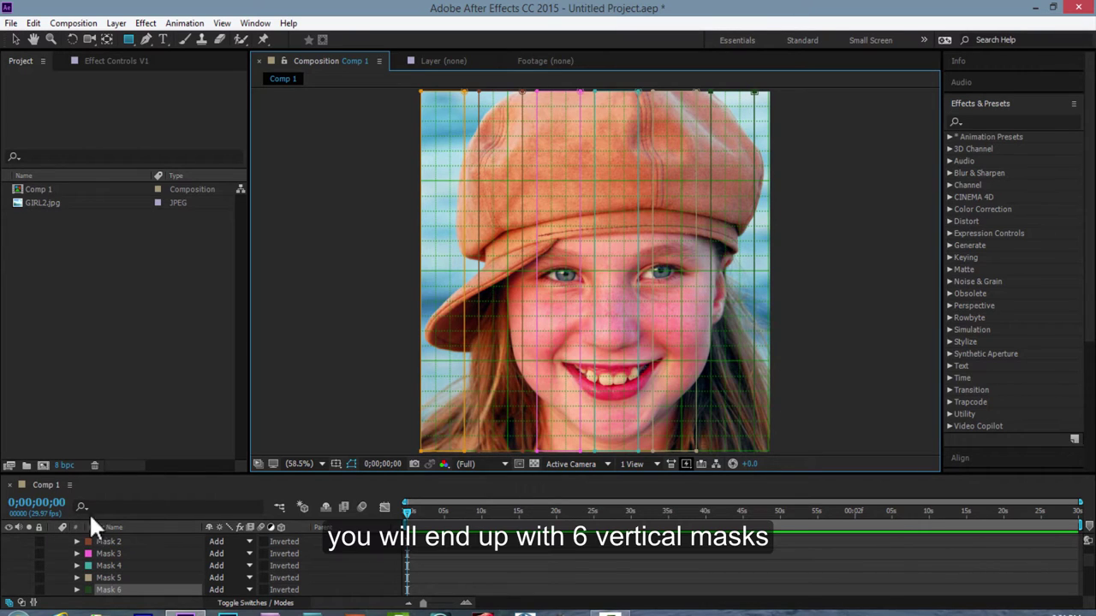
Step: Draw six full-width horizontal masks, 7–12, on V1, each three rows tall with one-row gaps
scroll(120, 566, down, 1)
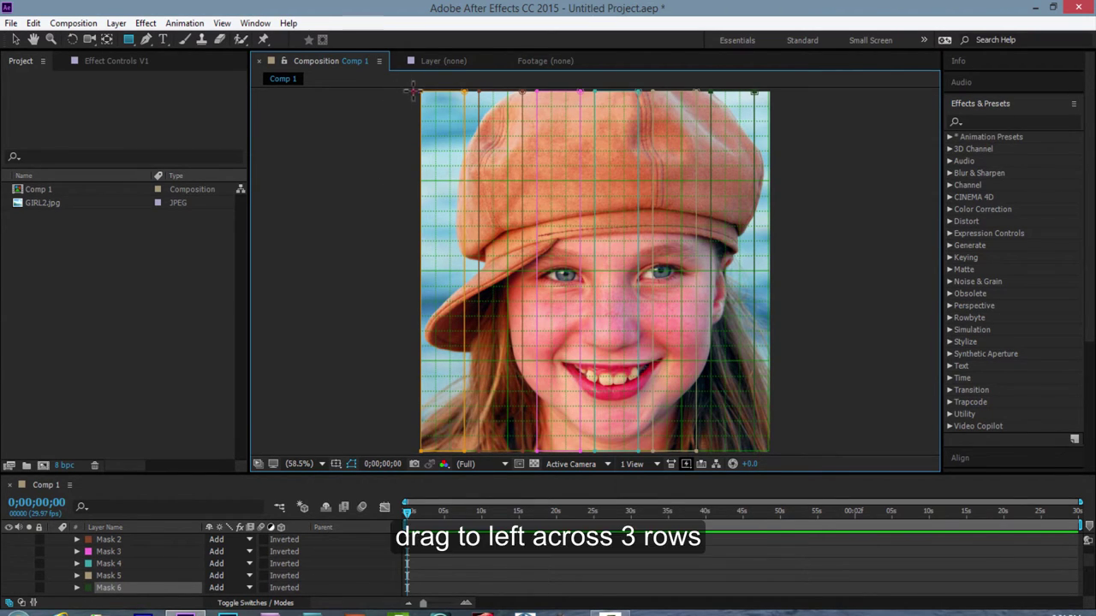
mouse_move(413, 97)
mouse_down()
mouse_move(452, 129)
mouse_move(764, 133)
mouse_up()
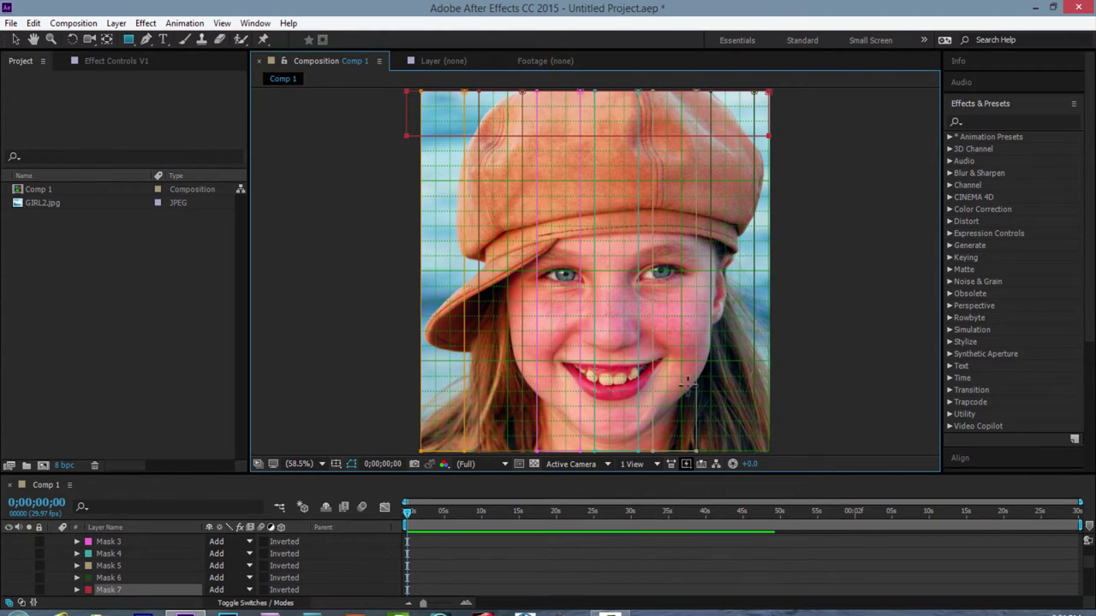
key(ctrl+z)
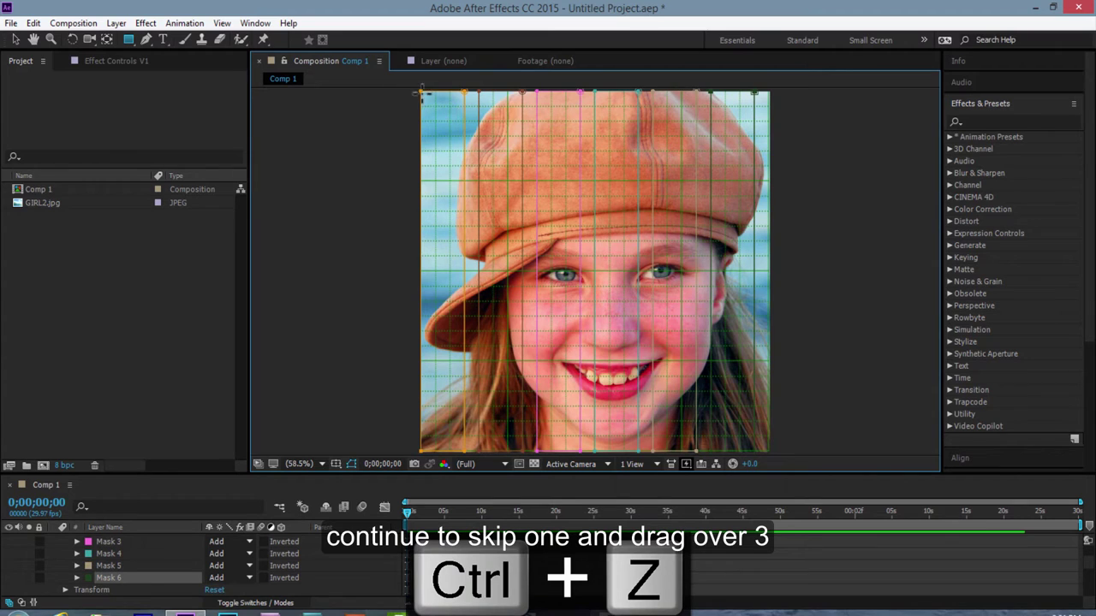
mouse_move(421, 93)
mouse_down()
mouse_move(696, 136)
mouse_move(768, 133)
mouse_up()
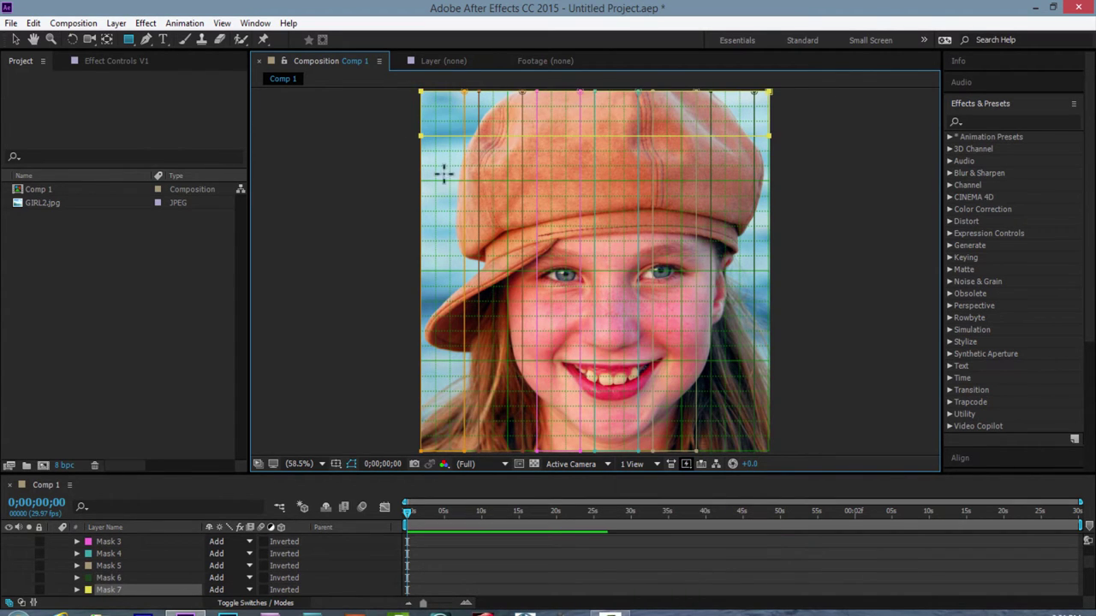
mouse_move(420, 151)
mouse_down()
mouse_move(781, 182)
mouse_move(769, 197)
mouse_up()
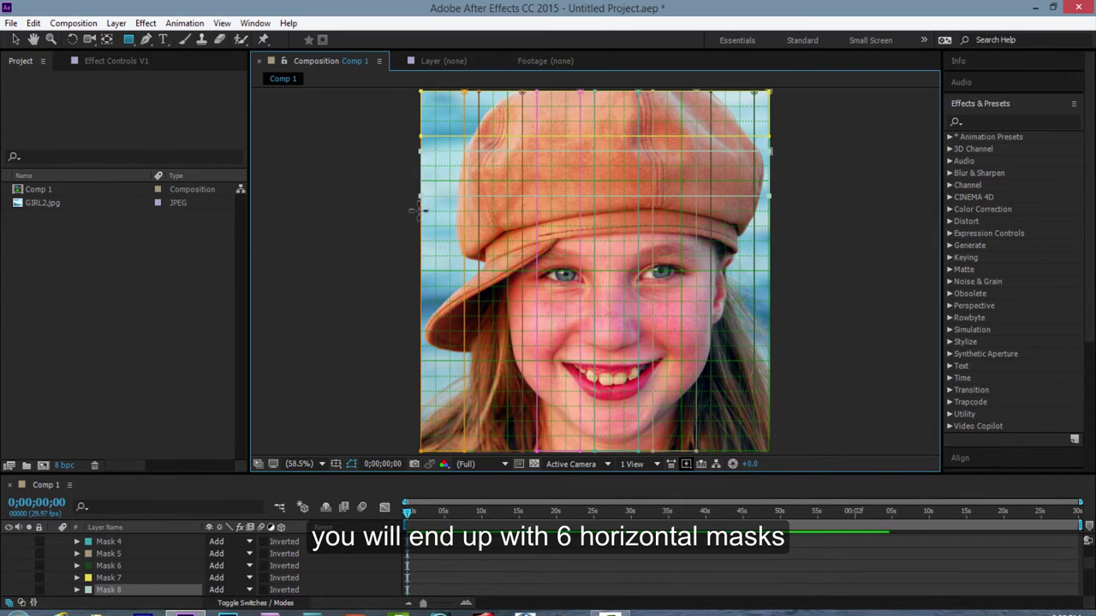
drag(420, 210, 770, 254)
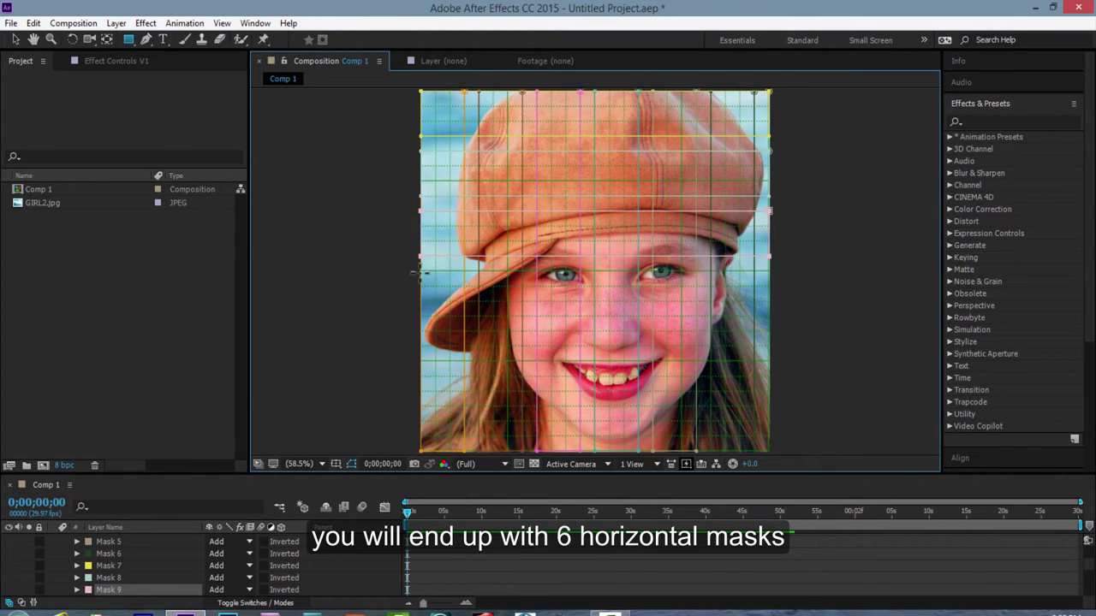
drag(420, 272, 767, 321)
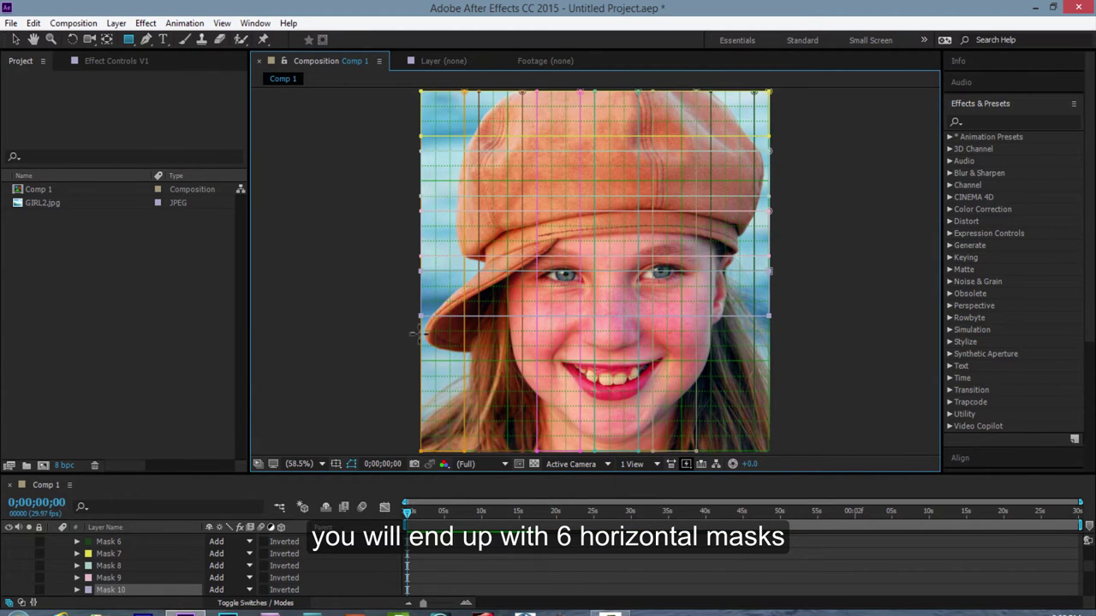
drag(420, 330, 768, 375)
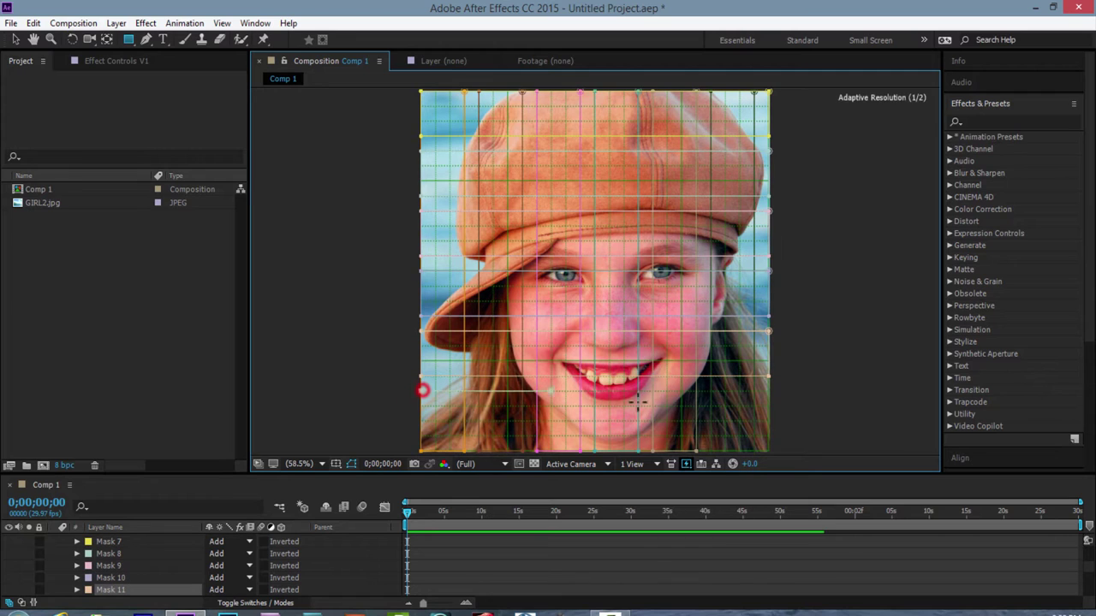
drag(420, 388, 767, 438)
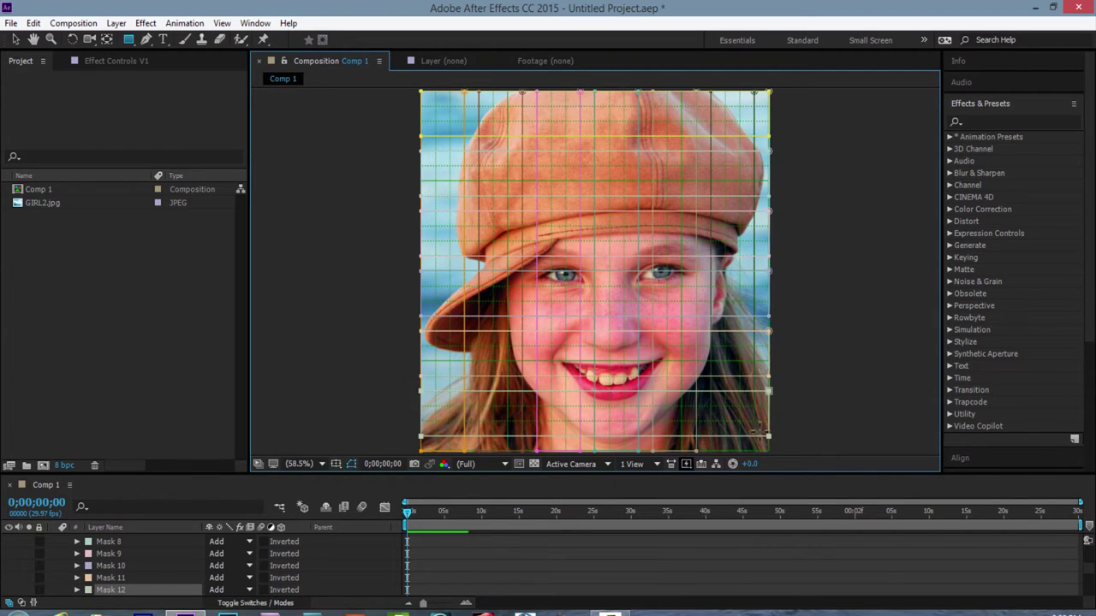
click(15, 39)
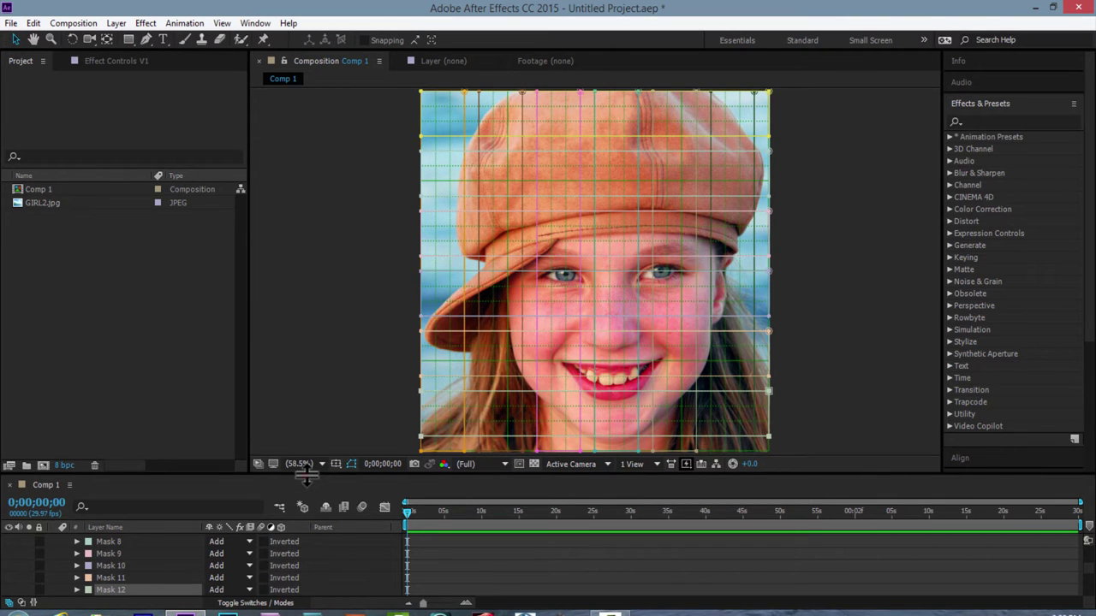
Step: Enlarge the timeline, select V1's Masks 1–6, then Masks 7–12, then Mask 2 alone
drag(293, 476, 381, 331)
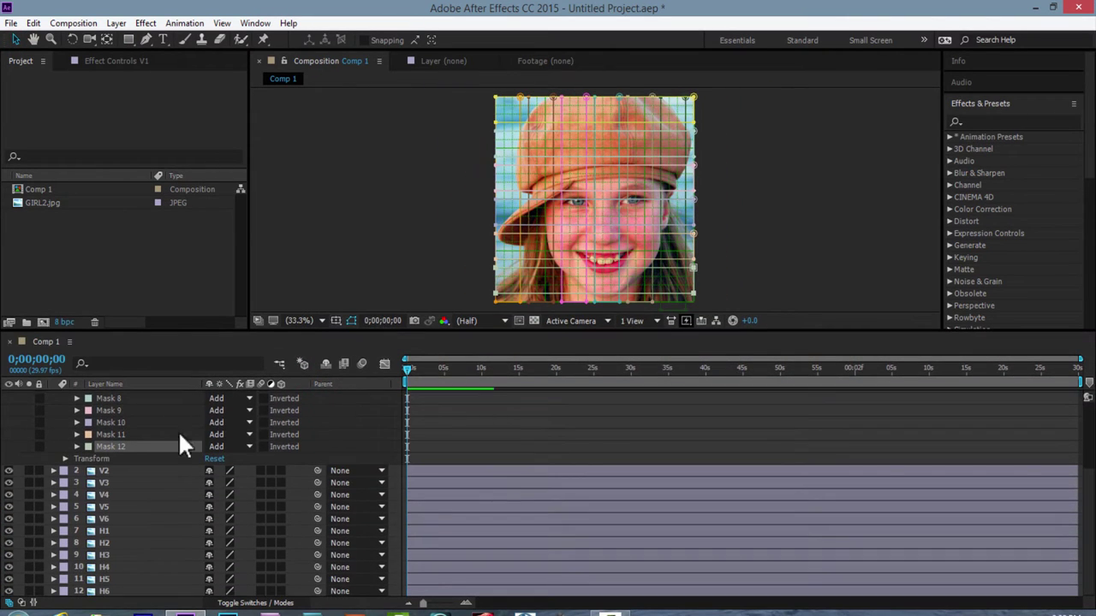
scroll(176, 435, up, 3)
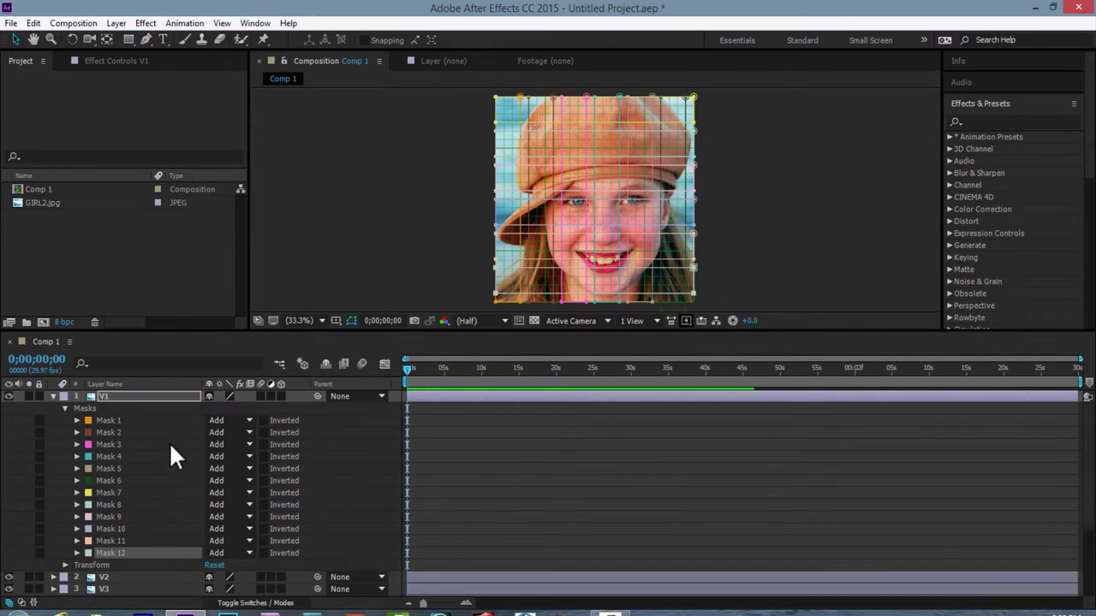
click(108, 417)
shift+click(108, 480)
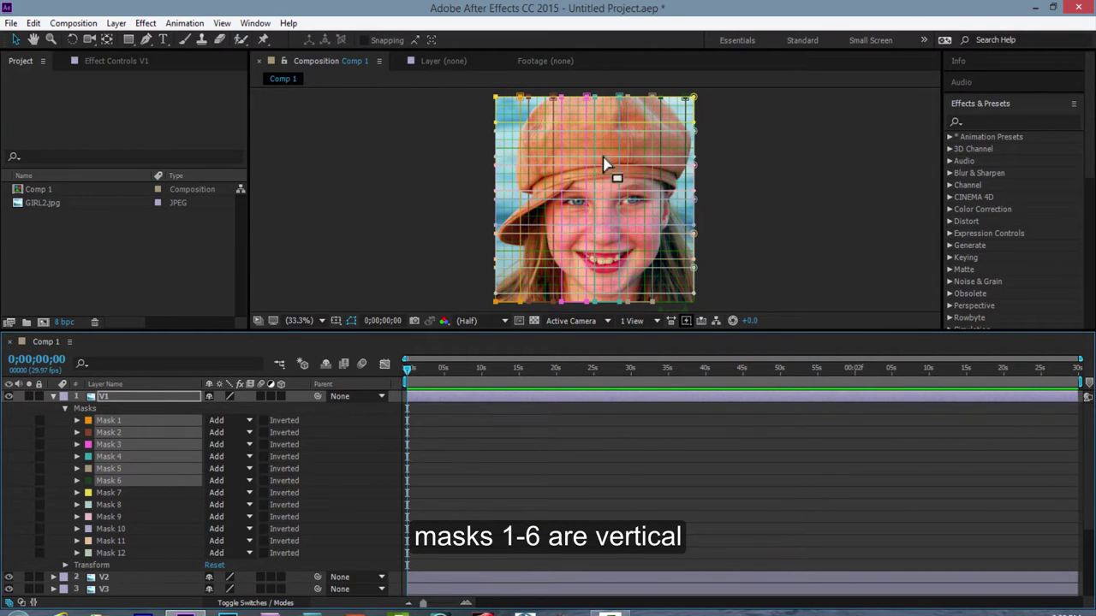
click(112, 492)
shift+click(117, 553)
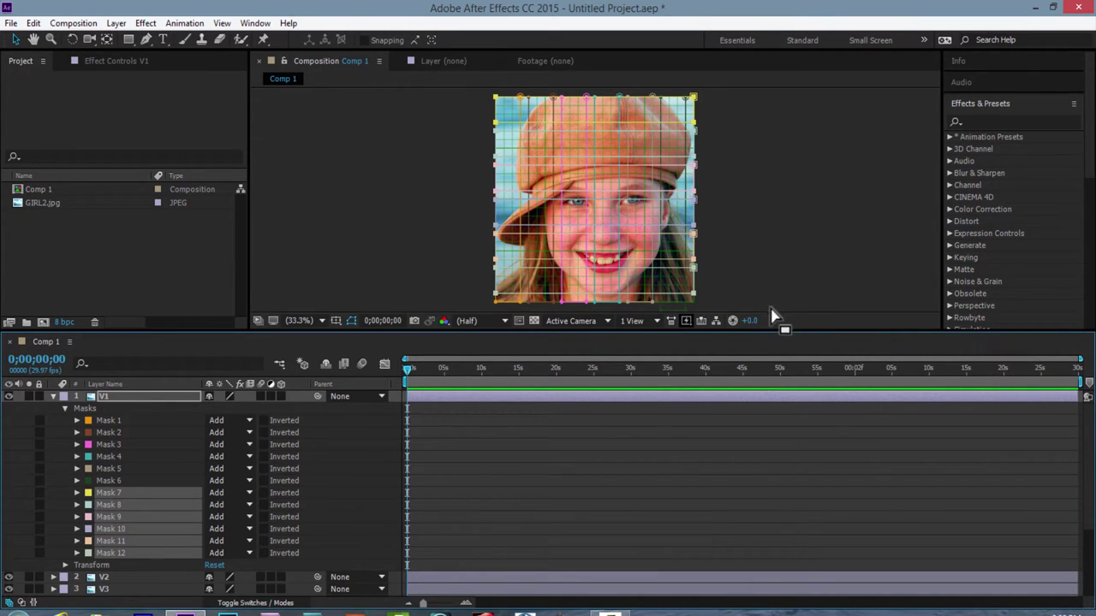
click(142, 434)
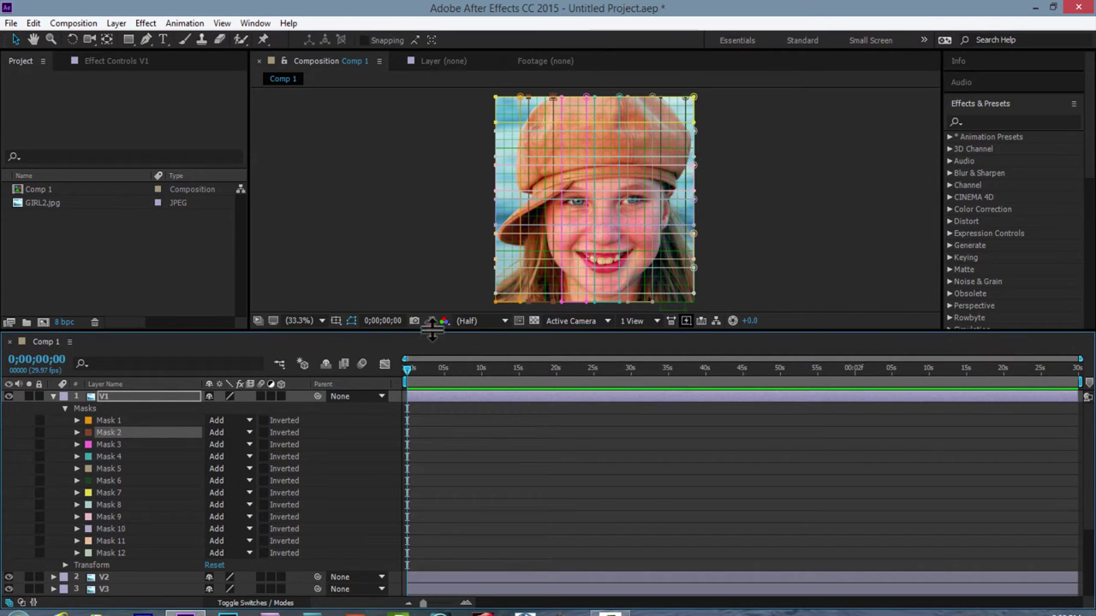
Step: Enlarge the timeline and paste V1's Mask 2 onto layer V2
drag(433, 333, 520, 211)
key(ctrl+c)
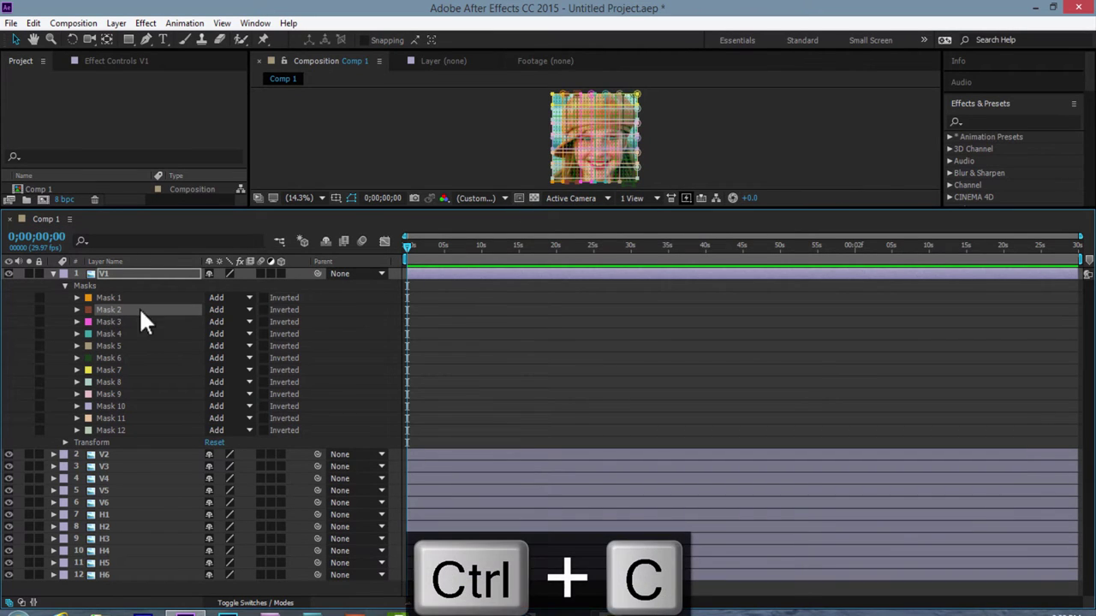
click(111, 454)
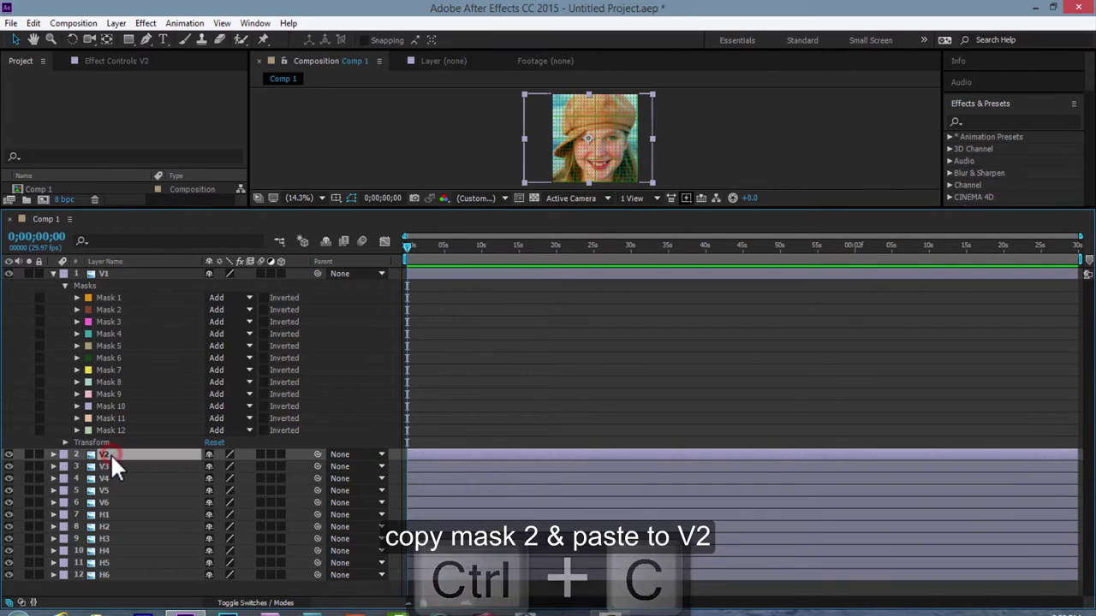
key(ctrl+v)
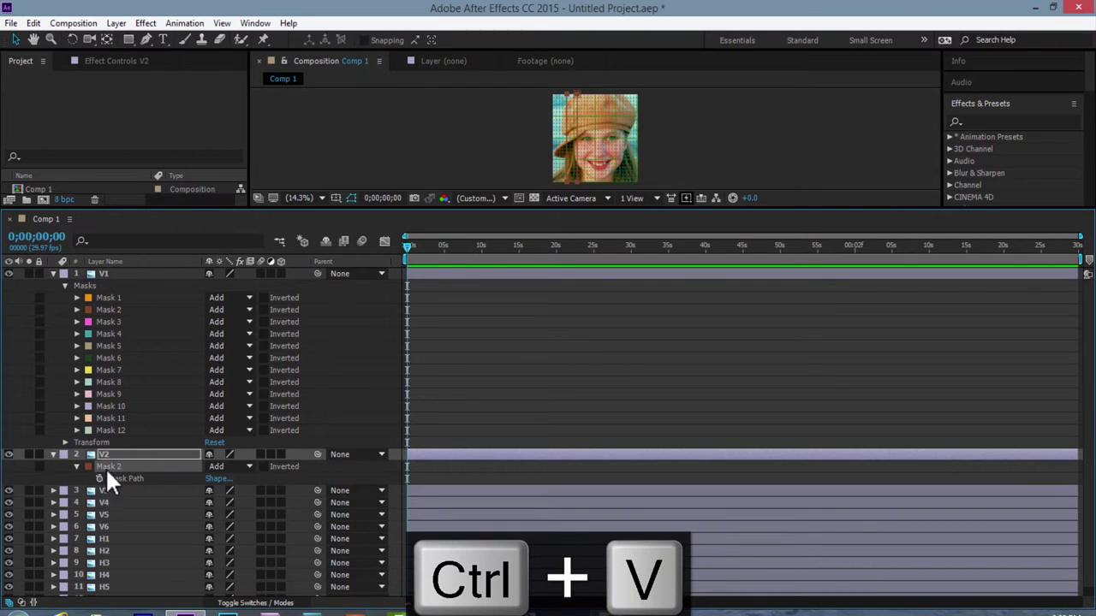
key(m)
Step: Copy V1's Masks 3 and 4 onto layers V3 and V4
click(110, 322)
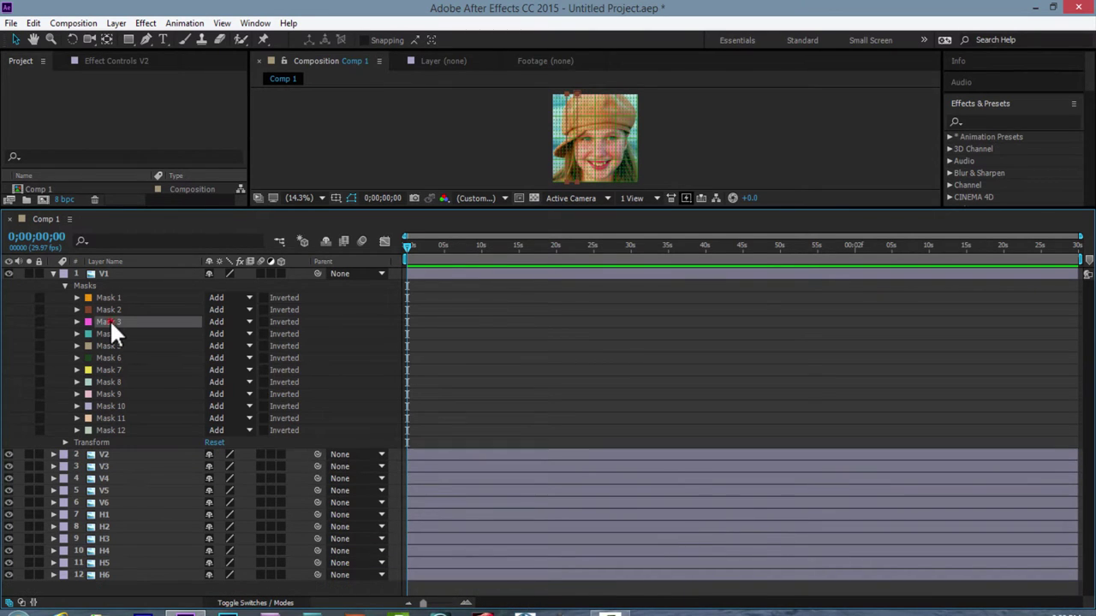
click(102, 466)
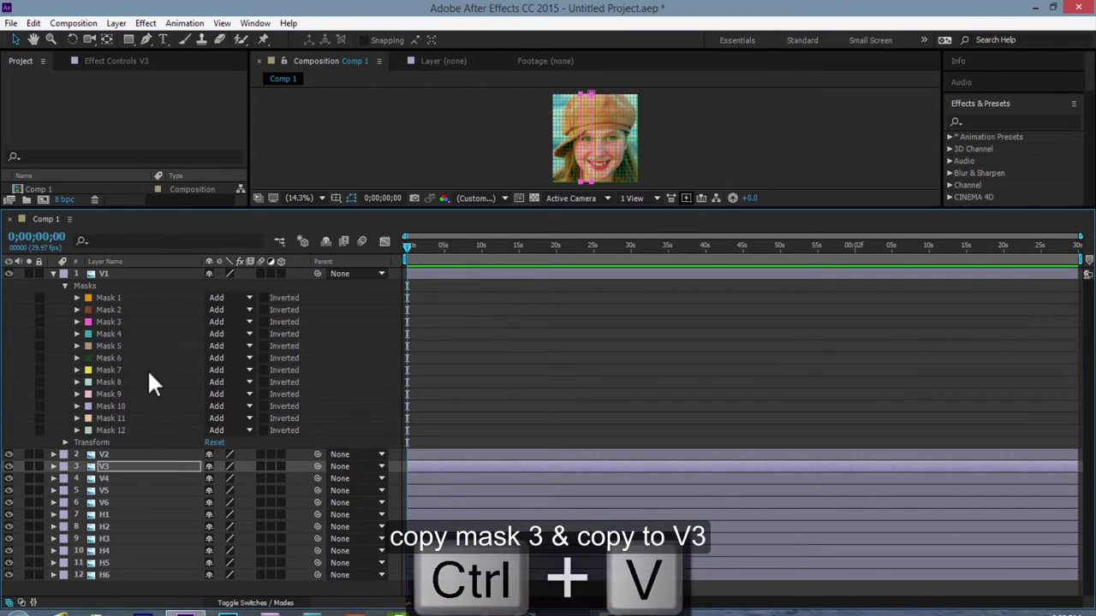
click(112, 333)
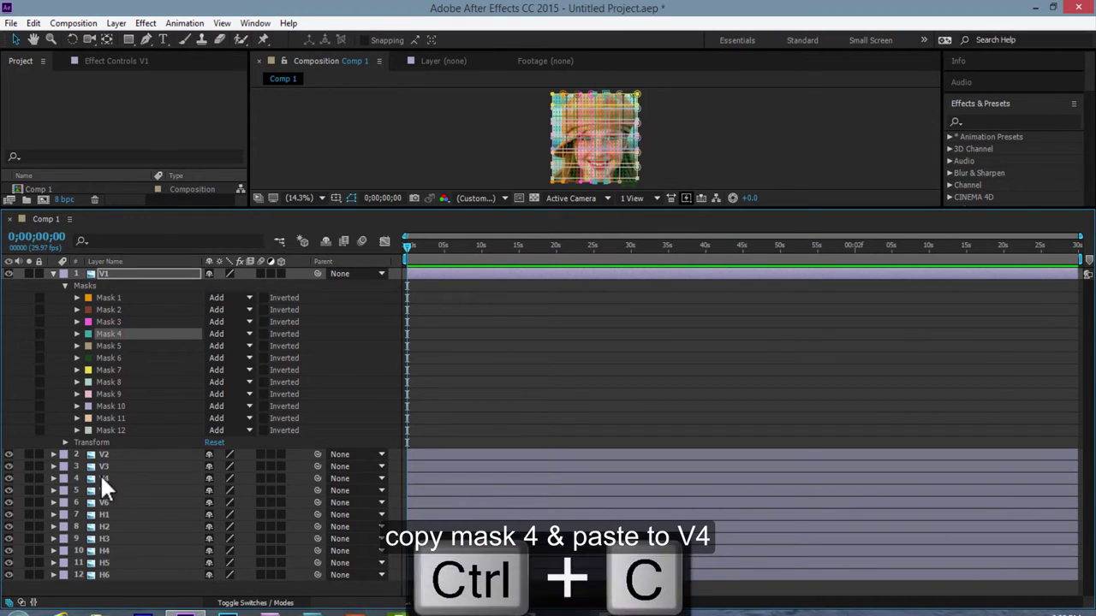
click(100, 478)
key(ctrl+v)
Step: Copy V1's Masks 5 and 6 onto layers V5 and V6
click(112, 346)
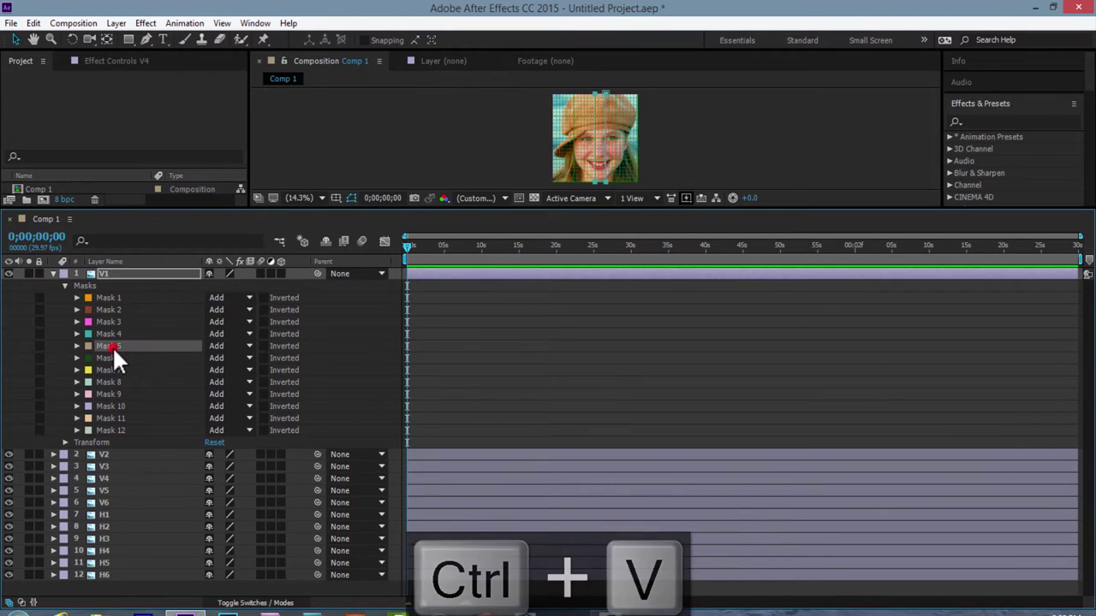
click(99, 490)
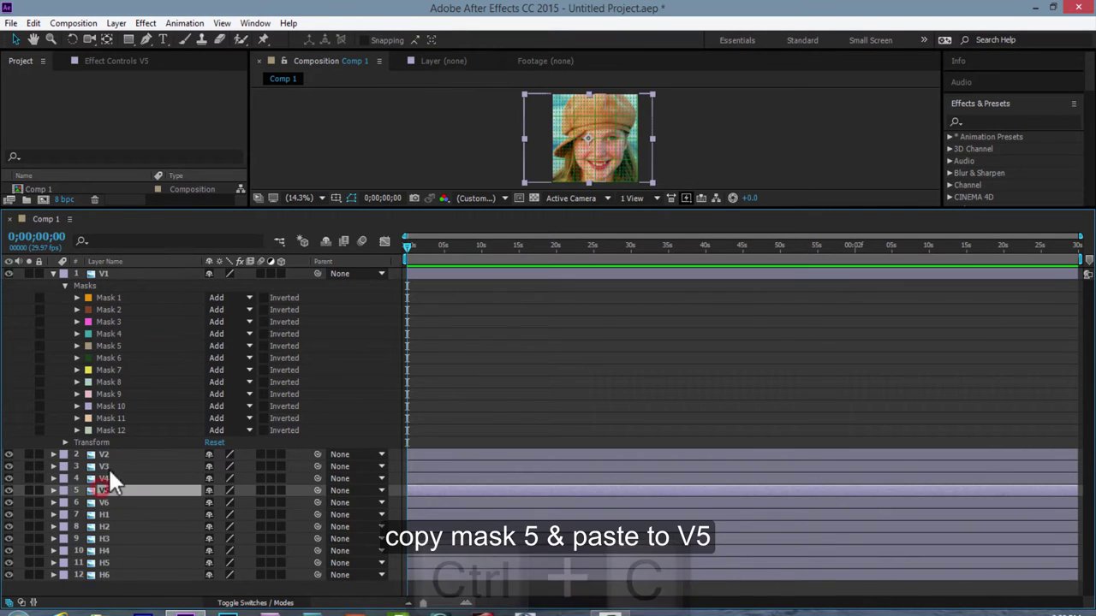
key(ctrl+v)
click(109, 358)
key(ctrl+c)
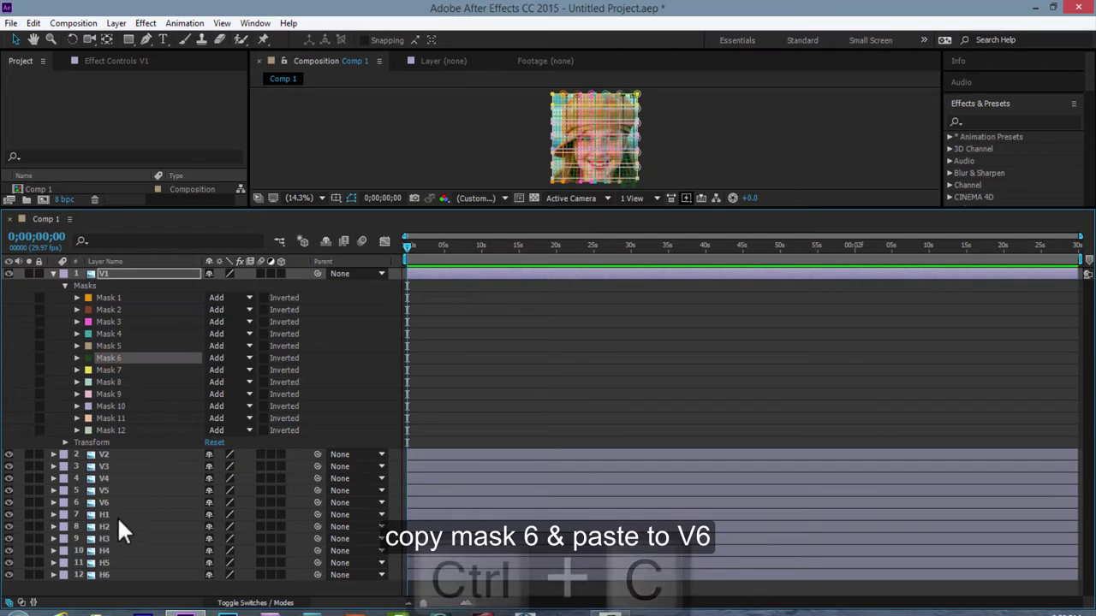
click(99, 503)
key(ctrl+v)
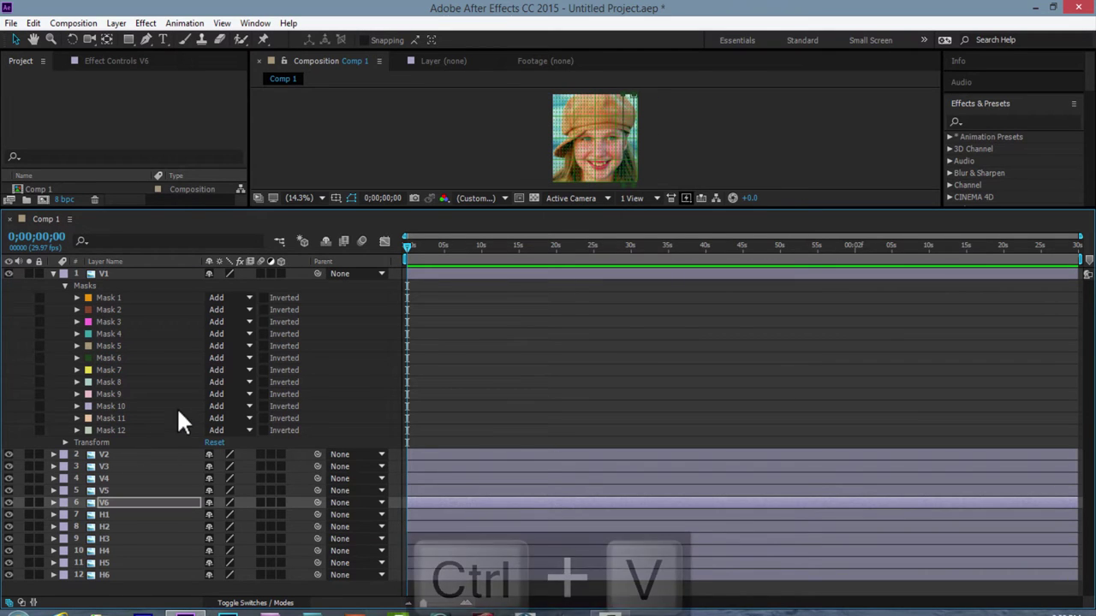
Step: Paste V1's Masks 7 and 8 onto layers H1 and H2
click(110, 370)
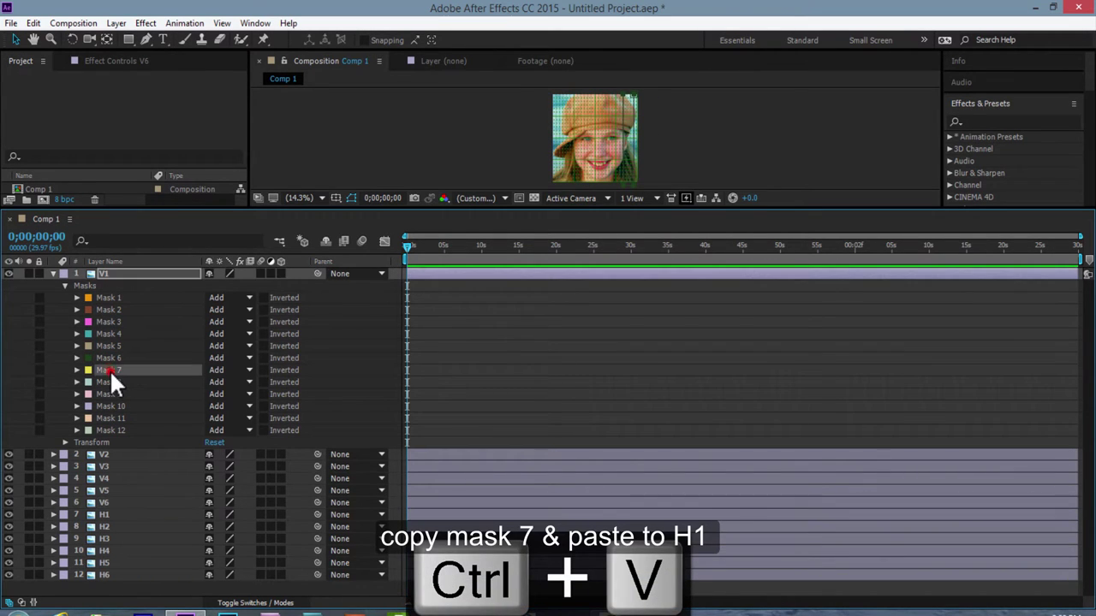
key(ctrl+c)
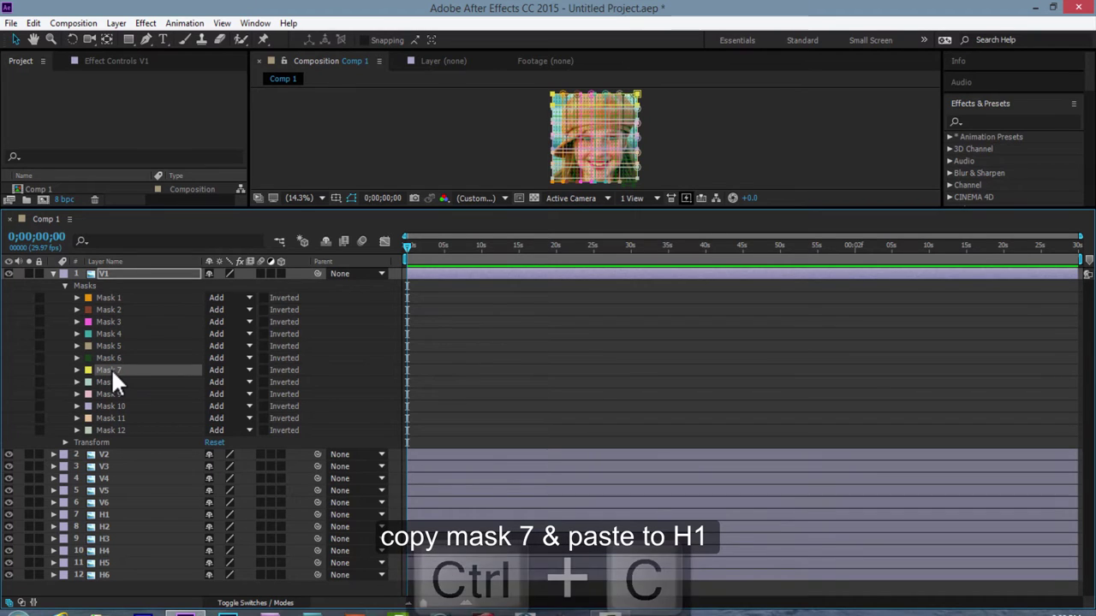
click(98, 514)
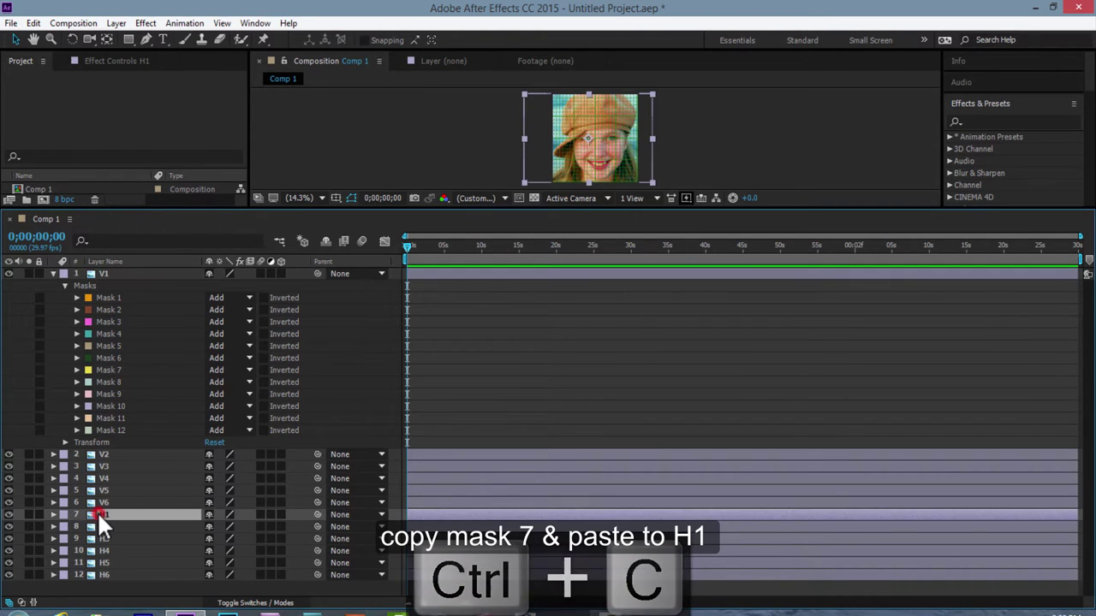
key(ctrl+v)
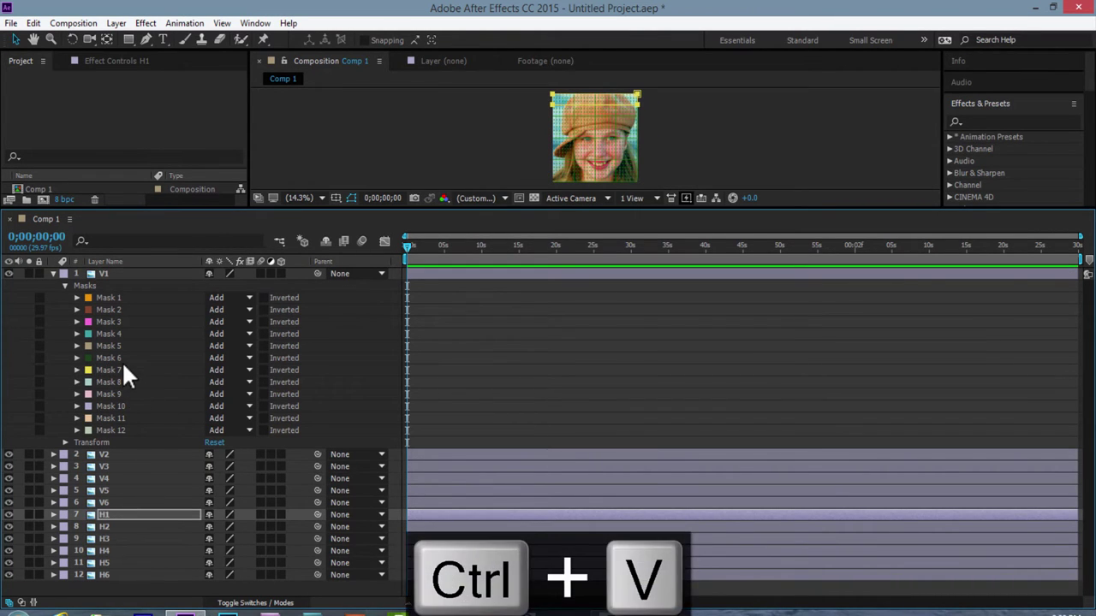
click(107, 382)
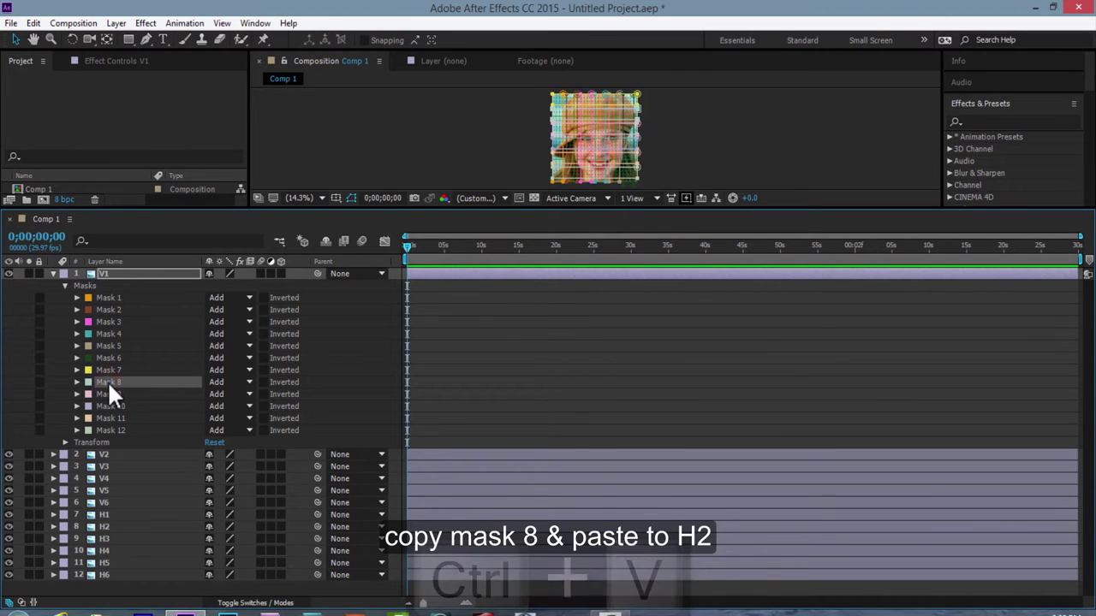
click(101, 526)
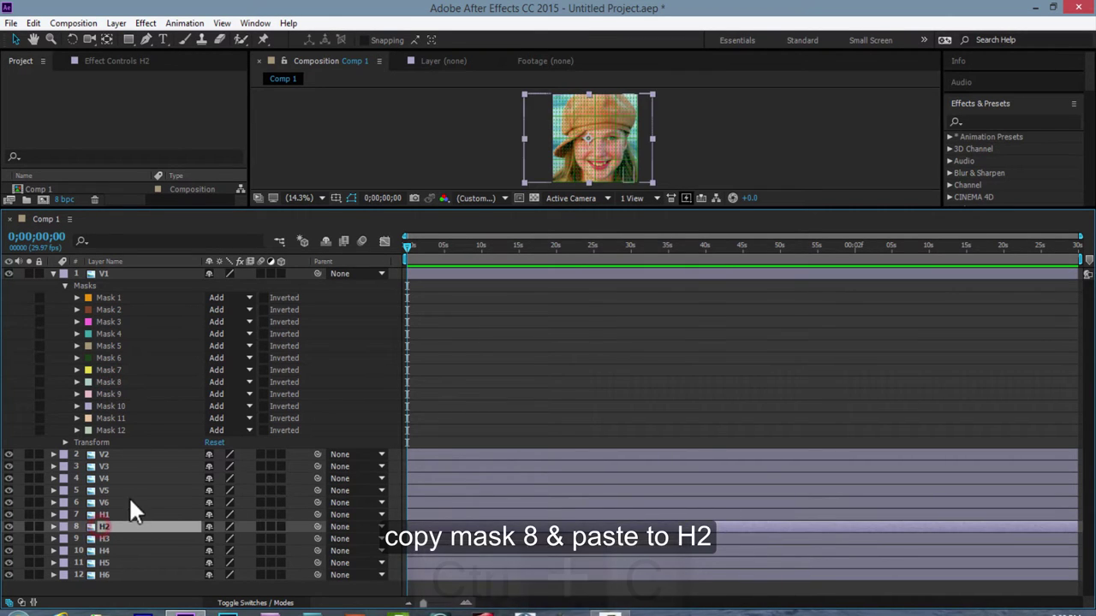
key(ctrl+v)
Step: Paste V1's Masks 9 and 10 onto layers H3 and H4
click(114, 394)
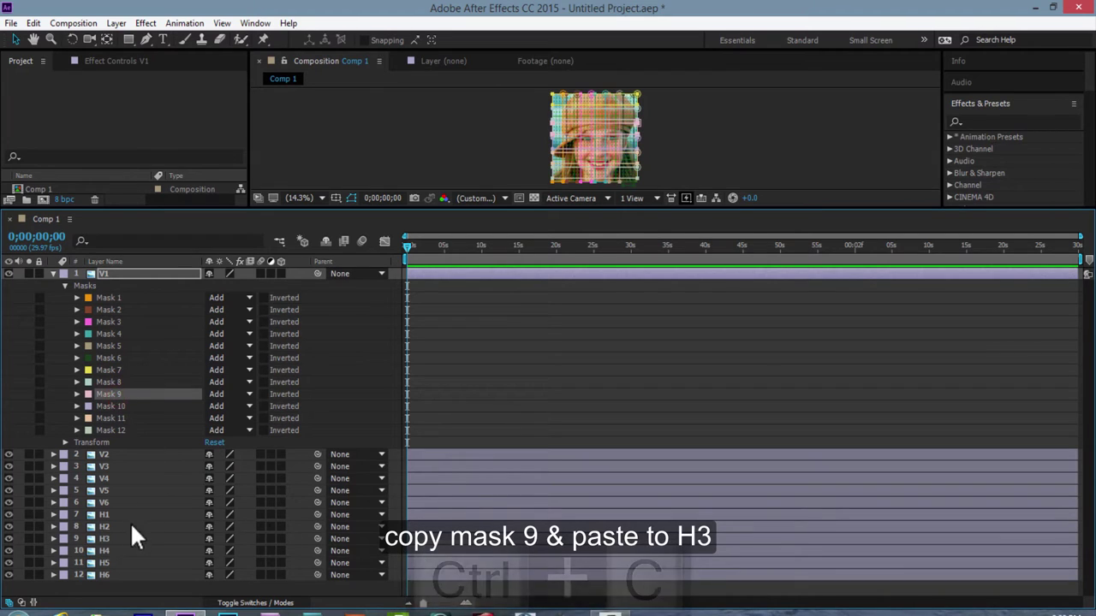
click(104, 539)
key(ctrl+v)
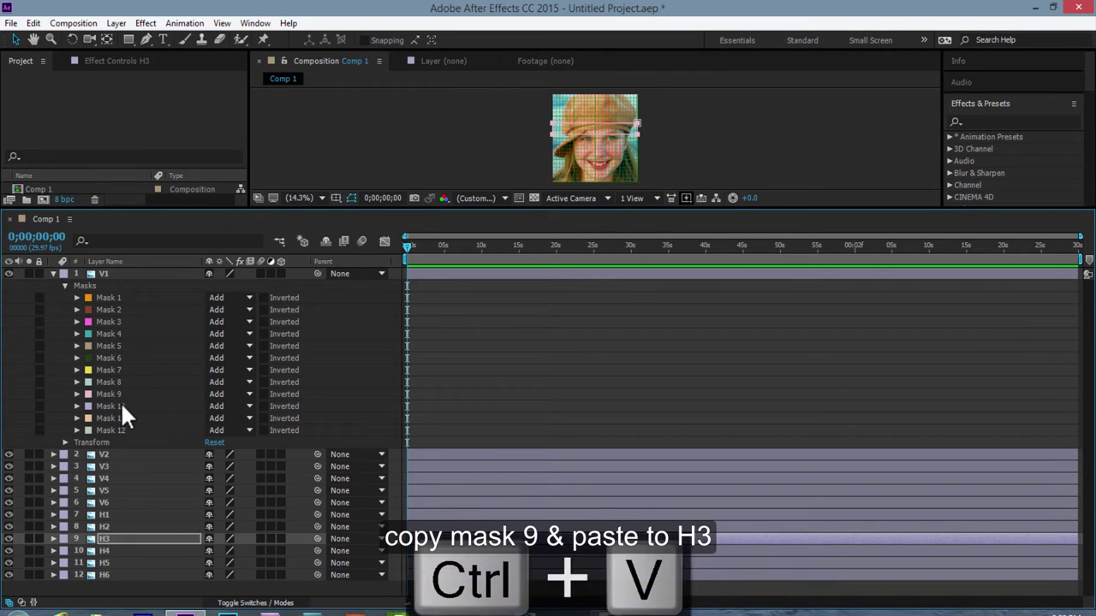
click(114, 406)
click(103, 549)
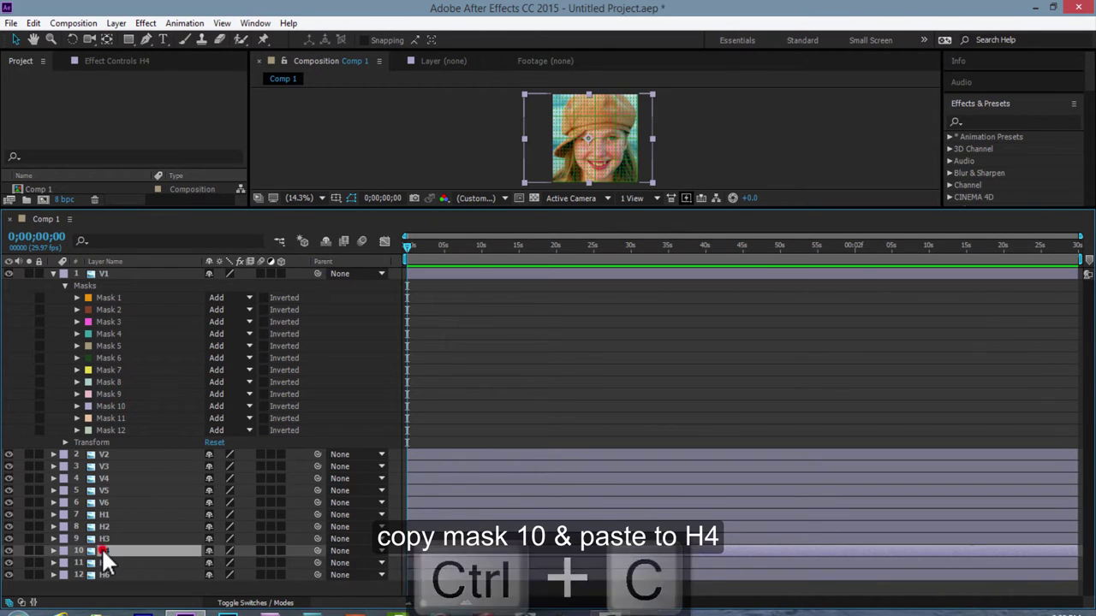
key(ctrl+v)
Step: Paste V1's Masks 11 and 12 onto layers H5 and H6, then reselect V1
click(117, 418)
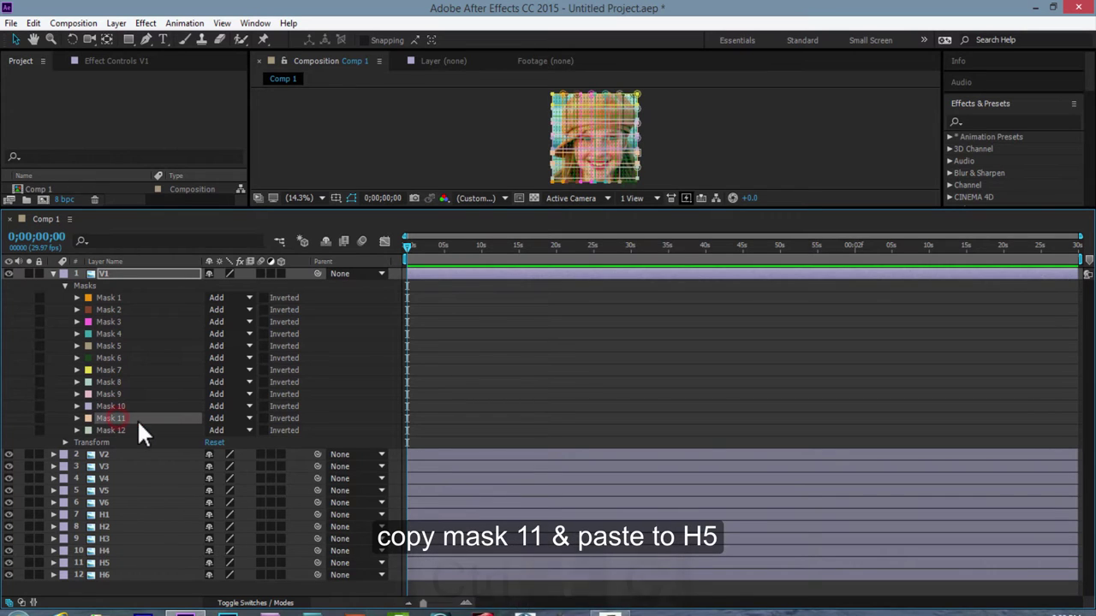
click(101, 560)
key(ctrl+v)
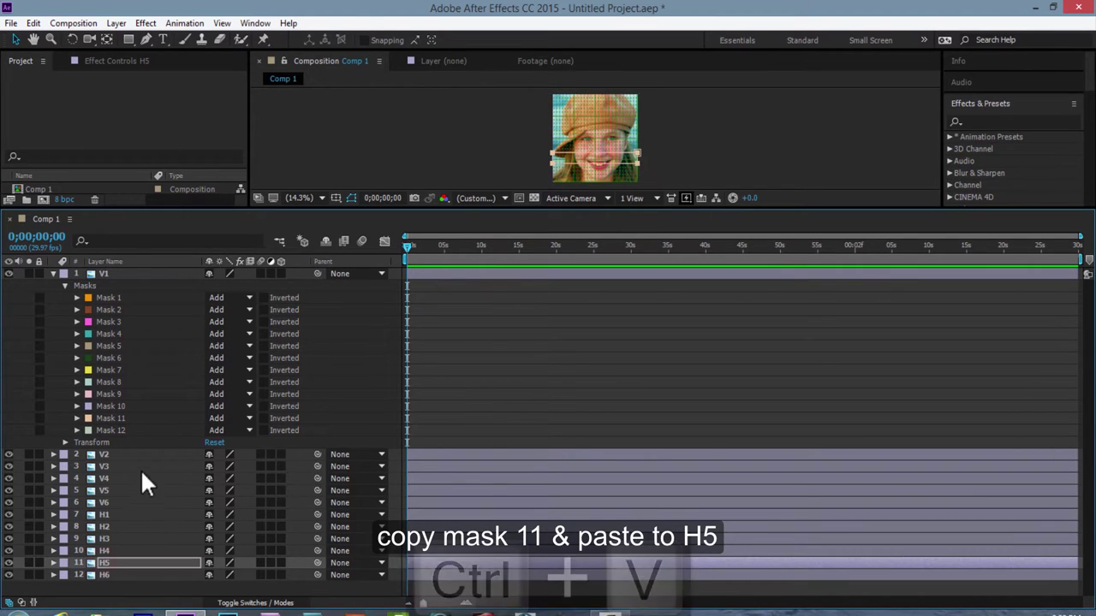
click(118, 430)
key(ctrl+c)
click(104, 575)
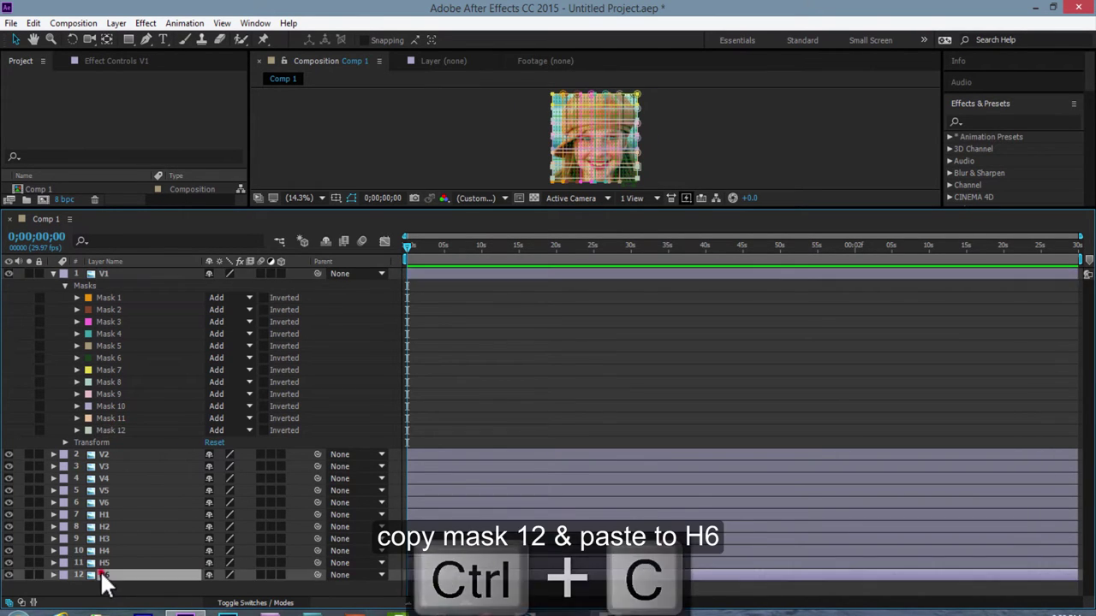
key(ctrl+v)
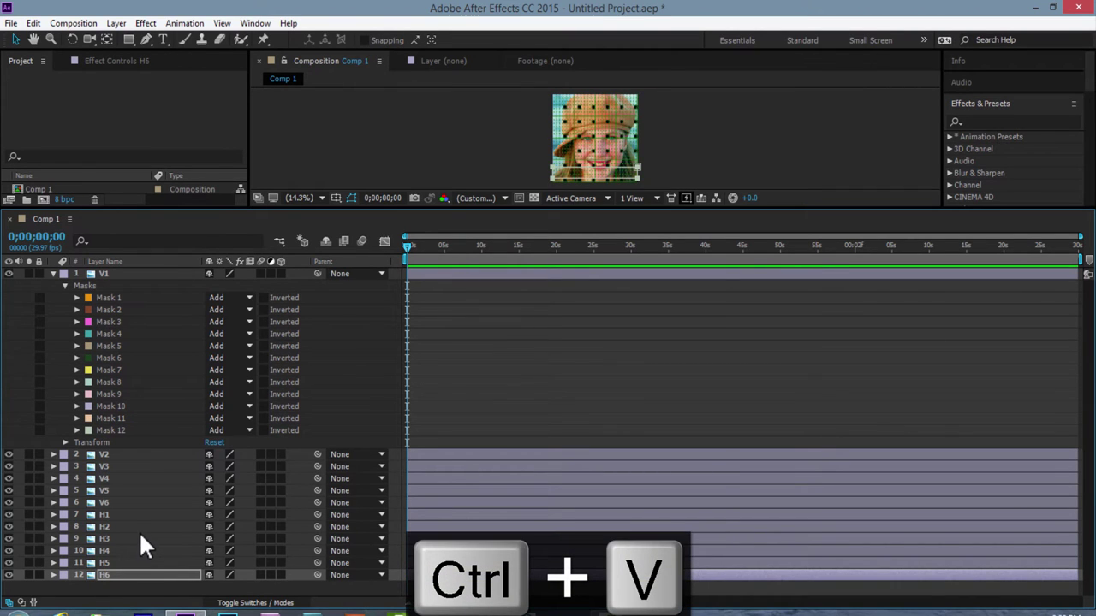
click(104, 273)
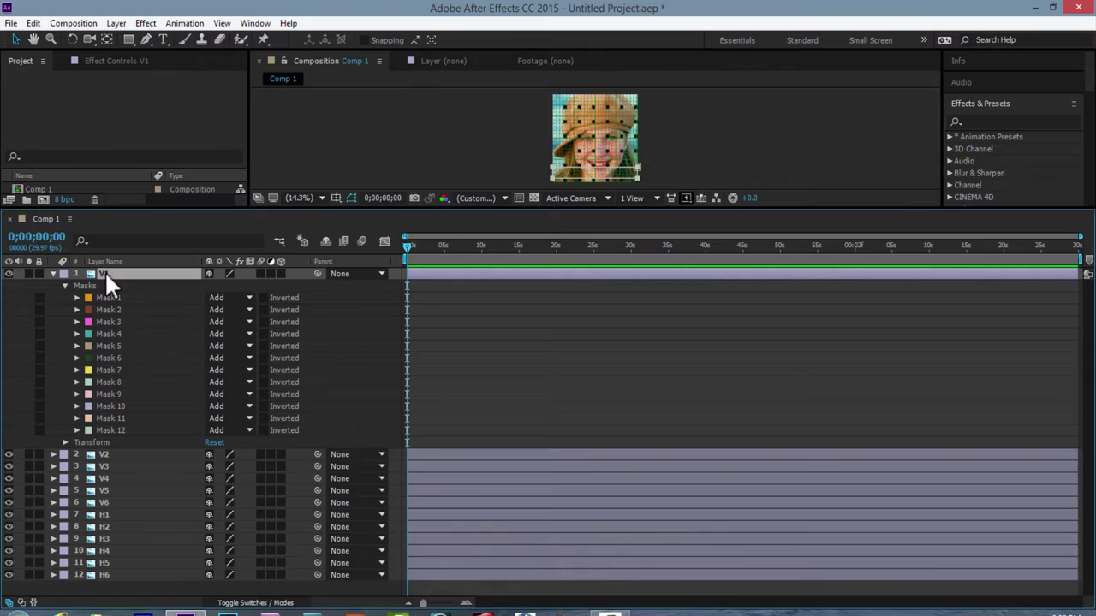
Step: Reveal every layer's masks and delete V1's Masks 2 through 12
shift+click(109, 573)
key(m)
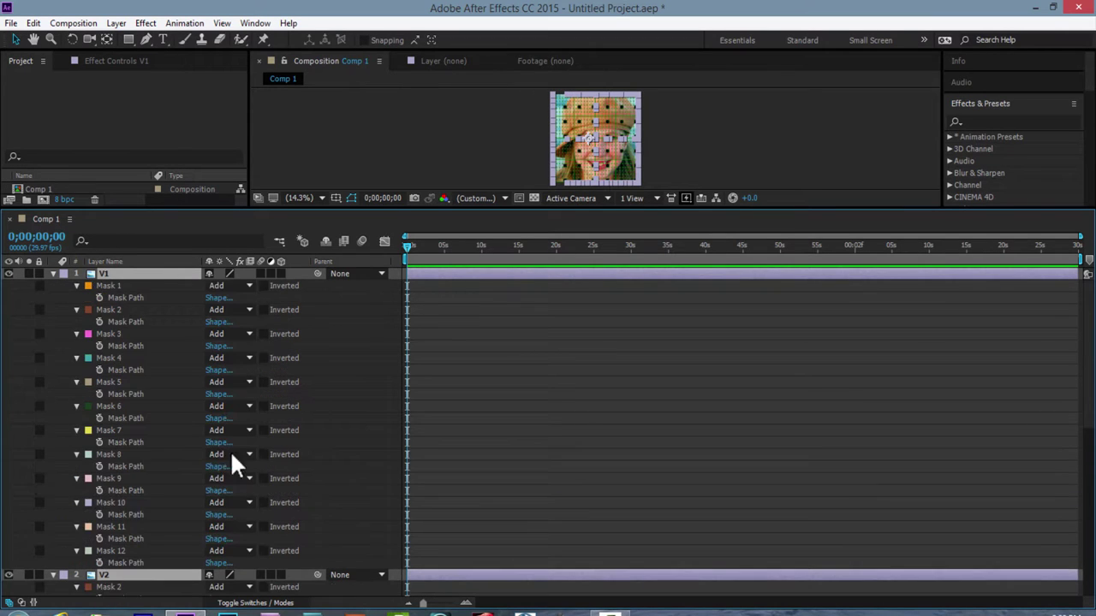
scroll(202, 476, down, 2)
scroll(202, 476, down, 5)
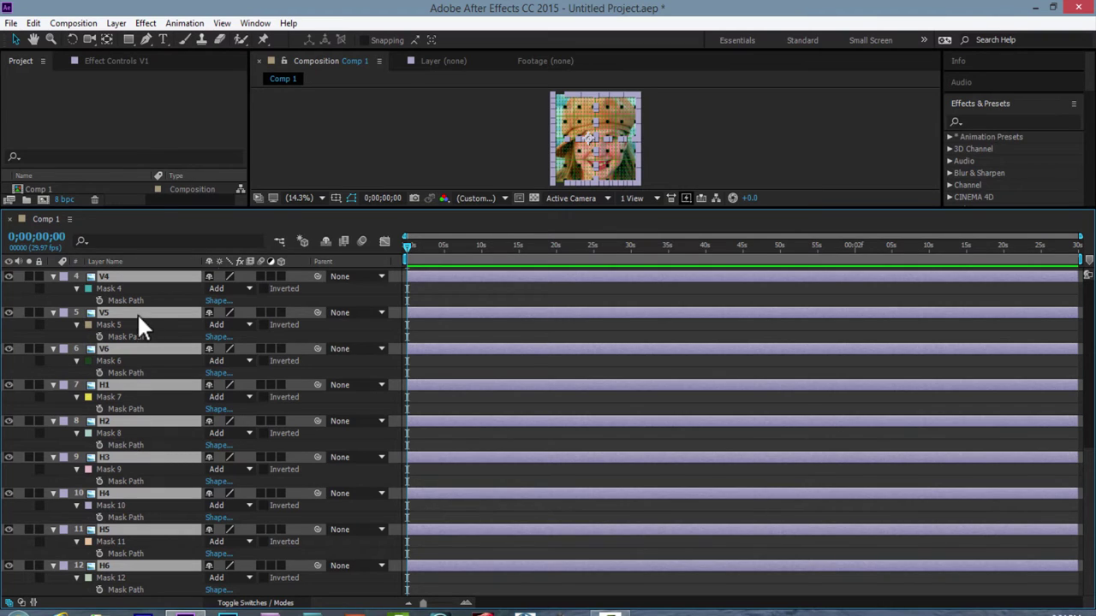
scroll(133, 387, up, 4)
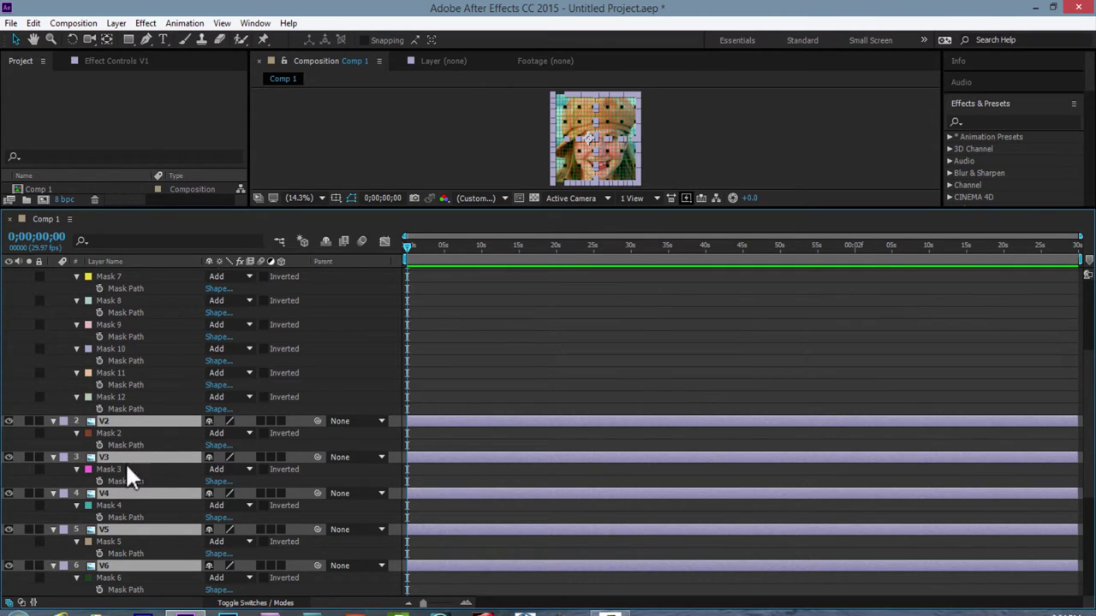
scroll(137, 462, up, 2)
scroll(147, 419, up, 1)
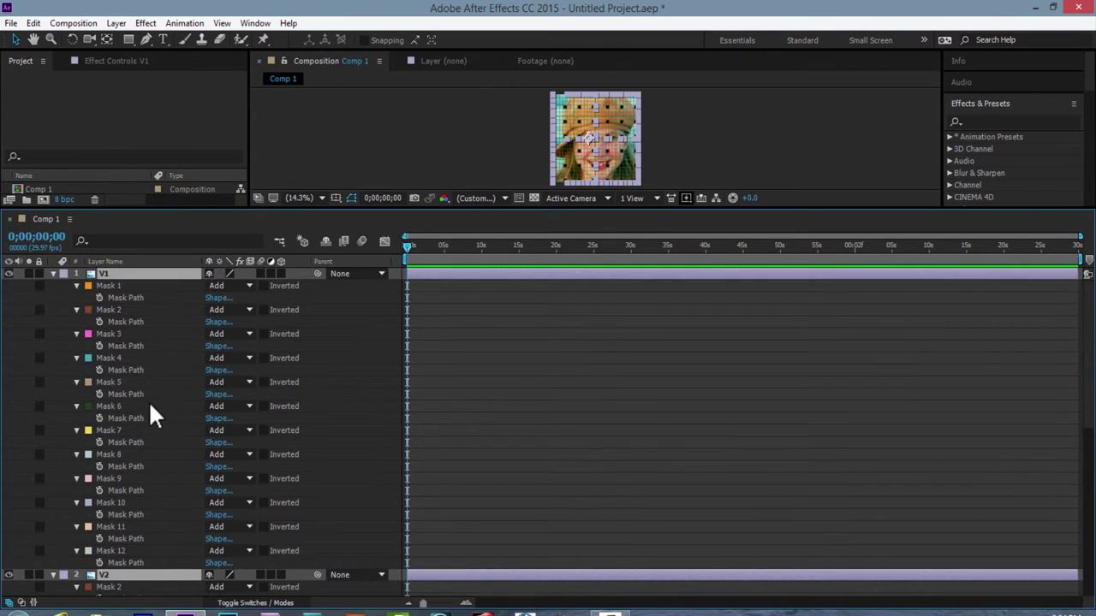
click(108, 309)
shift+click(112, 552)
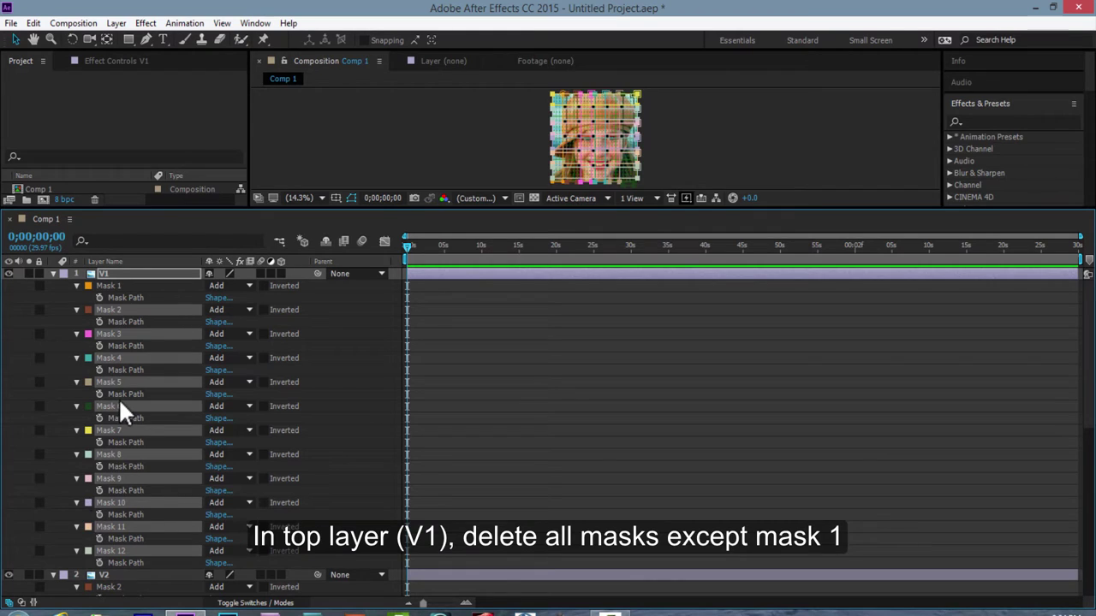
key(Delete)
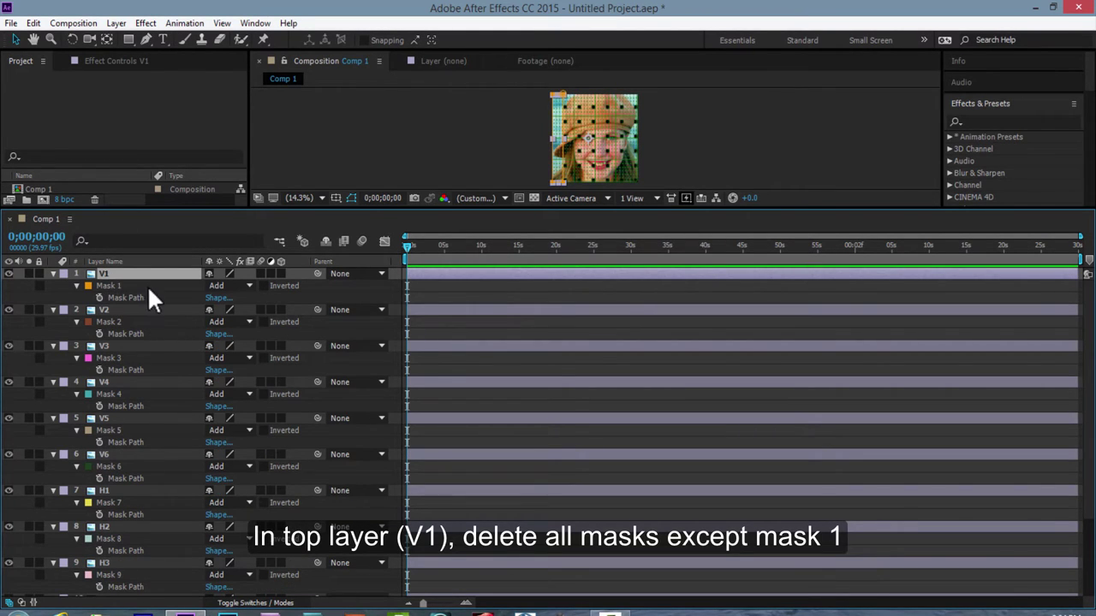
Step: Collapse all layers to their names and enlarge the Composition viewer
click(423, 283)
key(m)
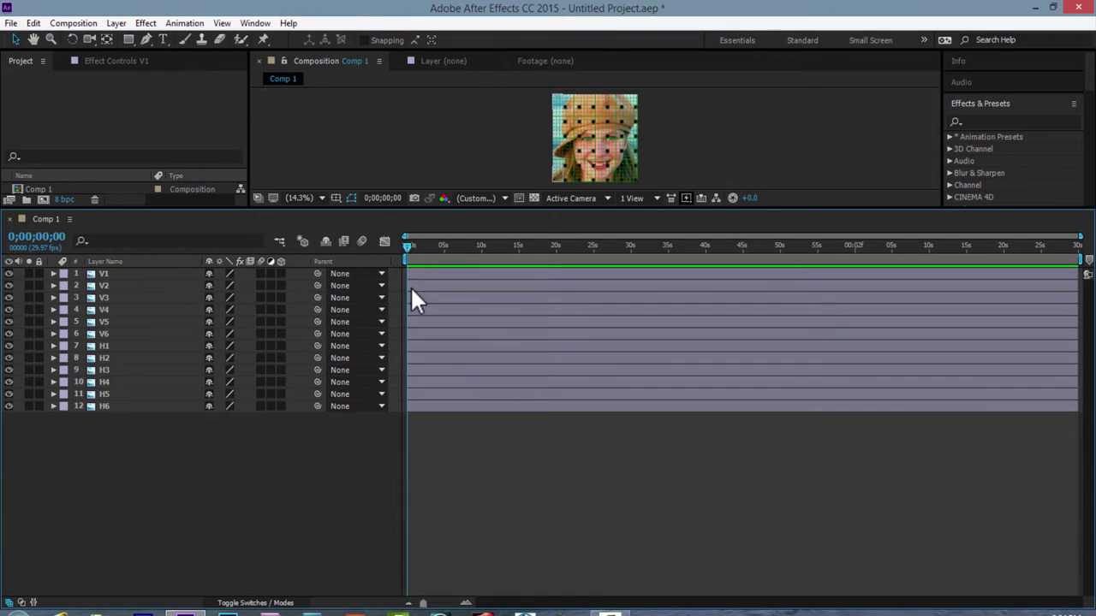
key(m)
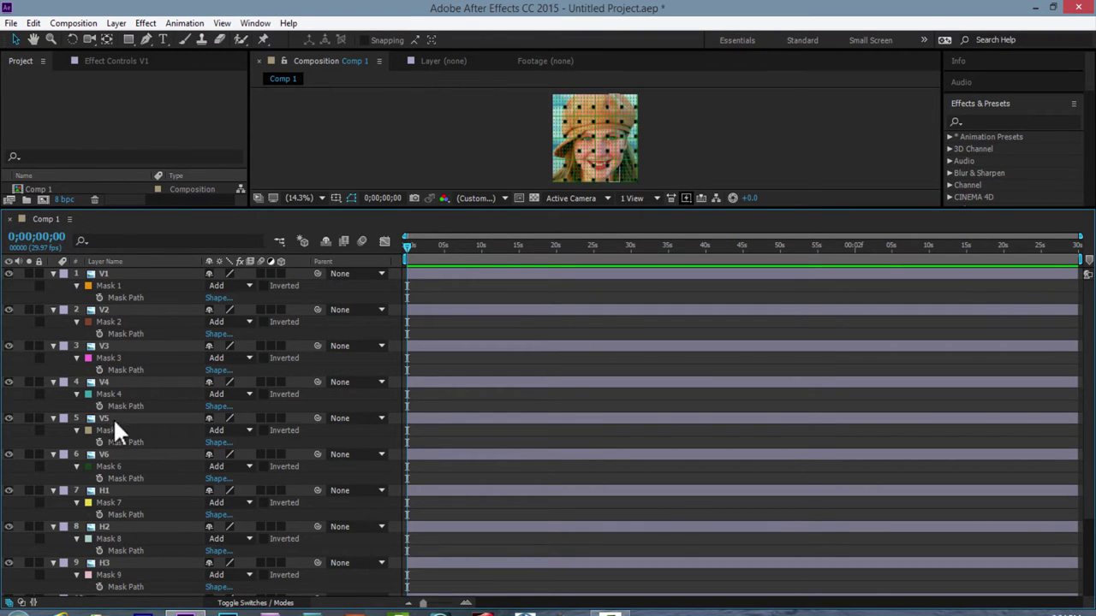
scroll(125, 568, down, 3)
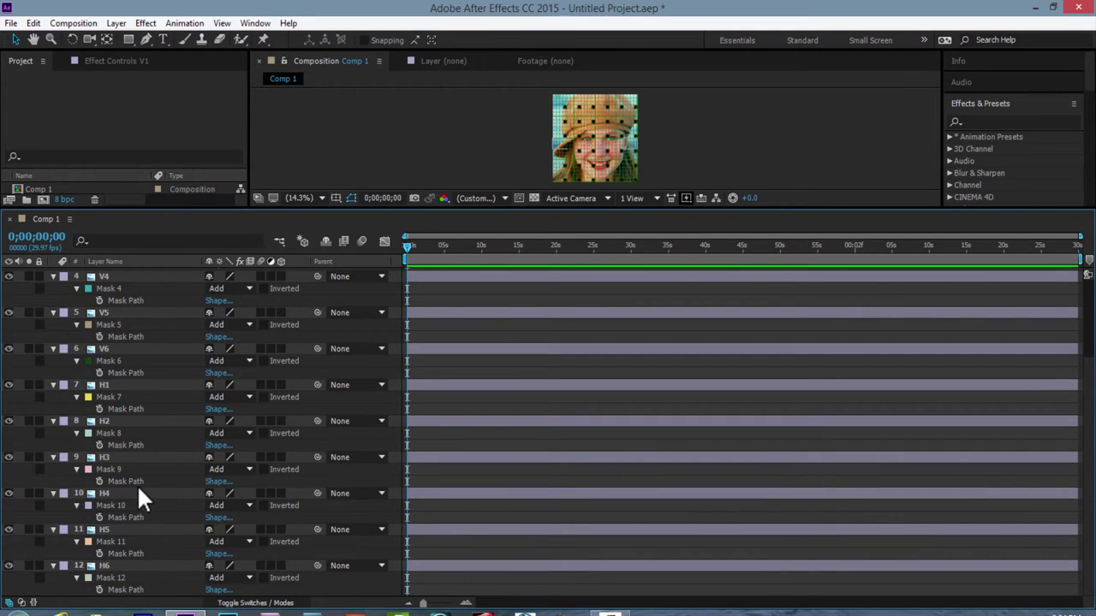
scroll(136, 454, up, 3)
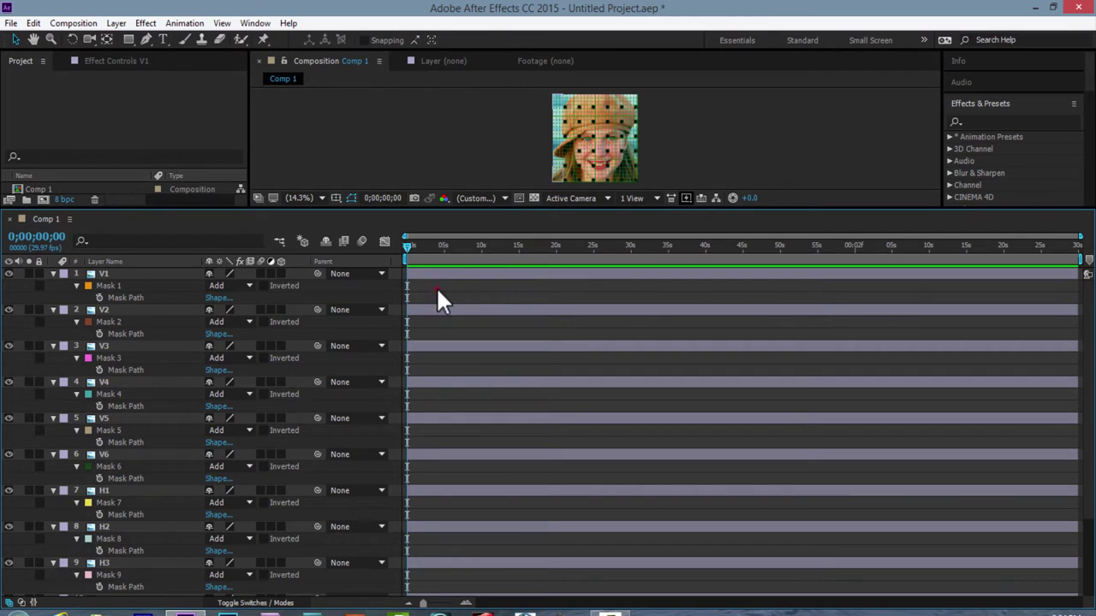
key(m)
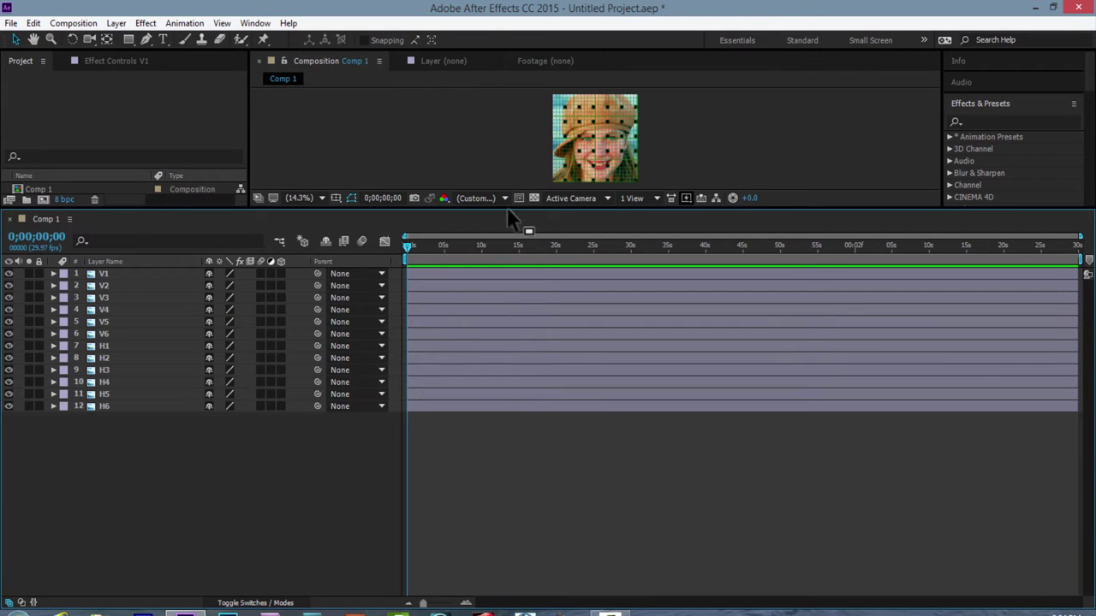
drag(508, 212, 442, 418)
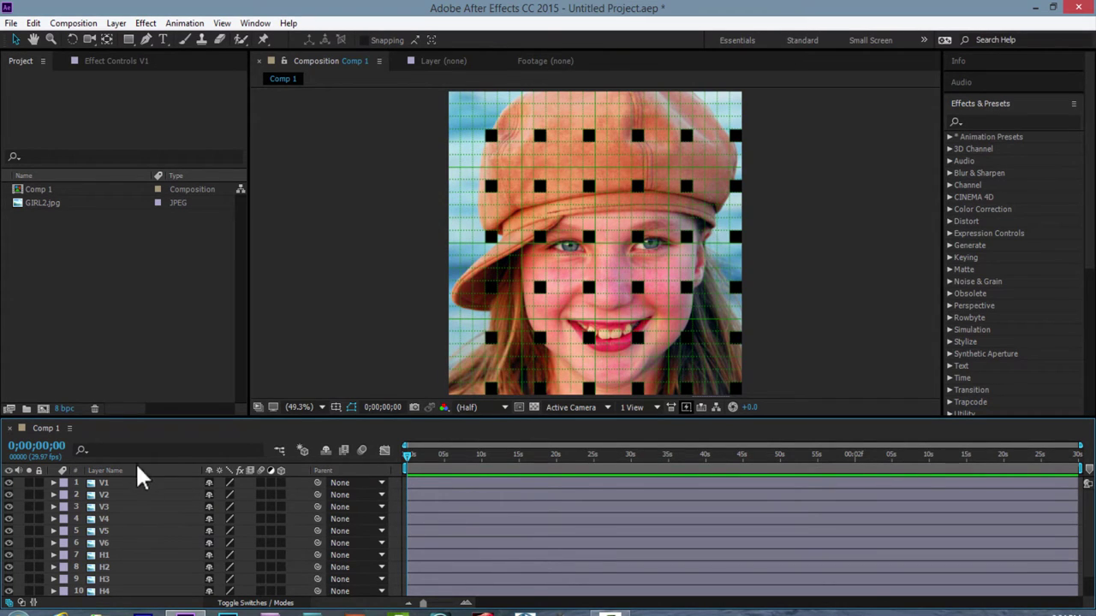
Step: Create a new 870×870 composition named ODD
click(81, 23)
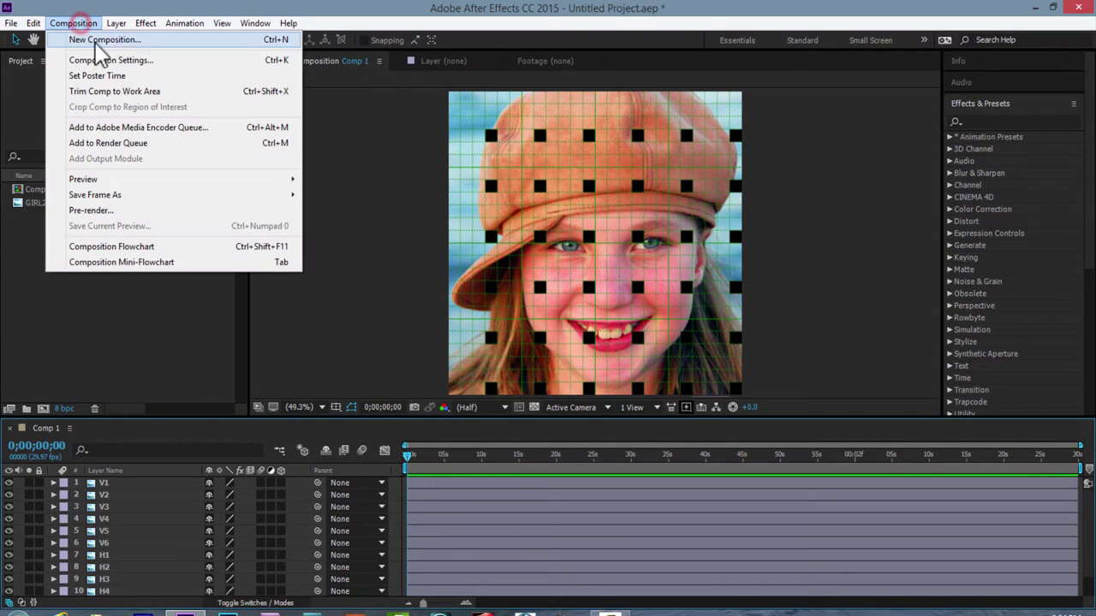
click(180, 39)
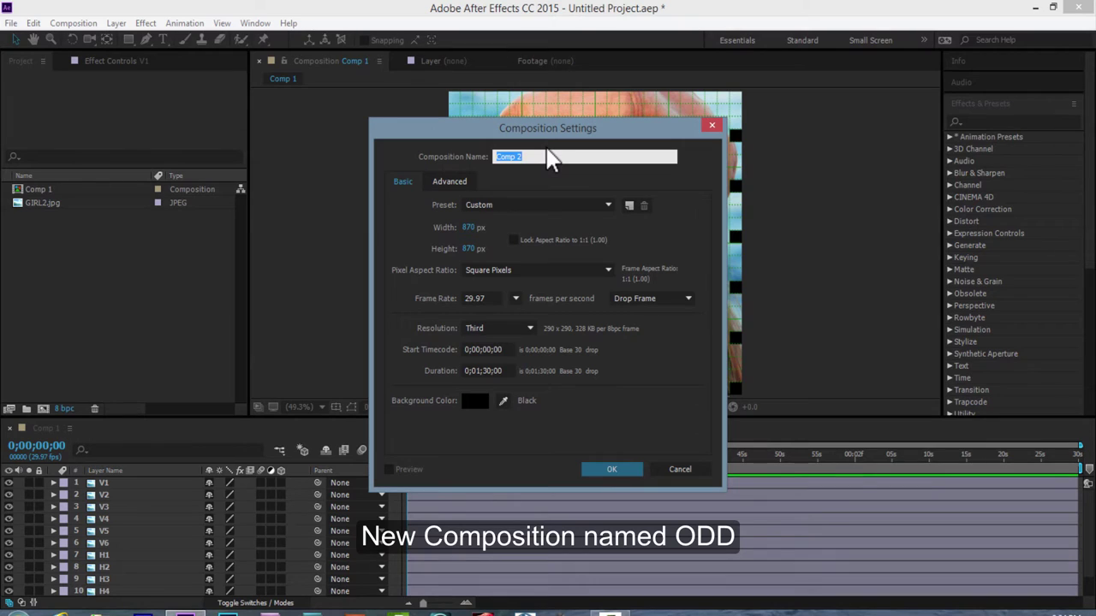
text(ODD)
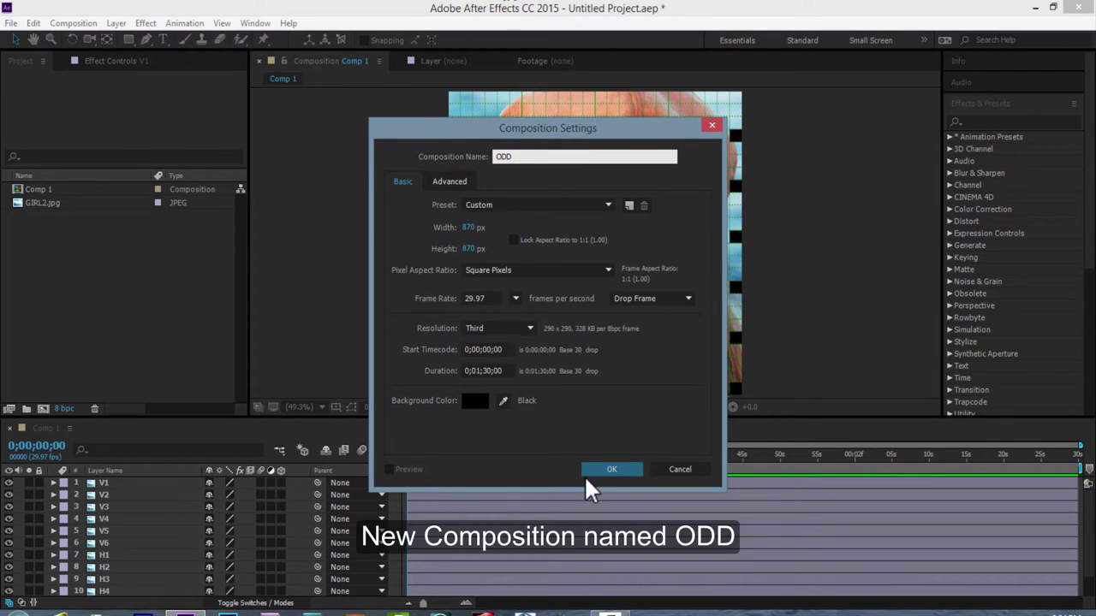
click(606, 471)
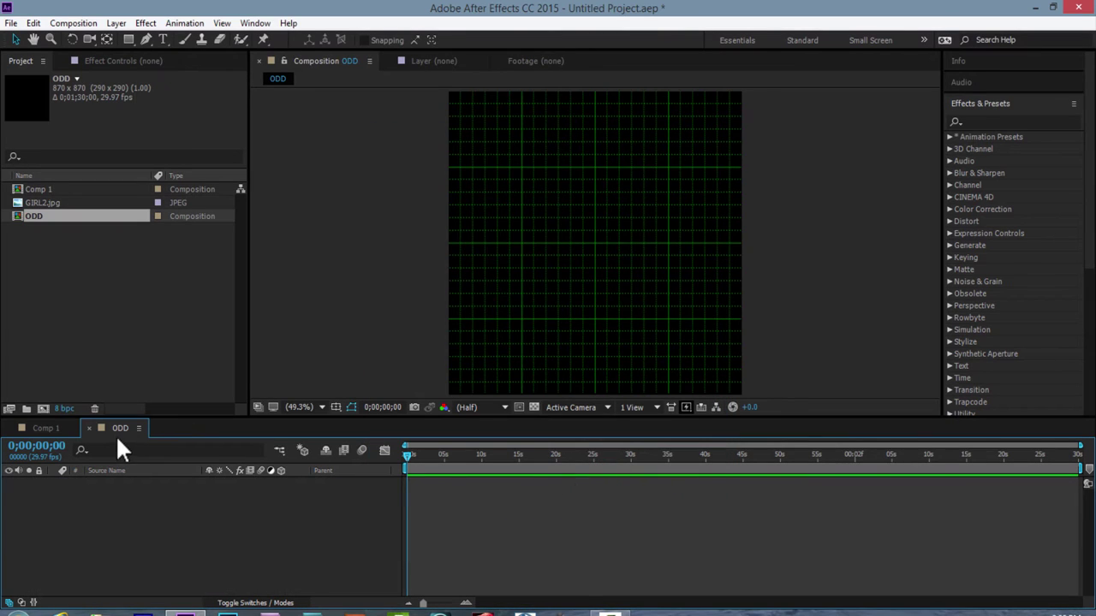
Step: Create a second 870×870 composition named EVEN and return to Comp 1
click(83, 21)
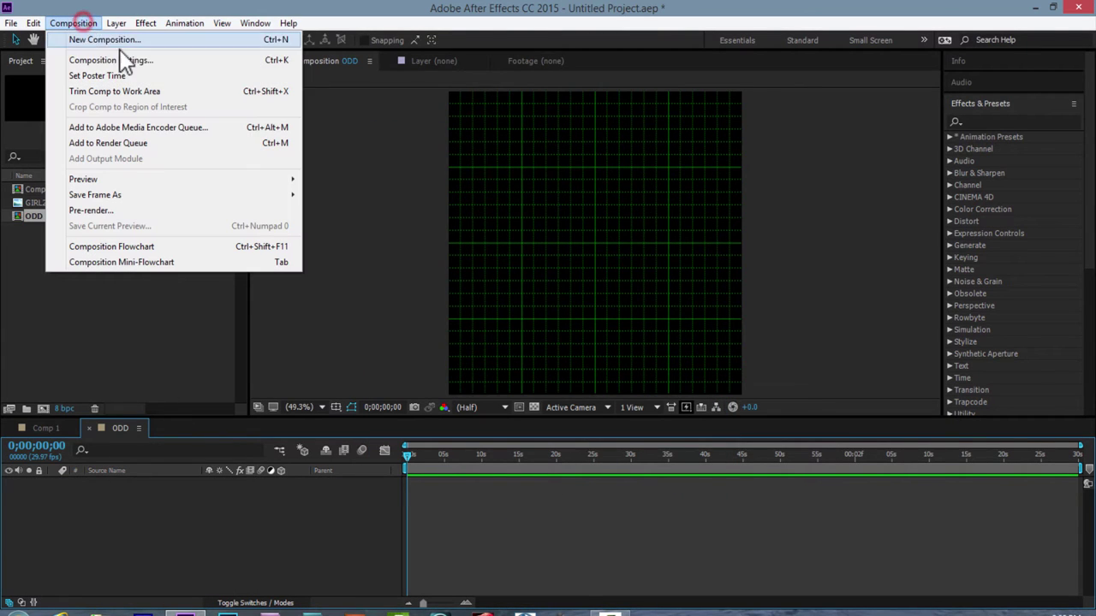
click(182, 39)
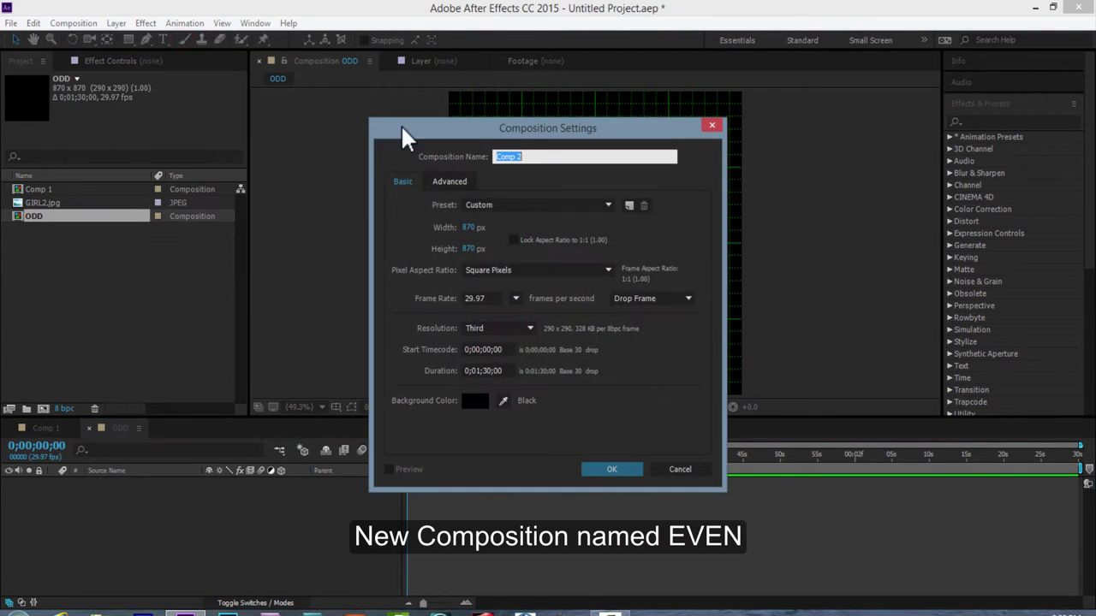
text(EVEN)
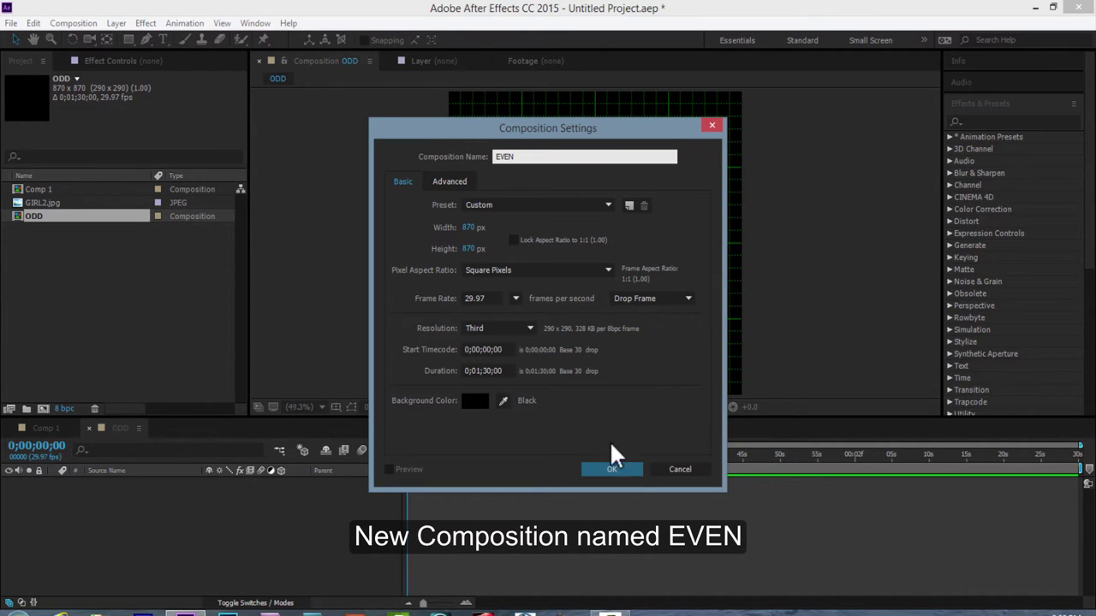
click(616, 470)
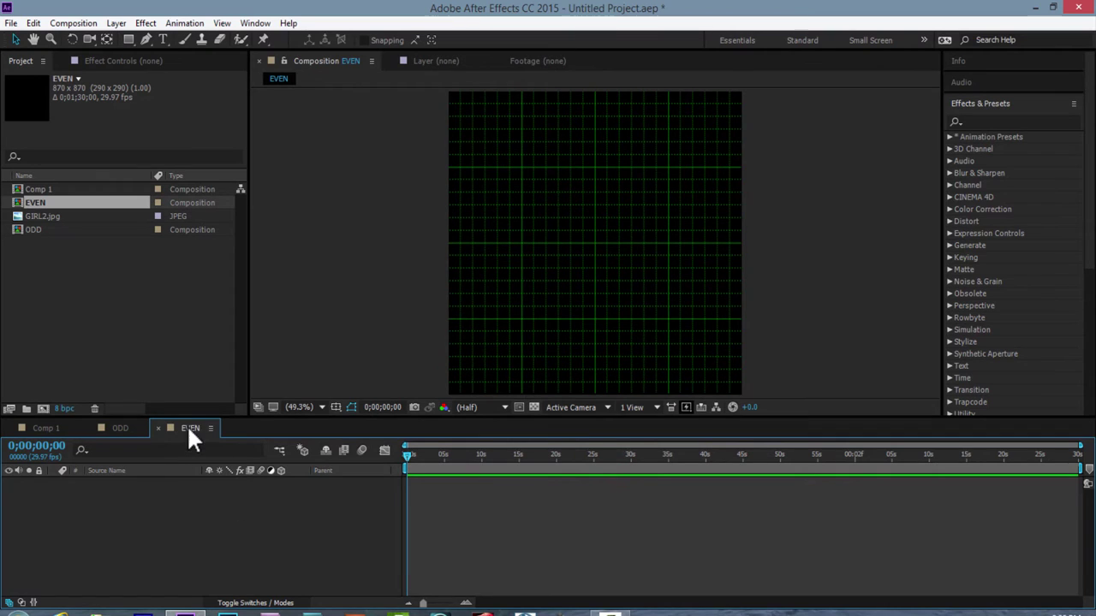
click(128, 426)
click(46, 425)
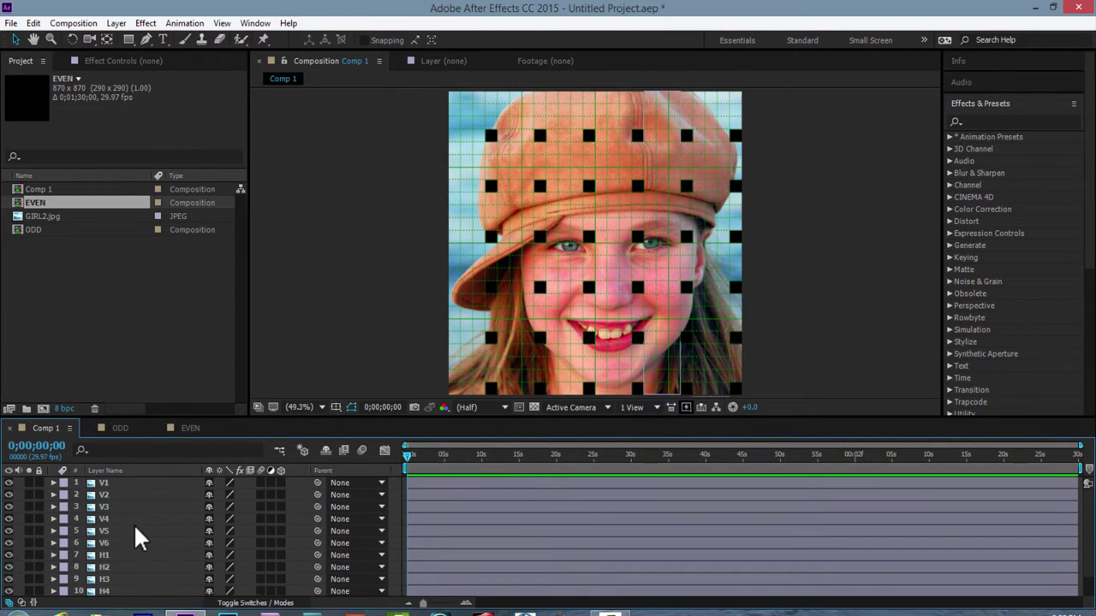
Step: Copy layers H1–H6 from Comp 1 into ODD, keeping their names H1–H6
scroll(135, 524, down, 2)
click(102, 528)
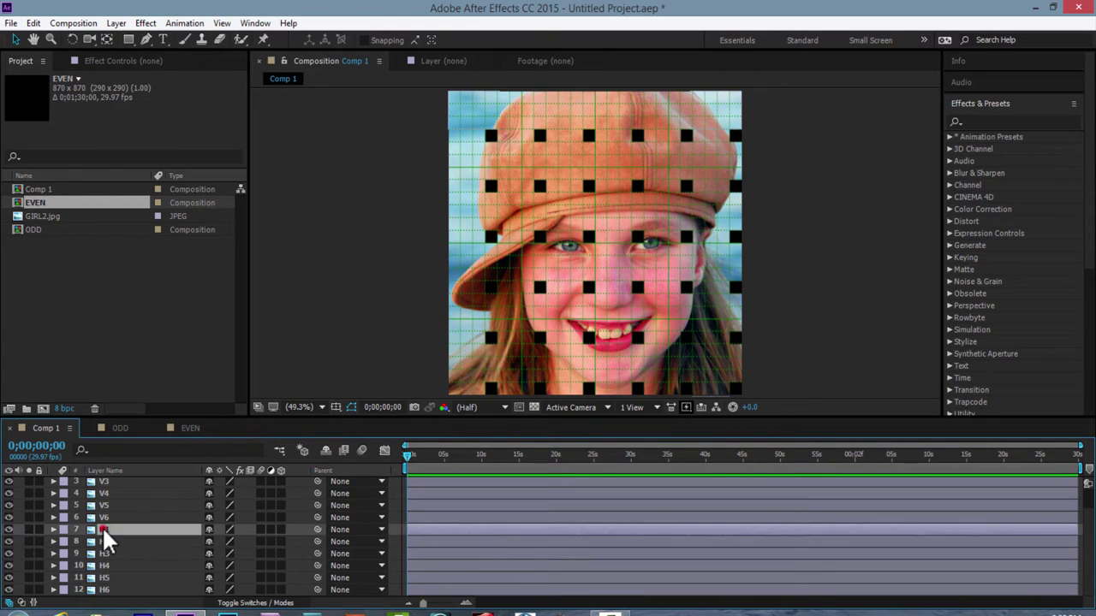
shift+click(104, 590)
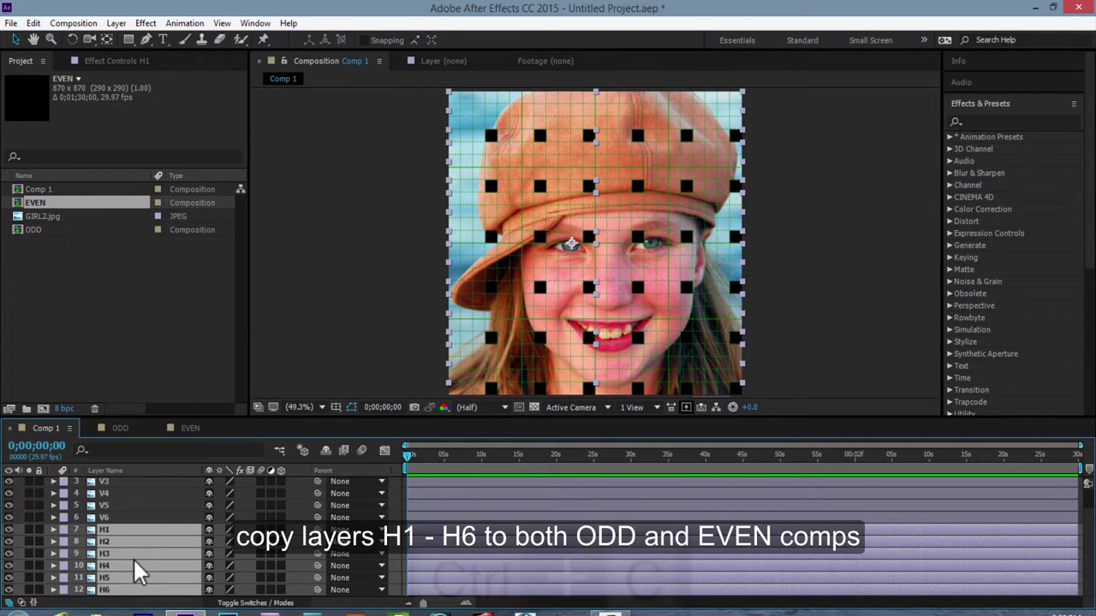
key(ctrl+c)
click(121, 428)
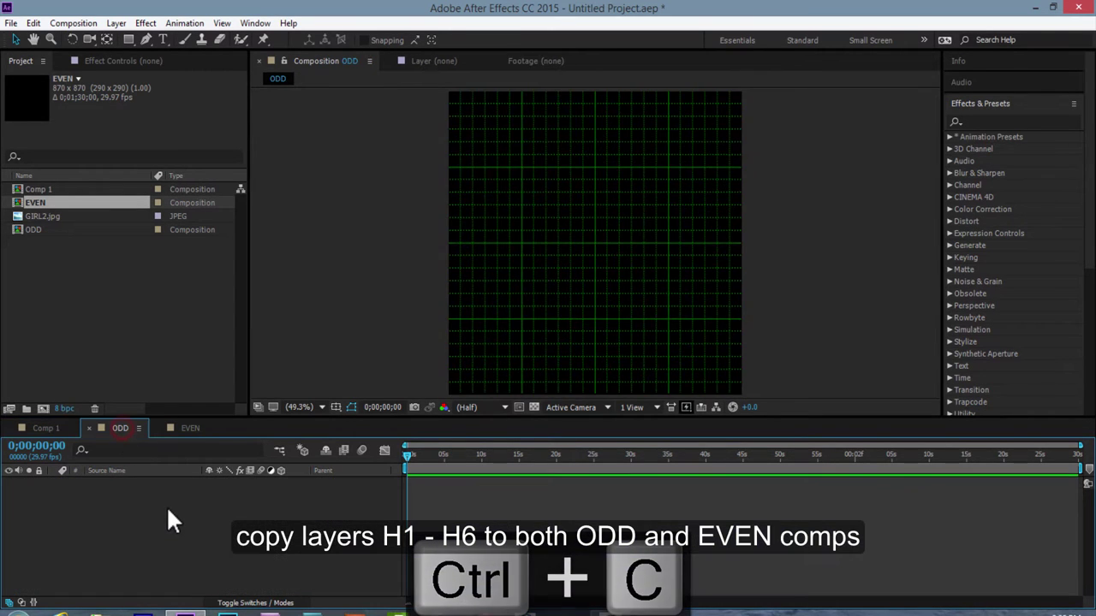
click(166, 506)
key(ctrl+v)
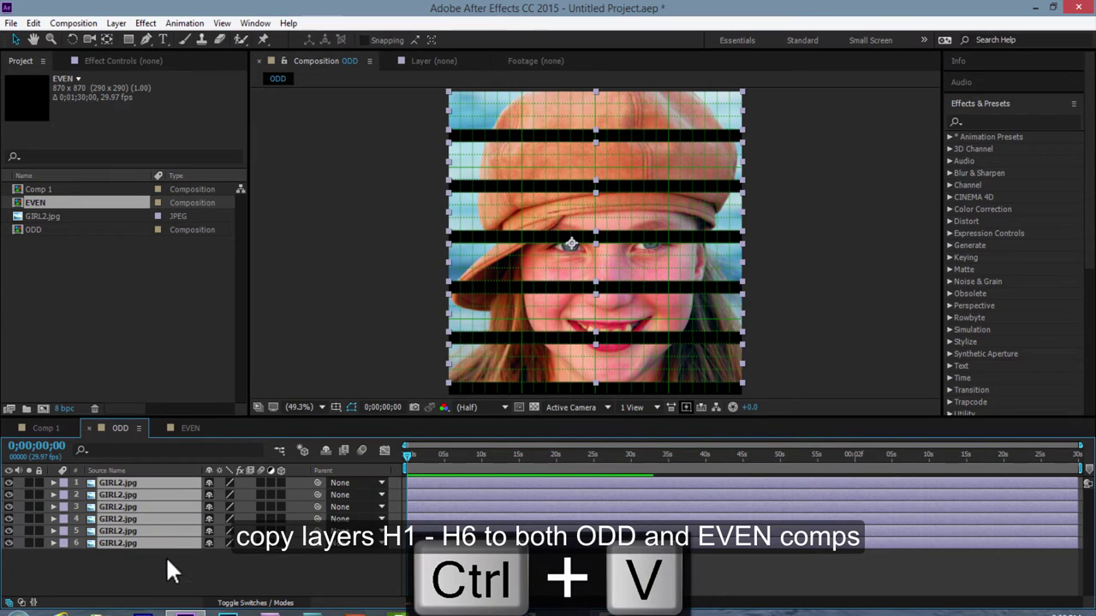
click(171, 563)
right_click(124, 546)
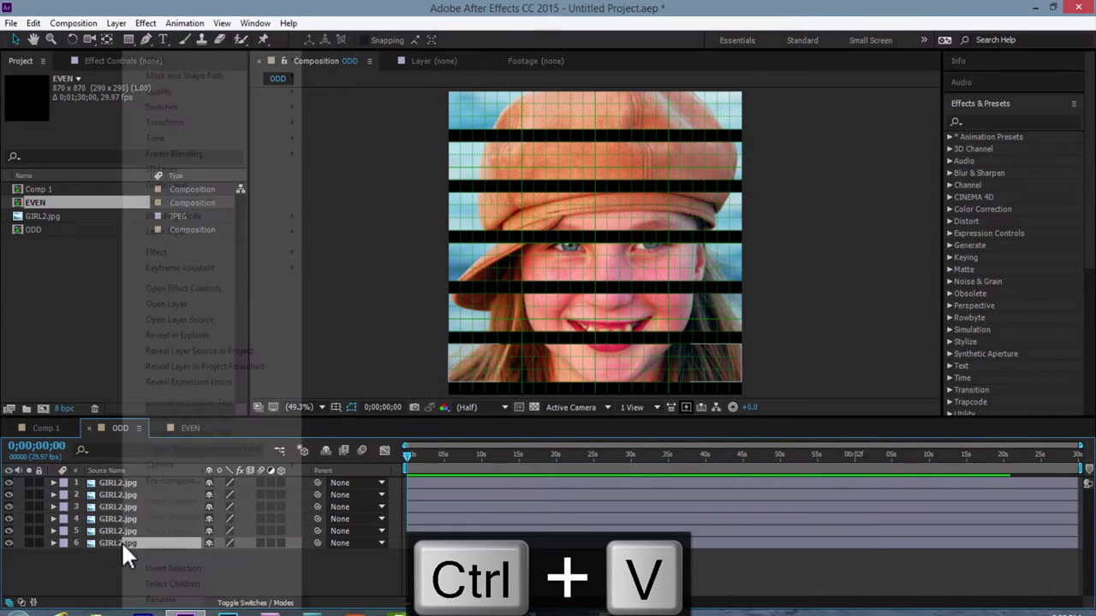
click(214, 597)
click(214, 590)
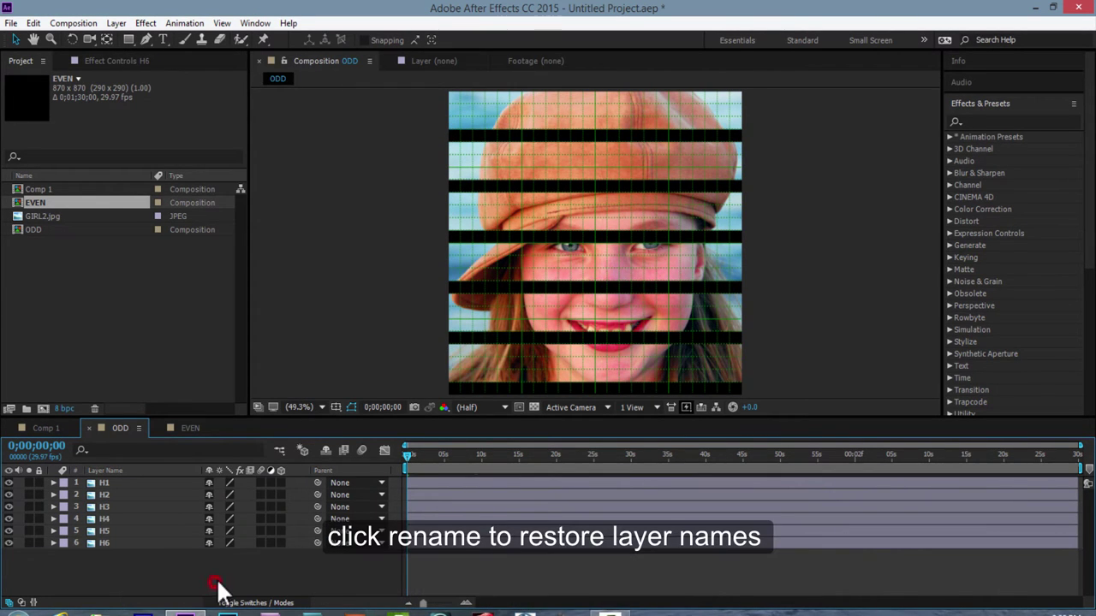
Step: Paste the same H1–H6 layers into EVEN, fix layer 6's name, and return to Comp 1
click(56, 428)
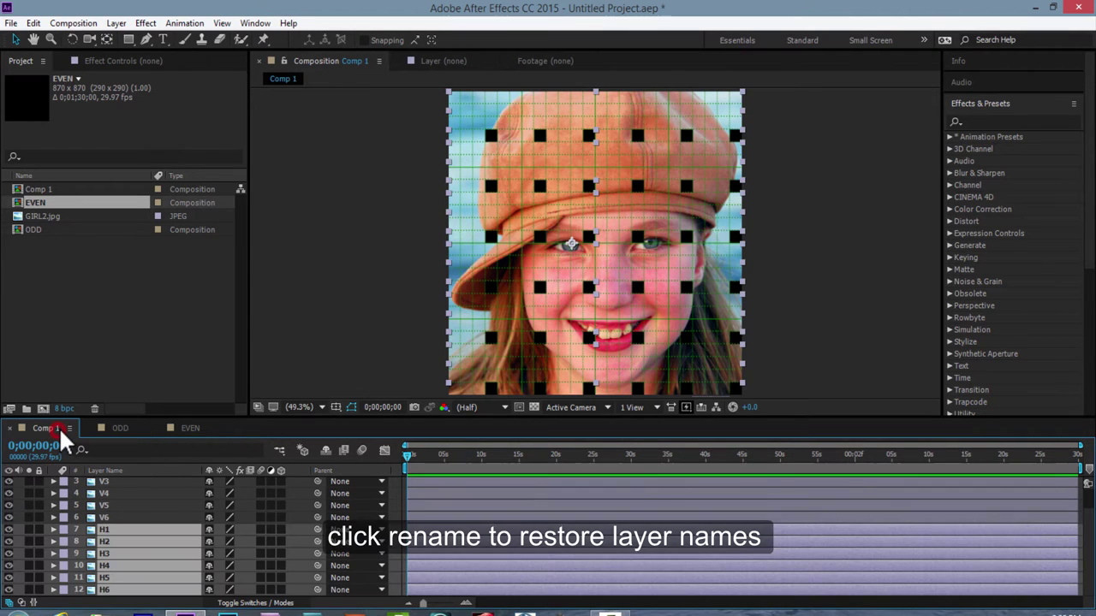
click(188, 431)
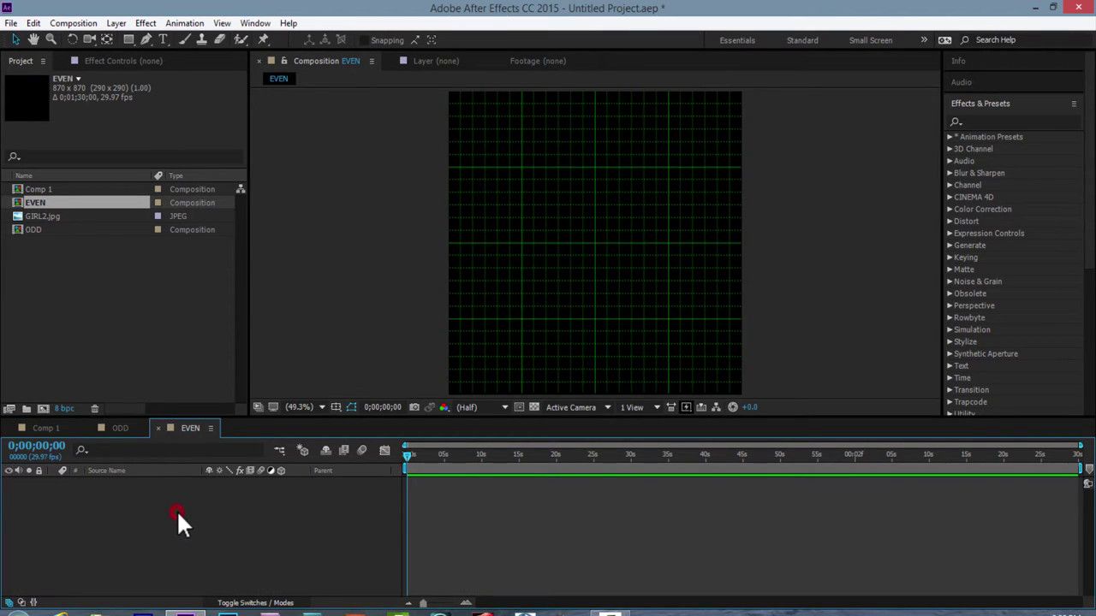
key(ctrl+v)
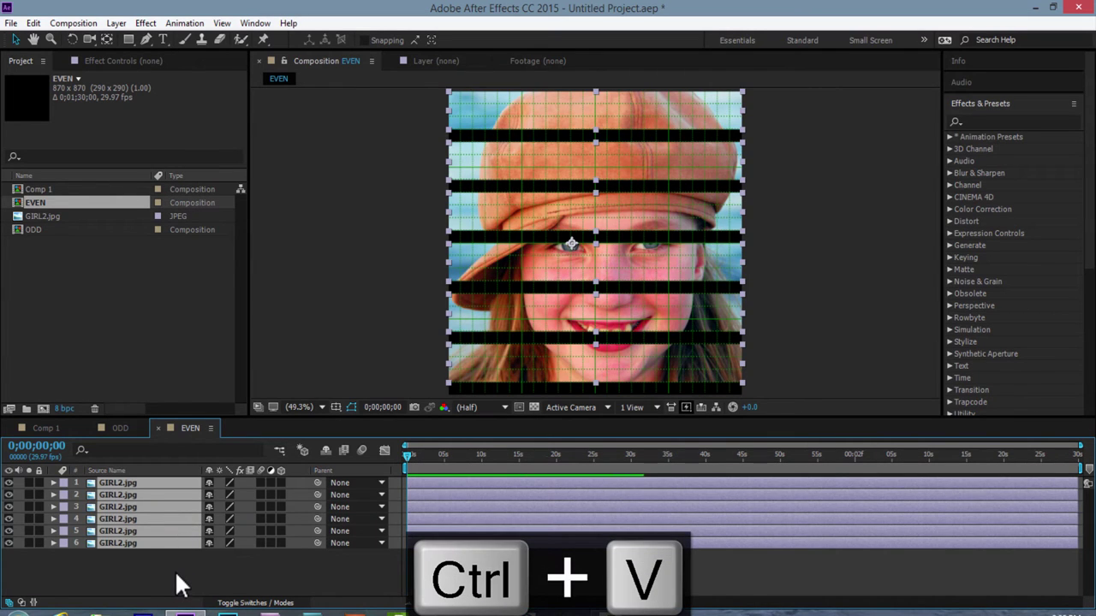
click(176, 574)
click(131, 542)
right_click(131, 542)
click(172, 596)
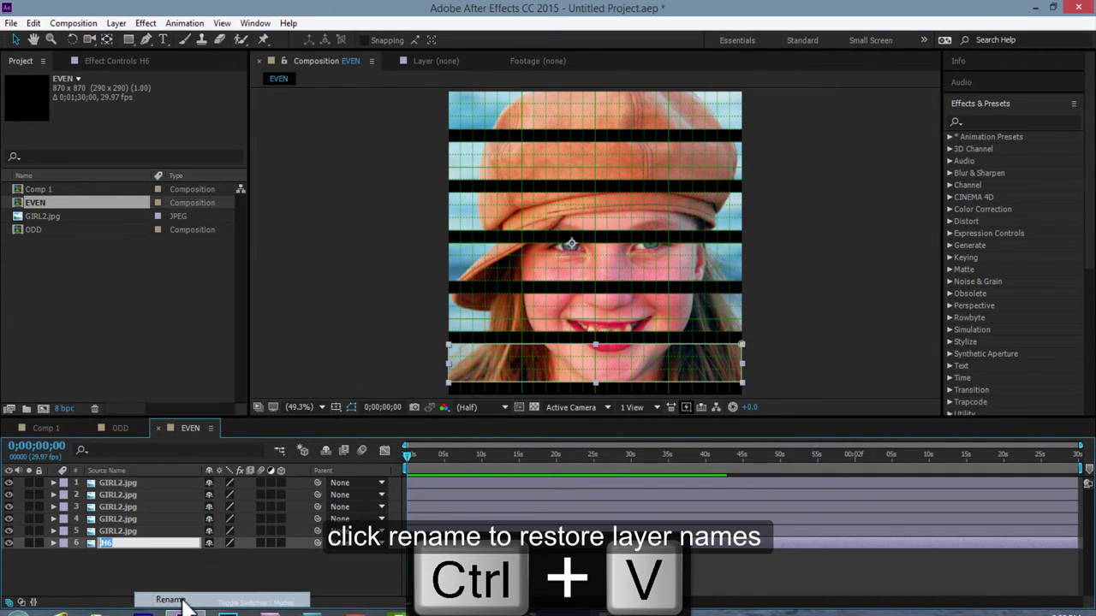
click(127, 429)
click(177, 428)
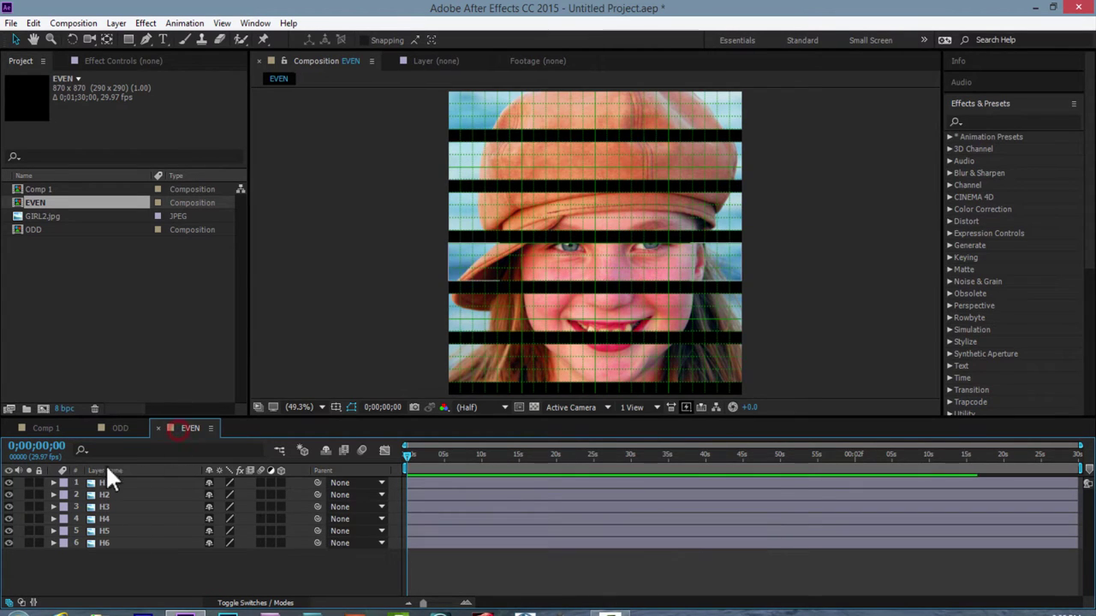
click(60, 428)
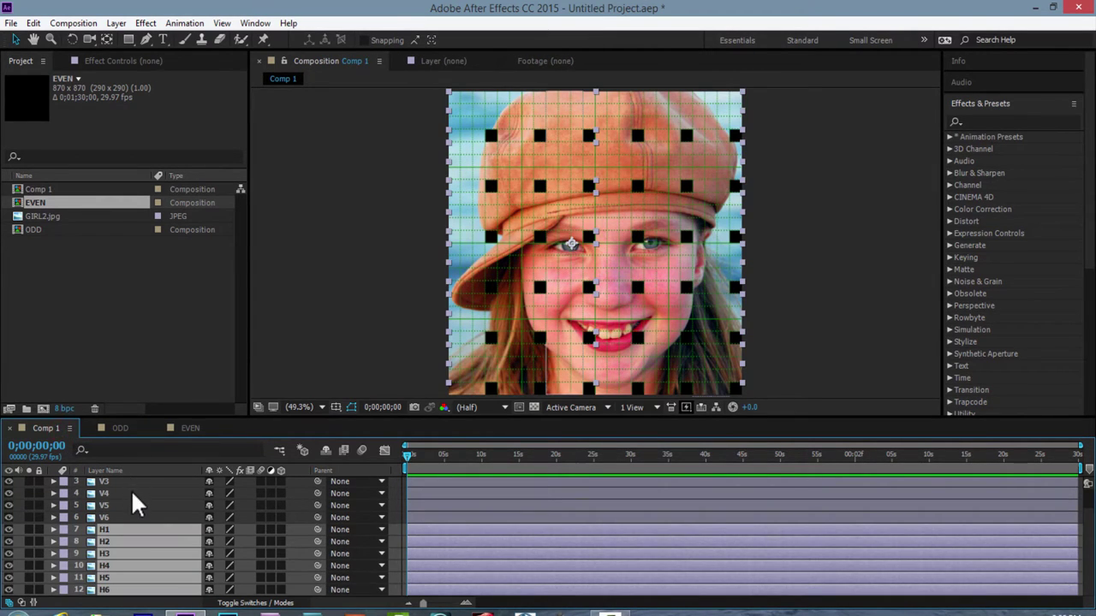
Step: Copy layers V1, V3 and V5 from Comp 1 into the ODD composition
click(130, 483)
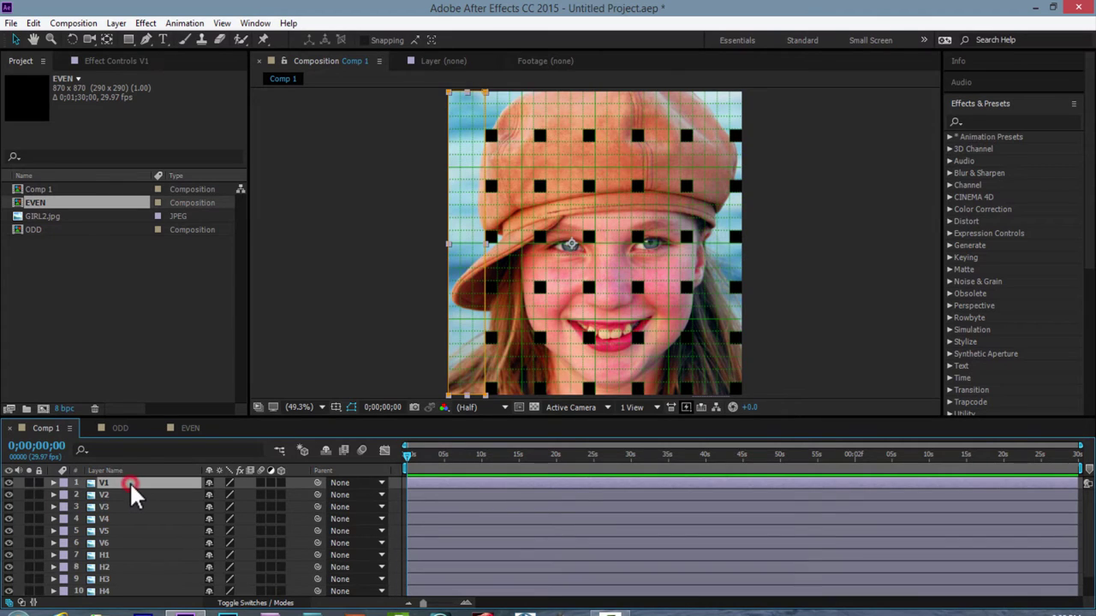
ctrl+click(101, 506)
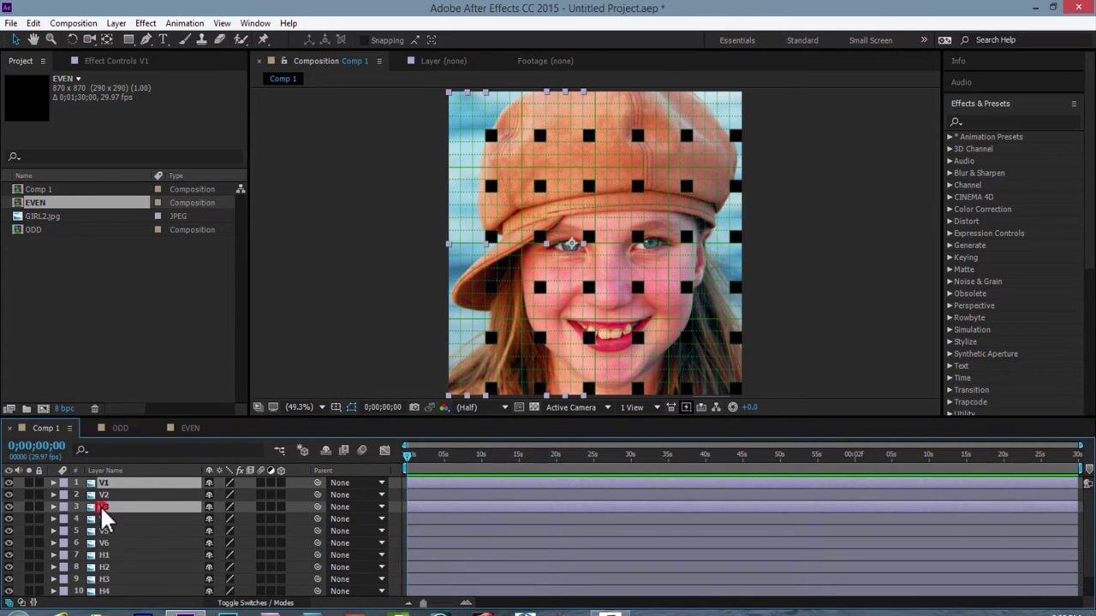
ctrl+click(102, 528)
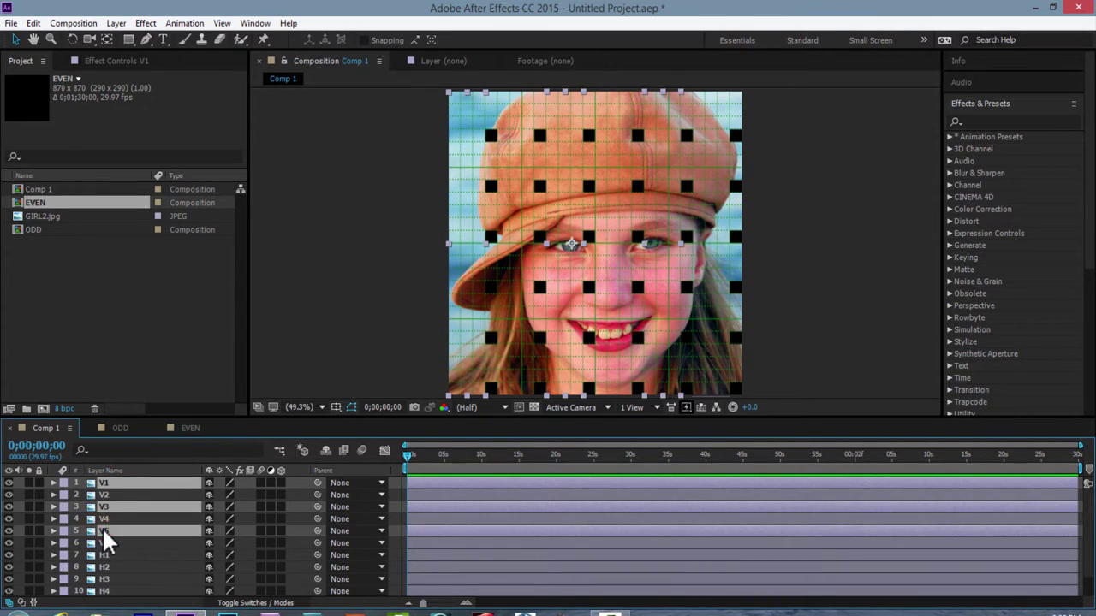
key(ctrl+c)
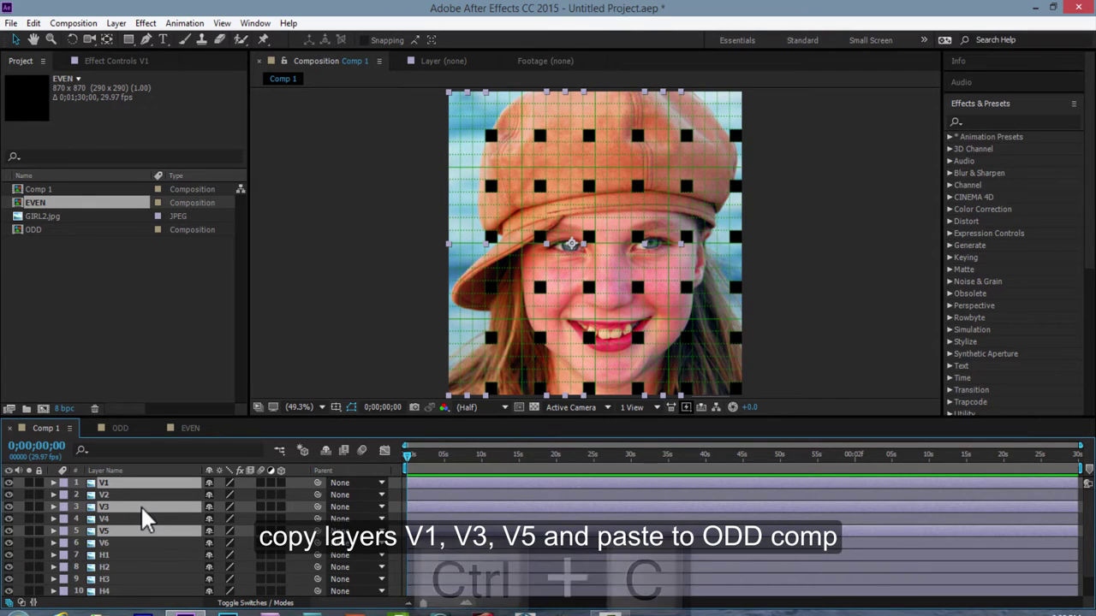
click(118, 428)
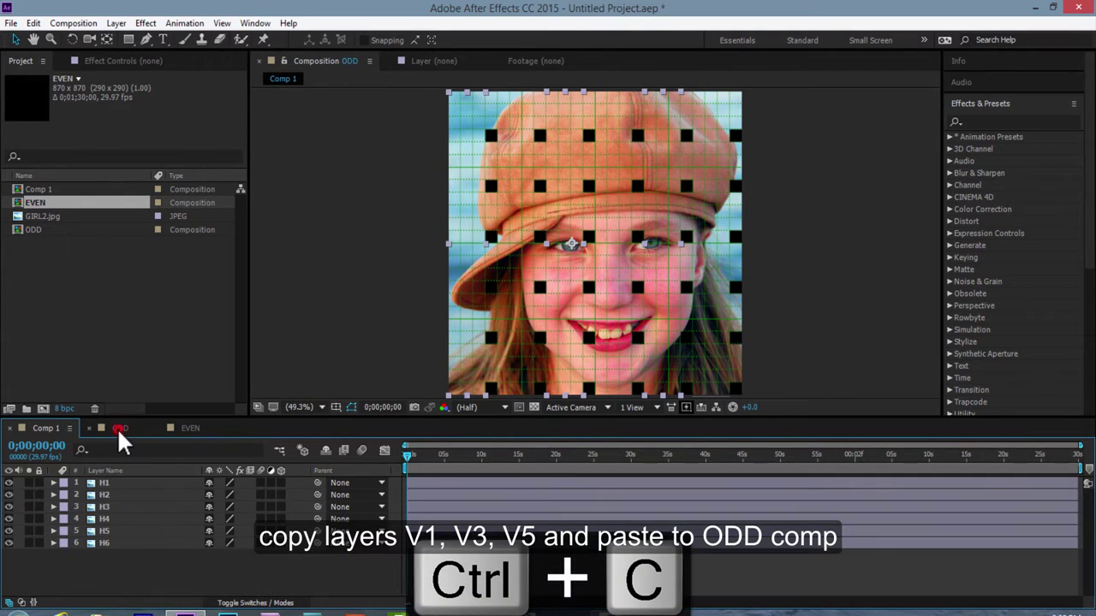
click(137, 569)
key(ctrl+v)
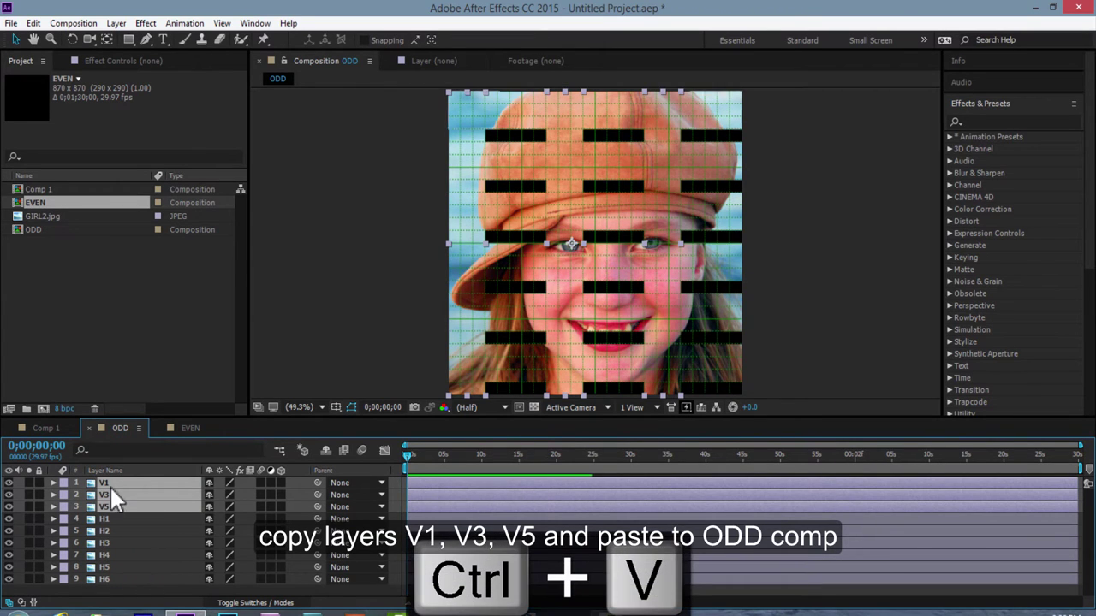
click(68, 428)
Step: Copy layers V2, V4 and V6 from Comp 1 into the EVEN composition
click(114, 495)
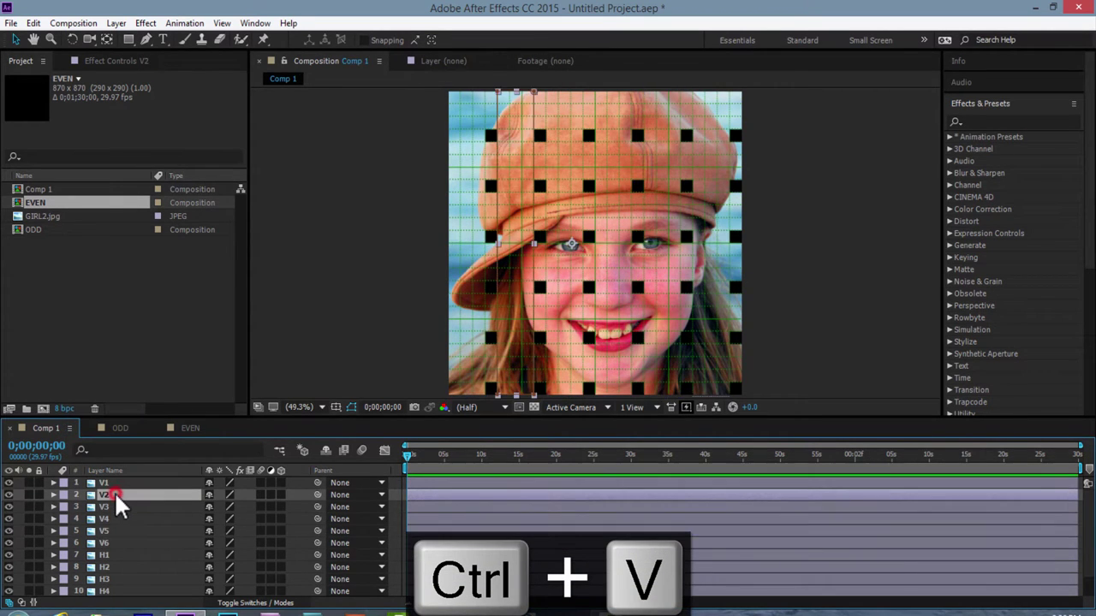
ctrl+click(113, 515)
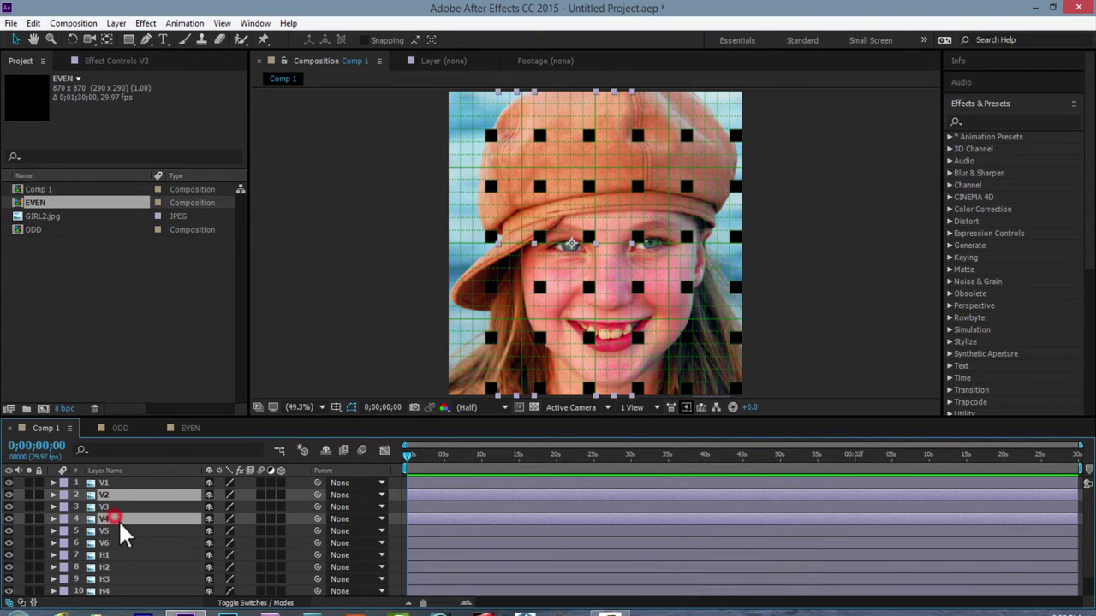
ctrl+click(113, 543)
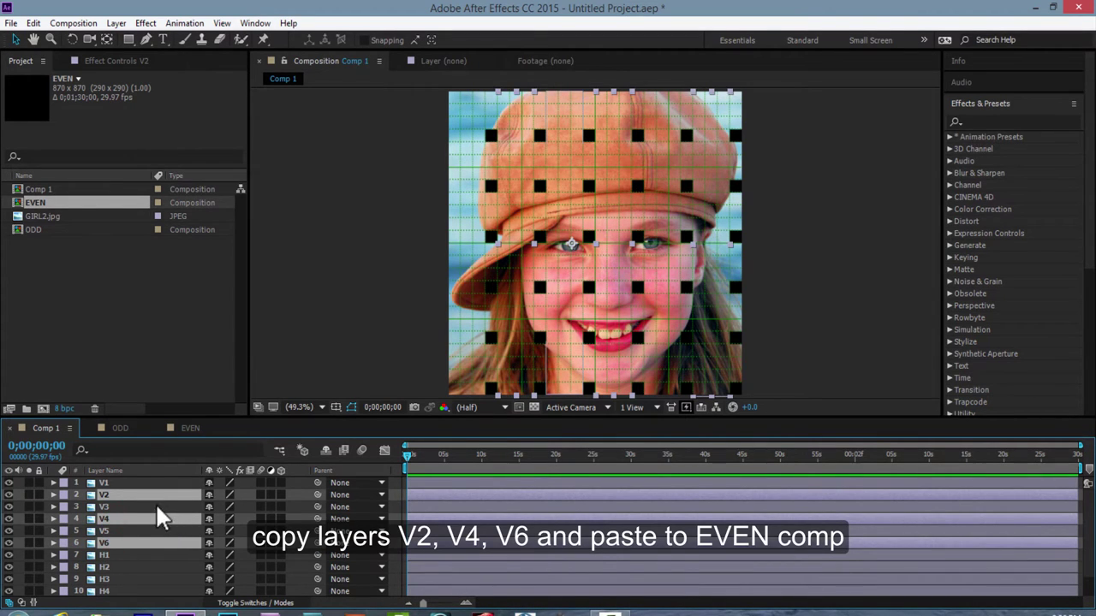
key(ctrl+c)
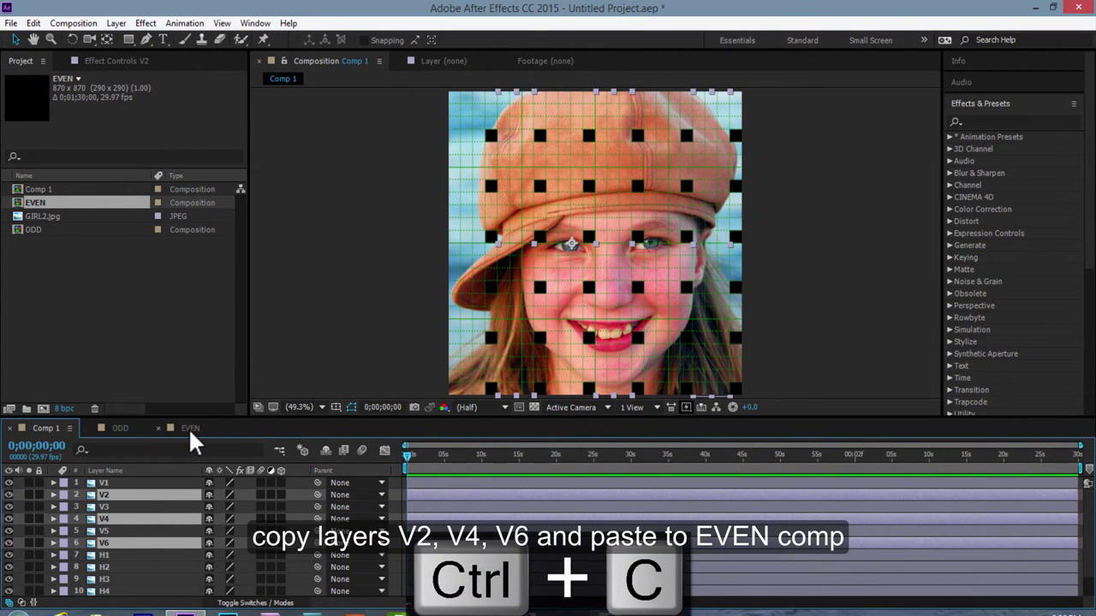
click(190, 425)
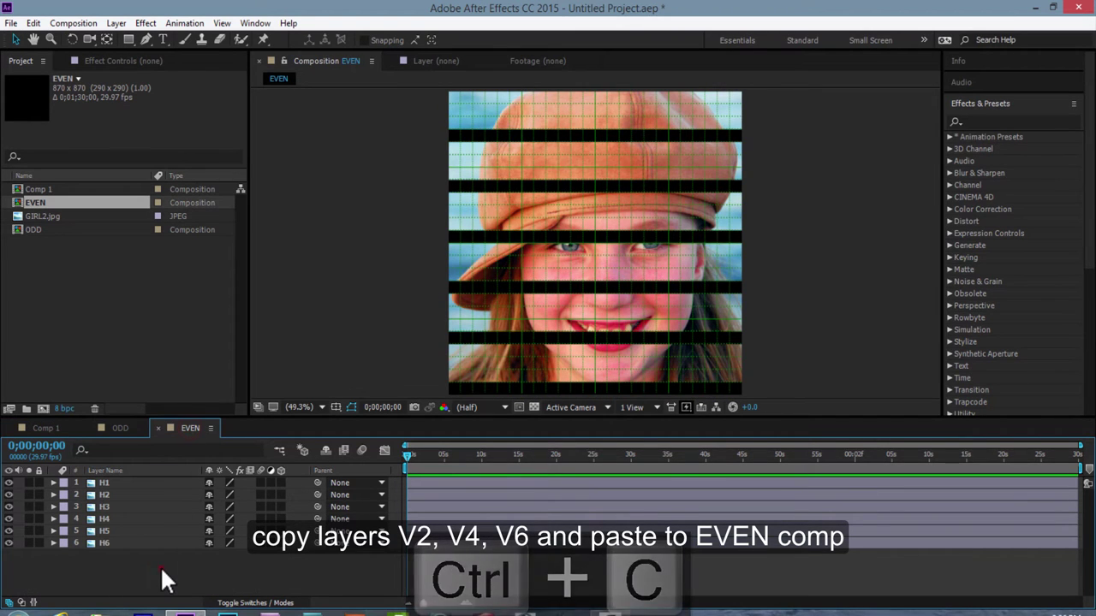
key(ctrl+v)
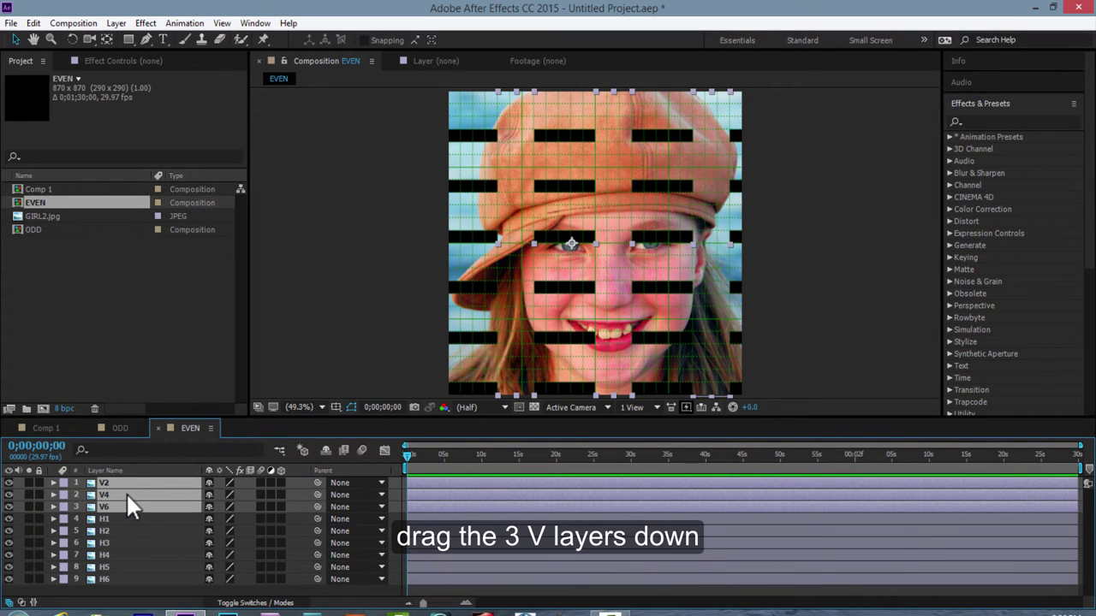
Step: Move V2/V4/V6 between H3 and H4 in EVEN, then place V1/V3/V5 mid-stack in ODD and push H1, H3 down
drag(126, 494, 134, 542)
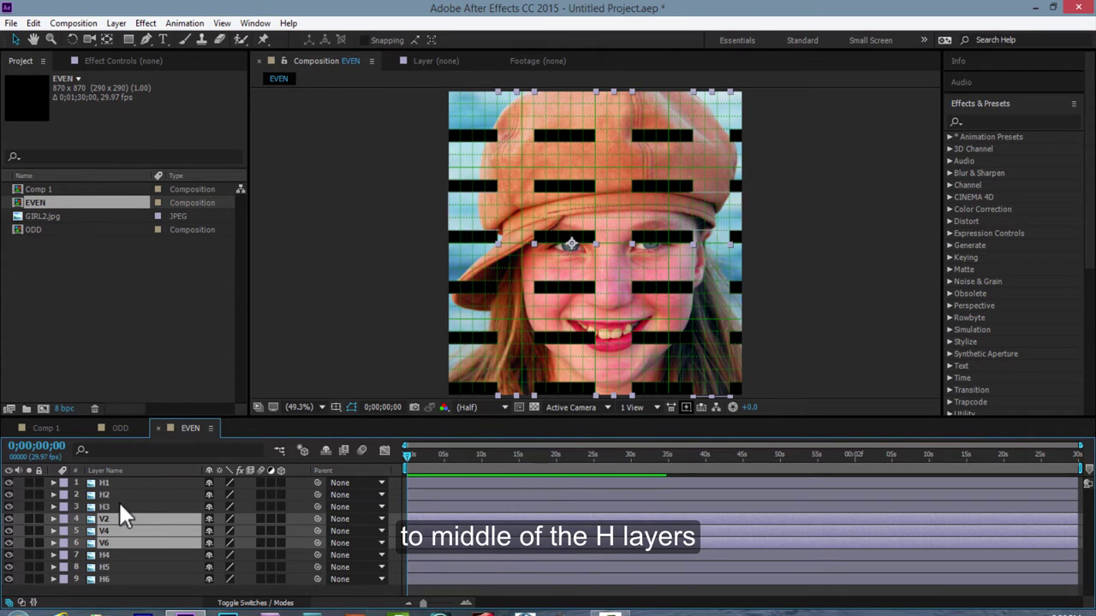
click(120, 428)
drag(127, 493, 125, 543)
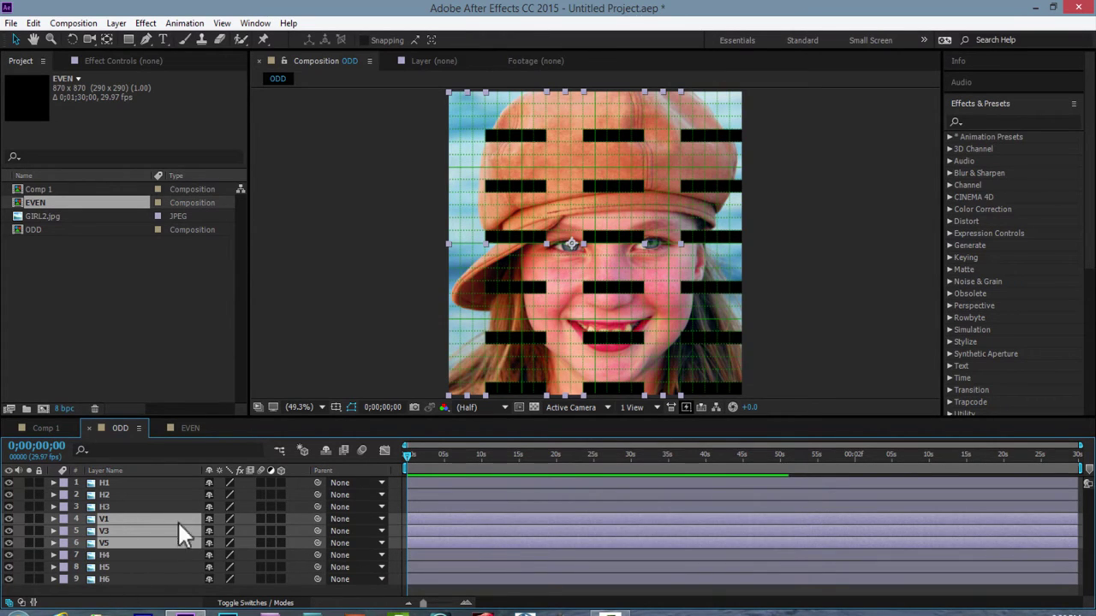
click(142, 483)
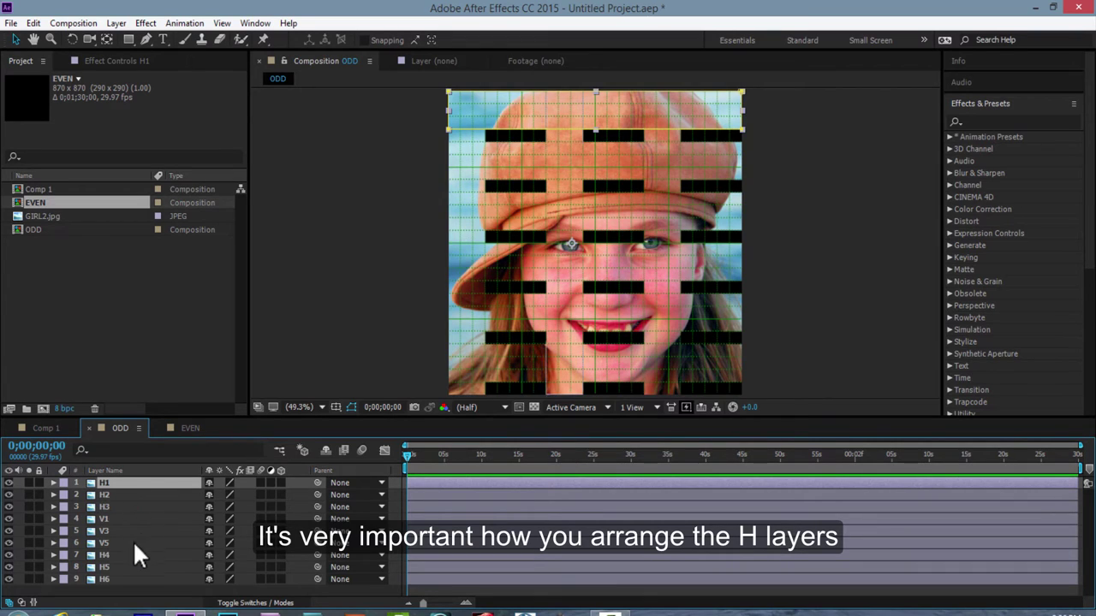
ctrl+click(105, 503)
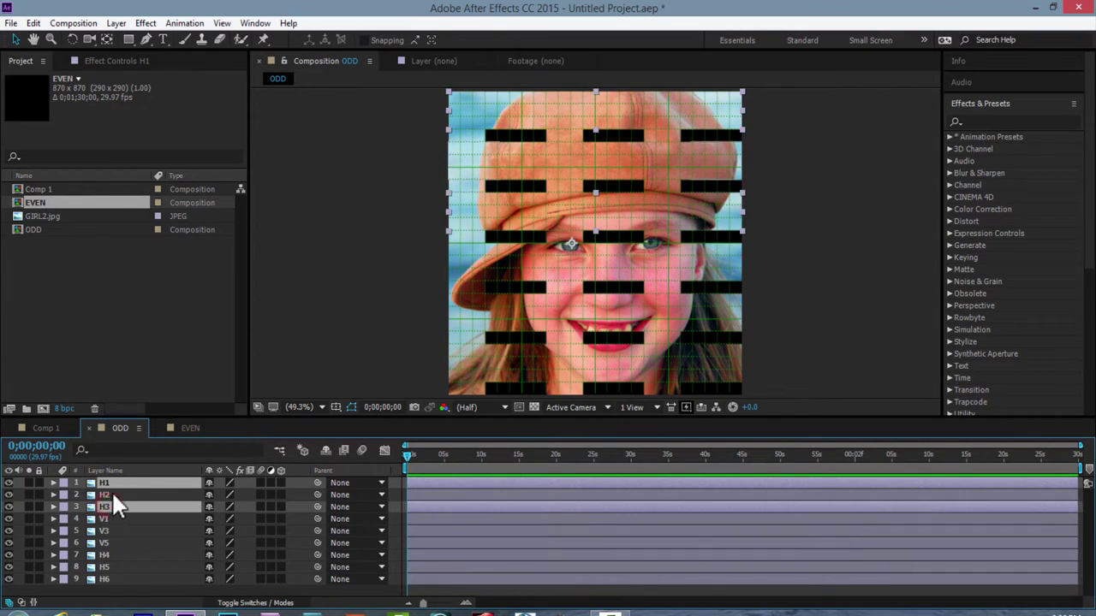
drag(118, 485, 133, 556)
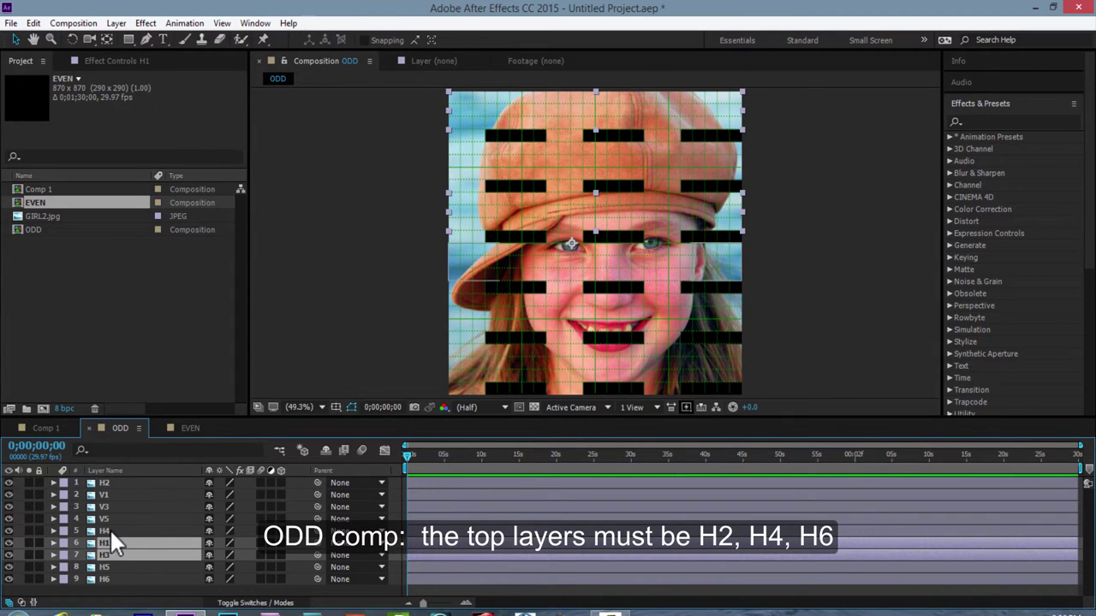
Step: In ODD, move H4 and H6 up directly below H2
click(109, 530)
double_click(117, 575)
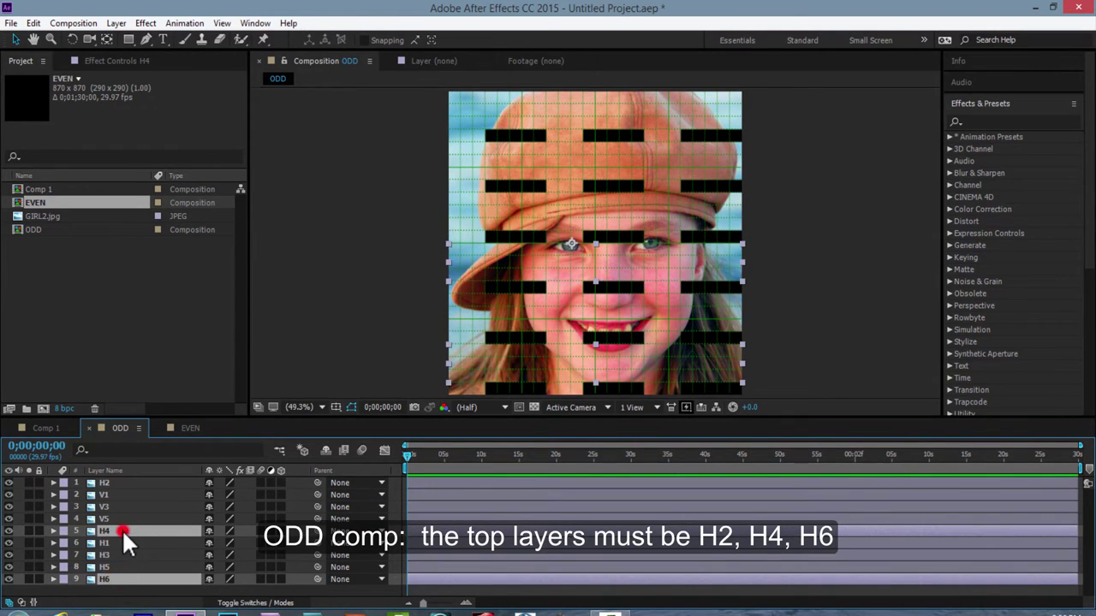
click(123, 509)
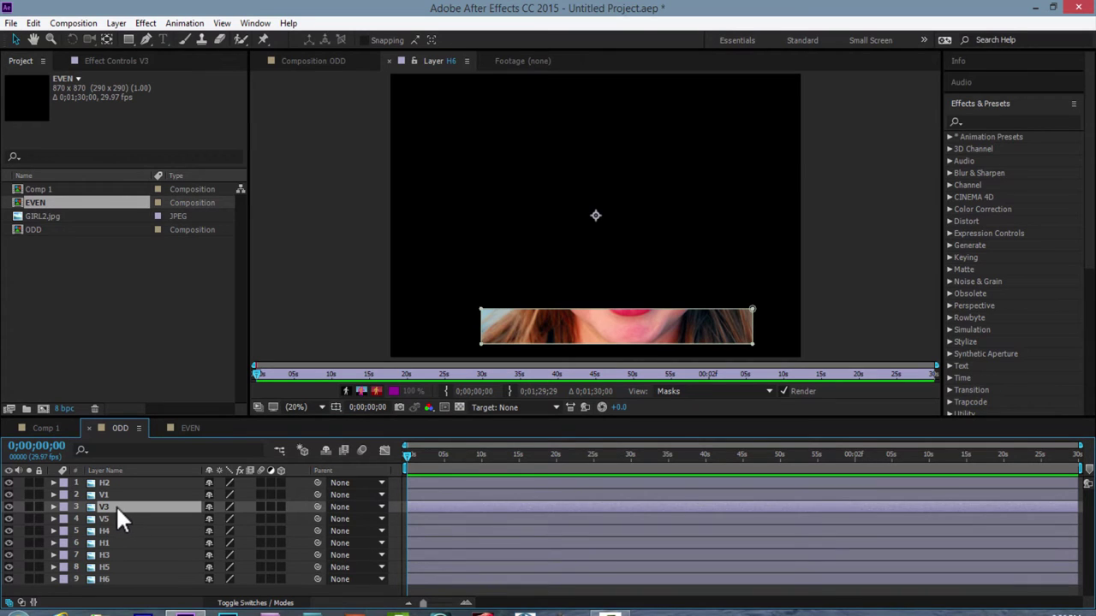
click(330, 61)
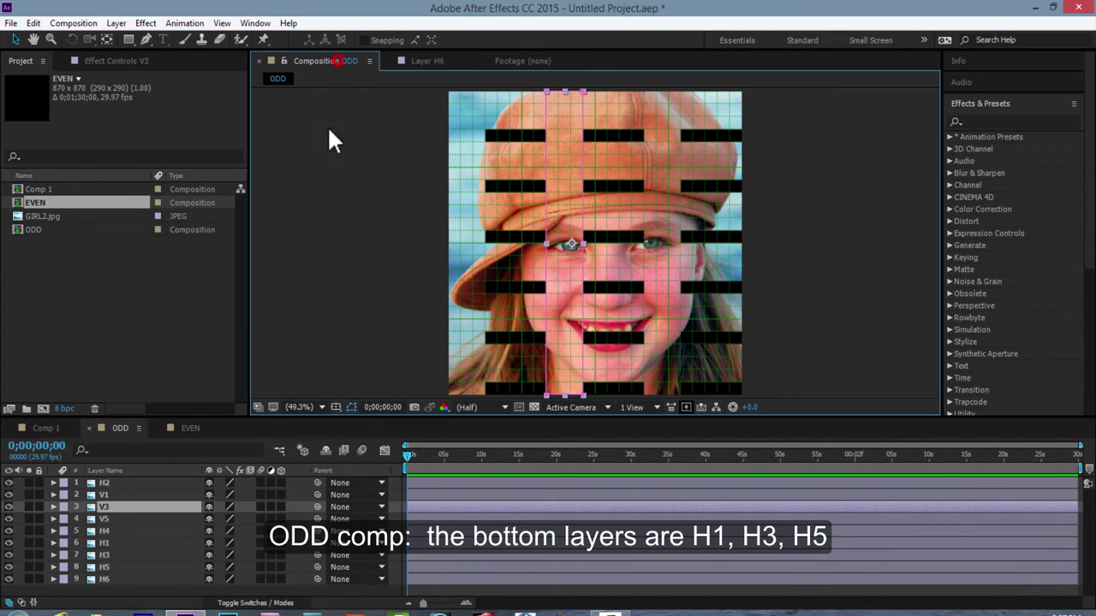
click(106, 531)
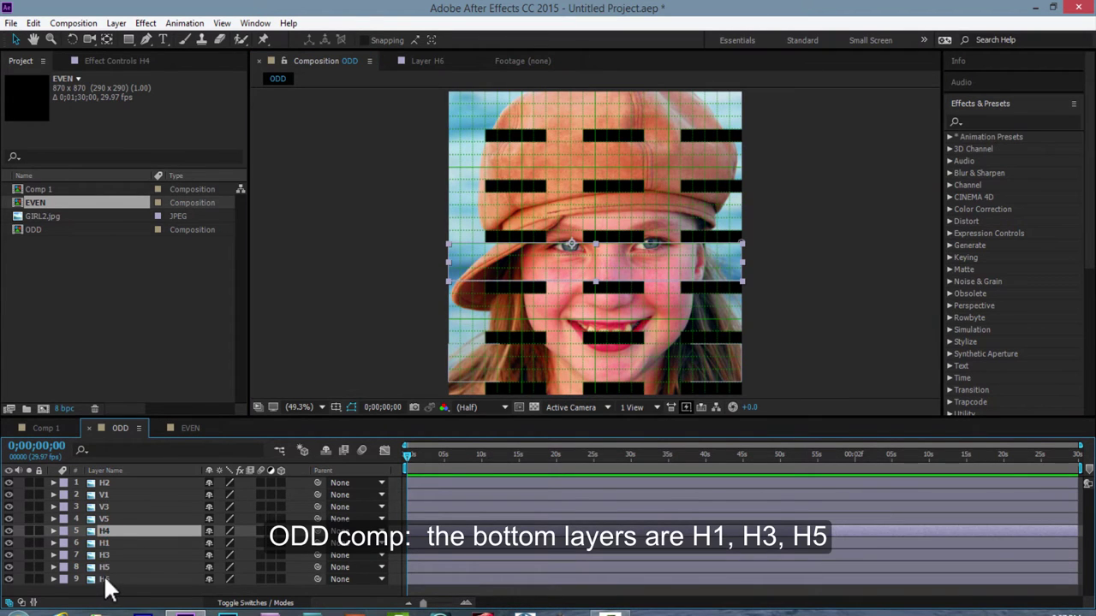
ctrl+click(104, 580)
drag(108, 528, 121, 493)
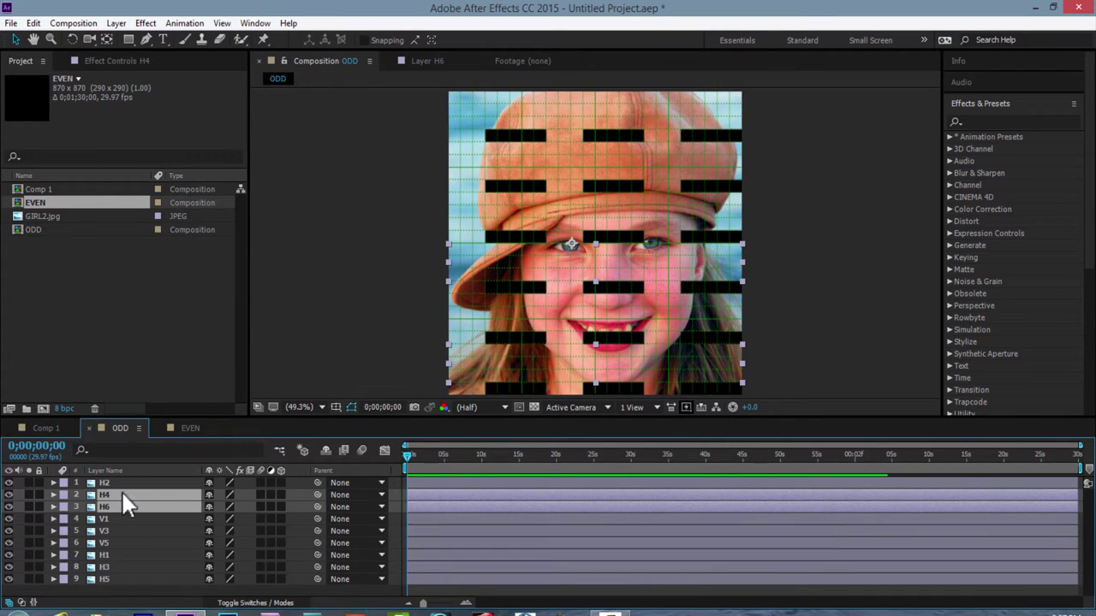
Step: Select the H2/H4/H6, V1/V3/V5 and H1/H3/H5 groups in turn to verify ODD's order
click(117, 482)
shift+click(110, 506)
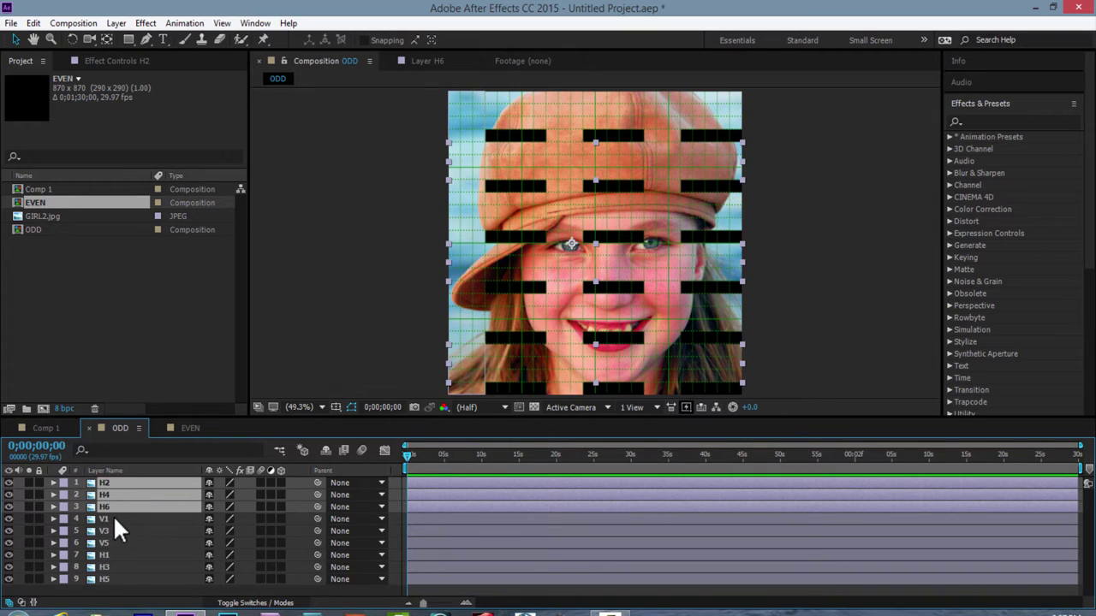
click(113, 515)
shift+click(118, 539)
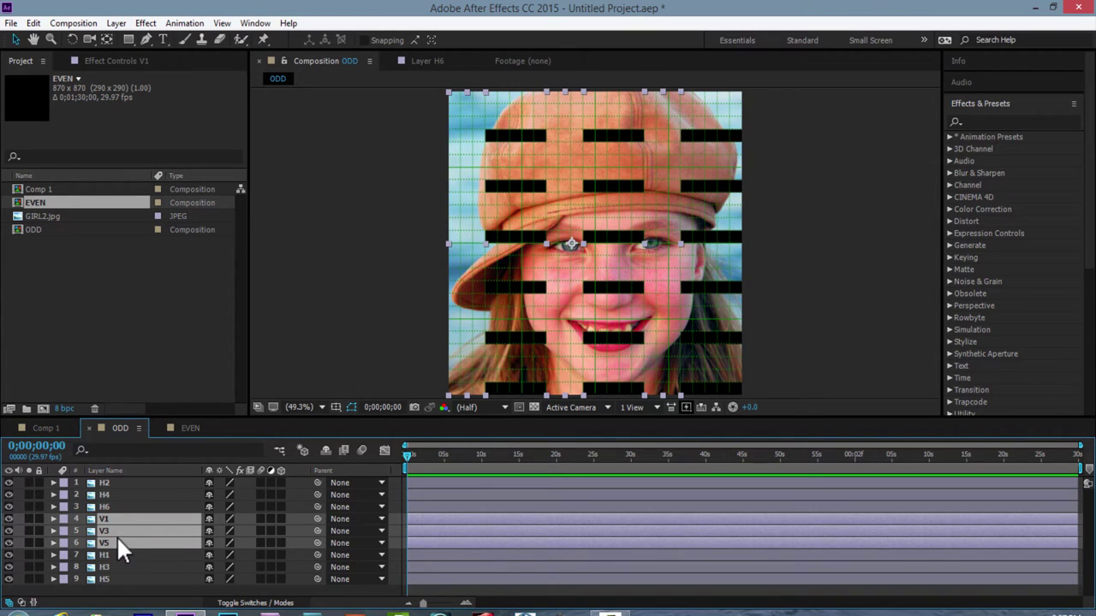
click(118, 552)
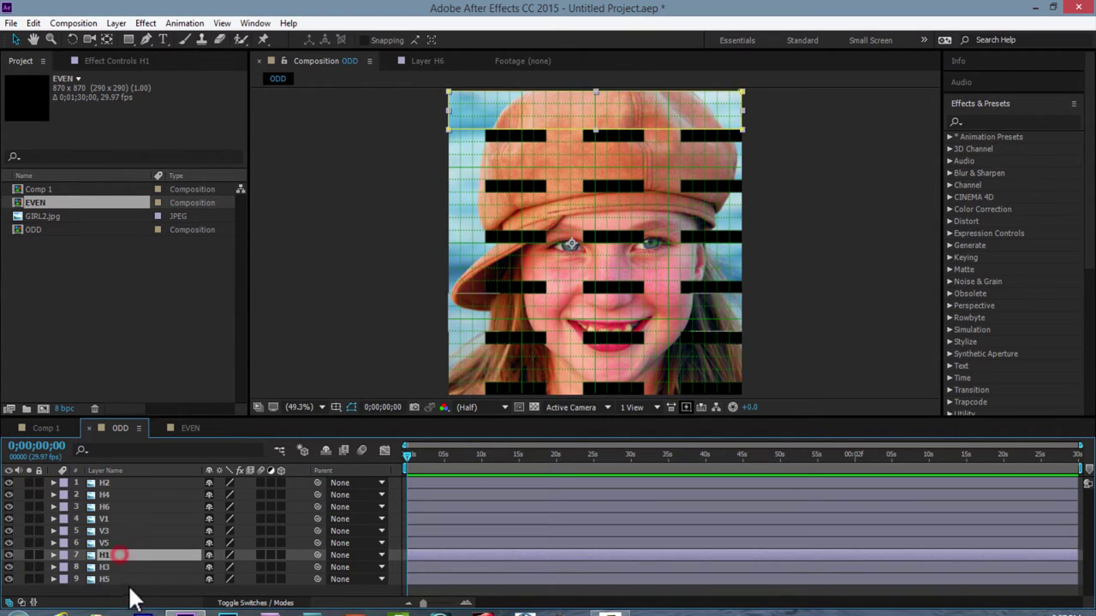
shift+click(129, 579)
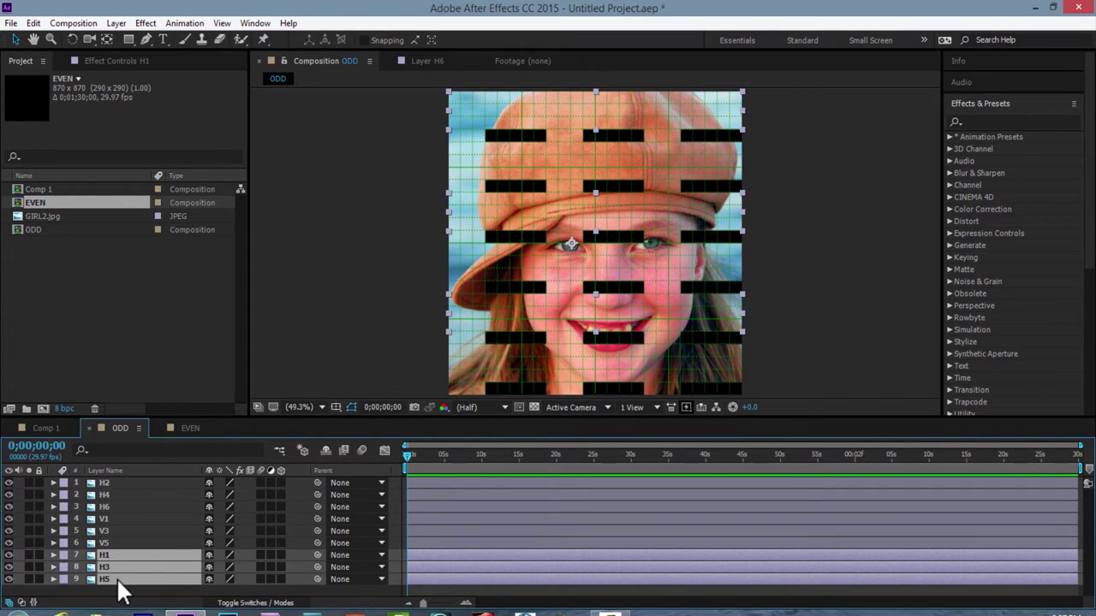
Step: In EVEN, move H2 below the V strips, directly above H4
click(185, 426)
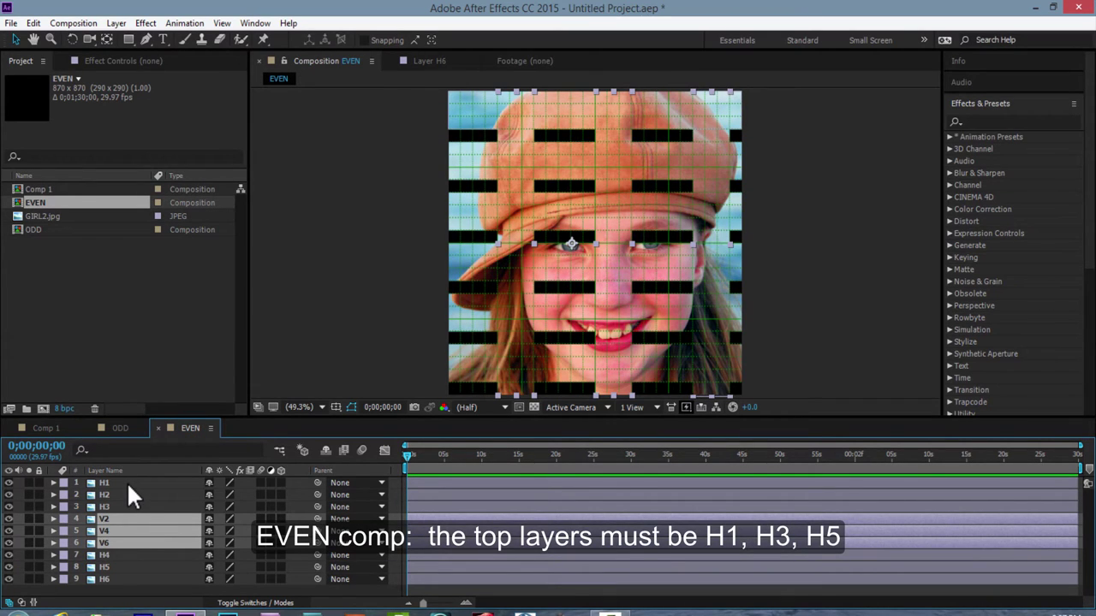
mouse_move(119, 494)
mouse_down()
mouse_move(132, 572)
mouse_move(117, 501)
mouse_up()
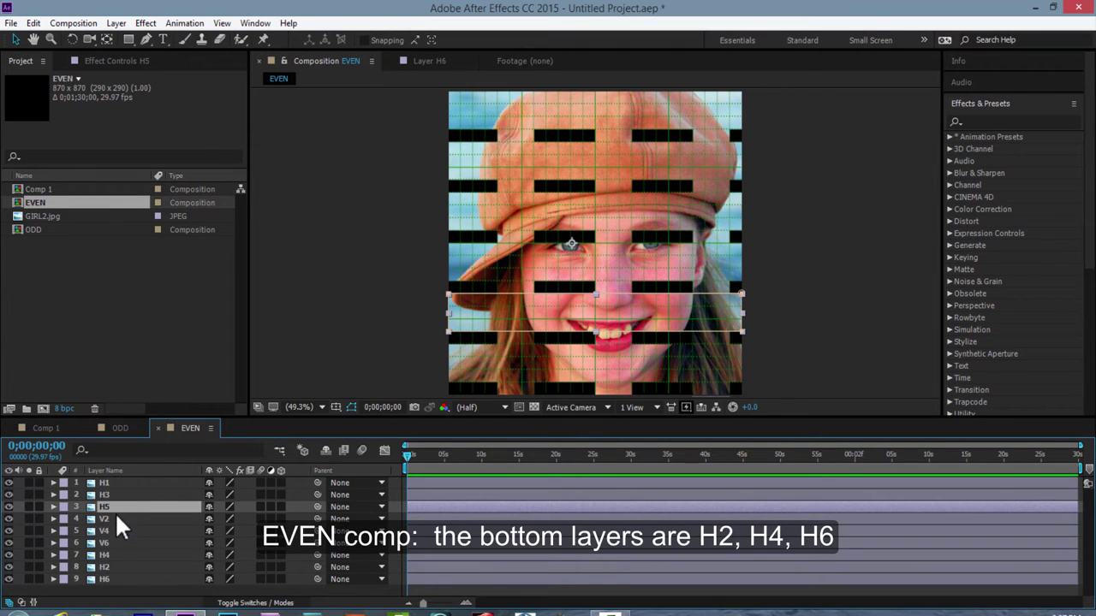
drag(114, 564, 117, 548)
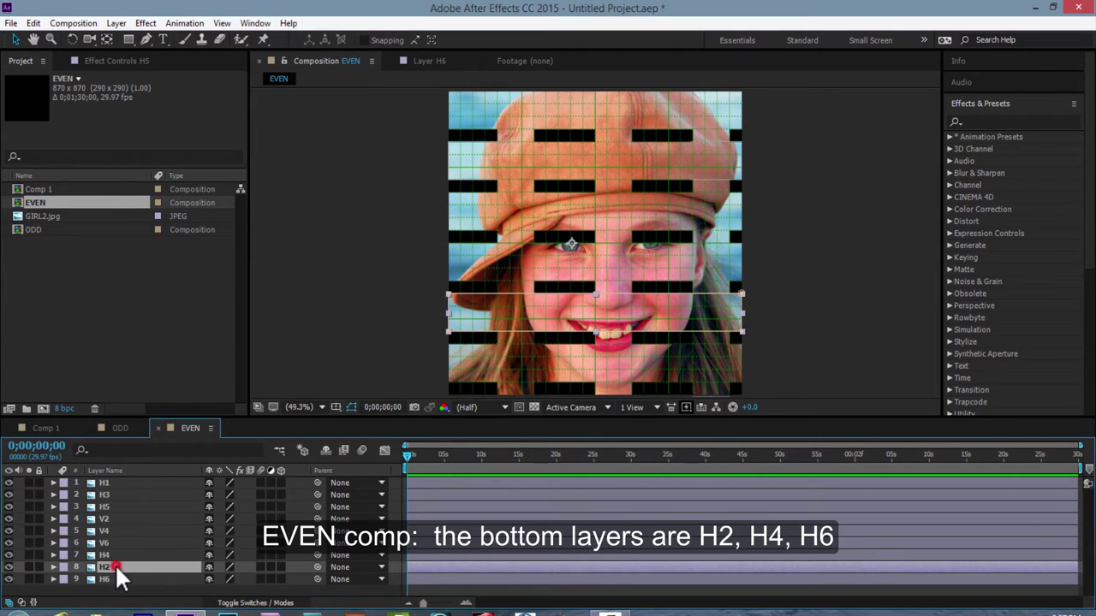
Step: Select the H1/H3/H5, V2/V4/V6 and H2/H4/H6 groups in turn to verify EVEN's order
click(113, 485)
shift+click(105, 505)
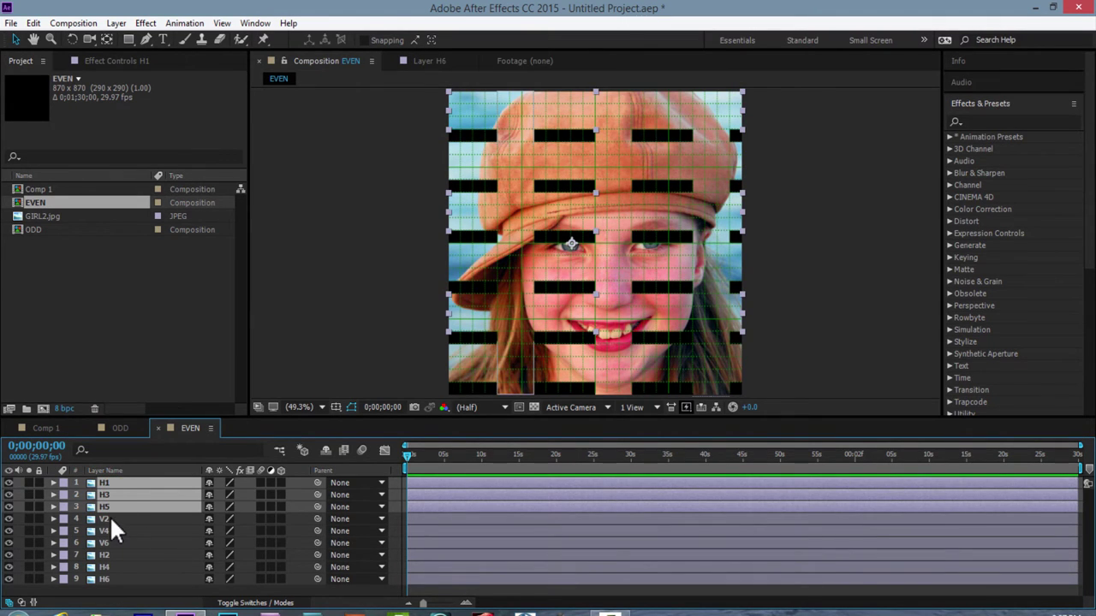
click(109, 517)
shift+click(119, 543)
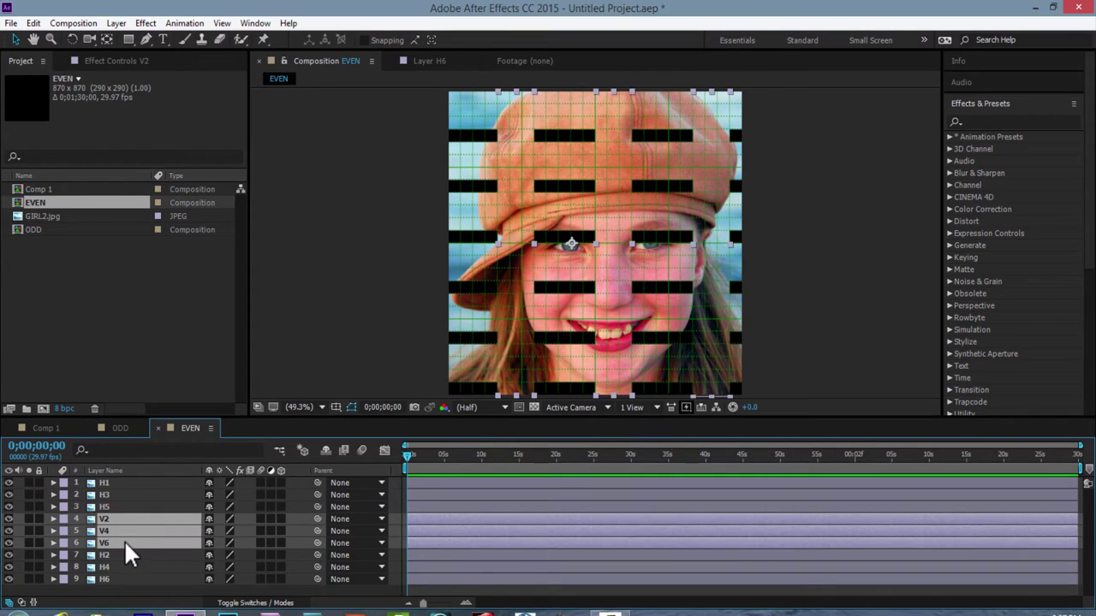
click(119, 555)
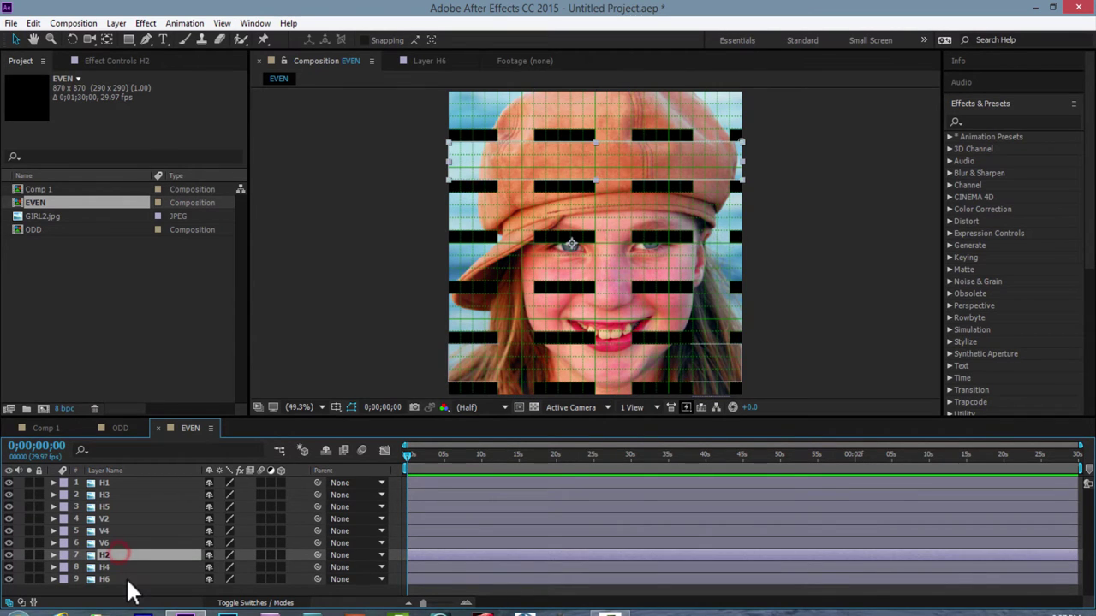
shift+click(126, 578)
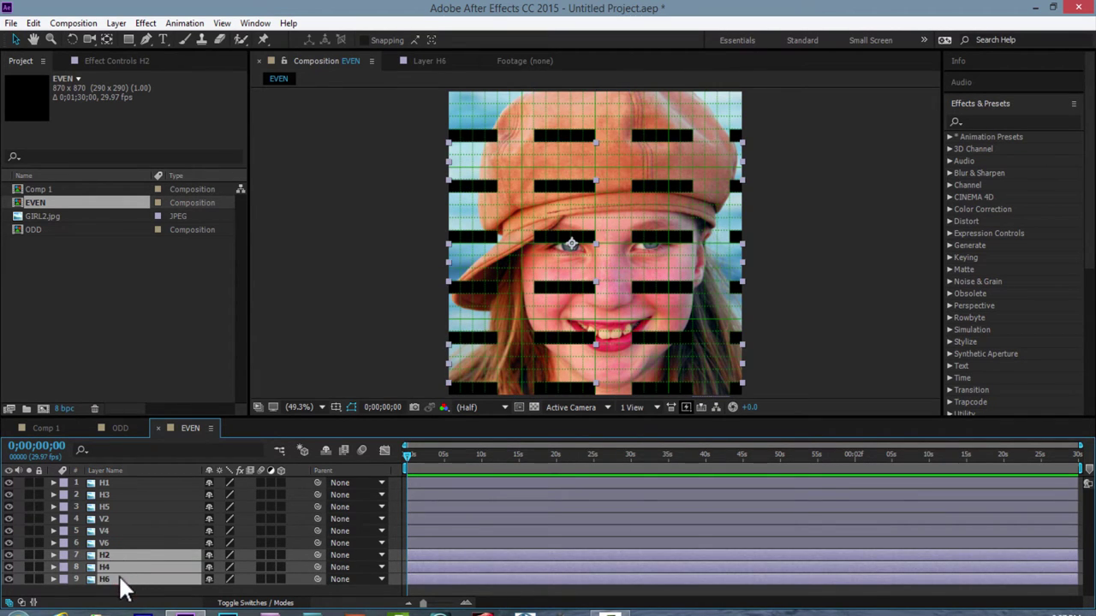
click(141, 500)
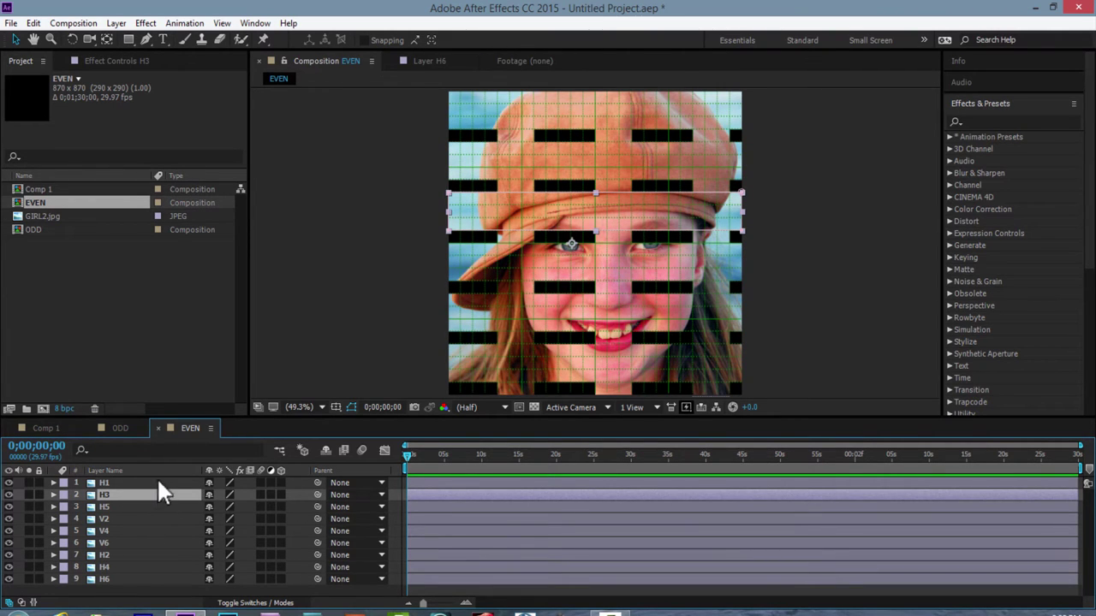
Step: Switch to ODD and select all of its layers
click(118, 428)
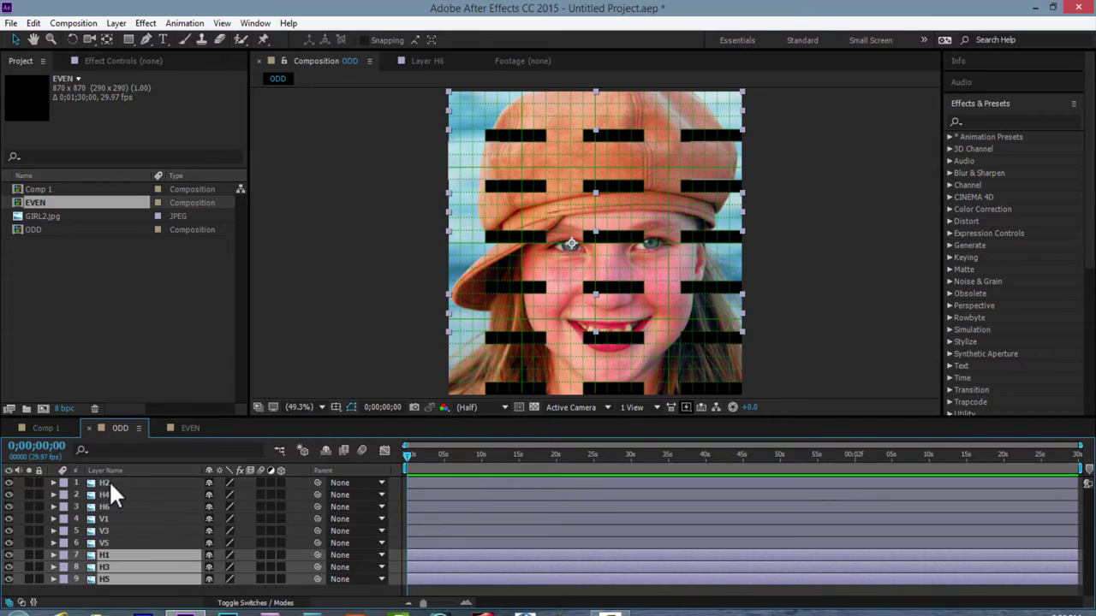
click(105, 483)
shift+click(109, 579)
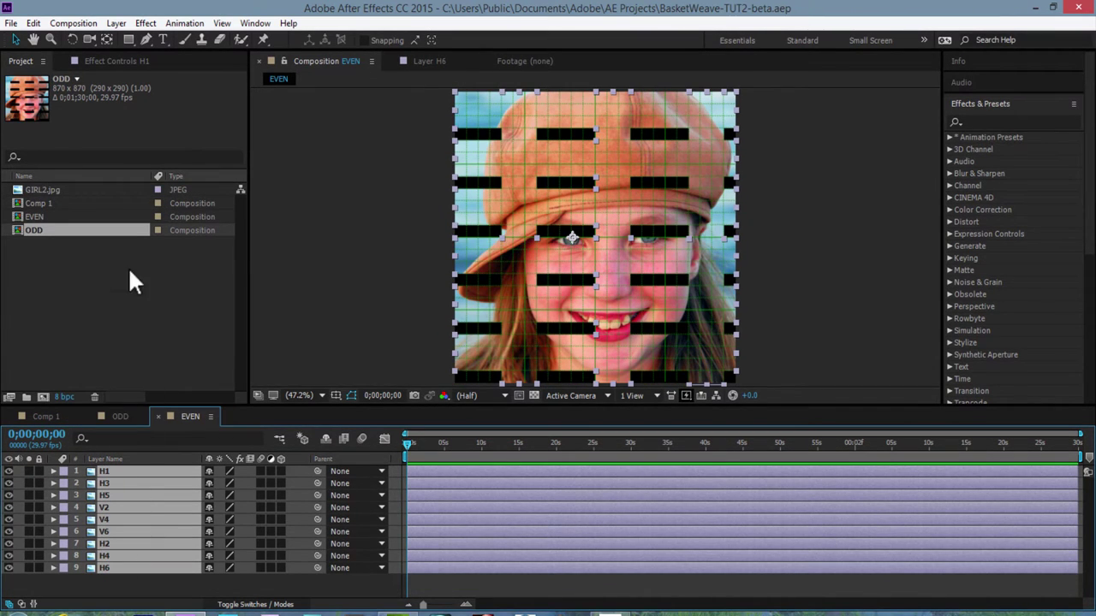
Step: Add an Outer Glow layer style (Multiply, 50% opacity, size 40) to the layers and show its settings
click(116, 23)
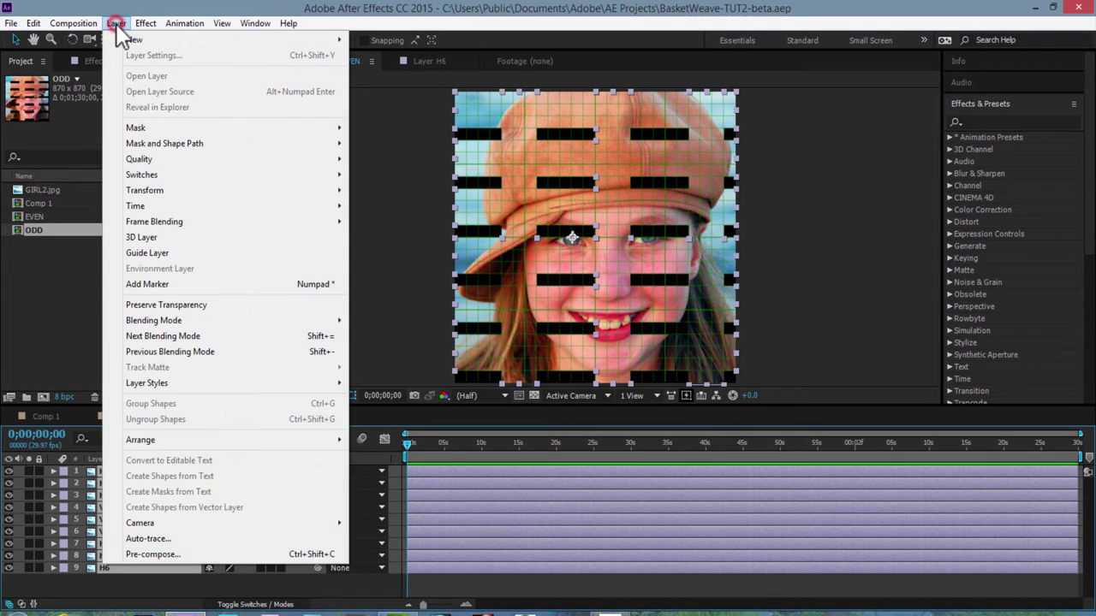
mouse_move(174, 384)
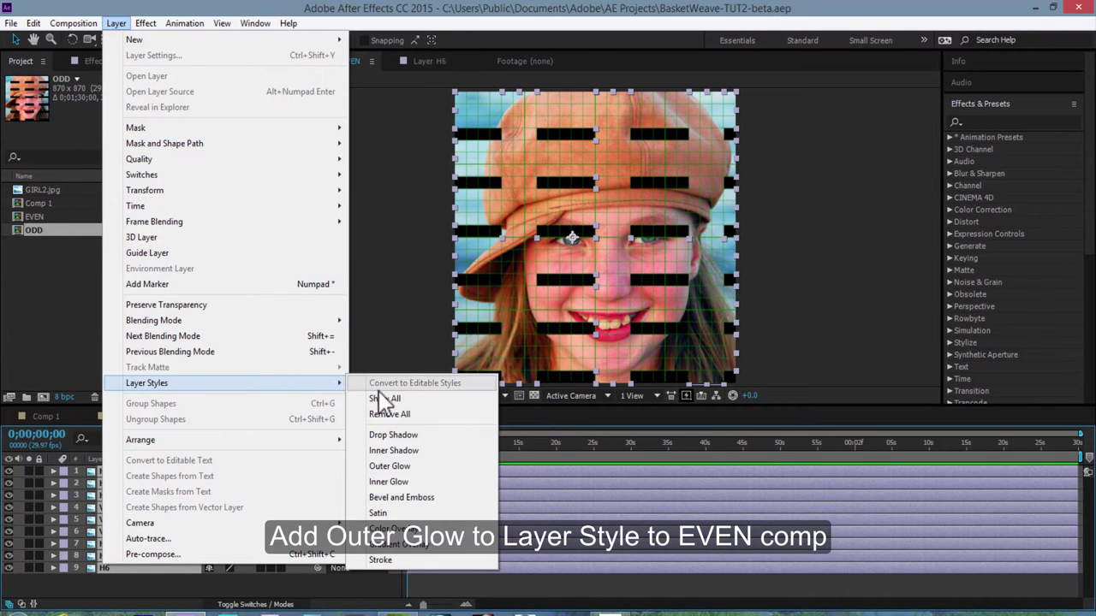
click(400, 468)
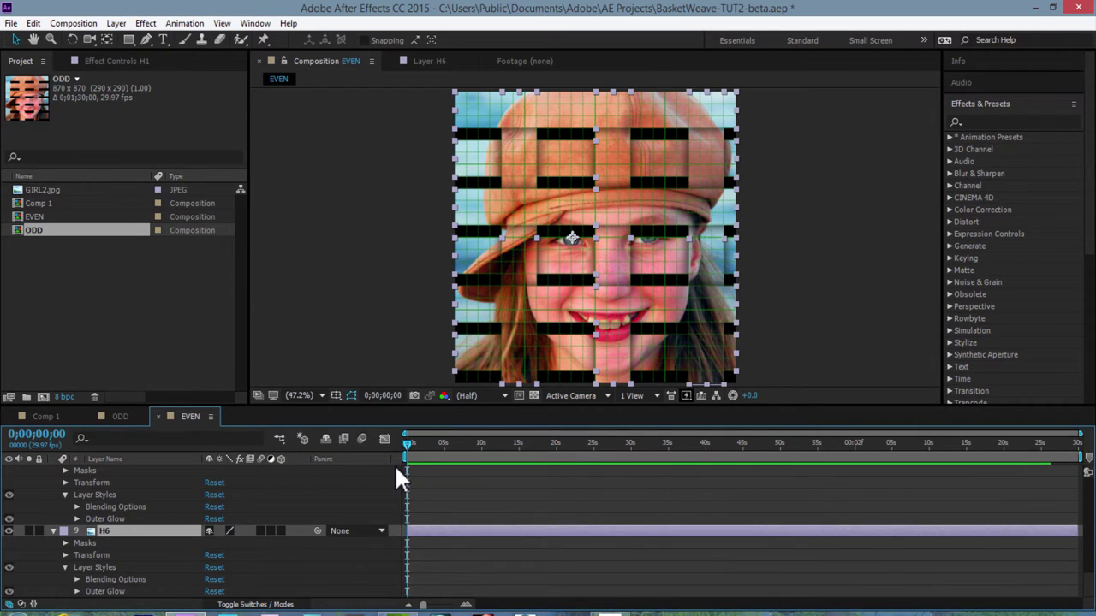
click(76, 519)
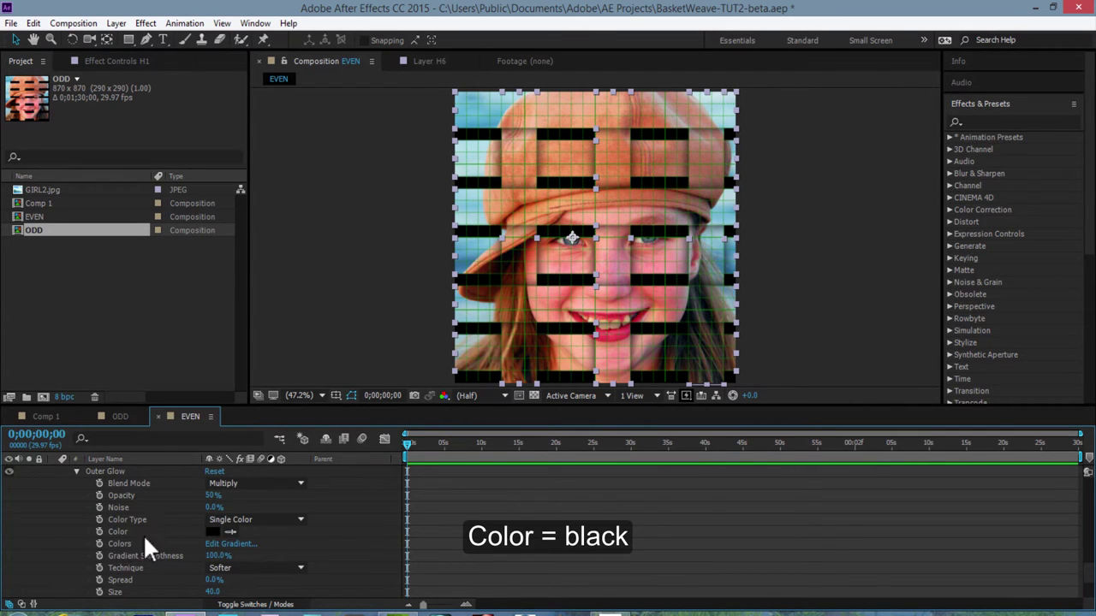
Step: Give the EVEN strips' Outer Glow black colour, 50% opacity, size 40 and Multiply, then collapse properties
click(213, 530)
mouse_move(459, 354)
mouse_down()
mouse_move(390, 391)
mouse_move(423, 366)
mouse_up()
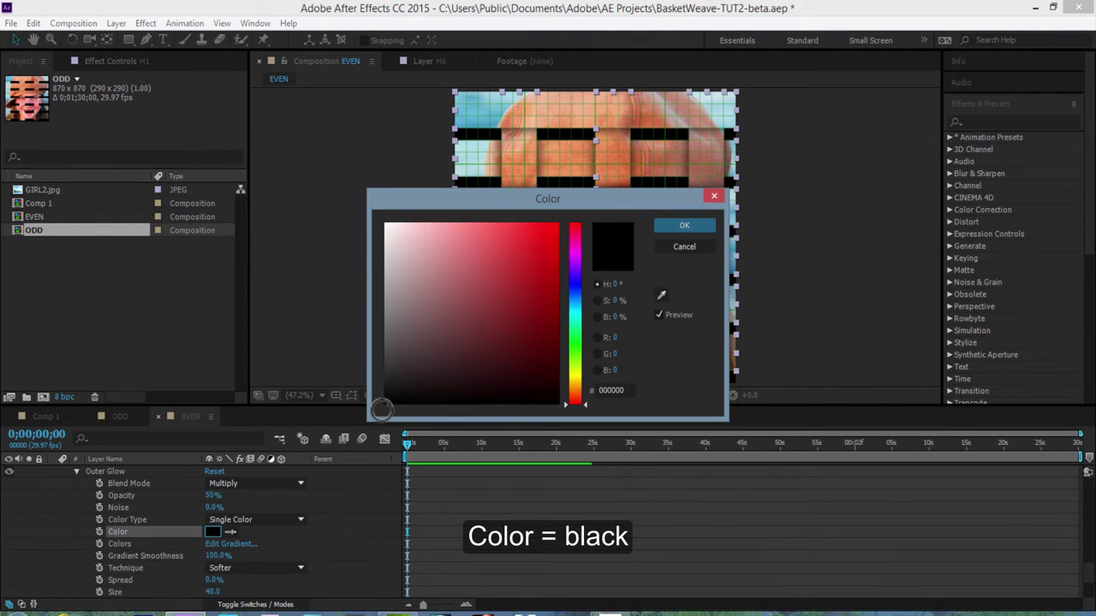
click(691, 225)
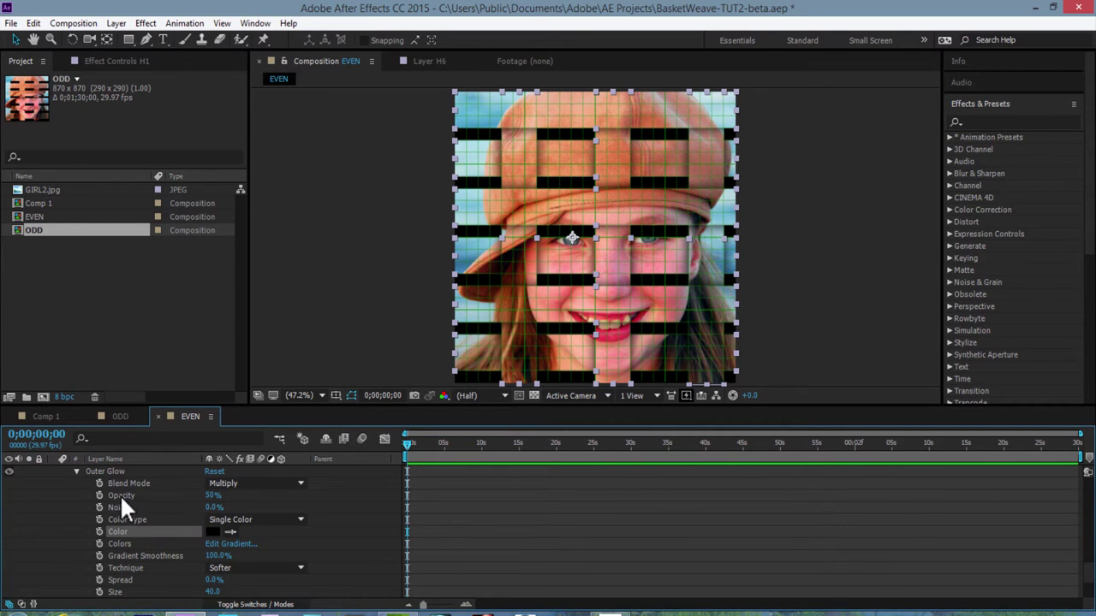
click(211, 496)
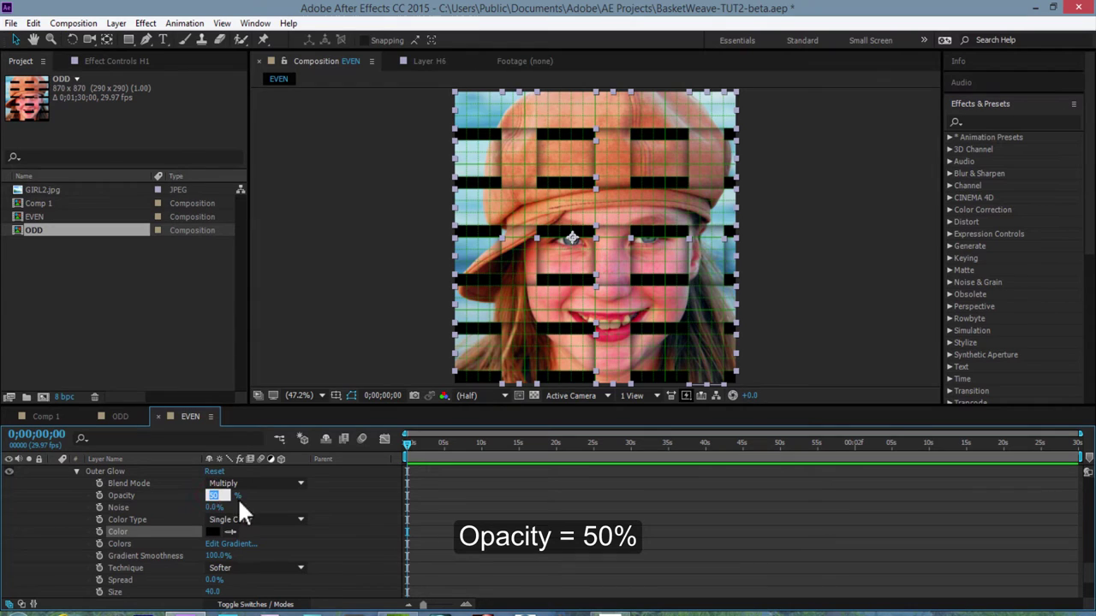
click(246, 497)
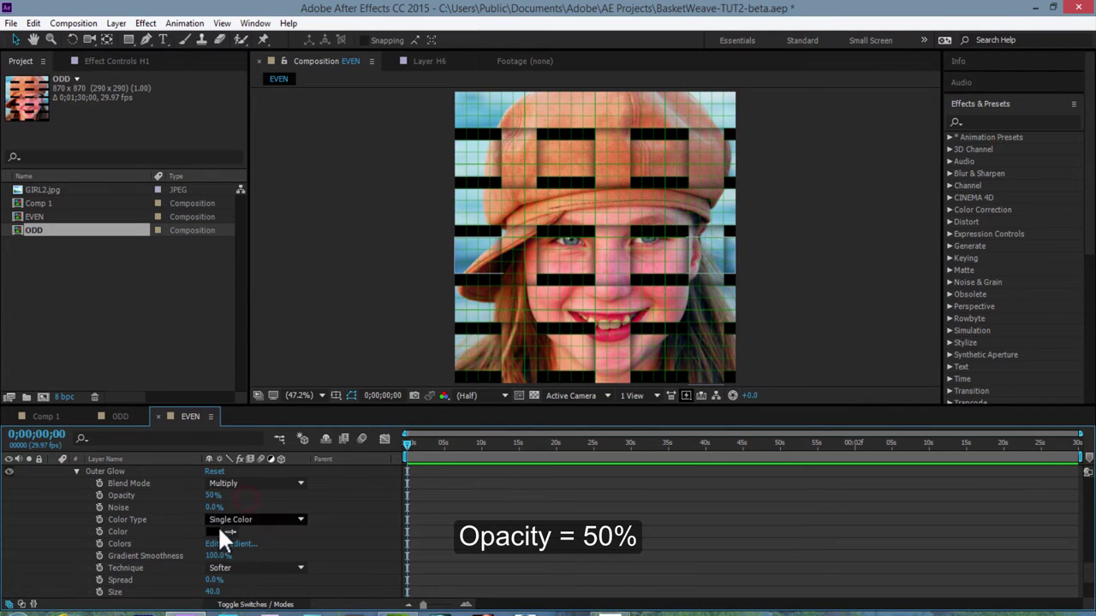
click(116, 592)
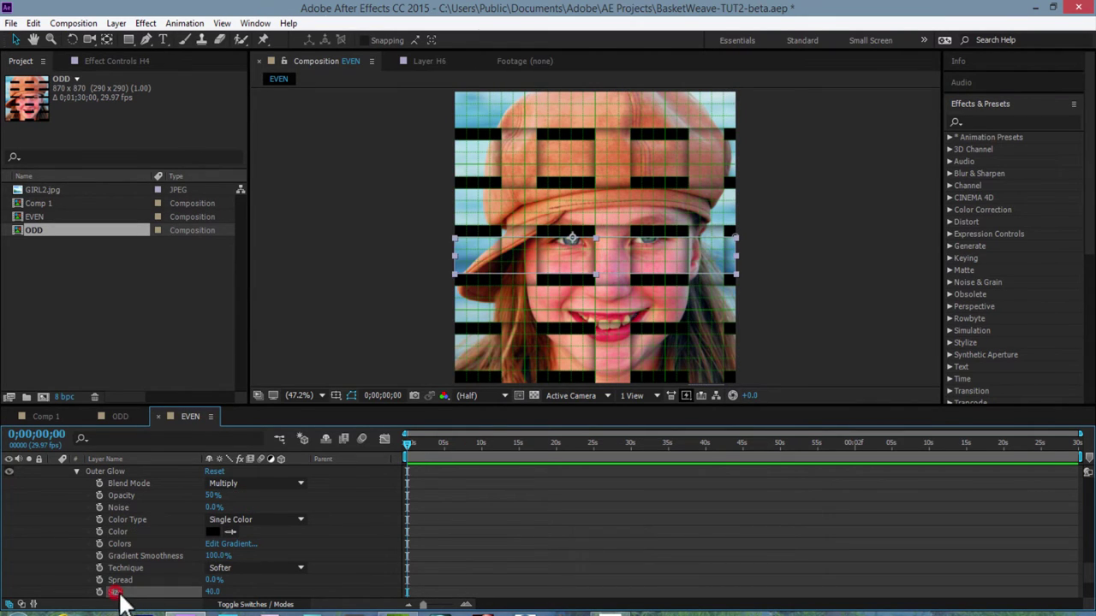
click(211, 592)
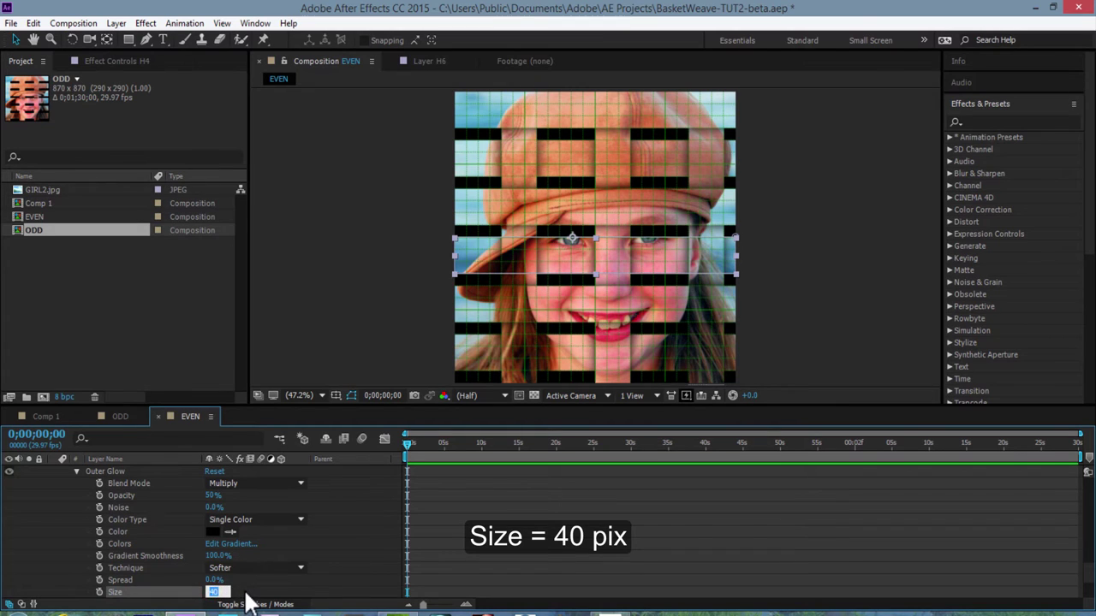
click(246, 597)
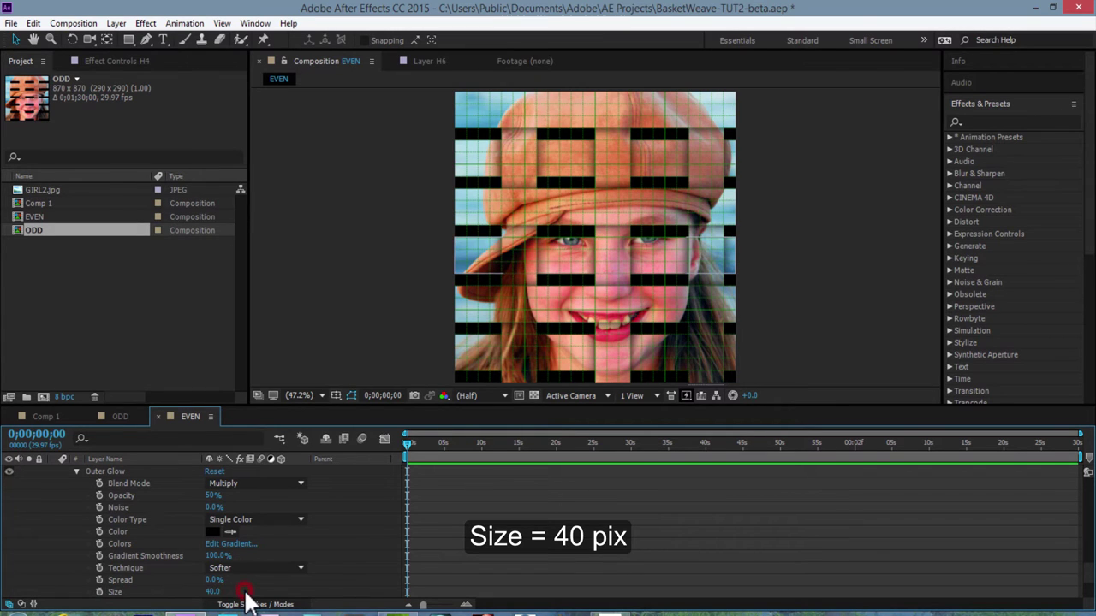
click(274, 485)
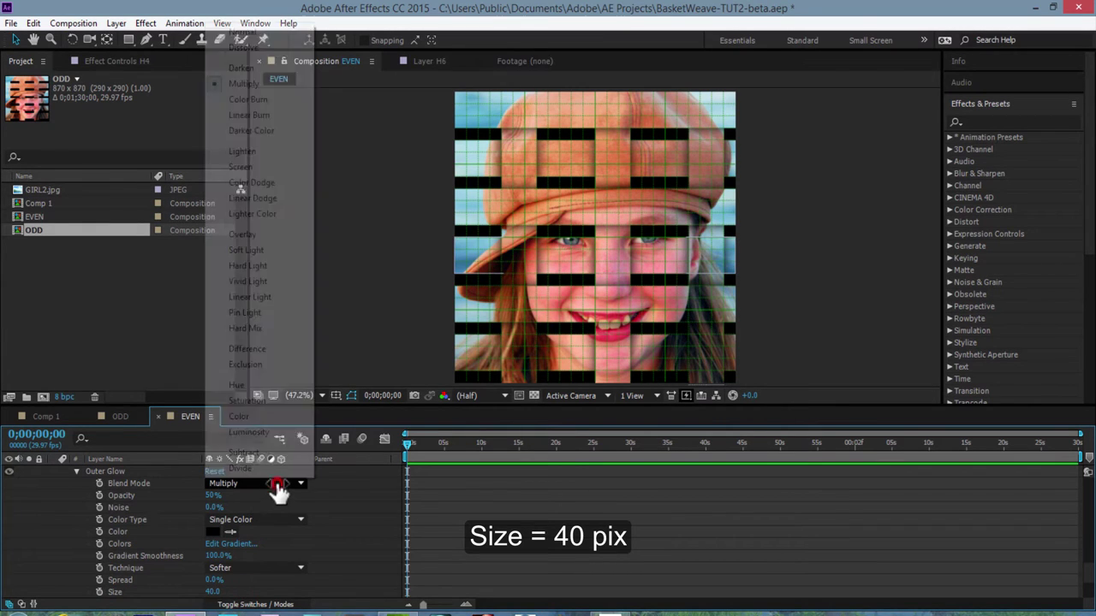
click(257, 83)
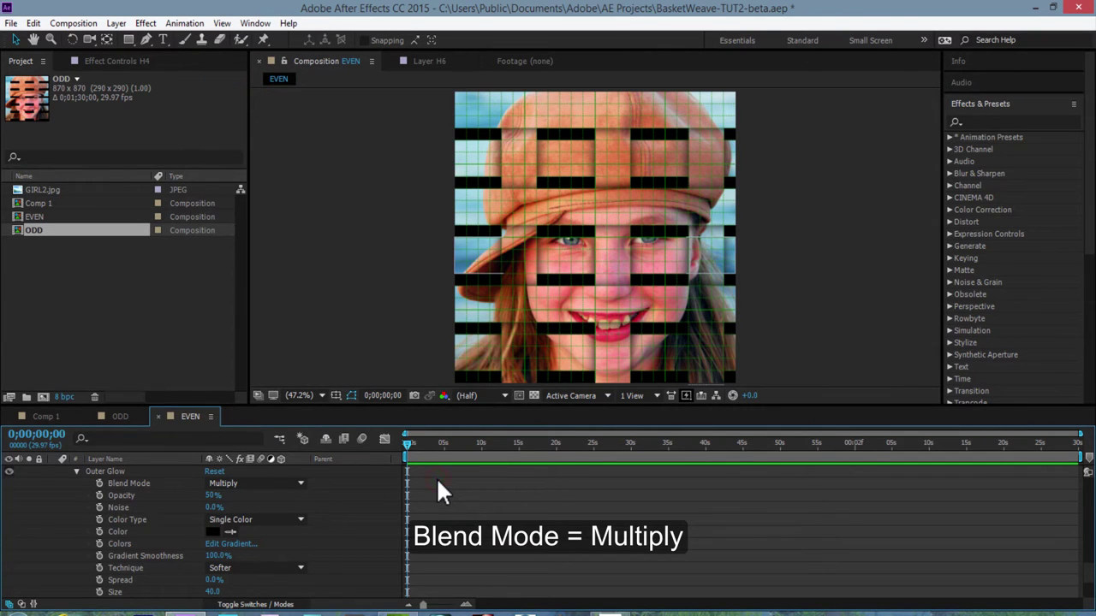
key(ctrl+a)
key(u)
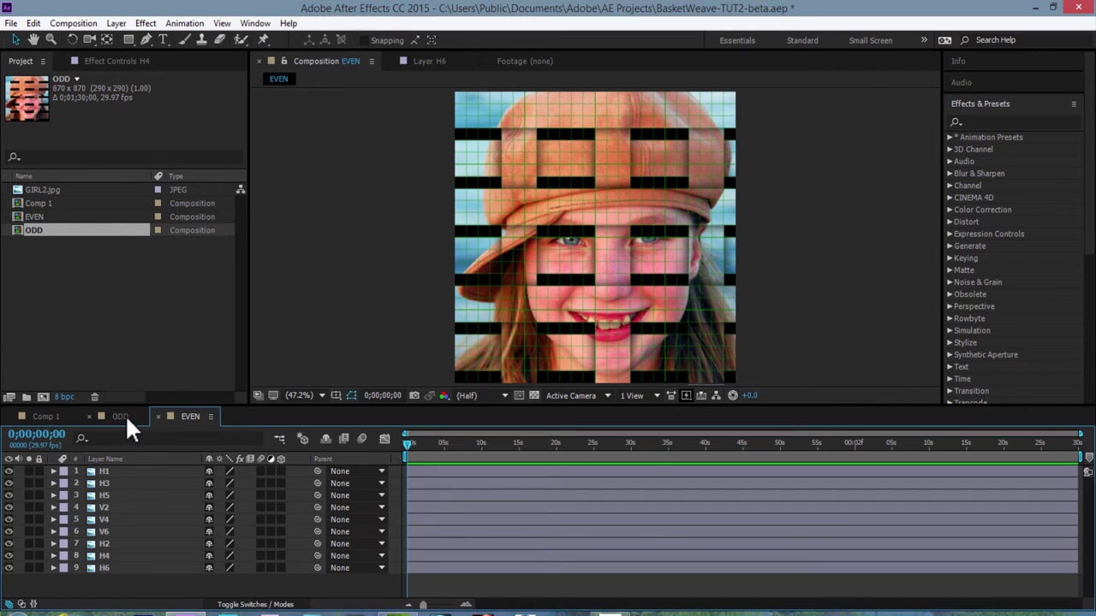
Step: In the ODD comp, select all nine strip layers and add an Outer Glow layer style
click(125, 416)
click(108, 471)
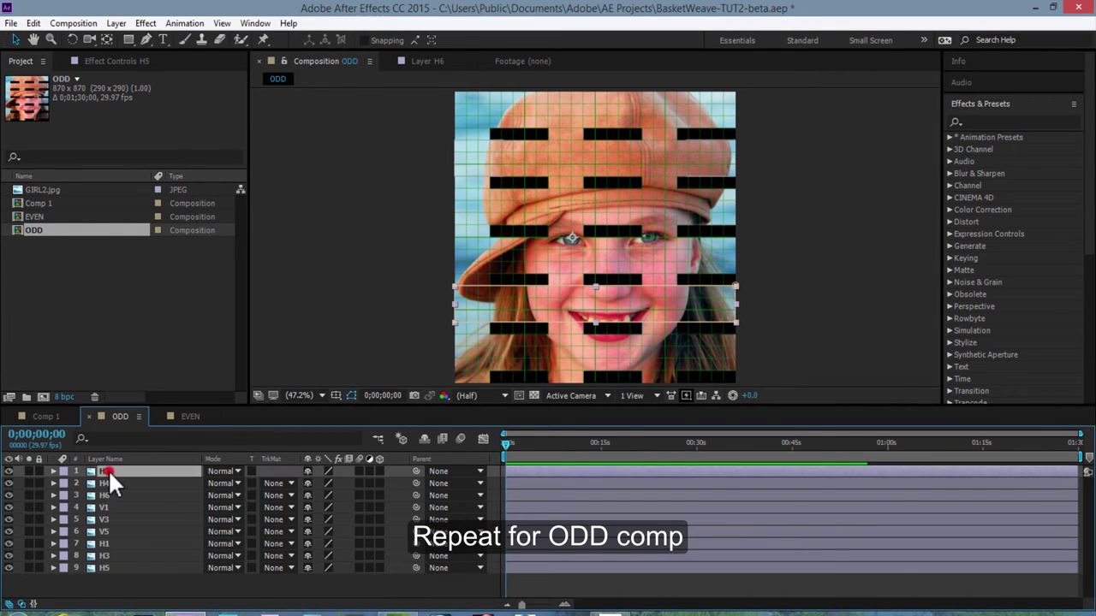
shift+click(110, 567)
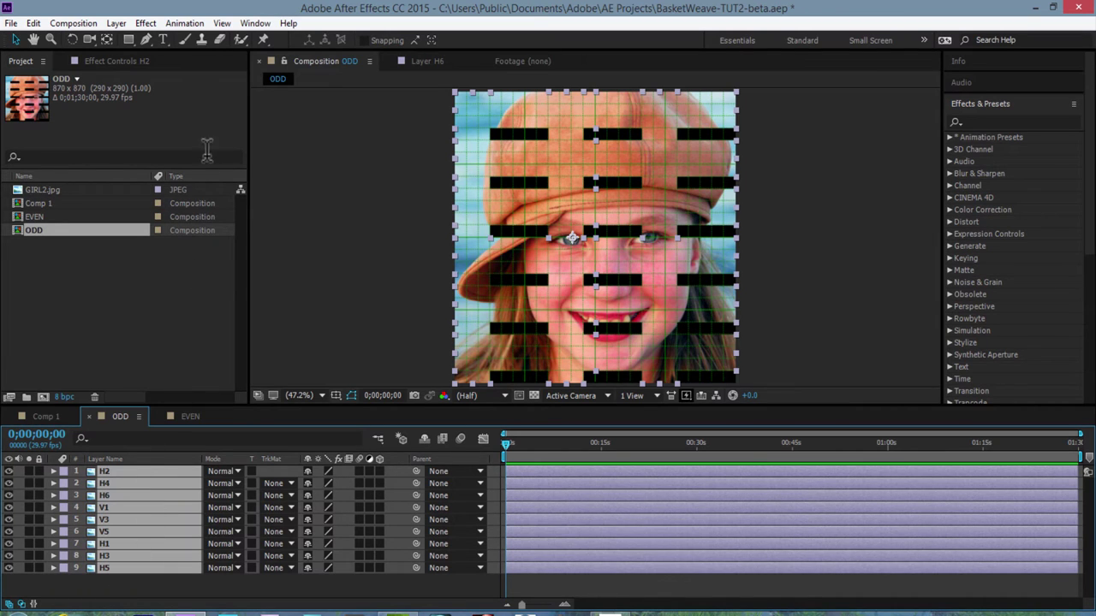
click(116, 23)
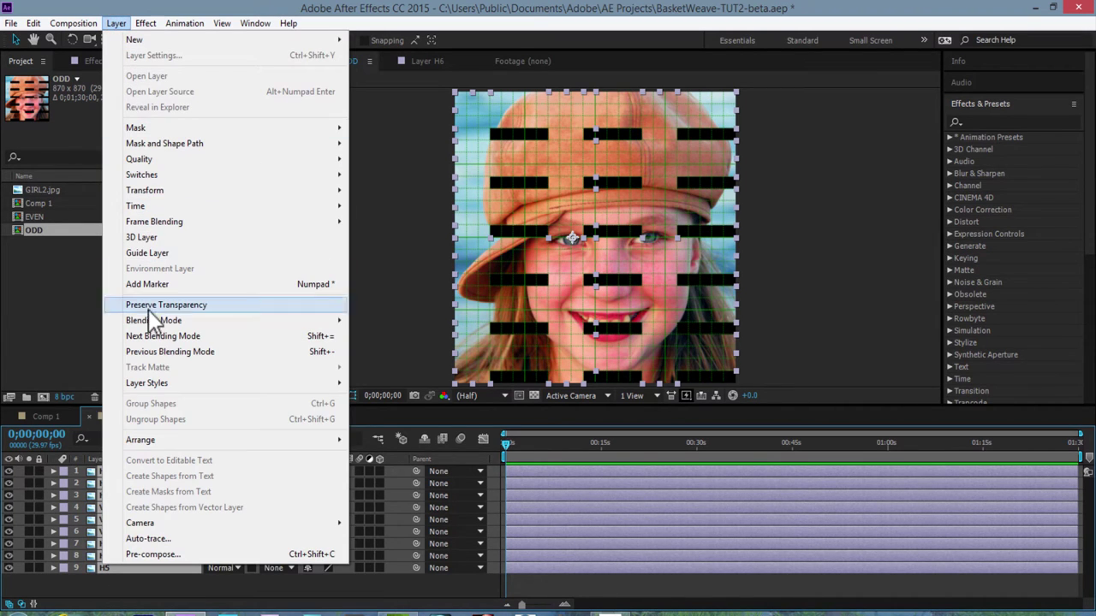
mouse_move(247, 384)
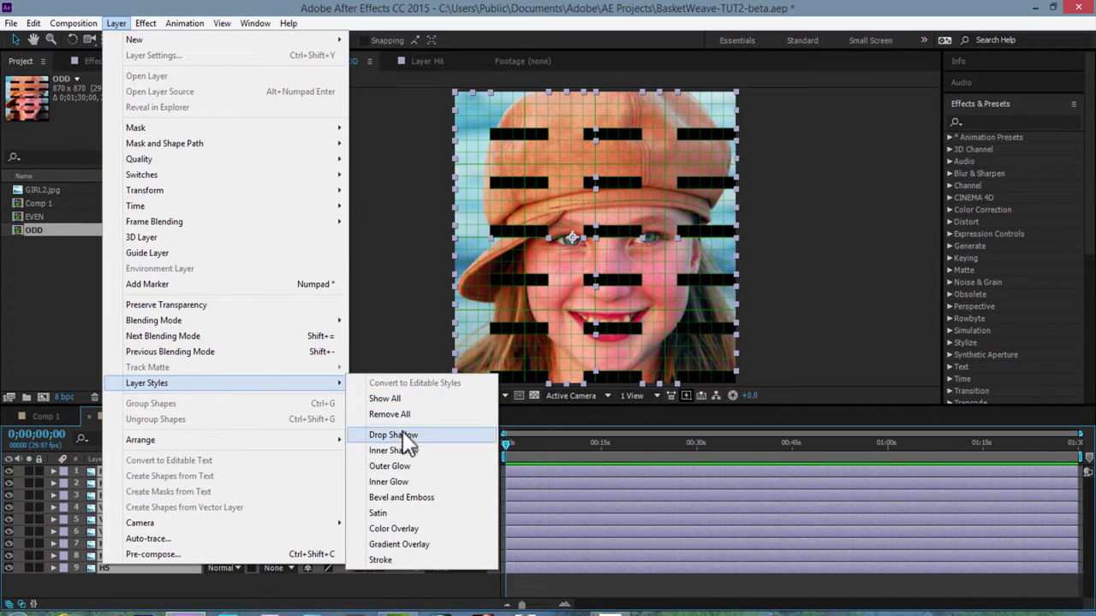
click(429, 466)
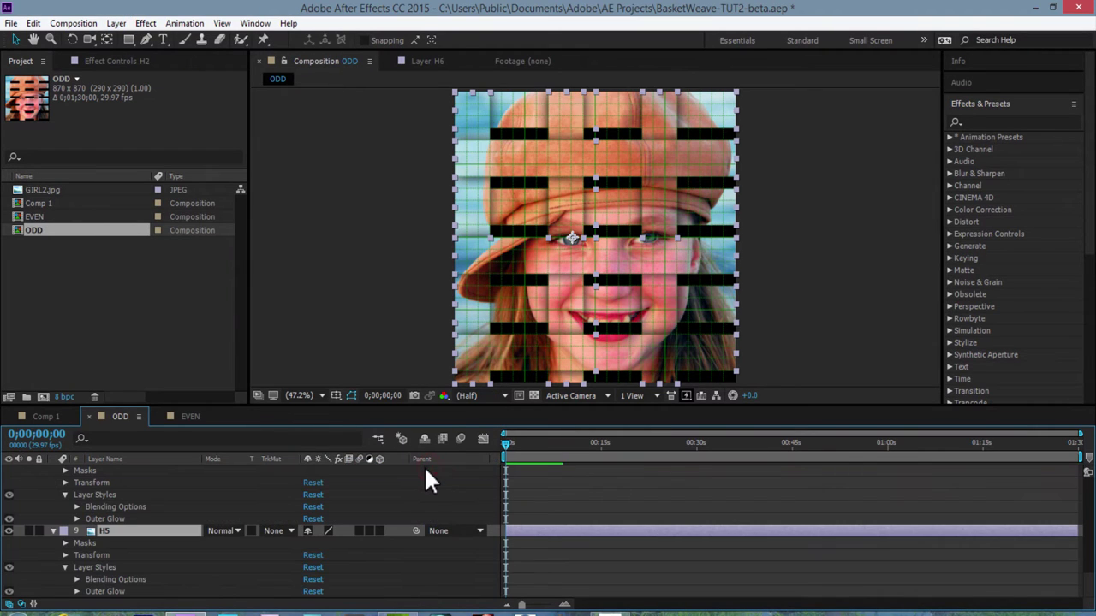
Step: Set ODD's Outer Glow to black, 50% opacity, size 40, Multiply, and collapse the layer properties
click(78, 518)
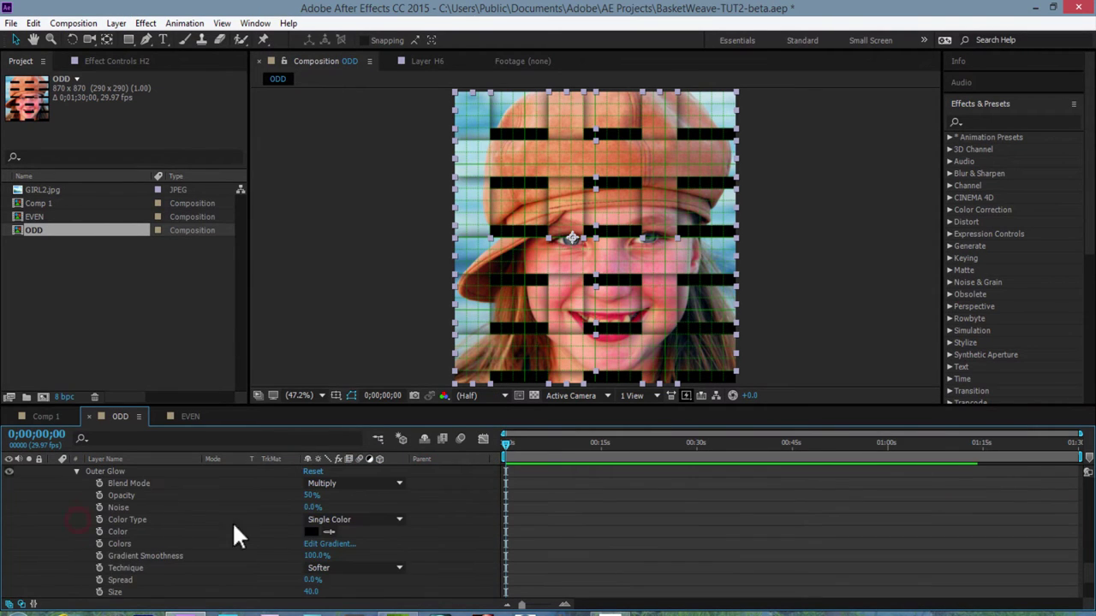
click(310, 532)
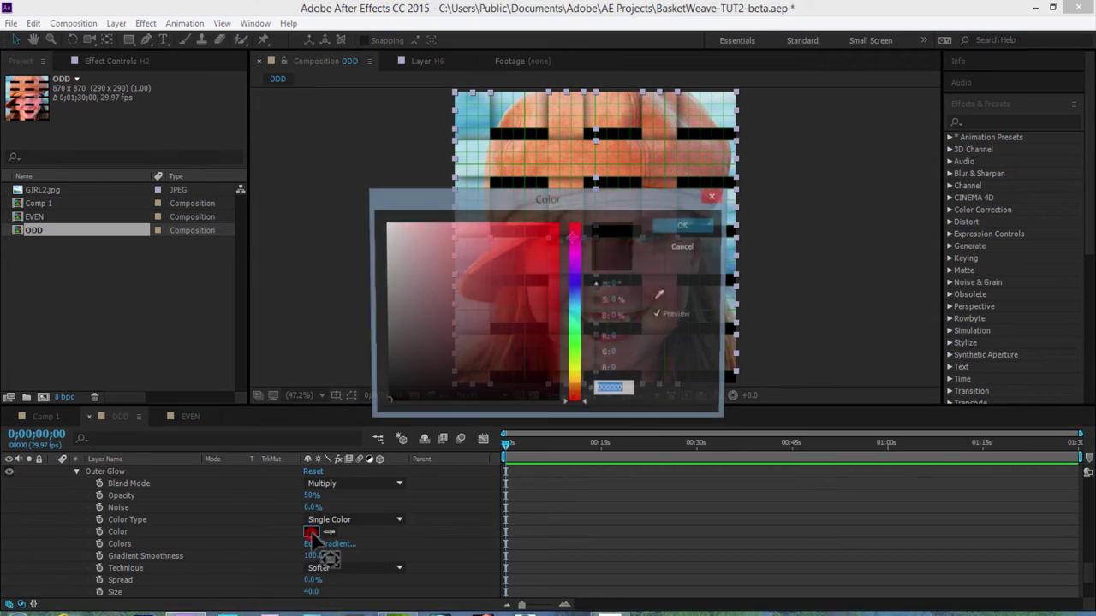
drag(455, 360, 385, 398)
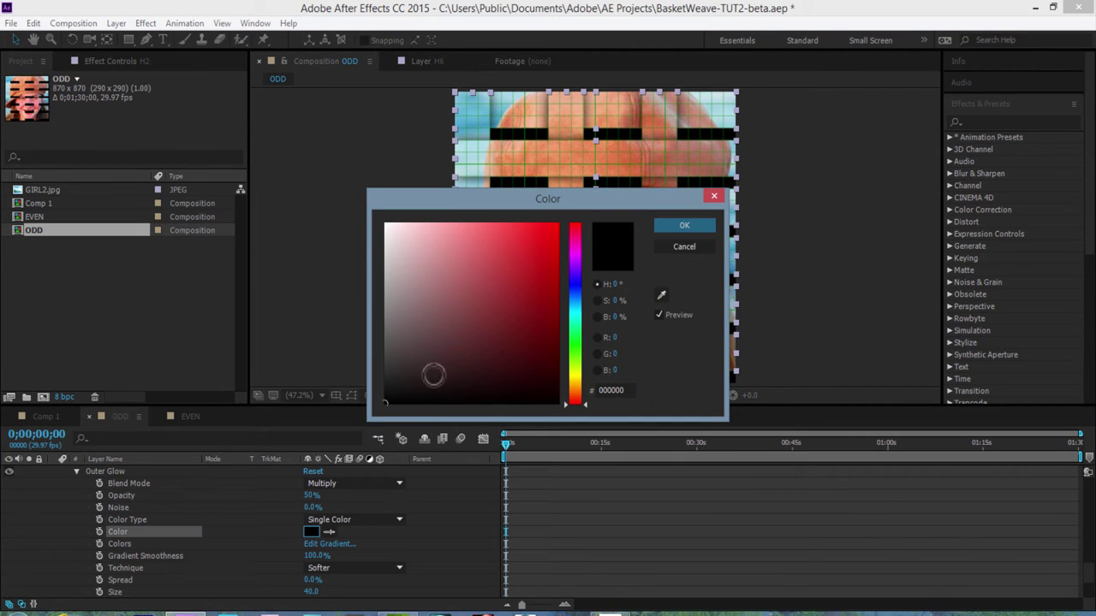
click(683, 226)
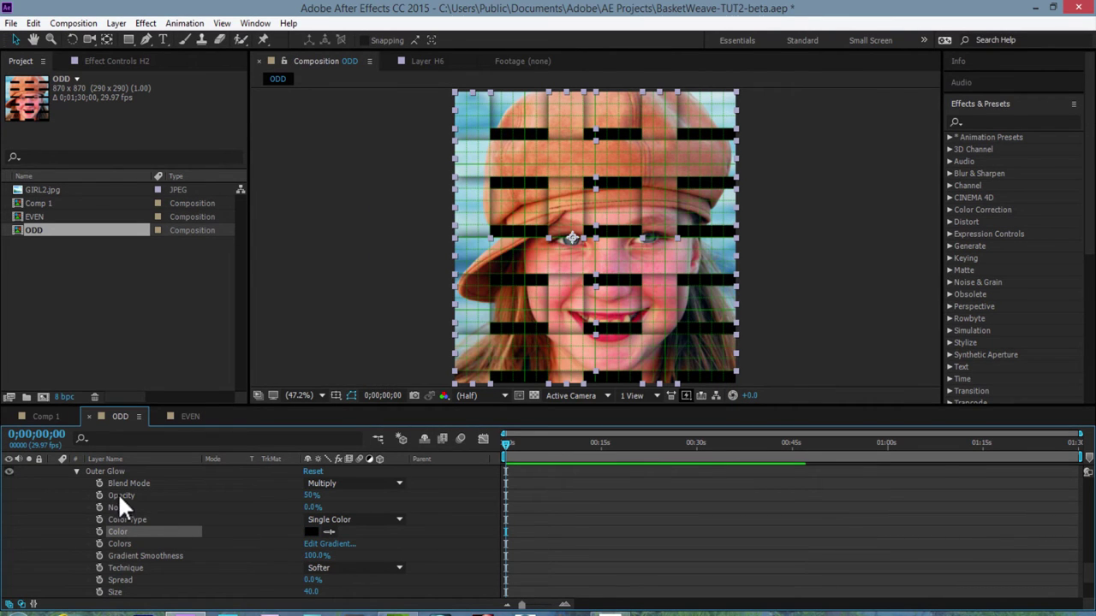
click(310, 496)
click(349, 497)
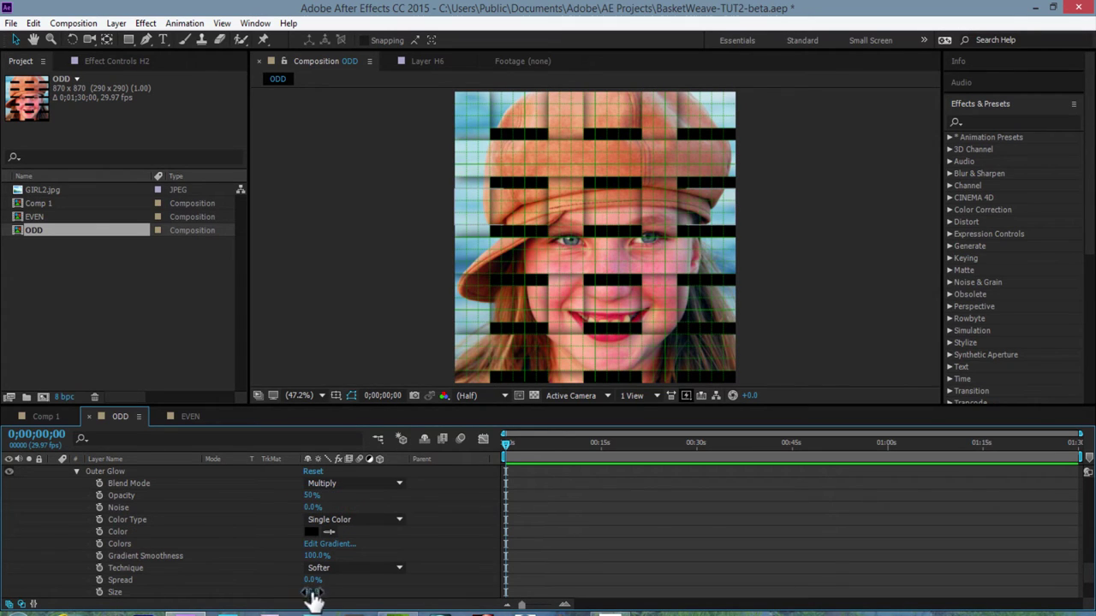
click(342, 583)
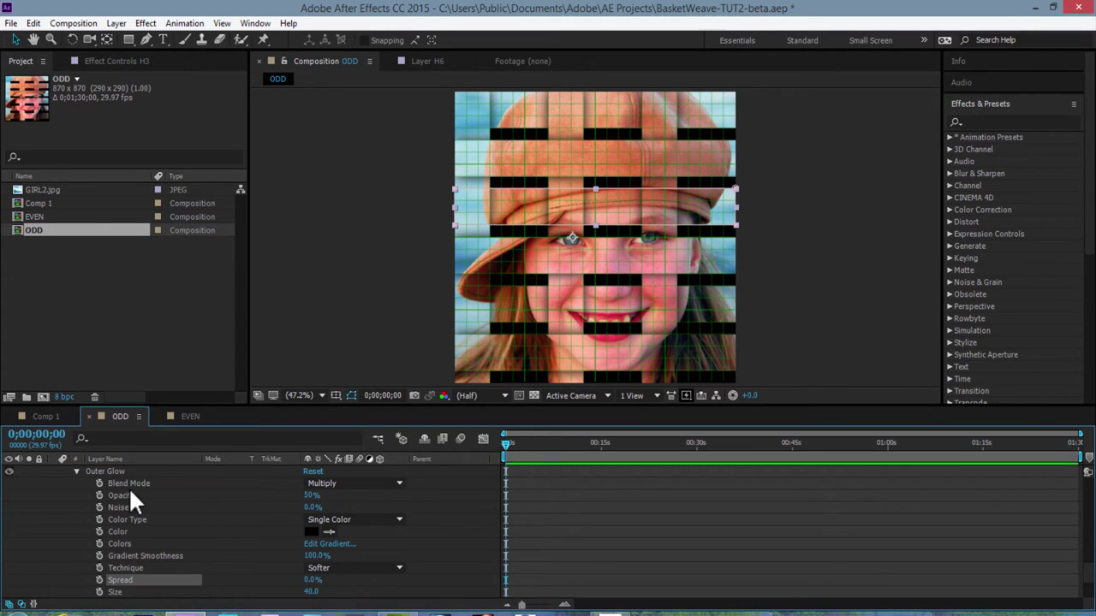
click(356, 484)
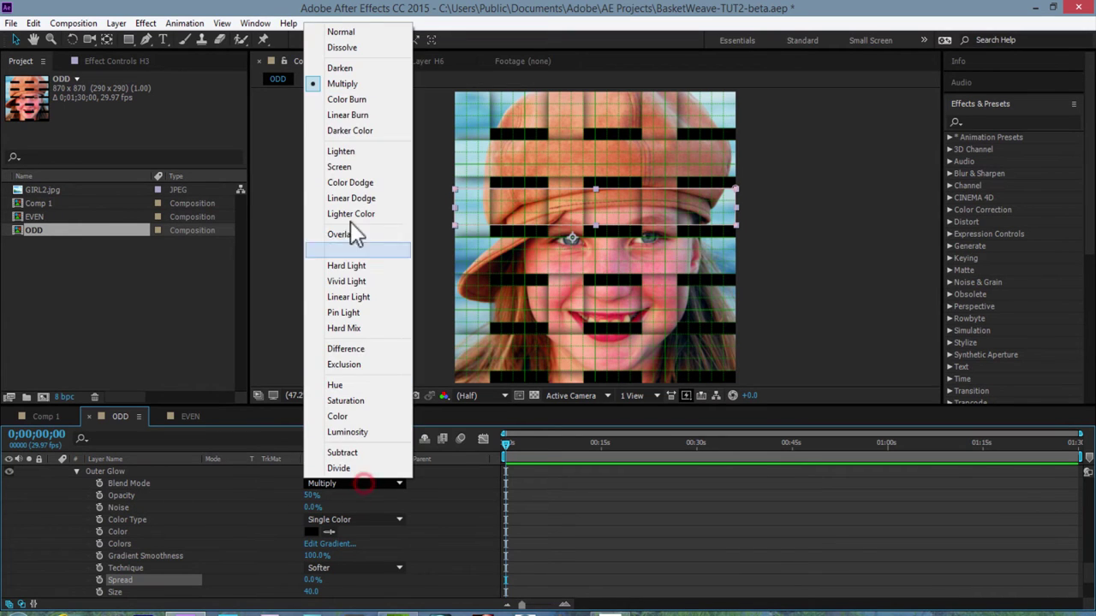
click(347, 84)
click(524, 476)
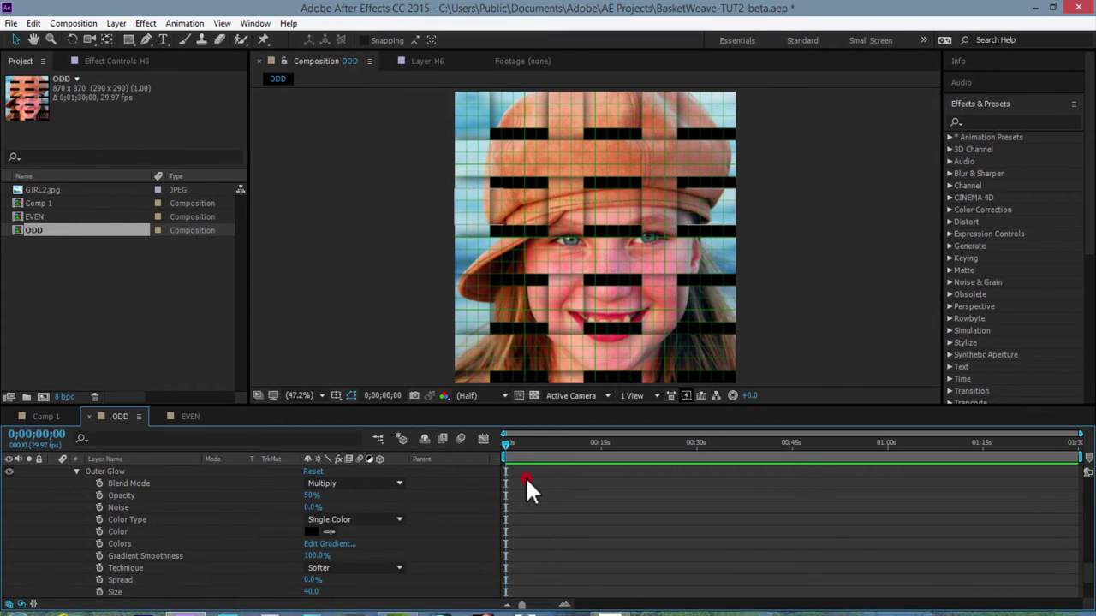
key(u)
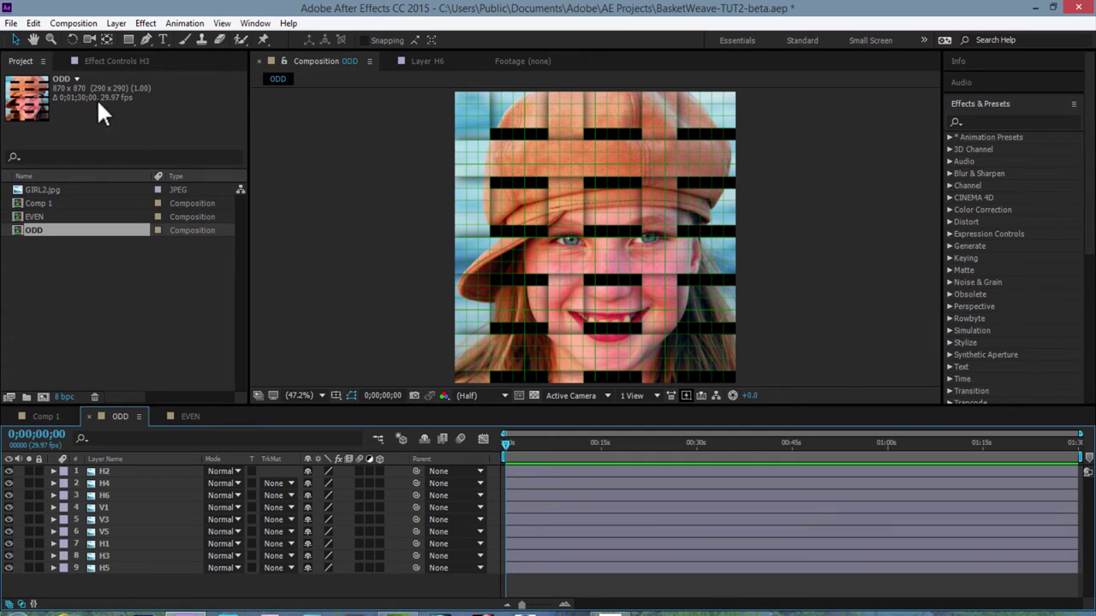
Step: Create a new 870×870 composition named FINAL
click(75, 23)
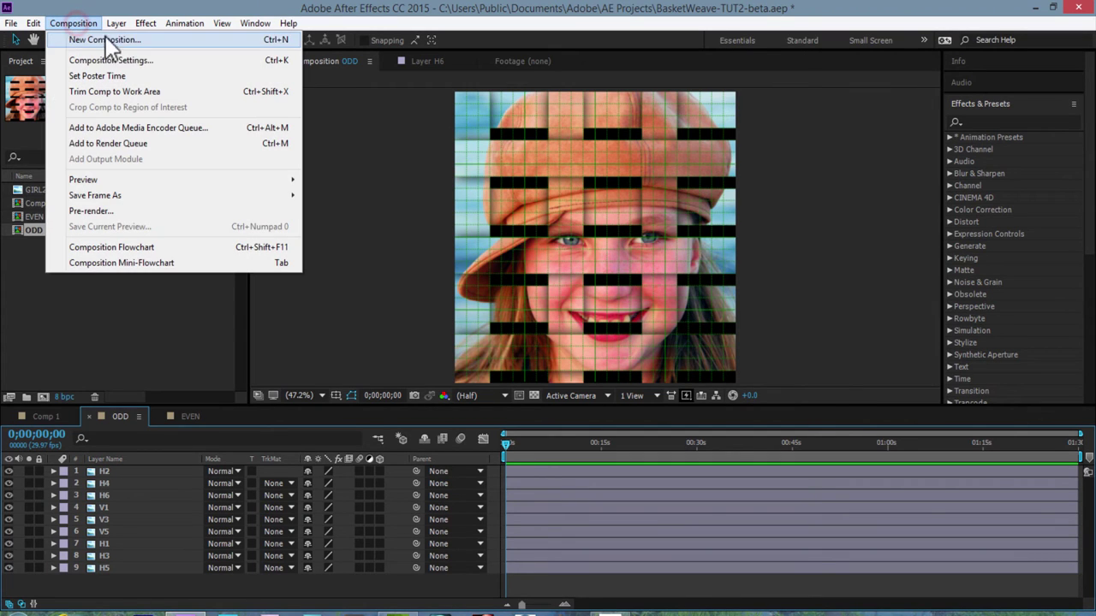
click(176, 38)
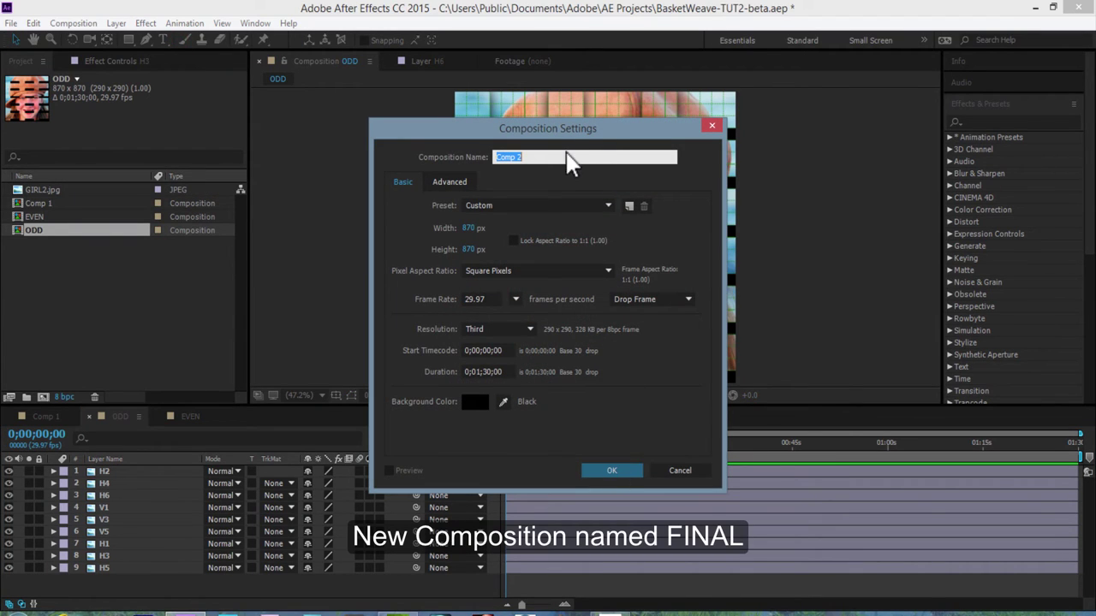
text(FINAL)
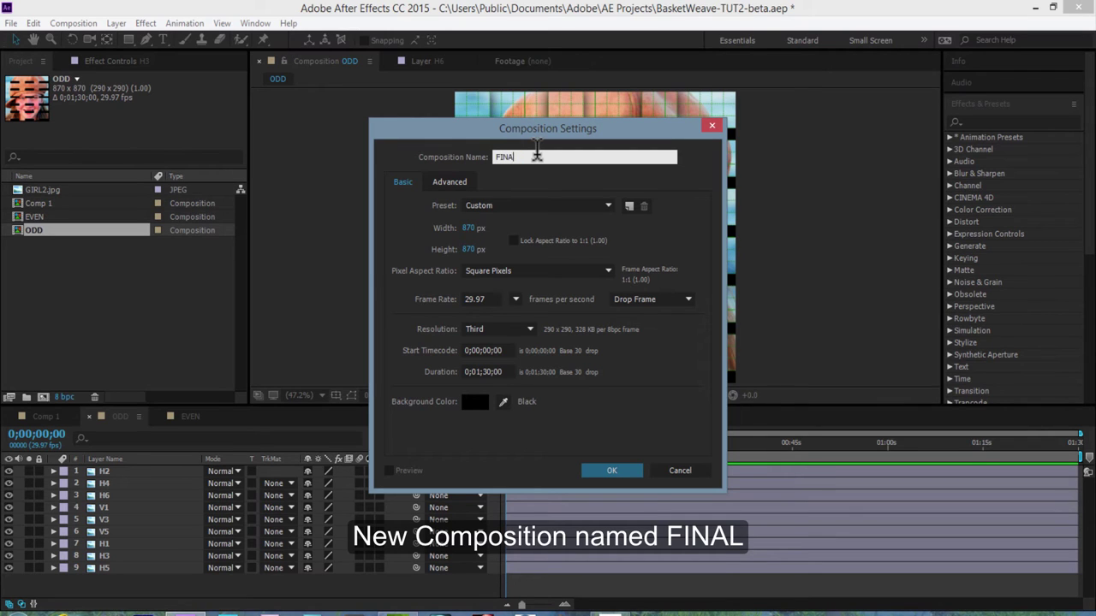
click(615, 470)
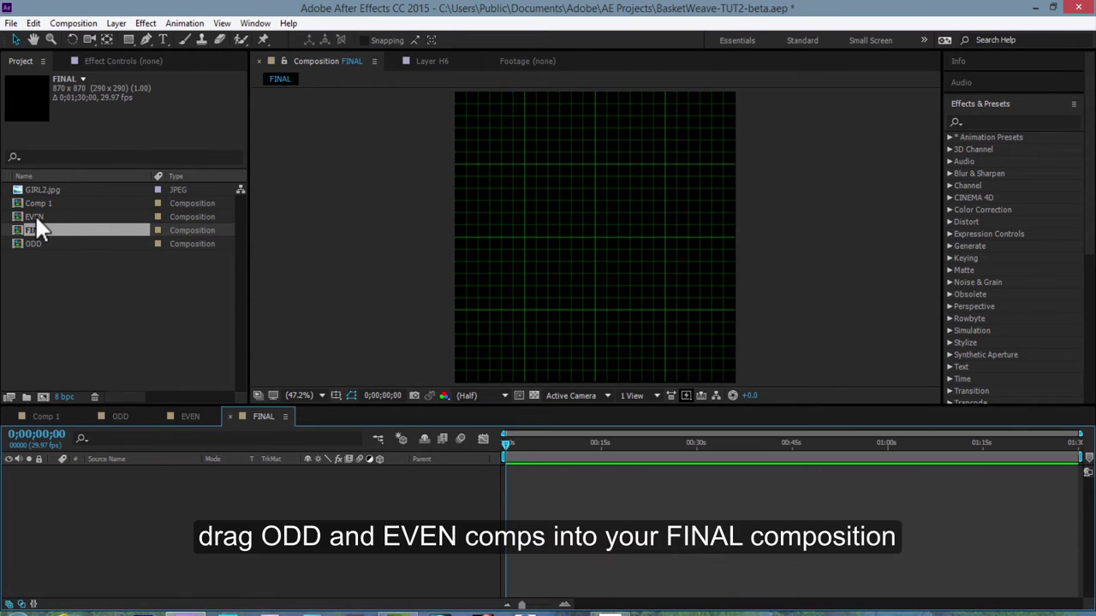
Step: Add the EVEN and ODD comps to FINAL, stacking ODD above EVEN
drag(35, 214, 163, 510)
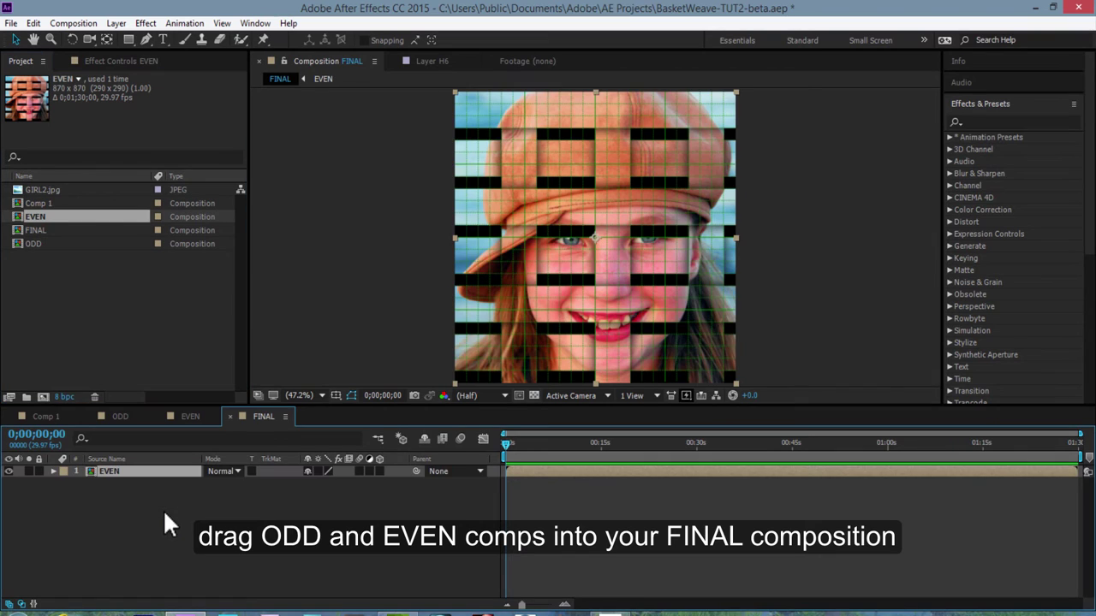
drag(34, 244, 135, 522)
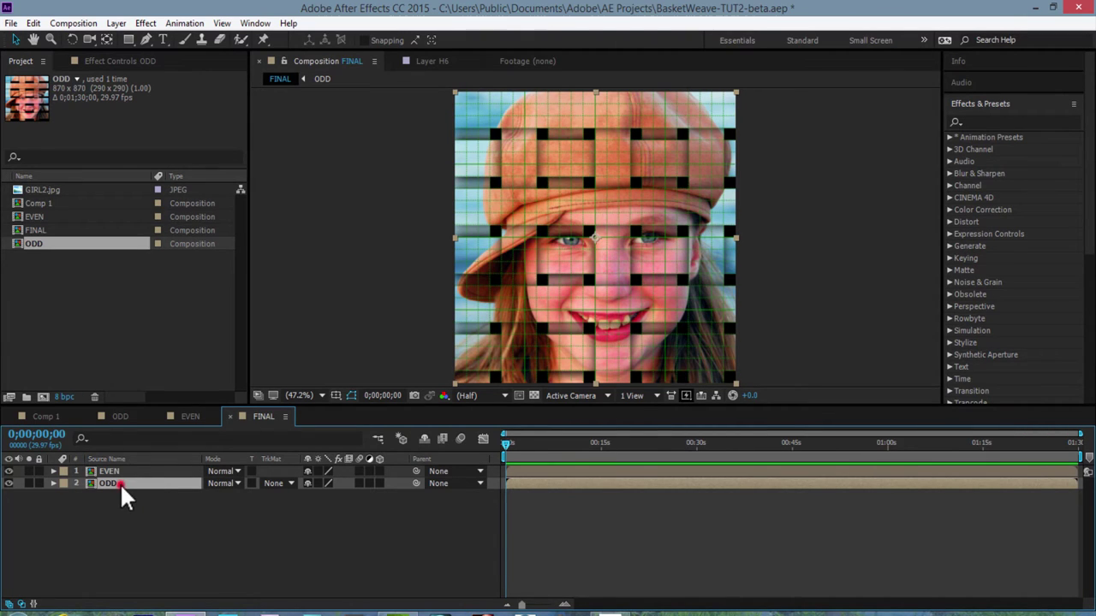
drag(120, 482, 126, 468)
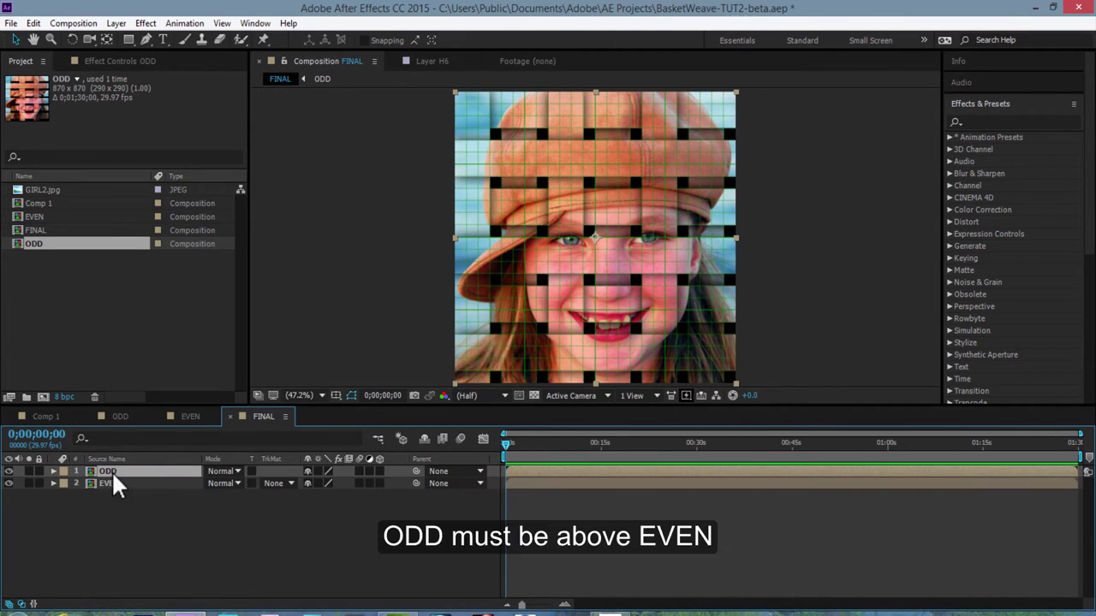
click(180, 558)
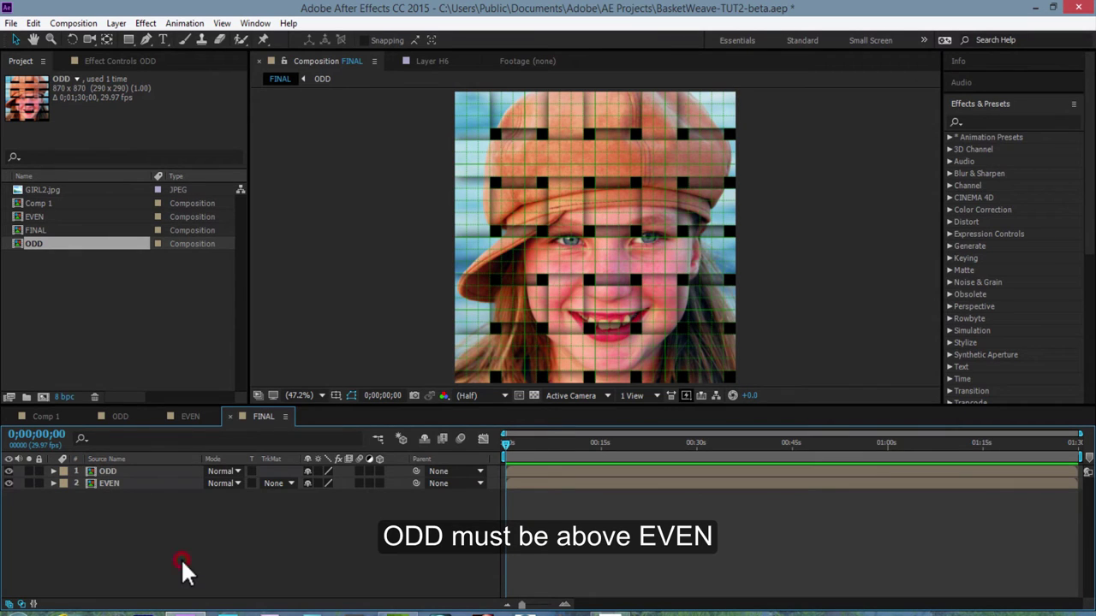
Step: Check V1's bounds in ODD, then draw a full-height rectangle mask on FINAL's ODD layer matching V1
click(112, 470)
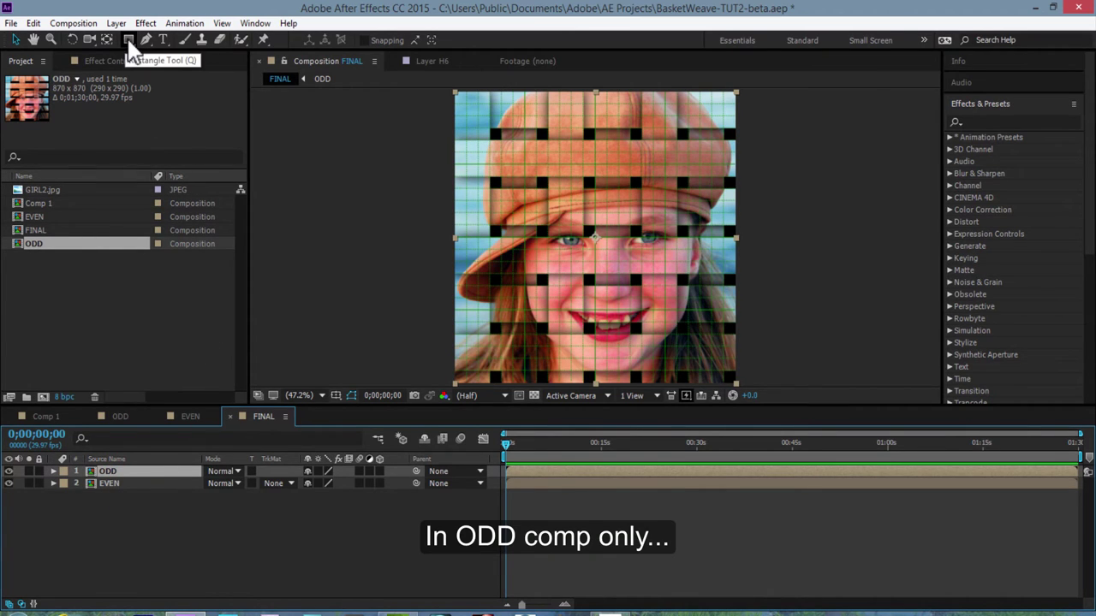
drag(127, 39, 183, 39)
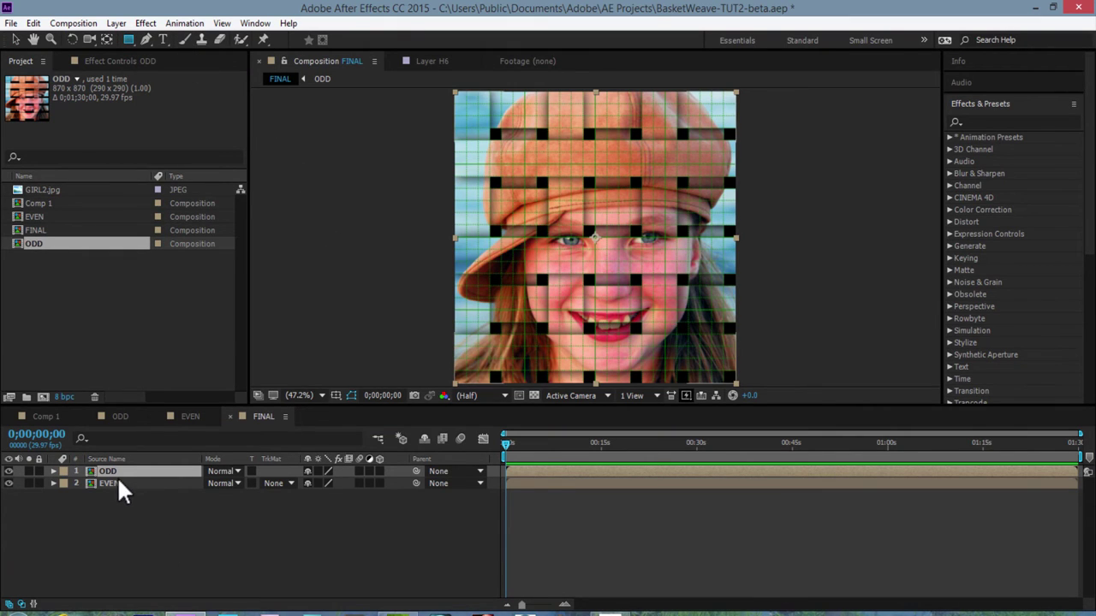
click(120, 416)
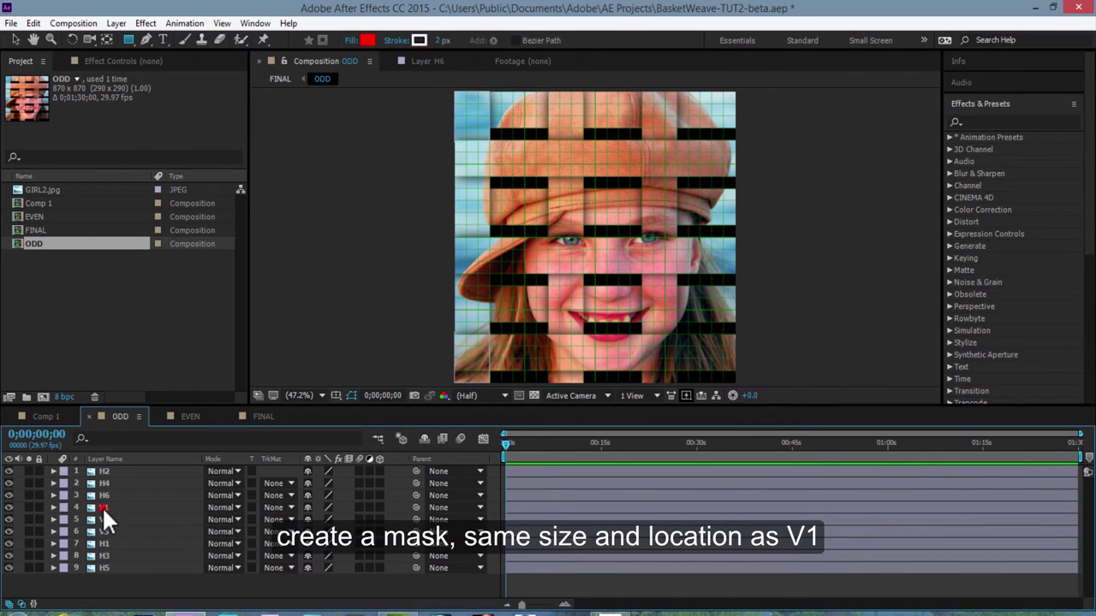
click(101, 506)
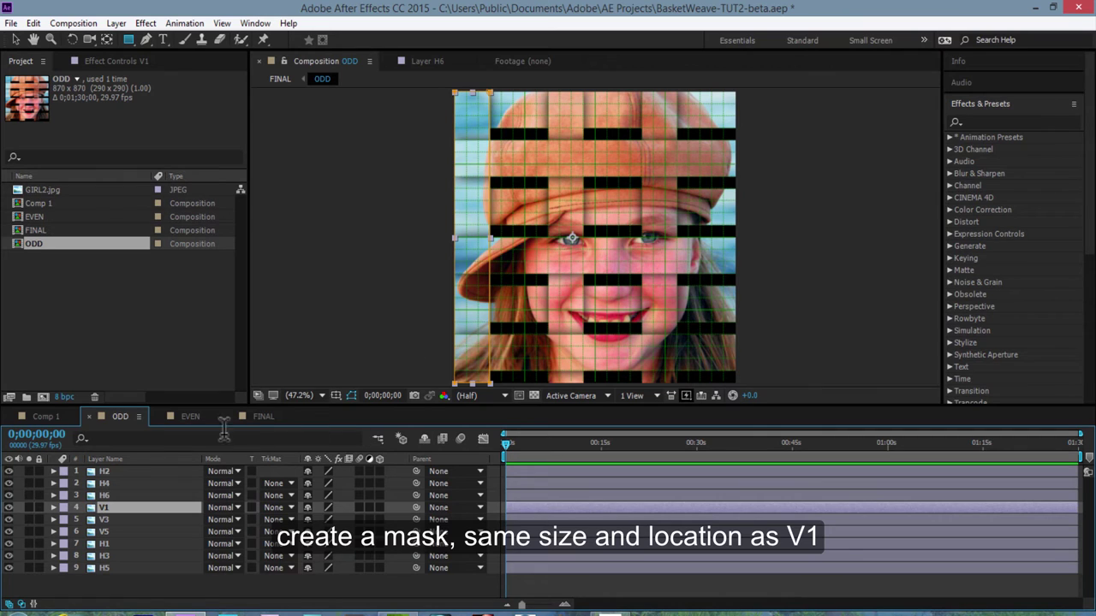
click(257, 417)
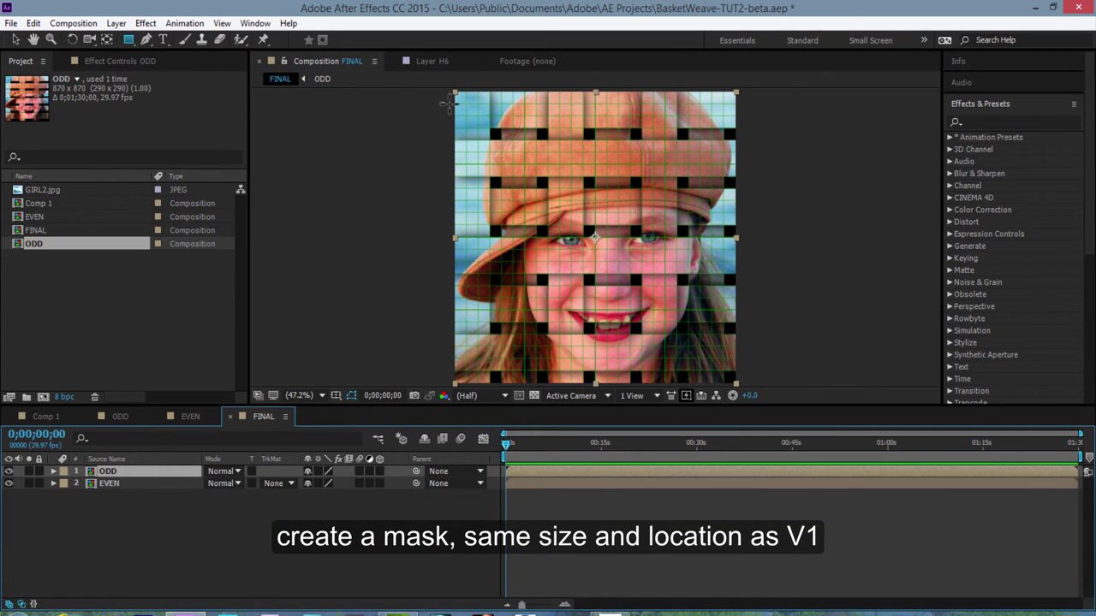
drag(455, 92, 482, 272)
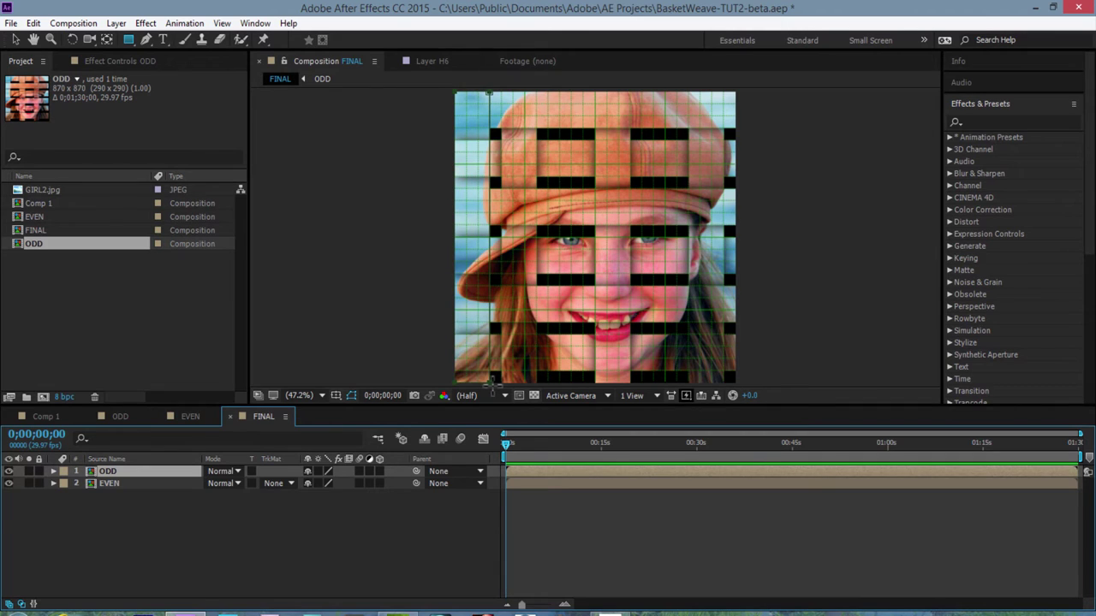
drag(482, 272, 493, 380)
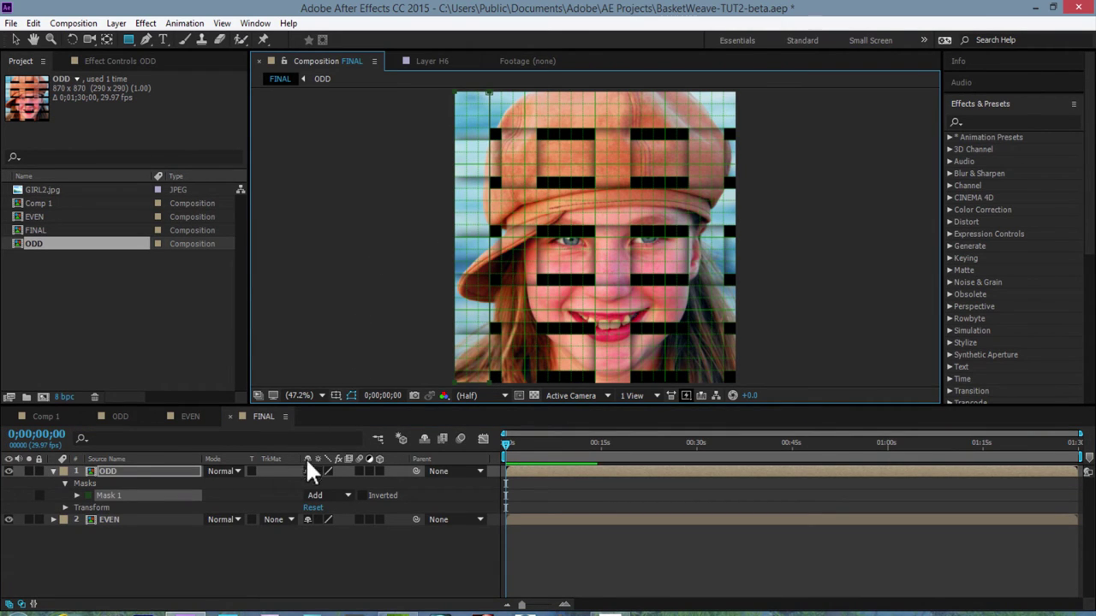
Step: Draw a second rectangle mask on ODD matching the V3 strip, then check V5's bounds in ODD
click(120, 418)
click(104, 519)
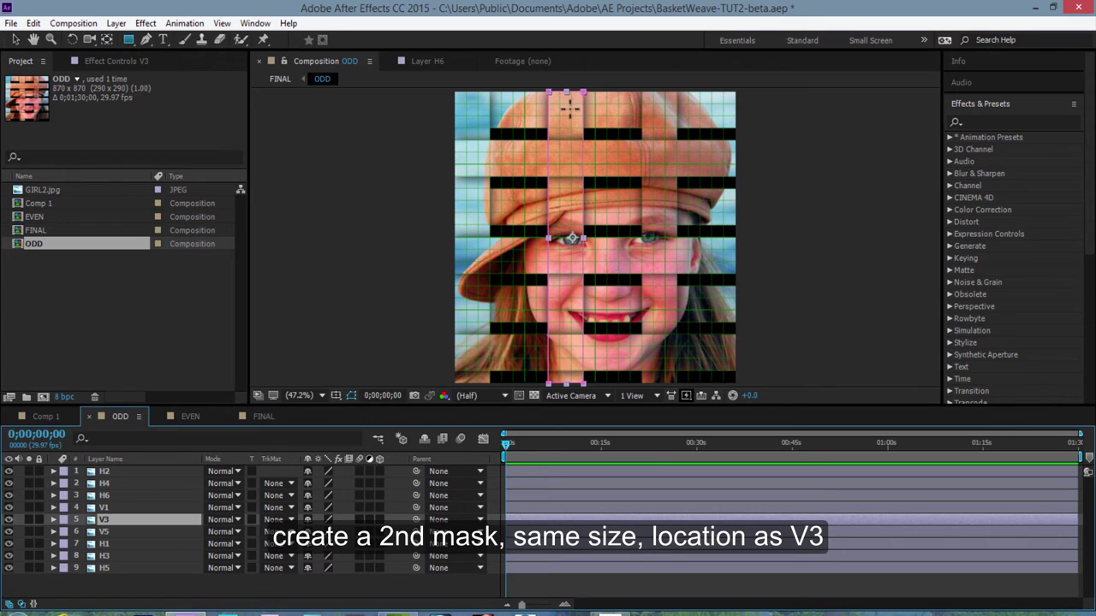
click(263, 417)
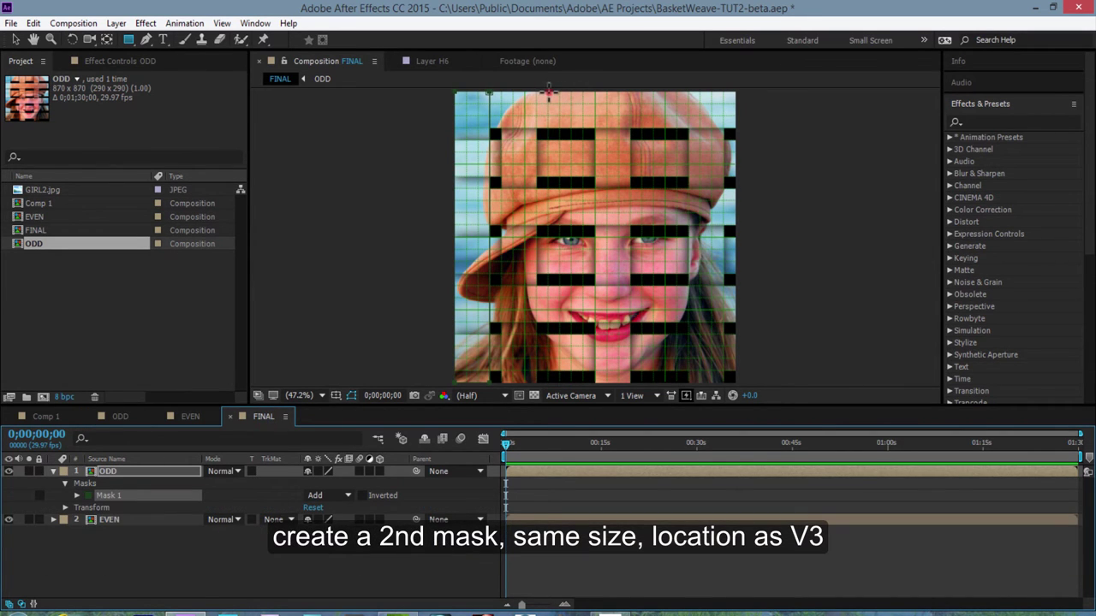
drag(549, 91, 582, 382)
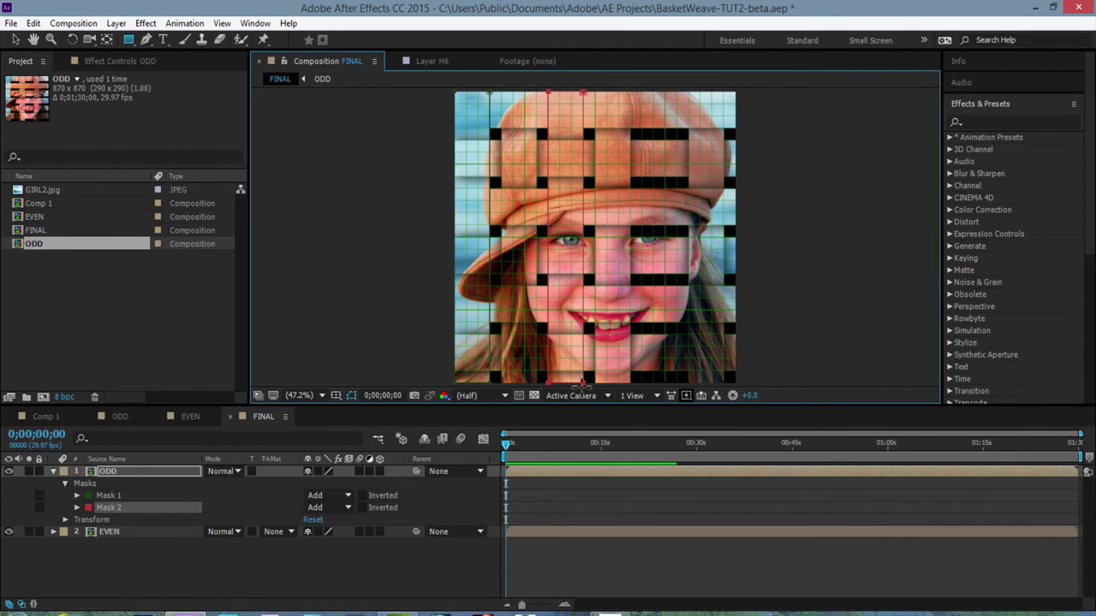
click(121, 417)
click(104, 532)
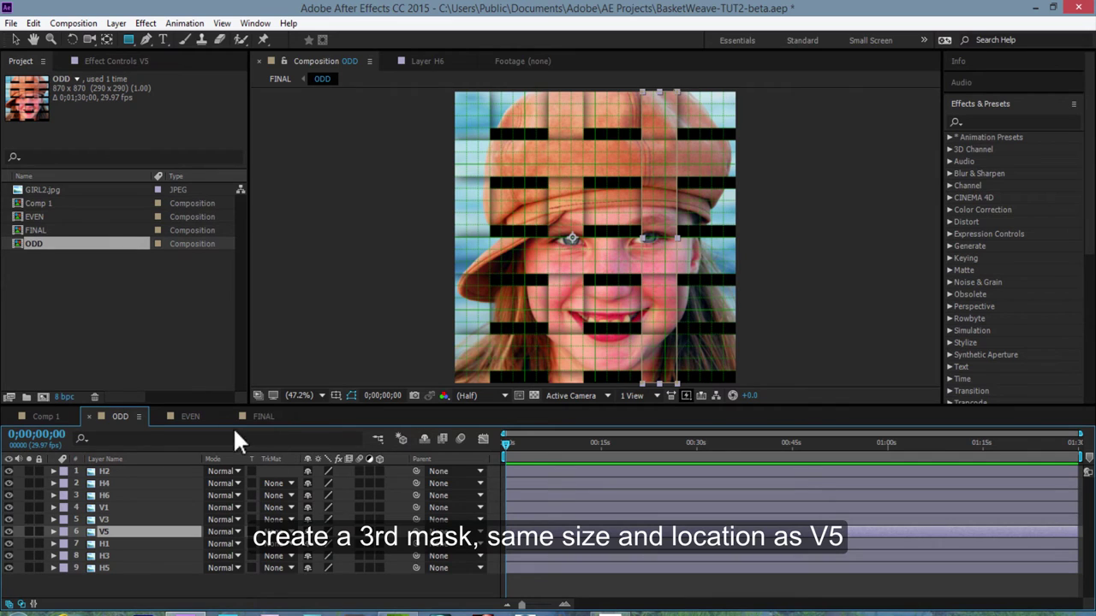
Step: Back in FINAL, draw a third rectangle mask on ODD matching the V5 strip
click(262, 416)
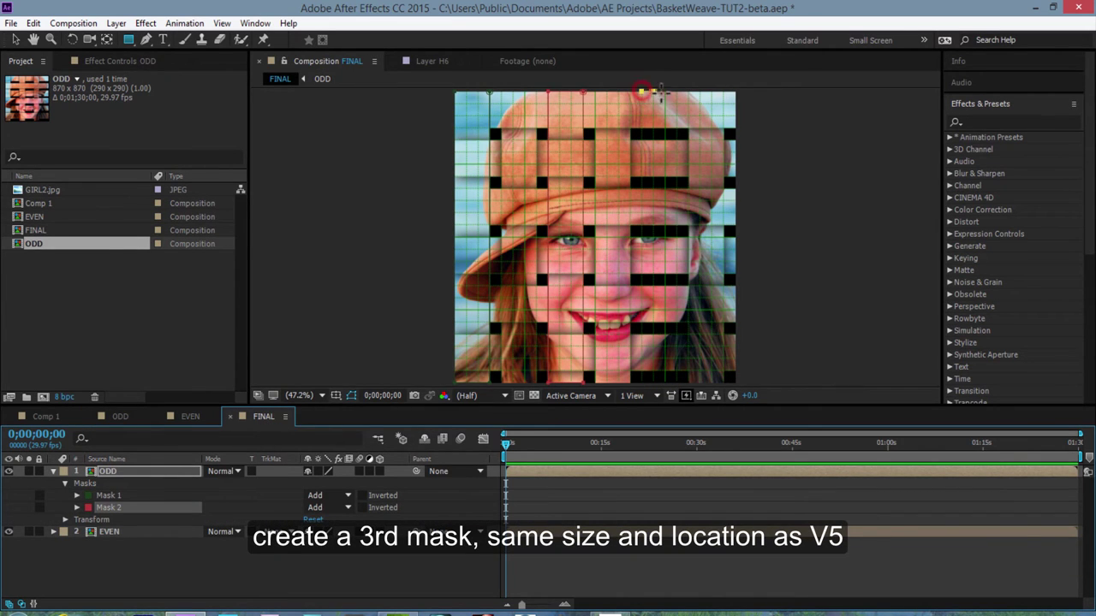
mouse_move(641, 92)
mouse_down()
mouse_move(677, 129)
mouse_move(682, 382)
mouse_up()
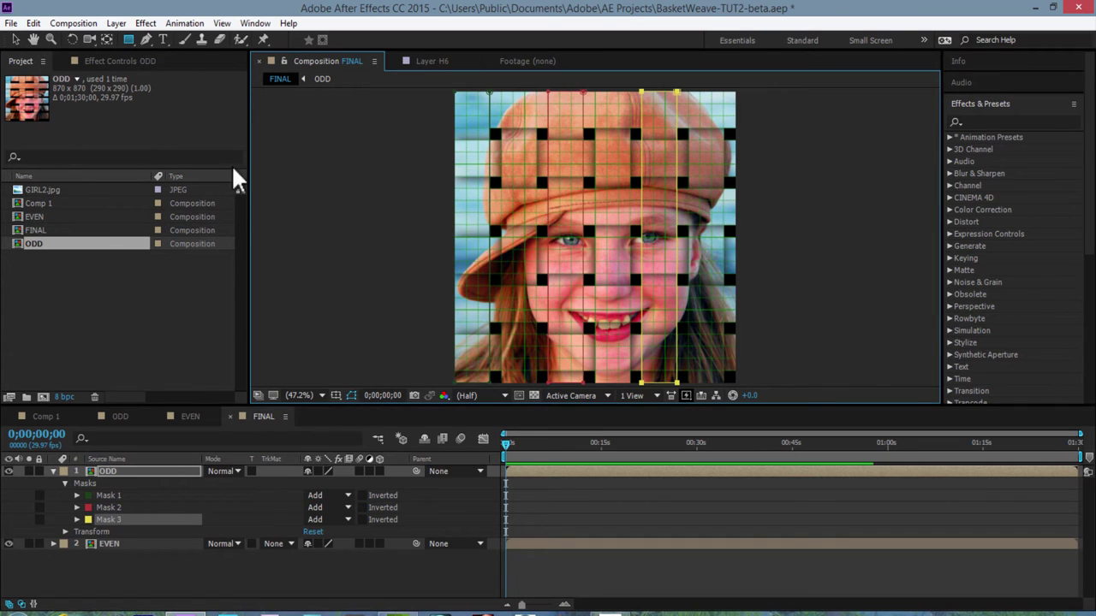
click(15, 40)
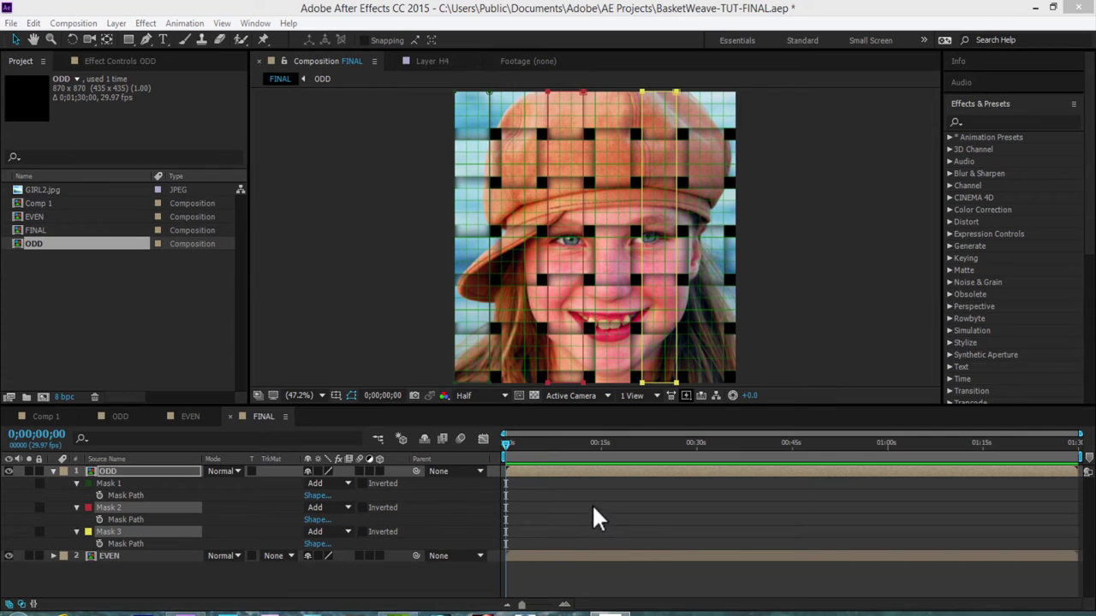
Step: Deselect the masks and ODD layer, then turn off View > Snap to Grid
click(119, 483)
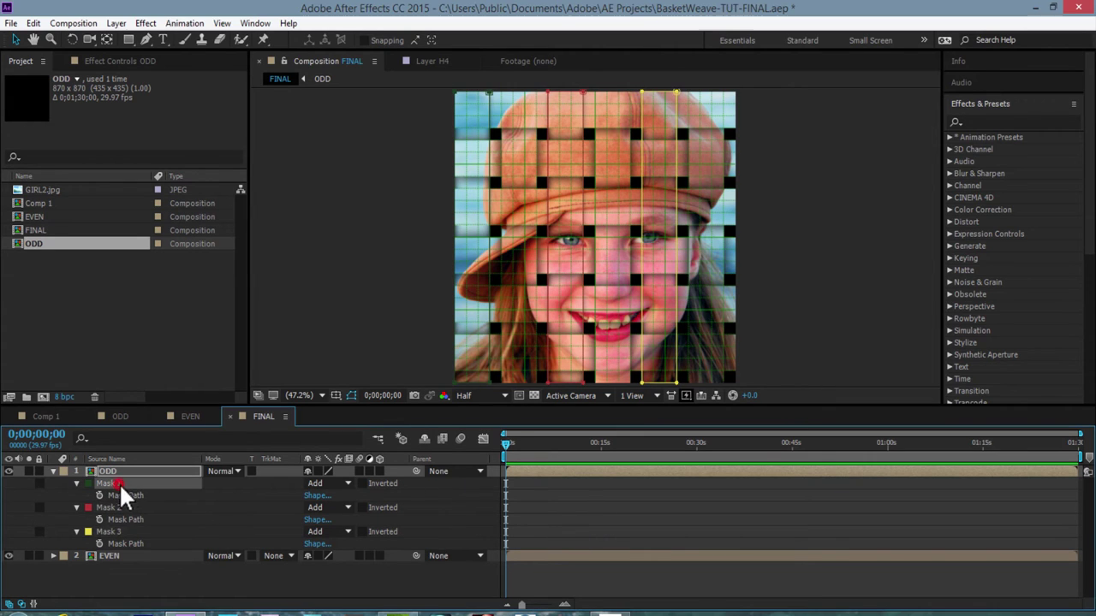
shift+click(117, 526)
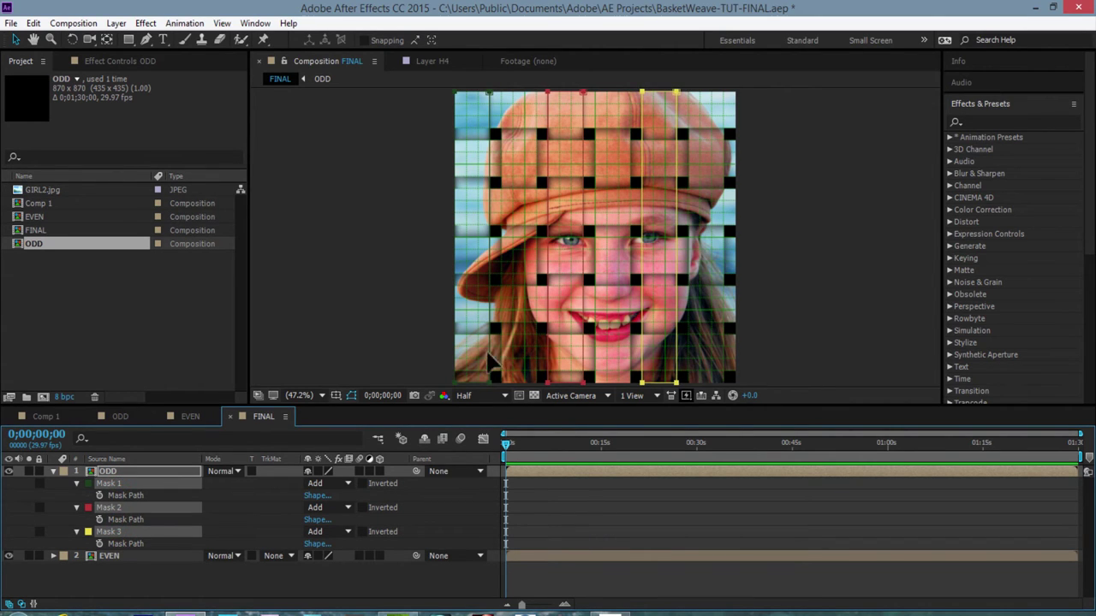
click(439, 501)
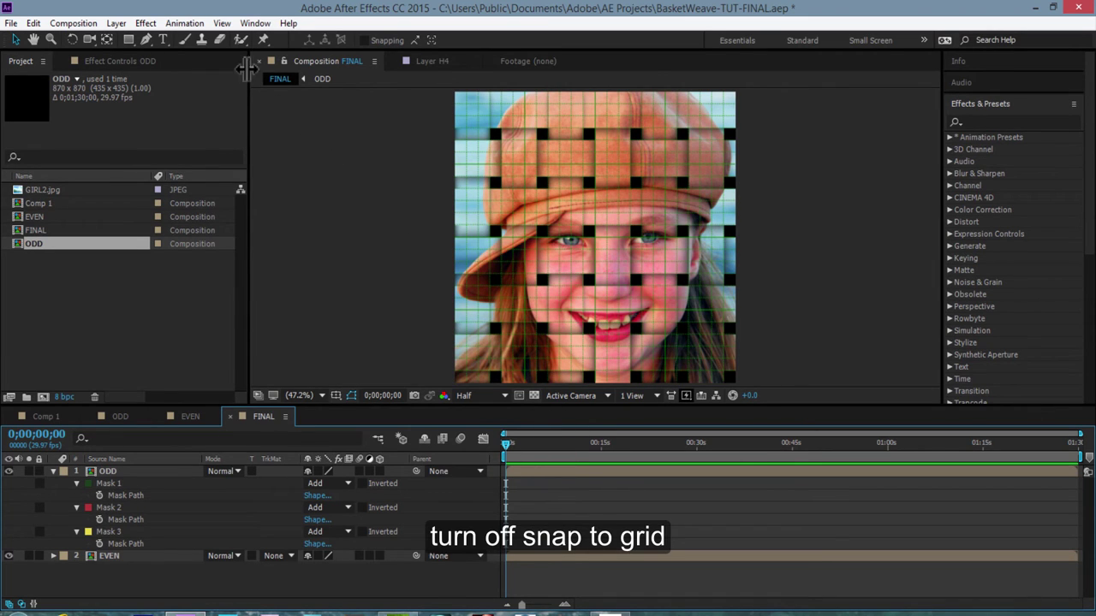
click(222, 23)
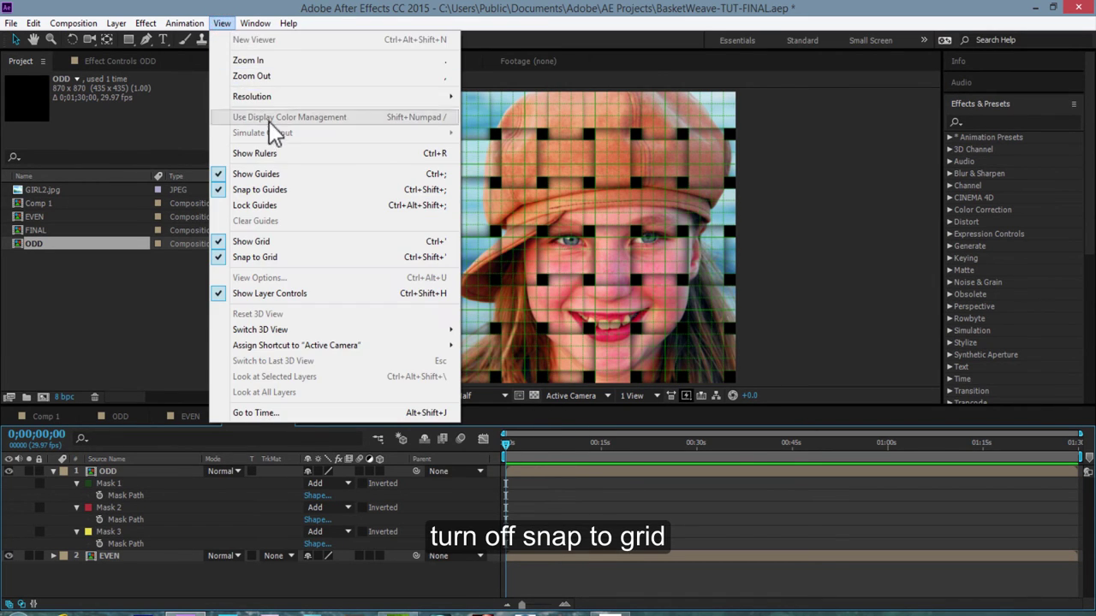
click(276, 257)
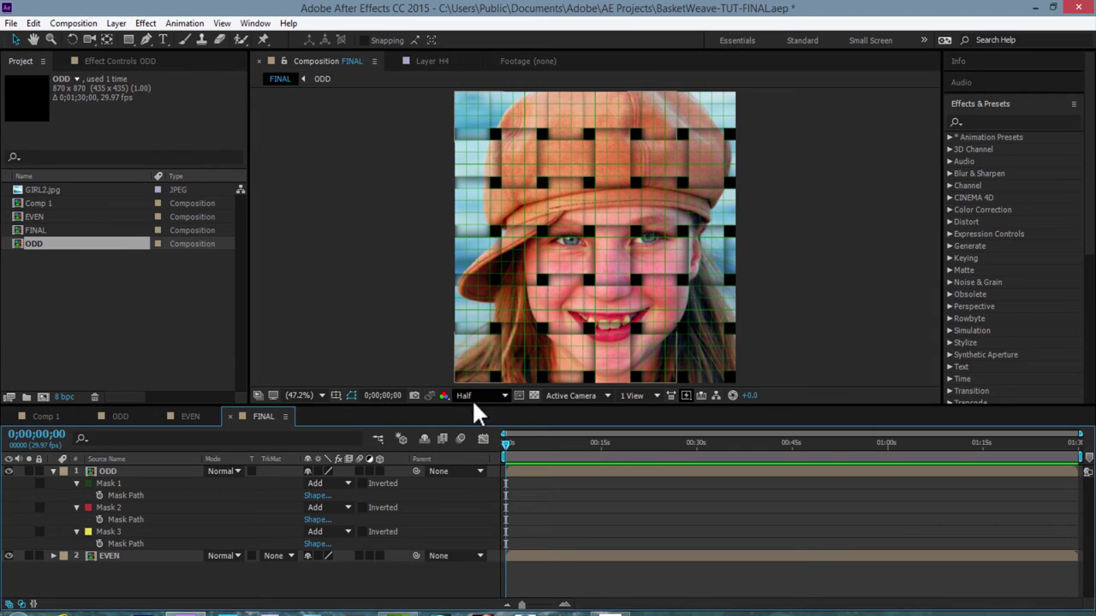
drag(493, 411, 451, 463)
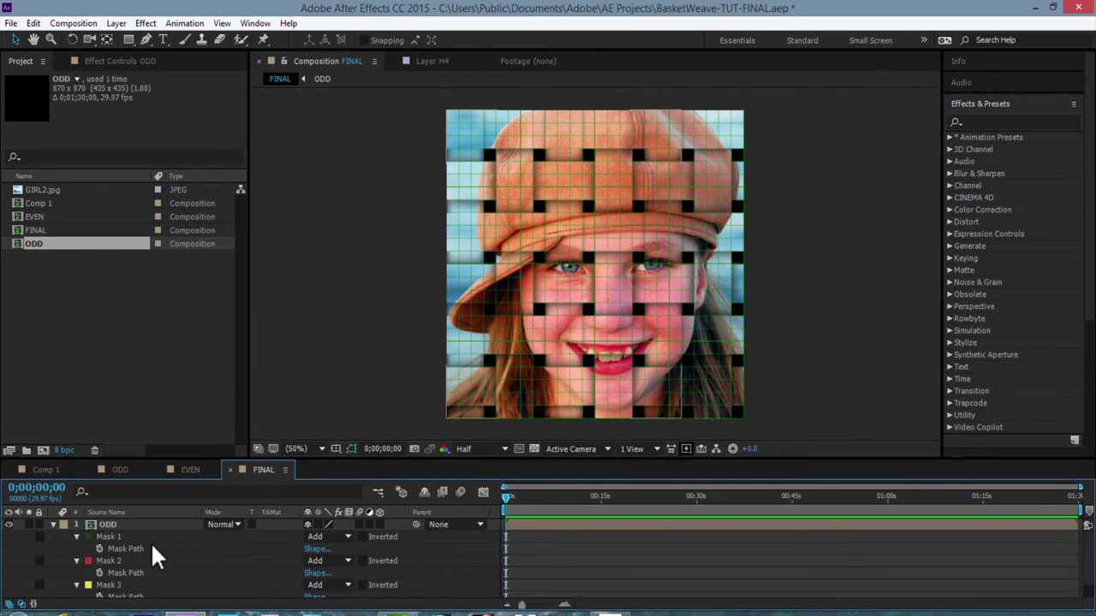
Step: Select Mask 1's left-edge vertices and nudge them into line with the woven strips
click(120, 537)
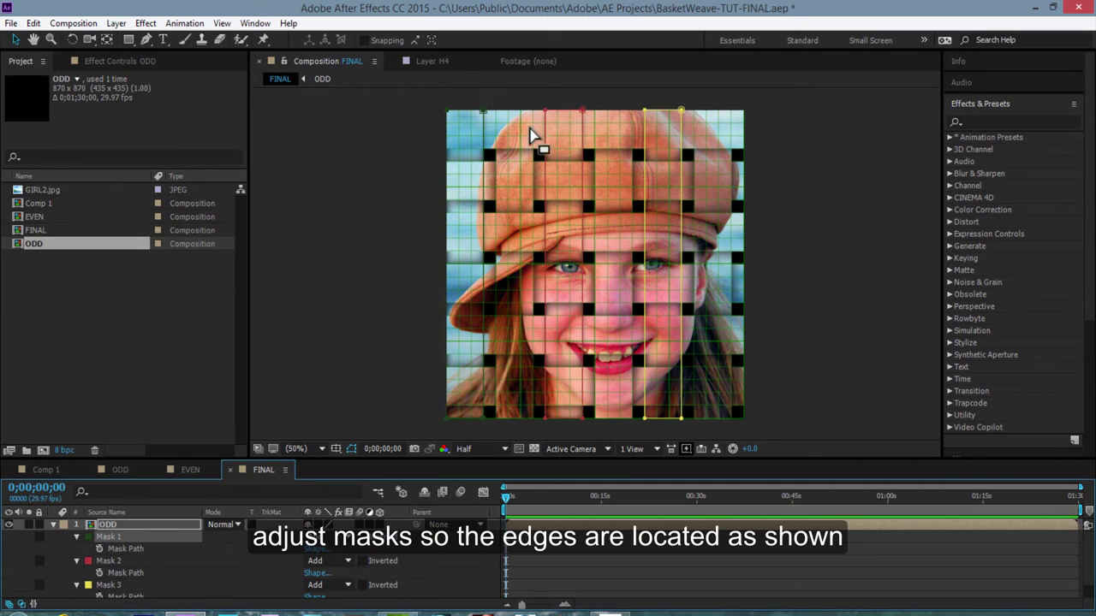
mouse_move(500, 110)
mouse_down()
mouse_move(506, 370)
mouse_move(489, 440)
mouse_up()
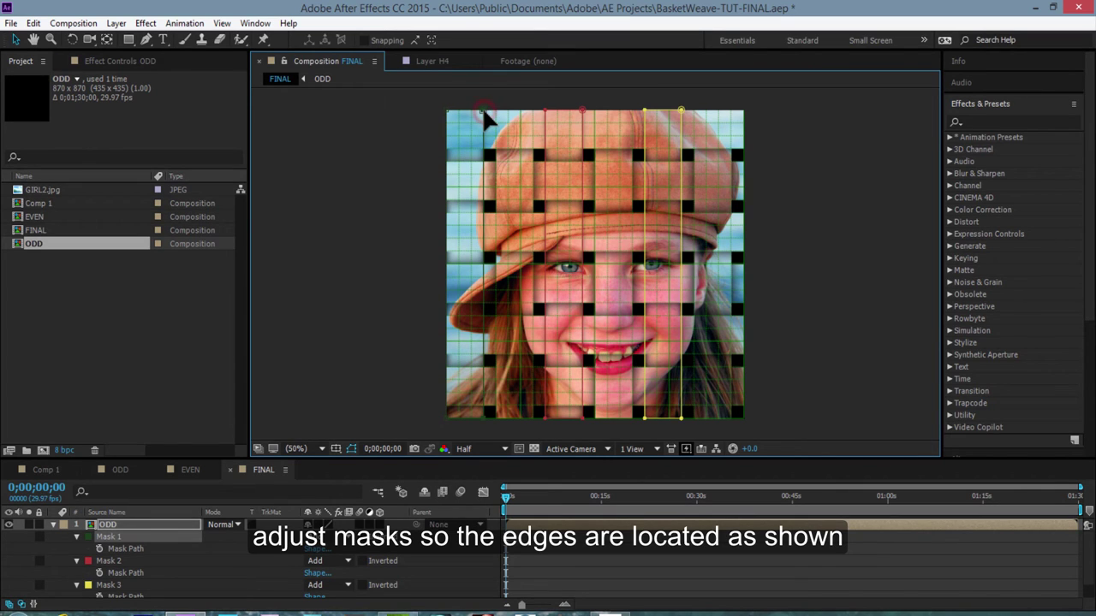
drag(484, 112, 493, 114)
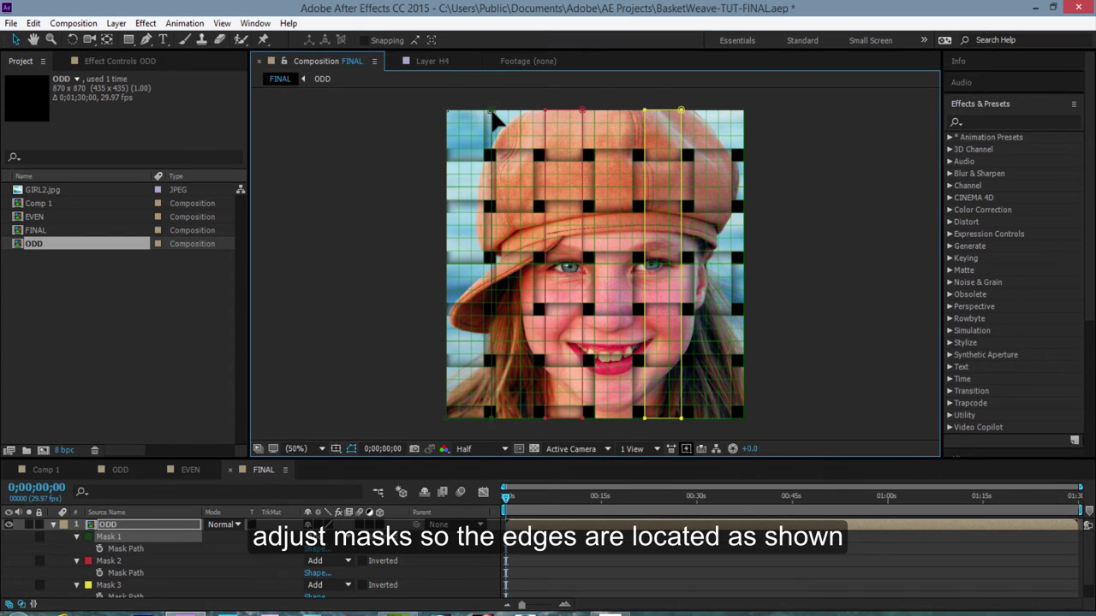
click(492, 115)
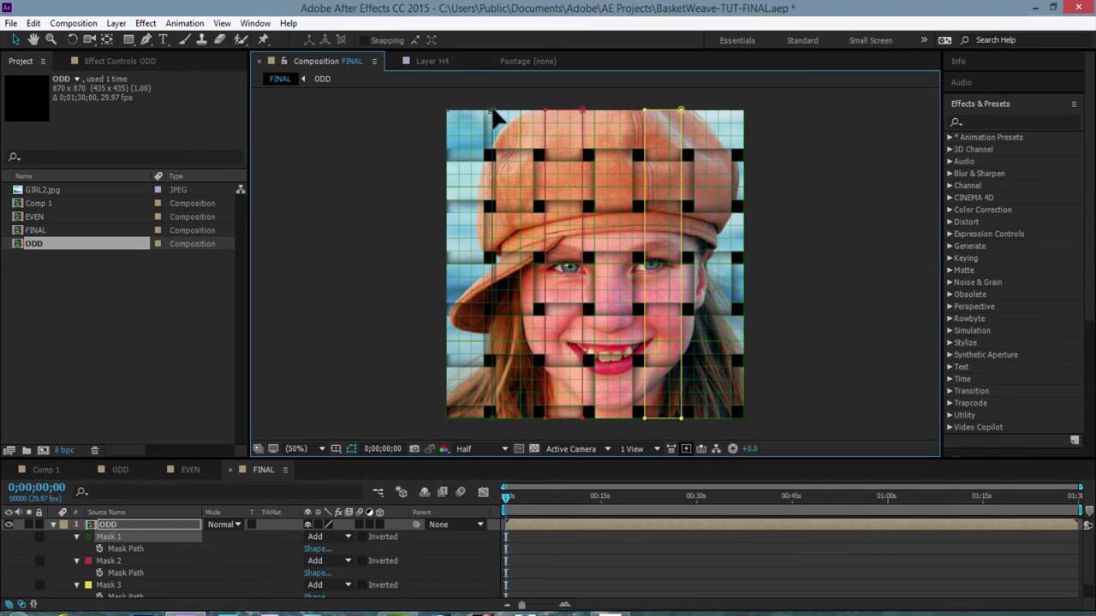
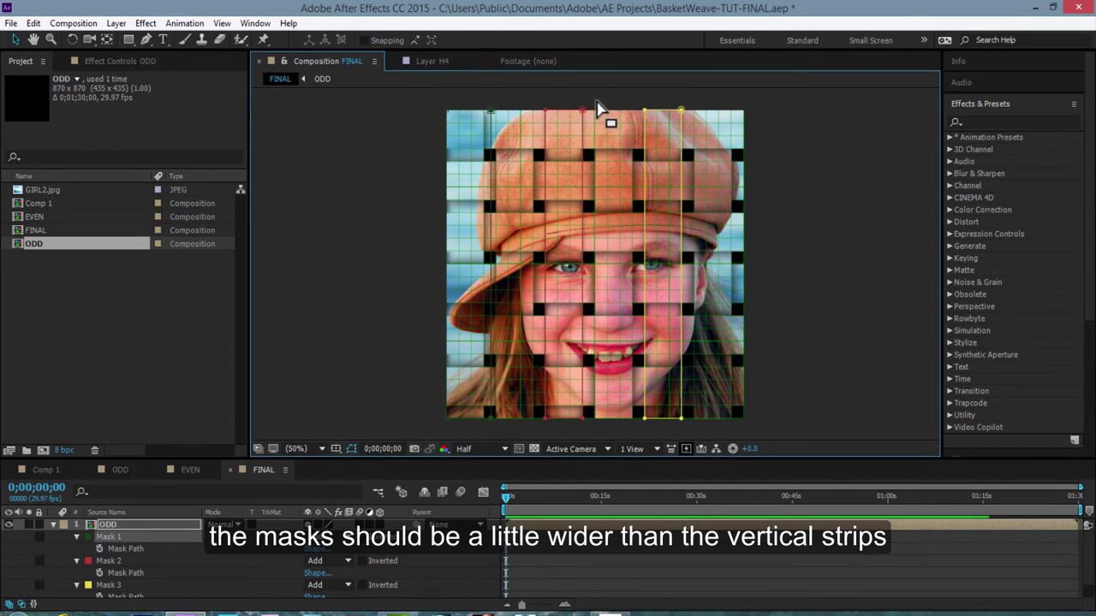
Step: Draw a tall mask down the image and nudge its edges so it overhangs the strip
drag(600, 106, 572, 419)
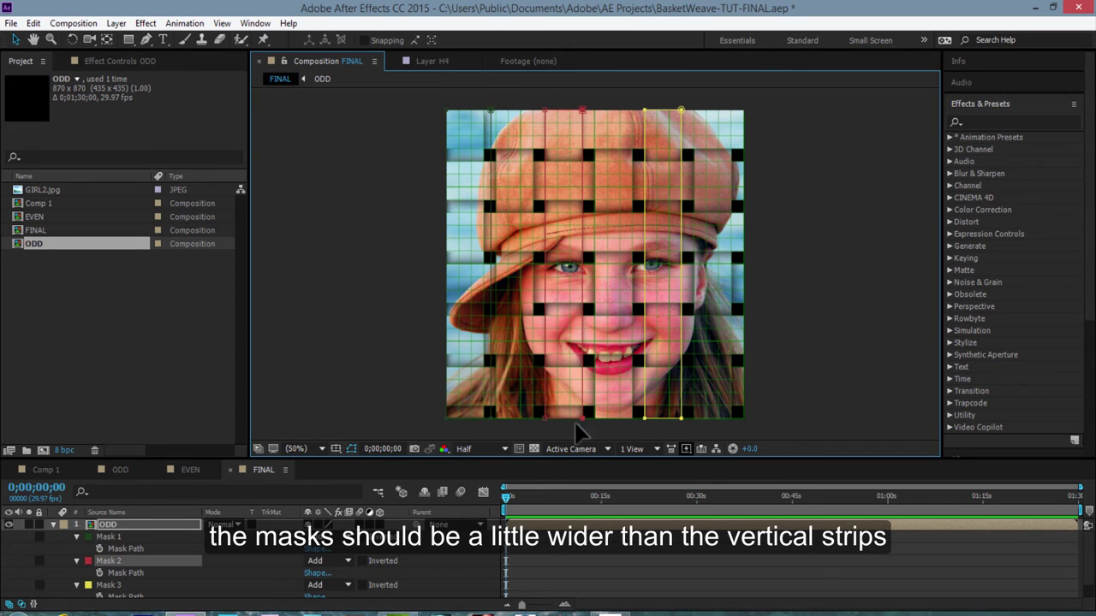
drag(583, 420, 588, 420)
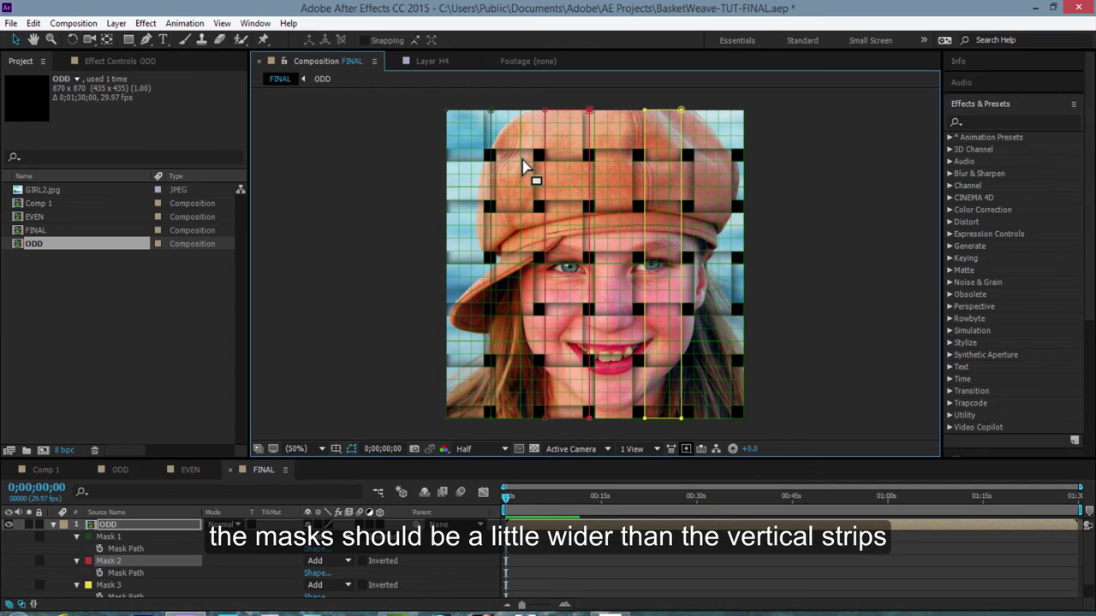
drag(537, 101, 548, 359)
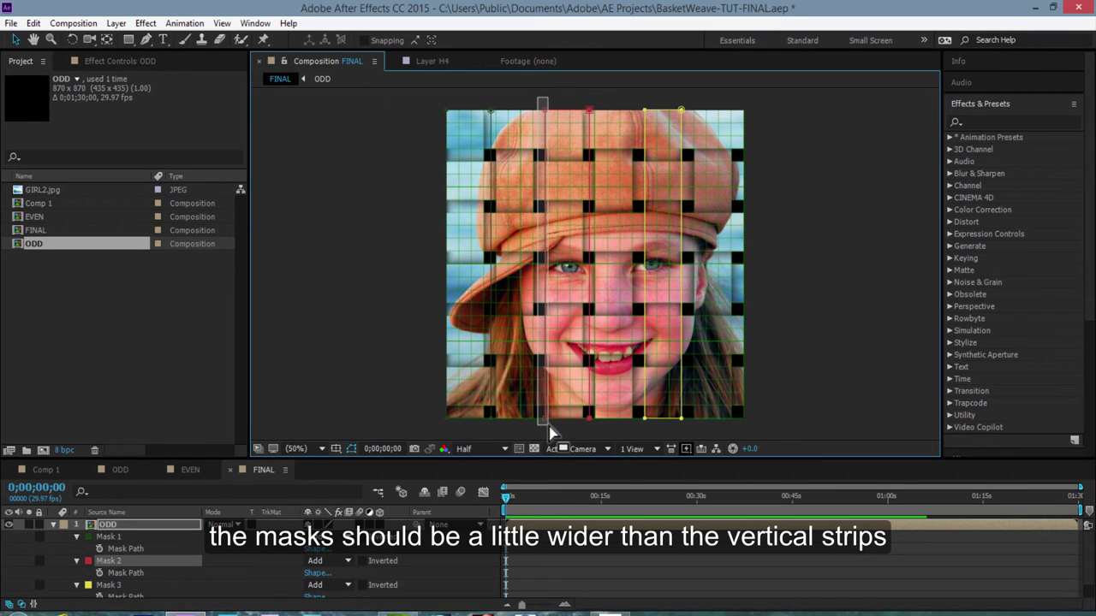
click(545, 419)
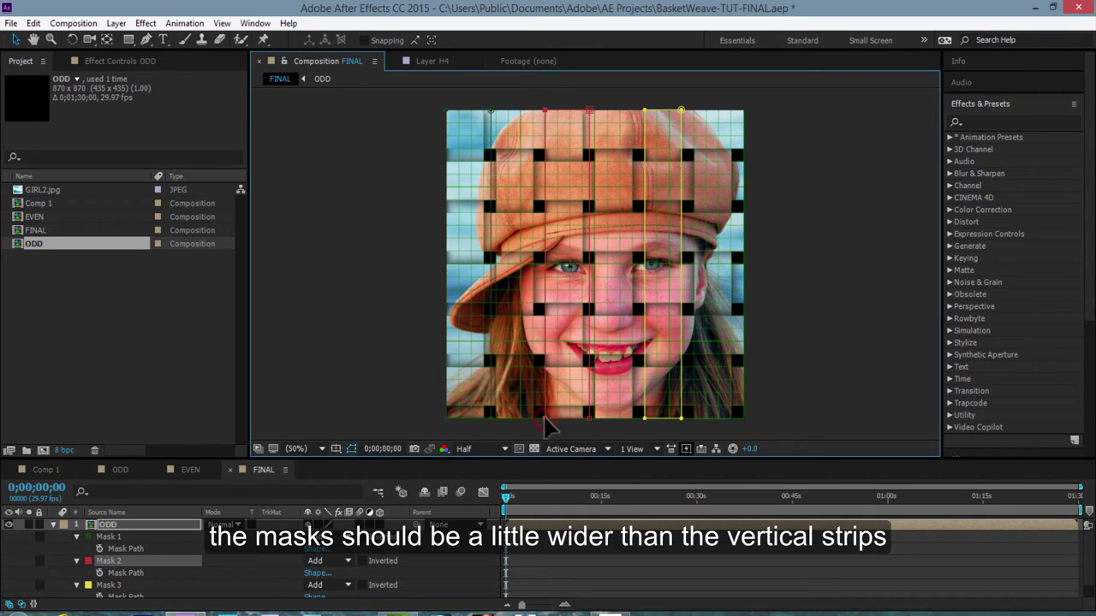
drag(543, 419, 539, 420)
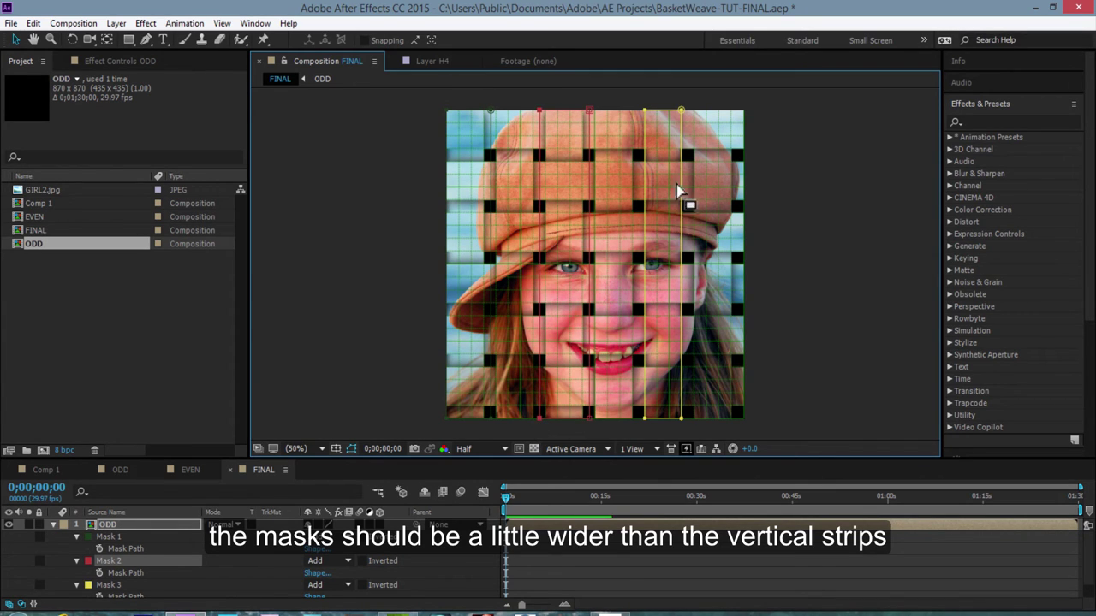
Step: Stretch the third mask's edge points wider than its vertical strip
mouse_move(638, 101)
mouse_down()
mouse_move(636, 419)
mouse_move(656, 435)
mouse_move(639, 419)
mouse_up()
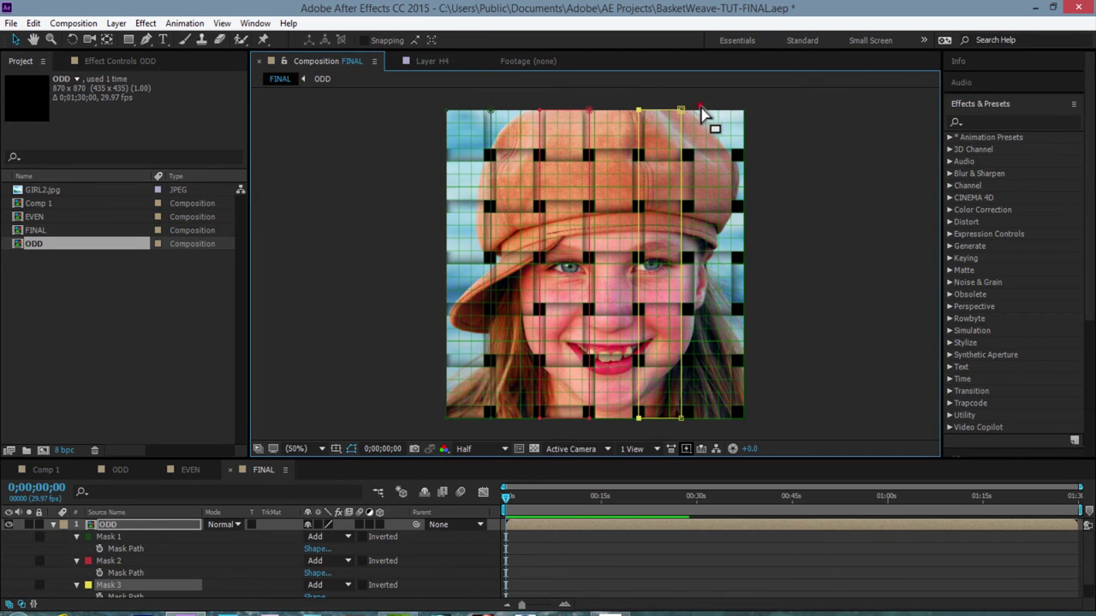
mouse_move(701, 108)
mouse_down()
mouse_move(670, 441)
mouse_move(698, 420)
mouse_move(686, 421)
mouse_up()
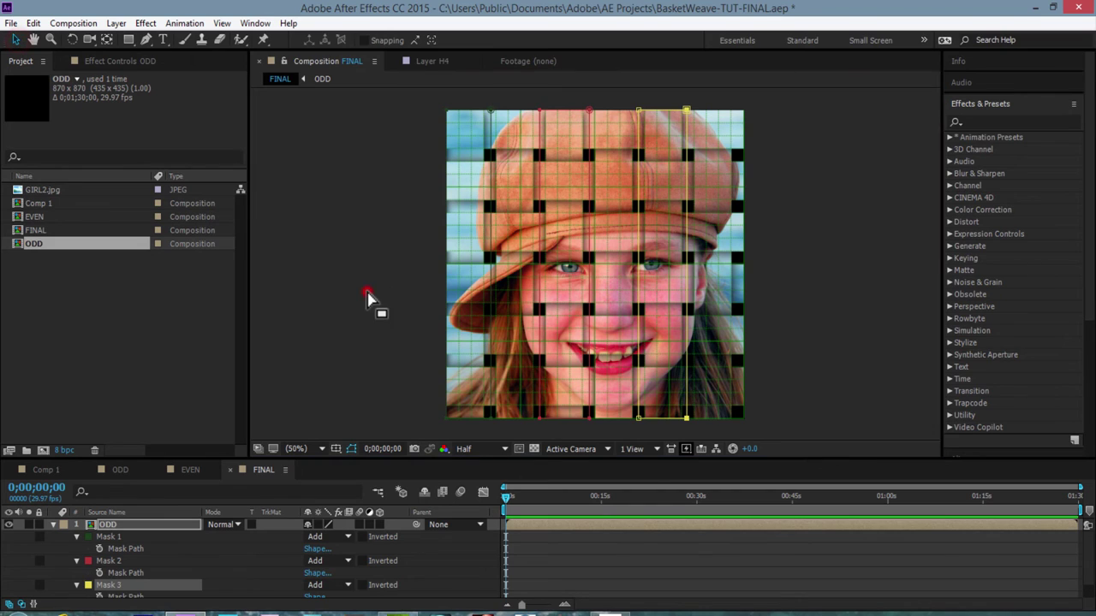
click(632, 526)
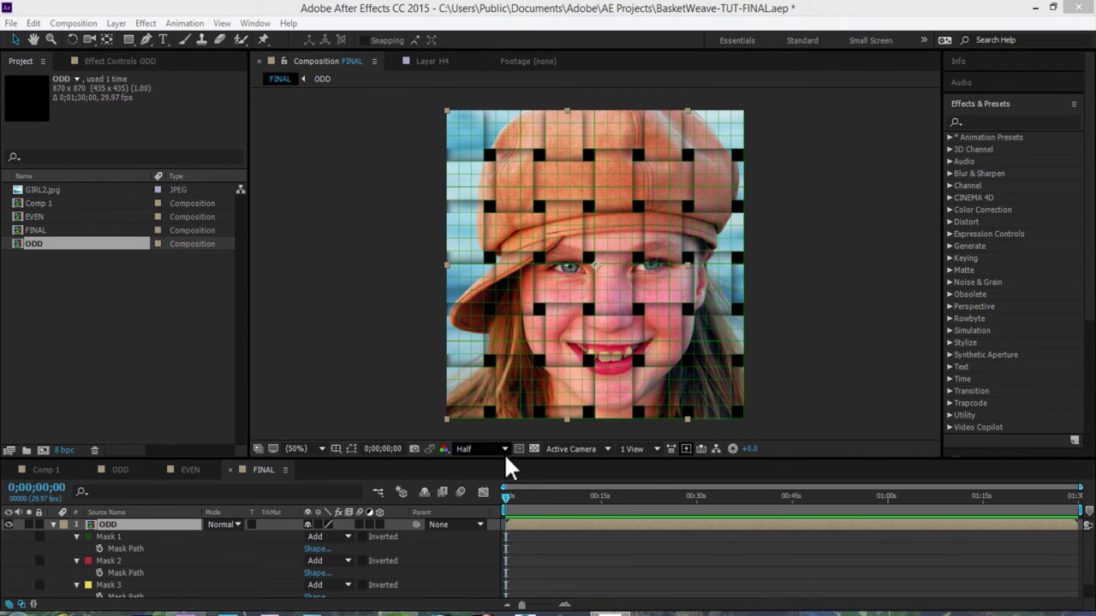
drag(534, 460, 533, 431)
Step: Set the viewer magnification to Fit up to 100%
click(322, 432)
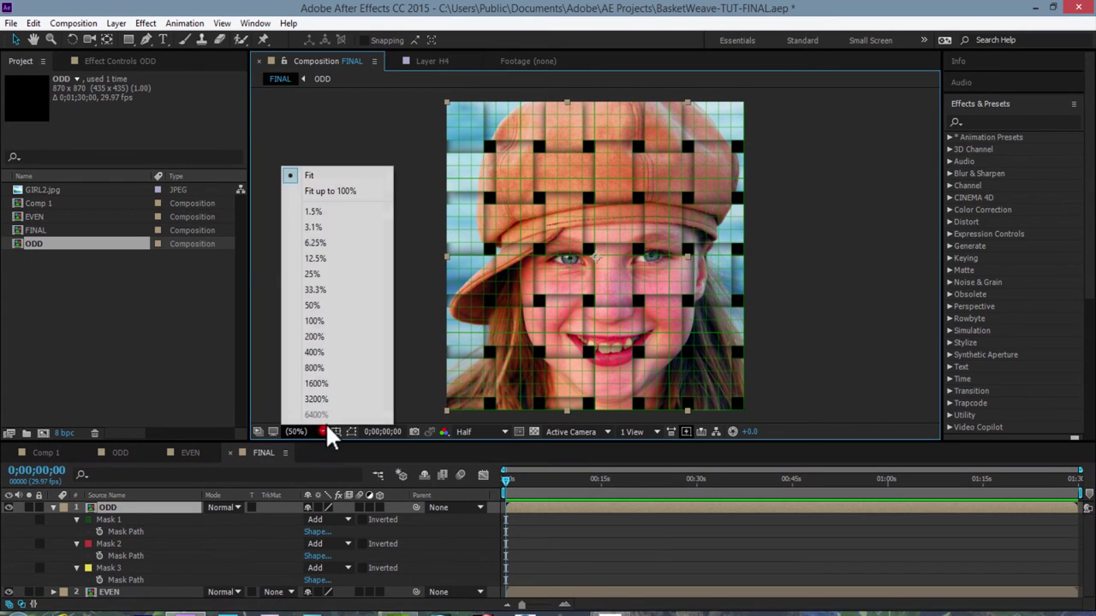
click(331, 192)
mouse_move(548, 440)
mouse_down()
mouse_move(558, 419)
mouse_move(587, 408)
mouse_up()
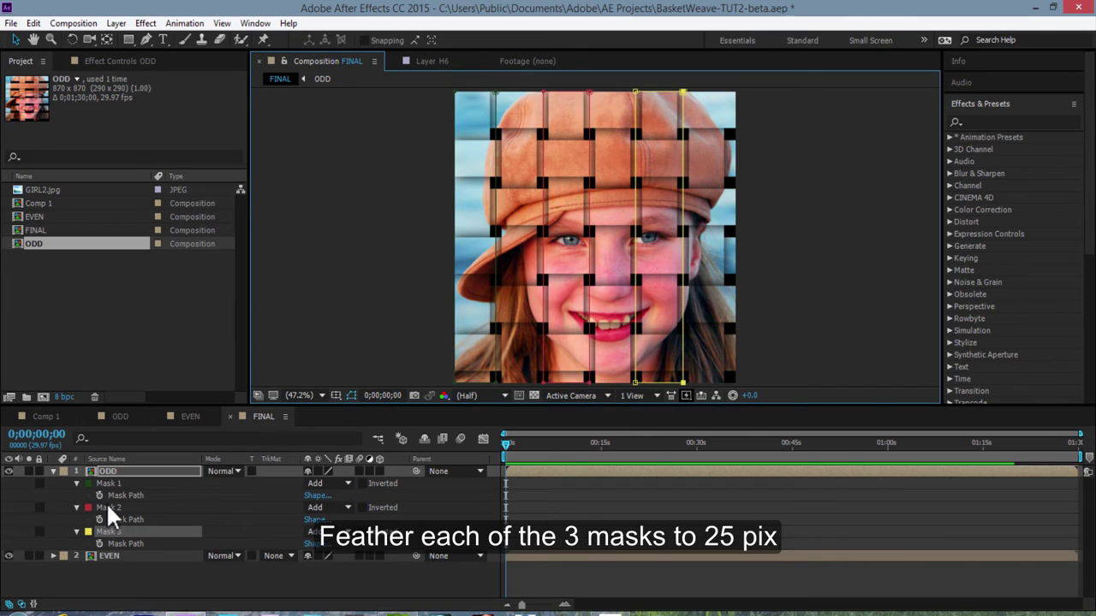
Step: Give Masks 1–3 a Mask Feather of 25 px, then collapse the layer properties
click(76, 483)
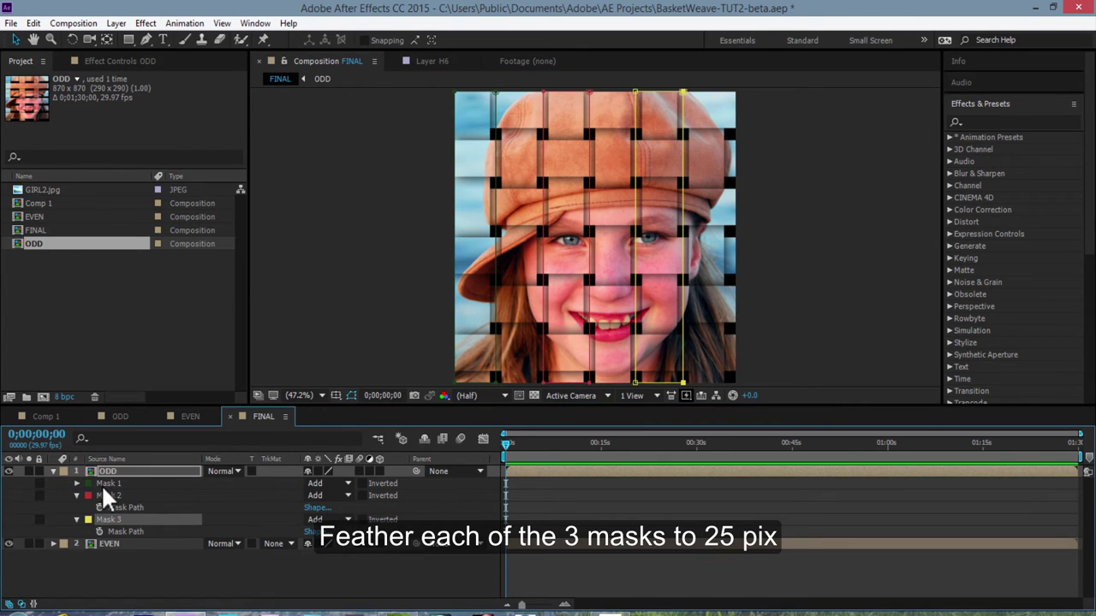
click(101, 483)
shift+click(106, 519)
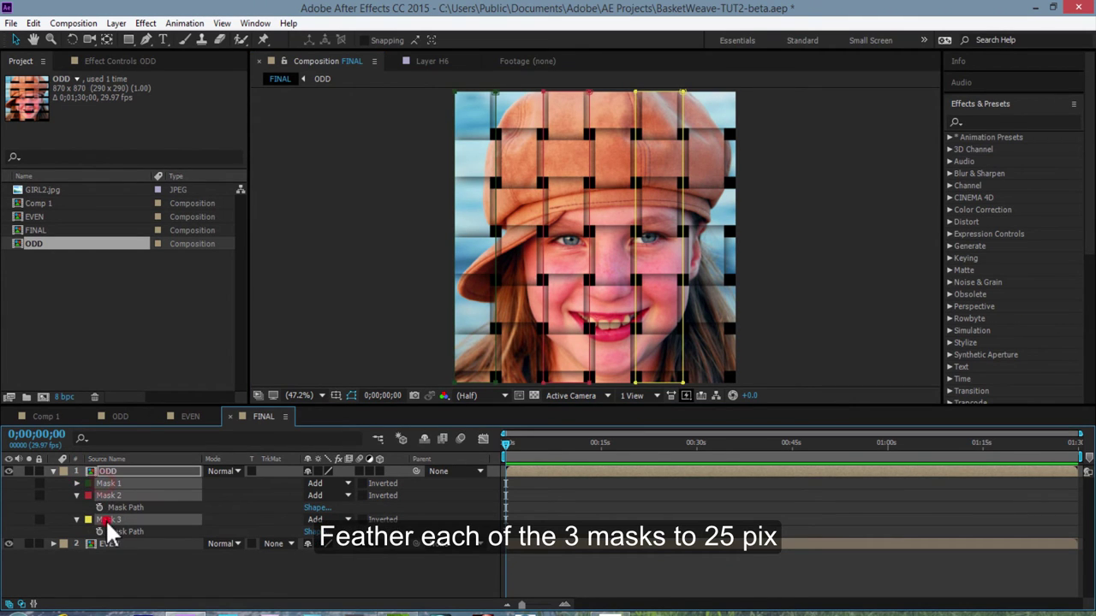
click(76, 484)
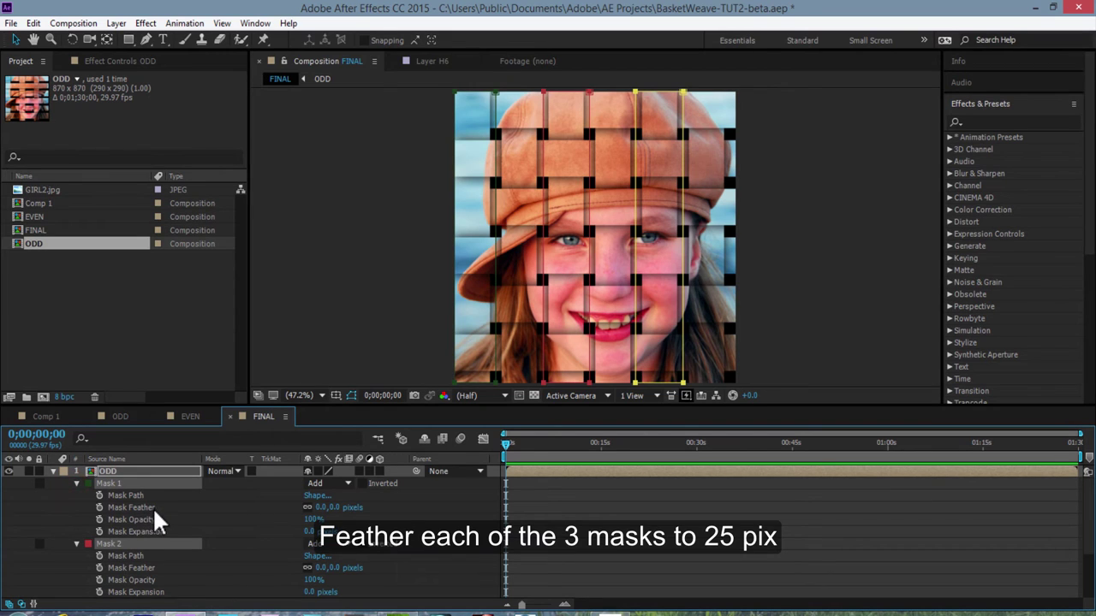
click(338, 507)
text(25)
click(398, 524)
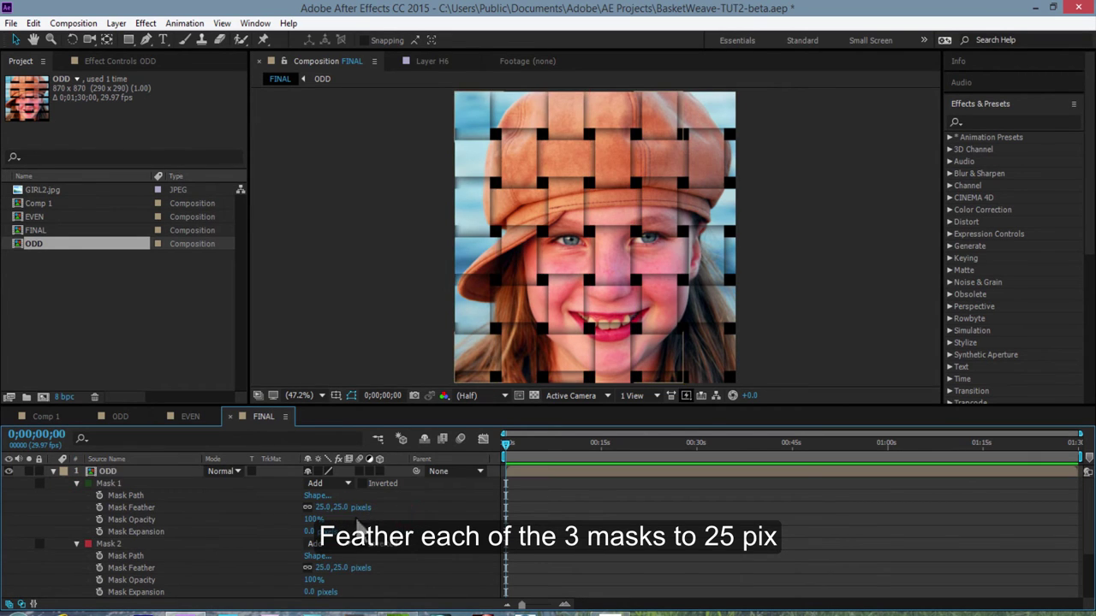
scroll(138, 572, down, 3)
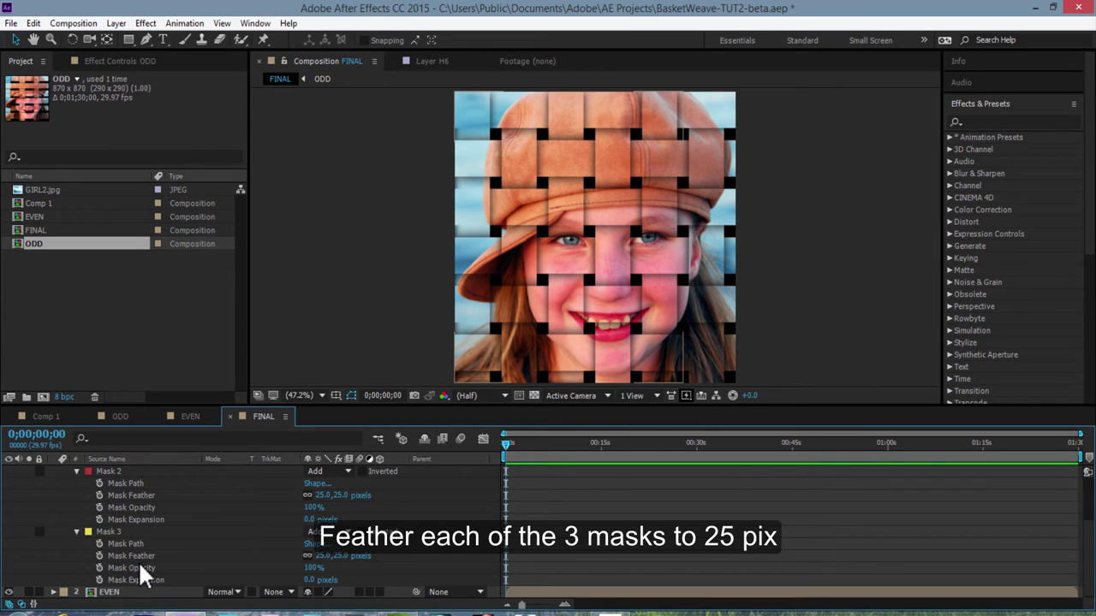
scroll(182, 516, up, 3)
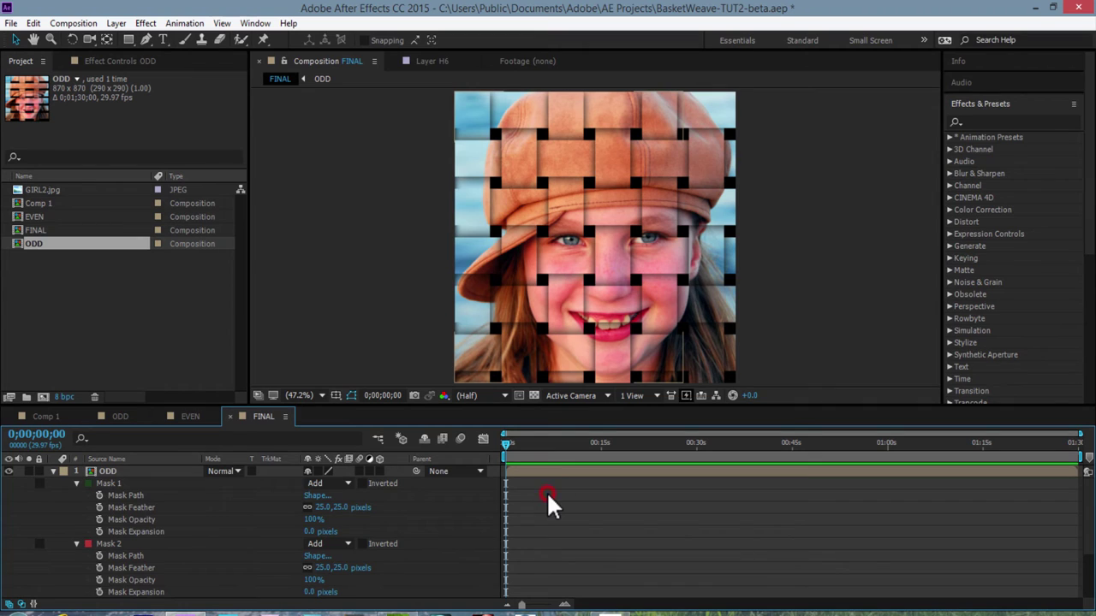
key(u)
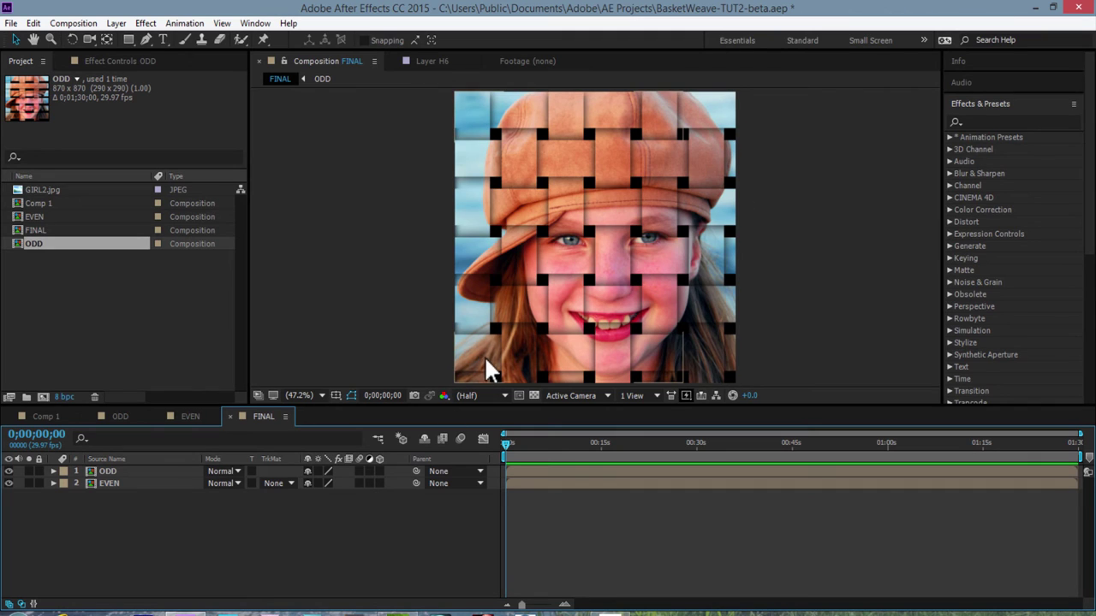
Step: Check the ODD and EVEN layers for masks in FINAL
click(111, 472)
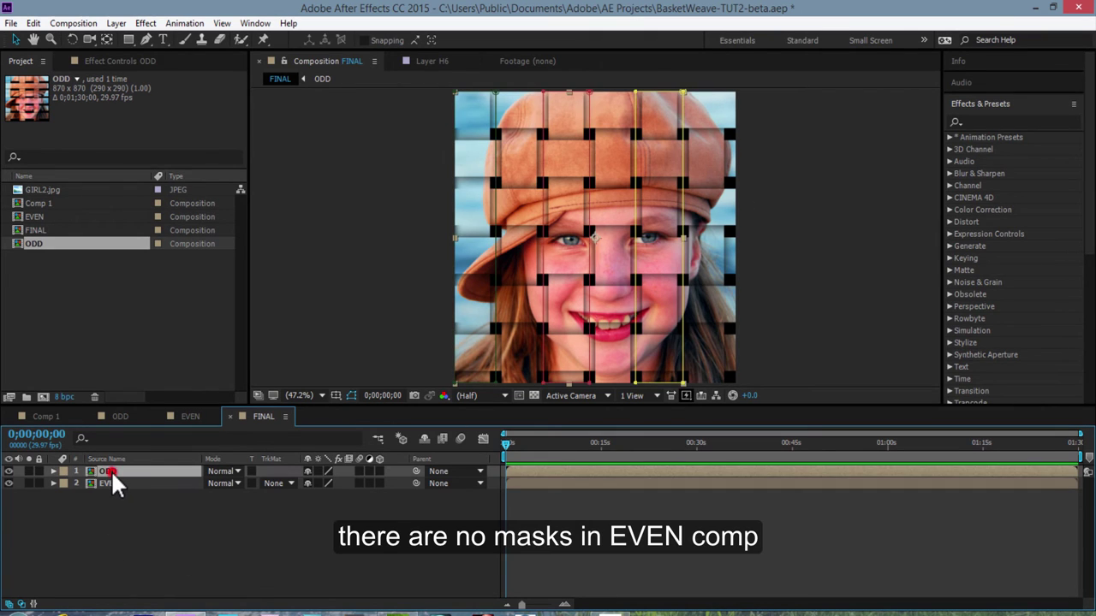
key(m)
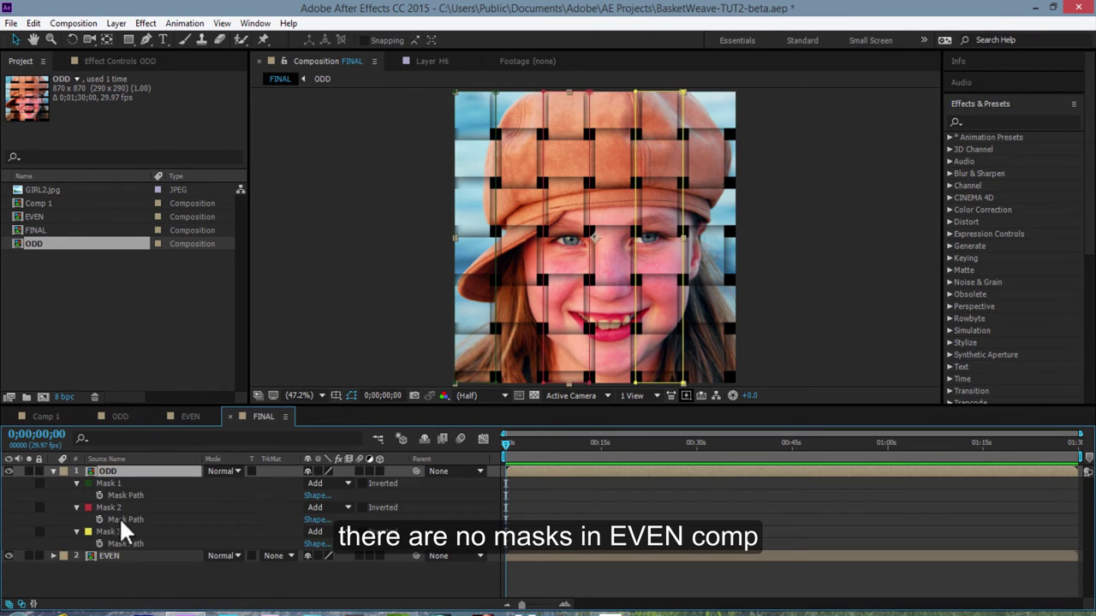
key(m)
click(111, 481)
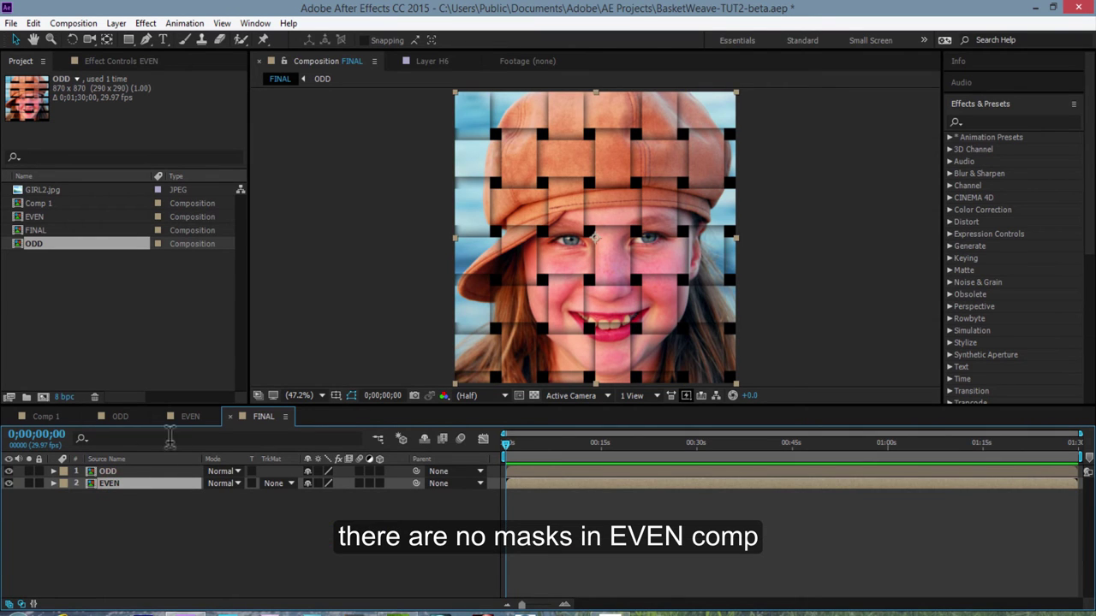
Step: Turn off View > Show Grid in the ODD comp and then the EVEN comp
click(121, 416)
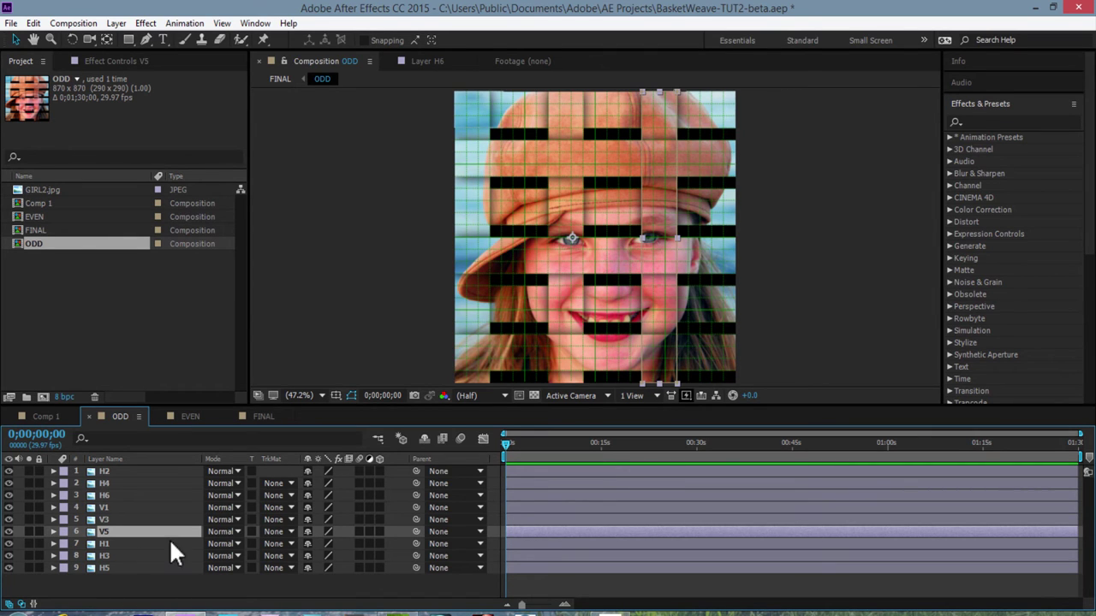
click(221, 23)
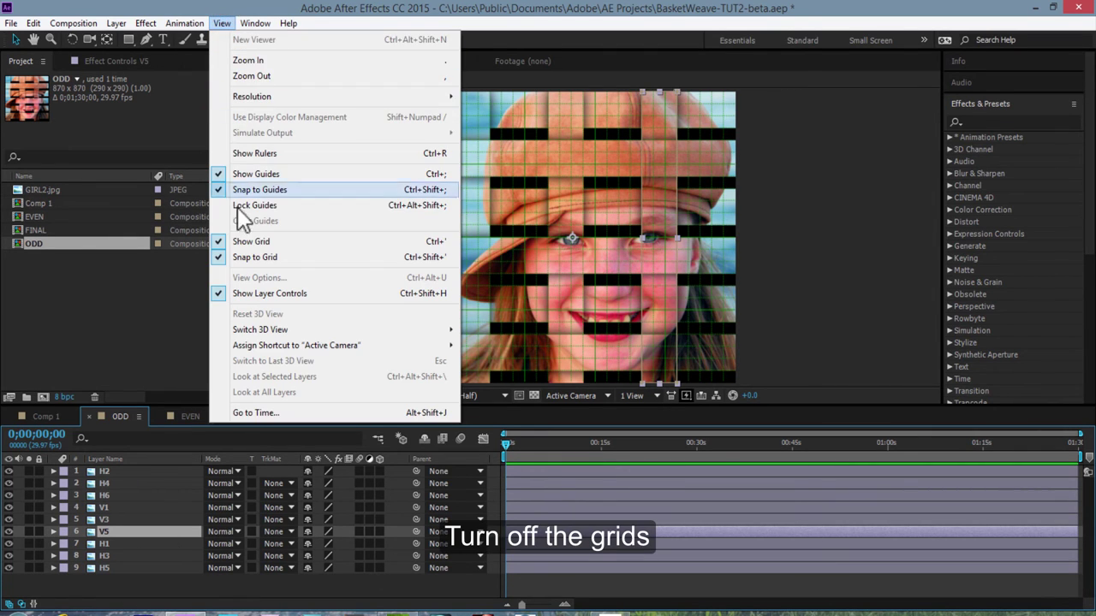
click(255, 241)
click(188, 417)
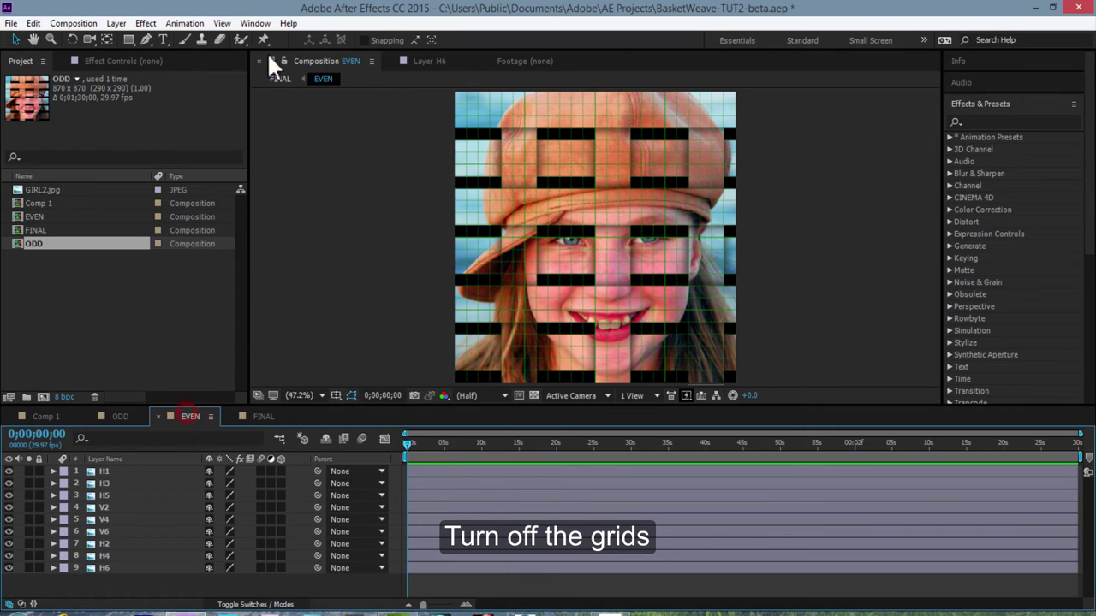
click(222, 23)
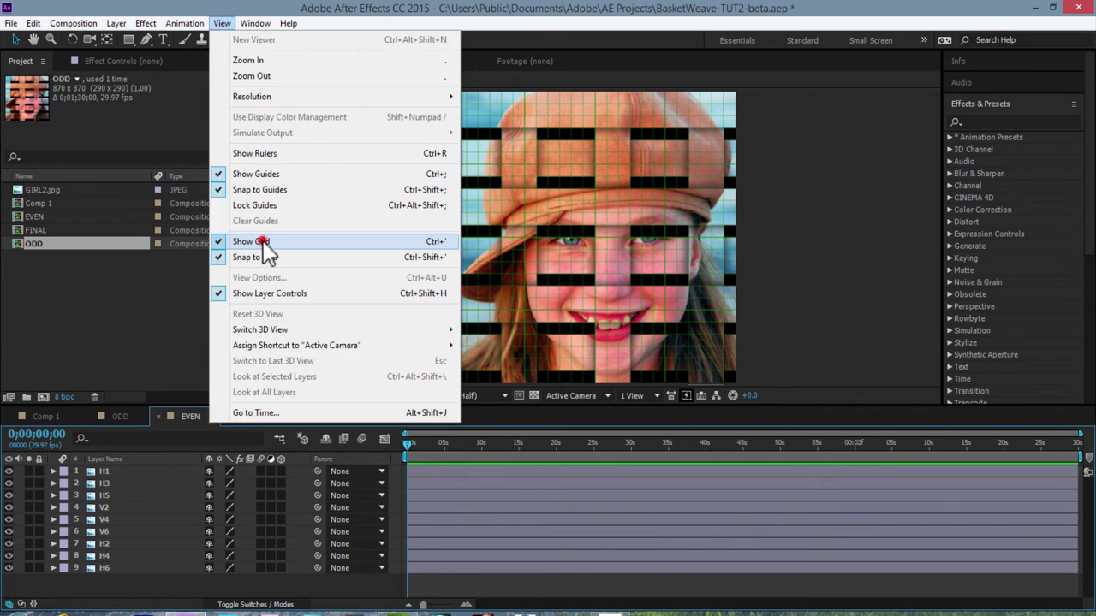
click(261, 242)
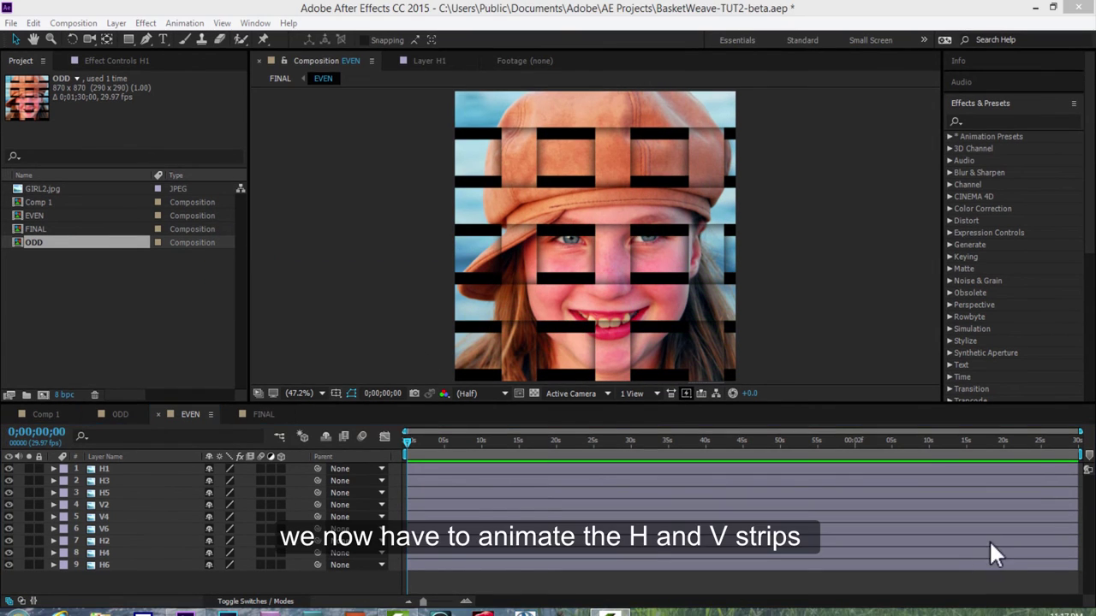
Step: Move the current time to 0;00;05;00 in EVEN
click(431, 473)
click(43, 431)
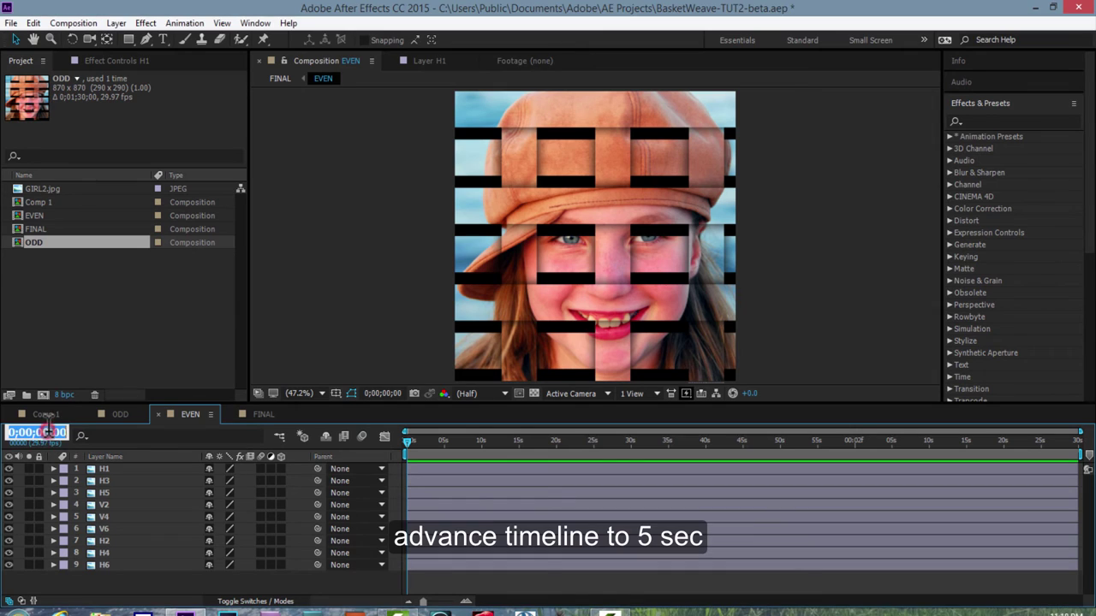
click(43, 432)
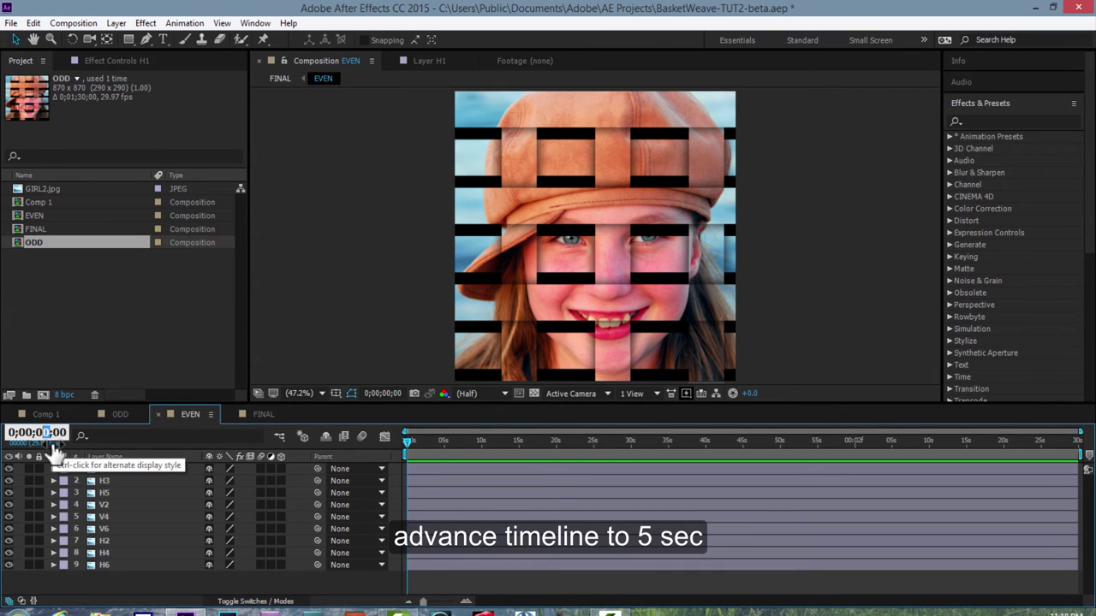
text(5)
key(Return)
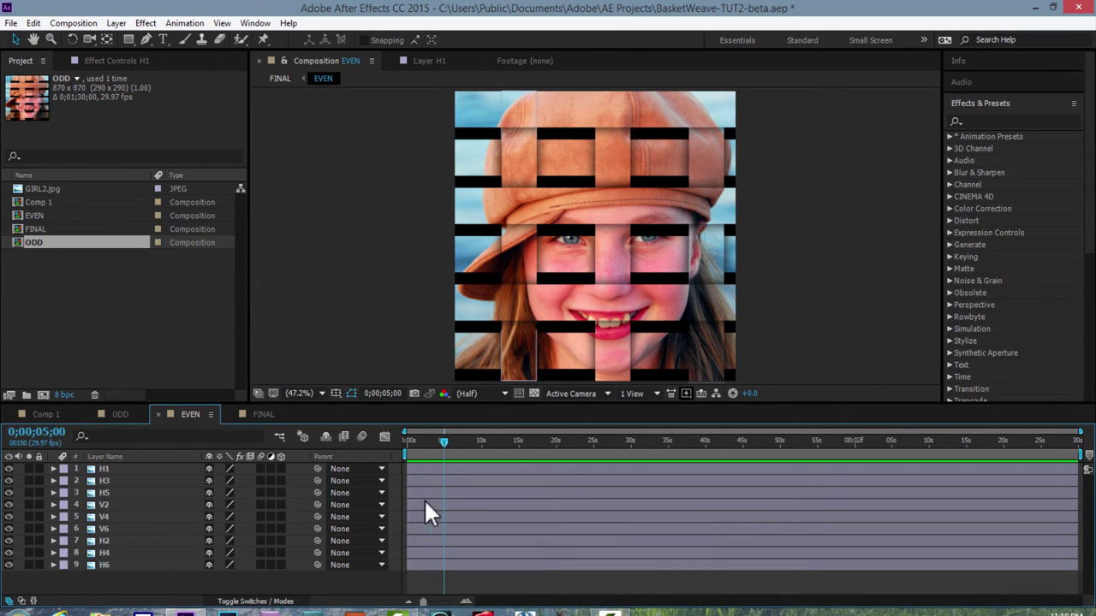
Step: Set Position keyframes at 5 s on all nine strip layers, then return to 0 s
click(105, 469)
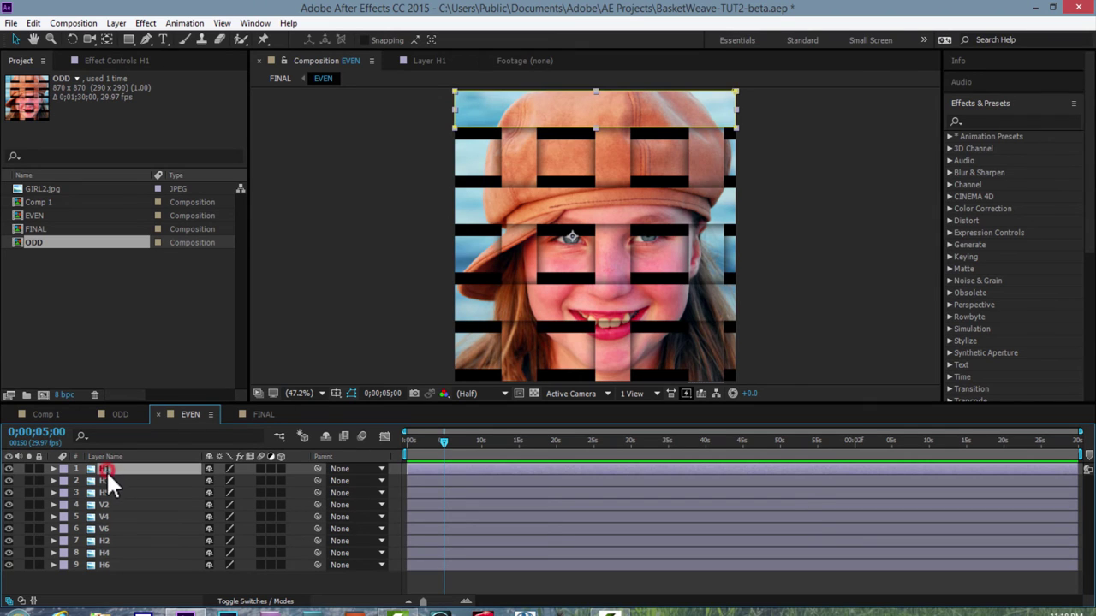
shift+click(105, 563)
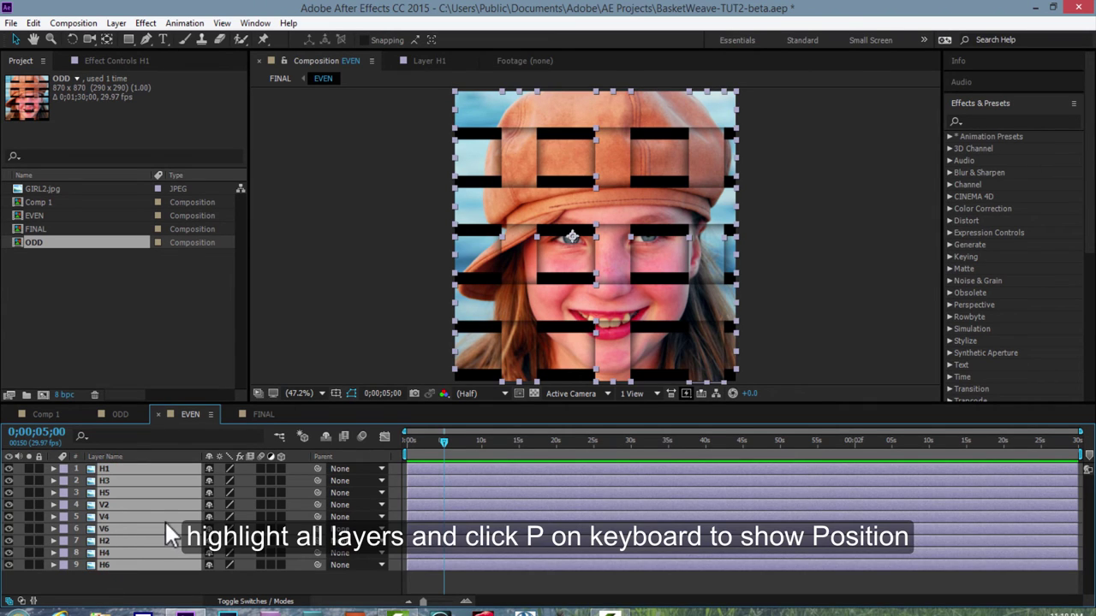
key(p)
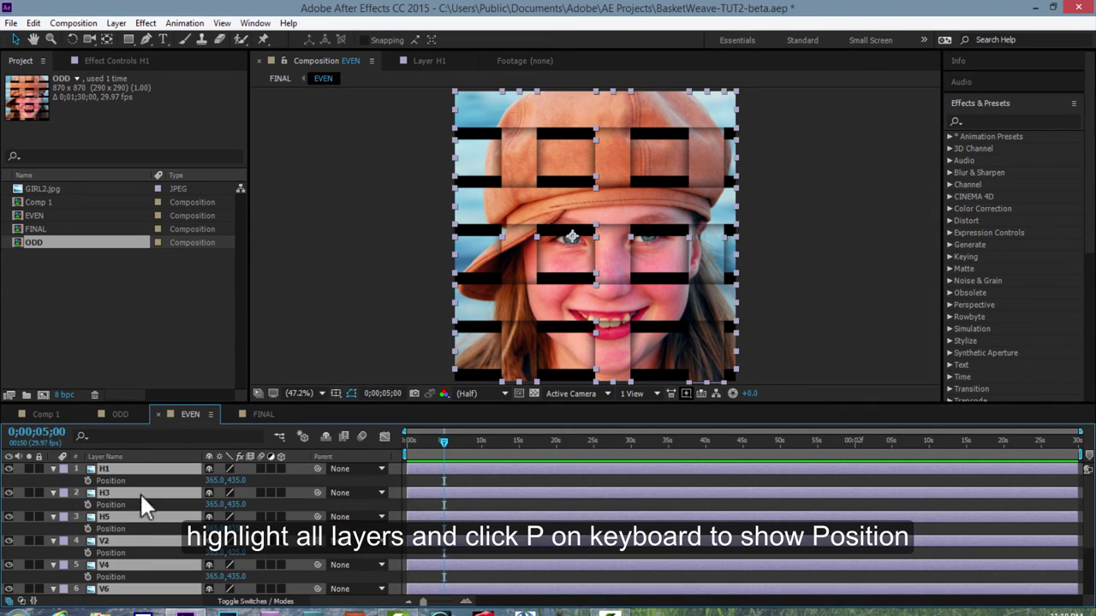
click(87, 481)
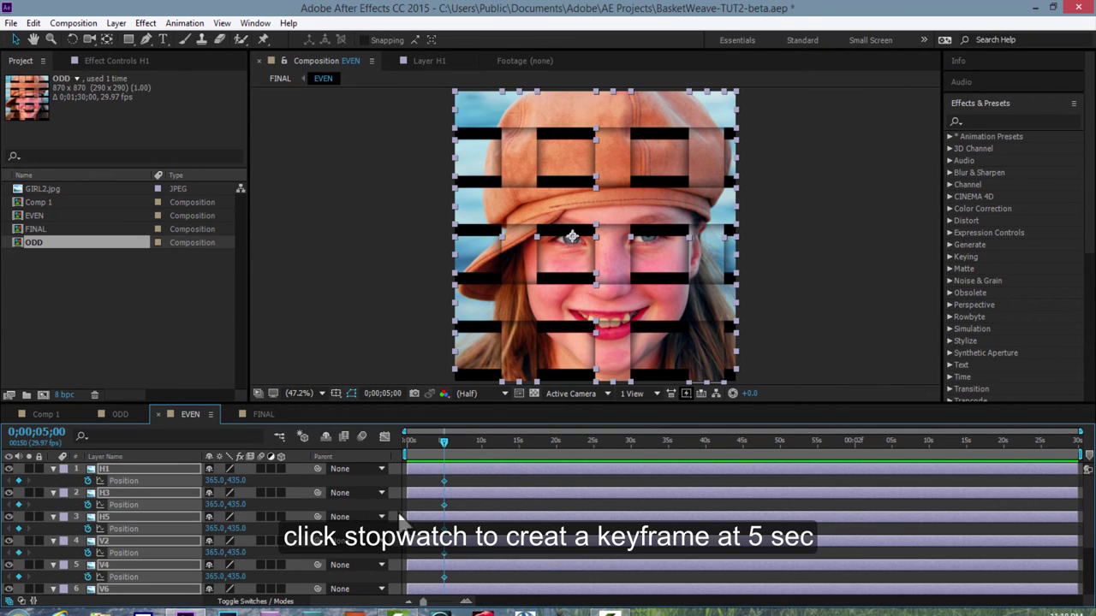
drag(443, 441, 385, 454)
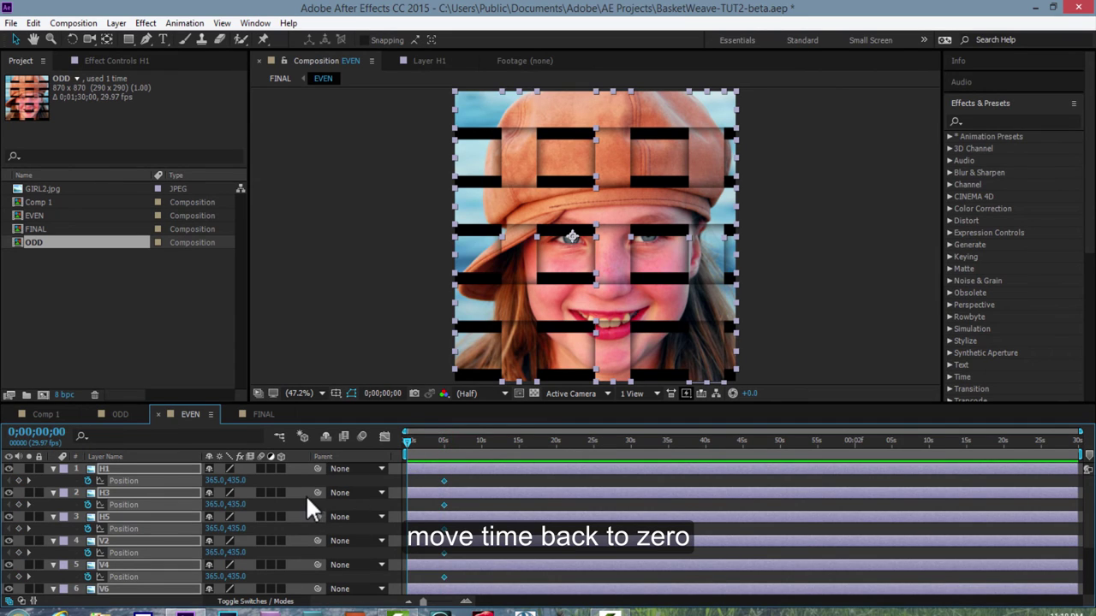
click(418, 477)
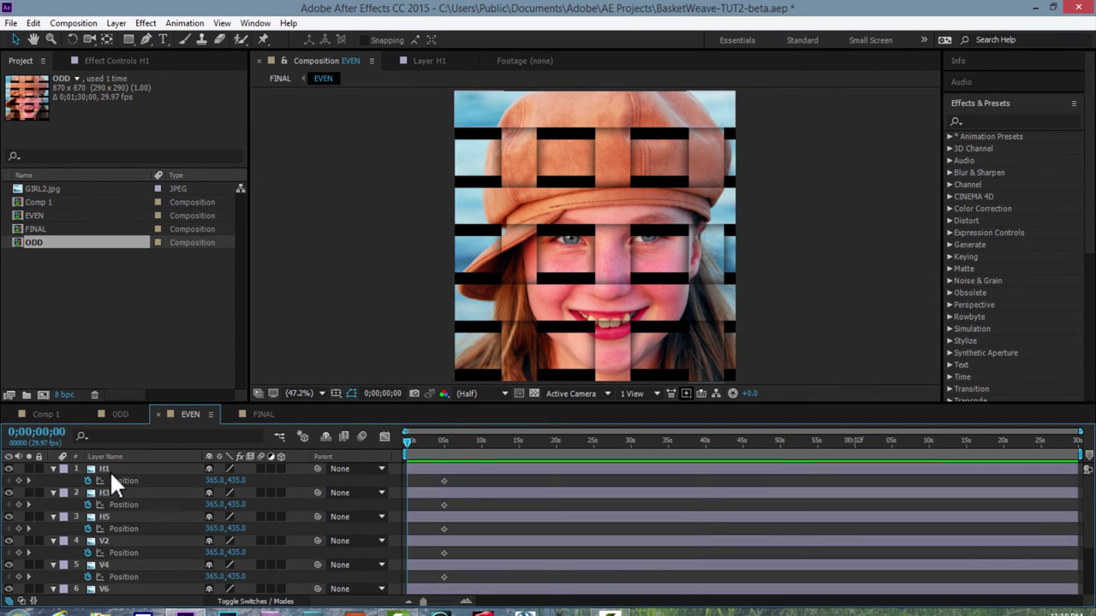
Step: Select the six horizontal strip layers H1–H6
double_click(111, 468)
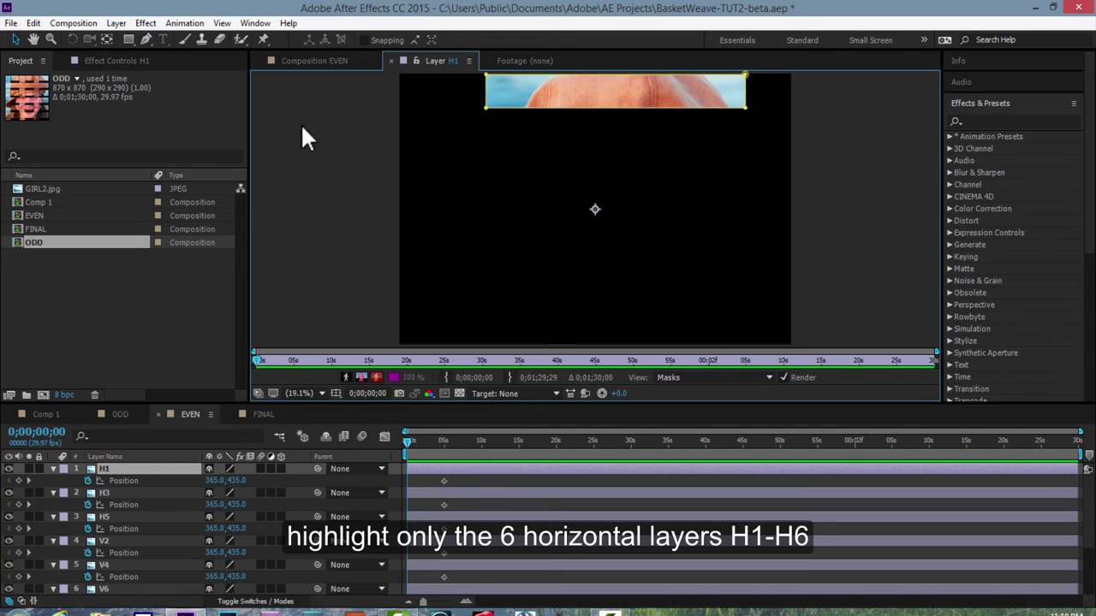
click(324, 60)
ctrl+click(106, 493)
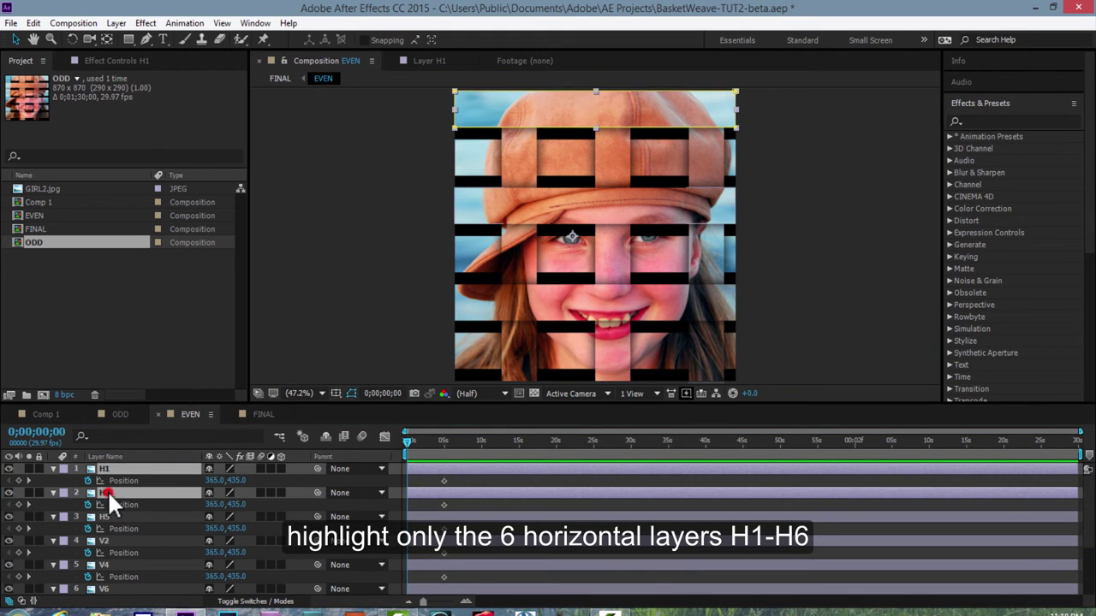
ctrl+click(106, 514)
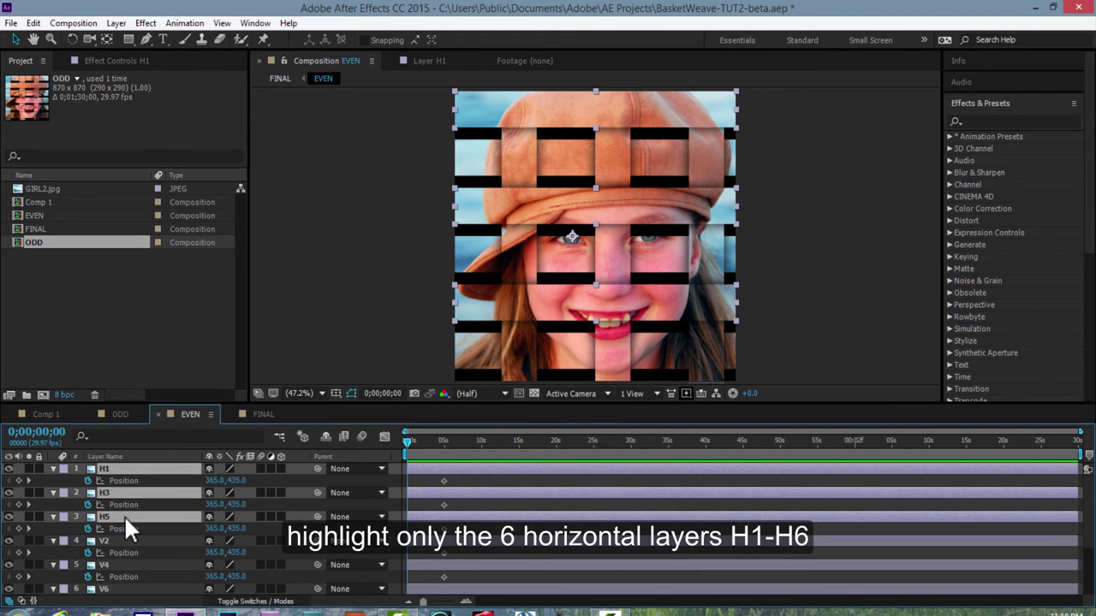
scroll(124, 518, down, 3)
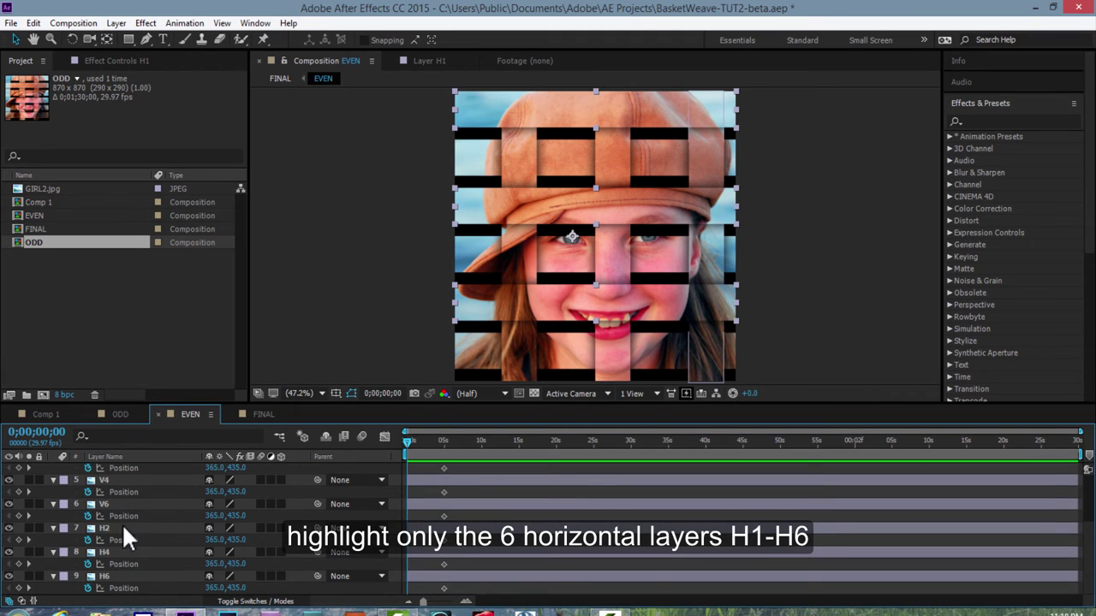
ctrl+click(104, 528)
ctrl+click(102, 551)
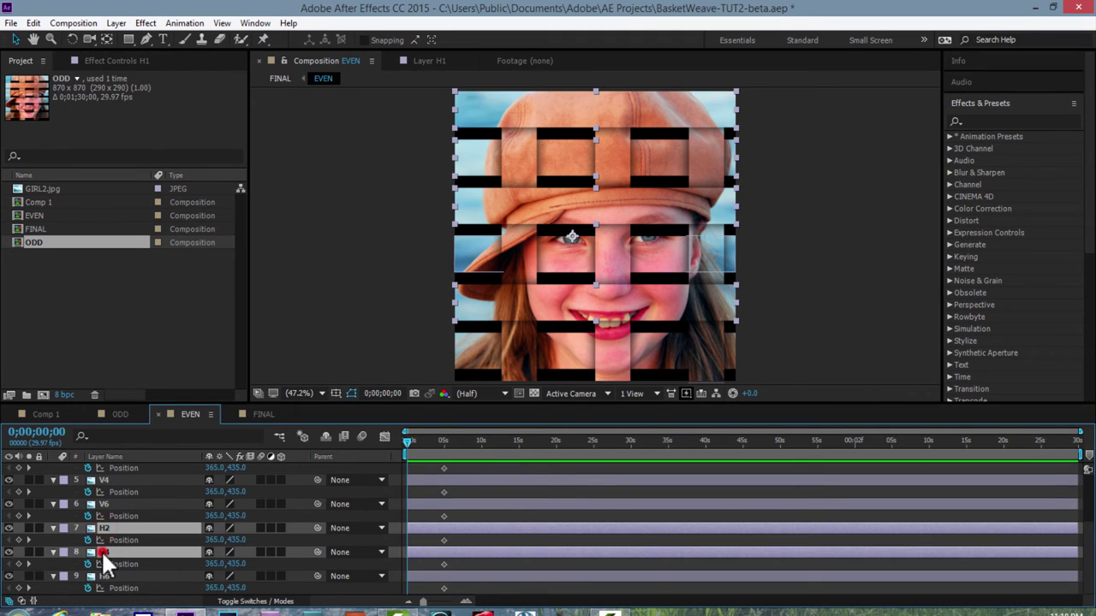
ctrl+click(106, 575)
scroll(146, 518, up, 3)
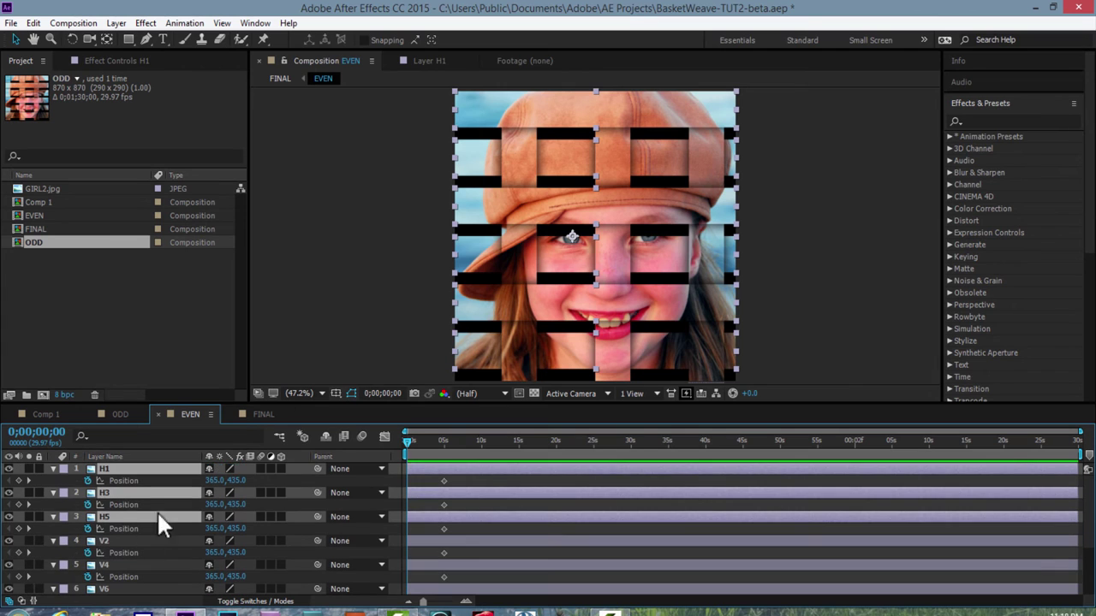
Step: Scrub H1–H6 Position X to 1235 so they start off the frame's right edge
drag(369, 404, 413, 313)
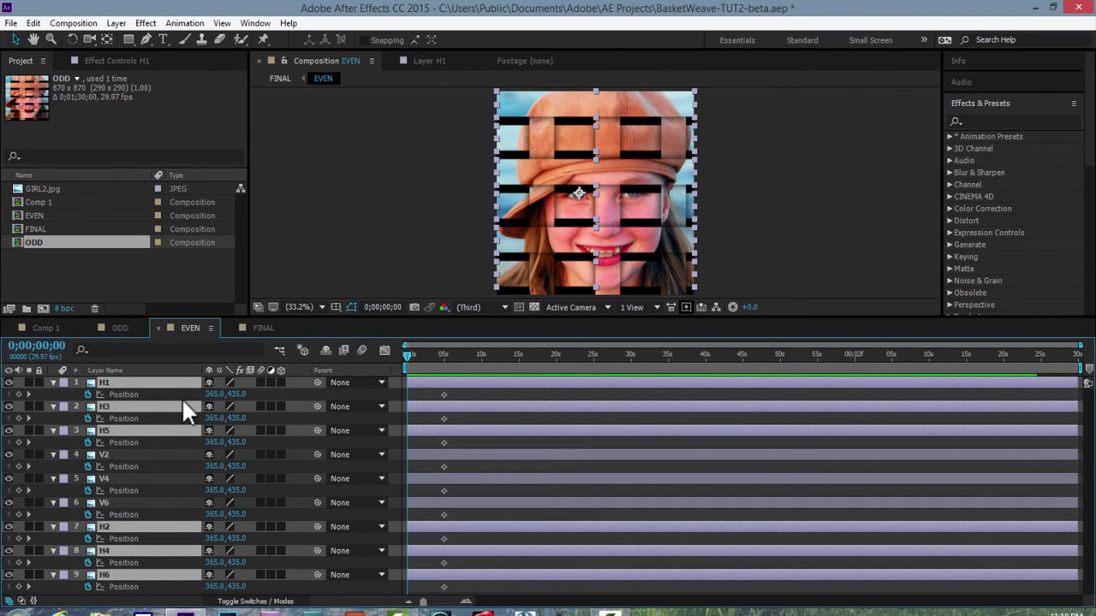
mouse_move(218, 397)
mouse_down()
mouse_move(570, 393)
mouse_move(787, 375)
mouse_up()
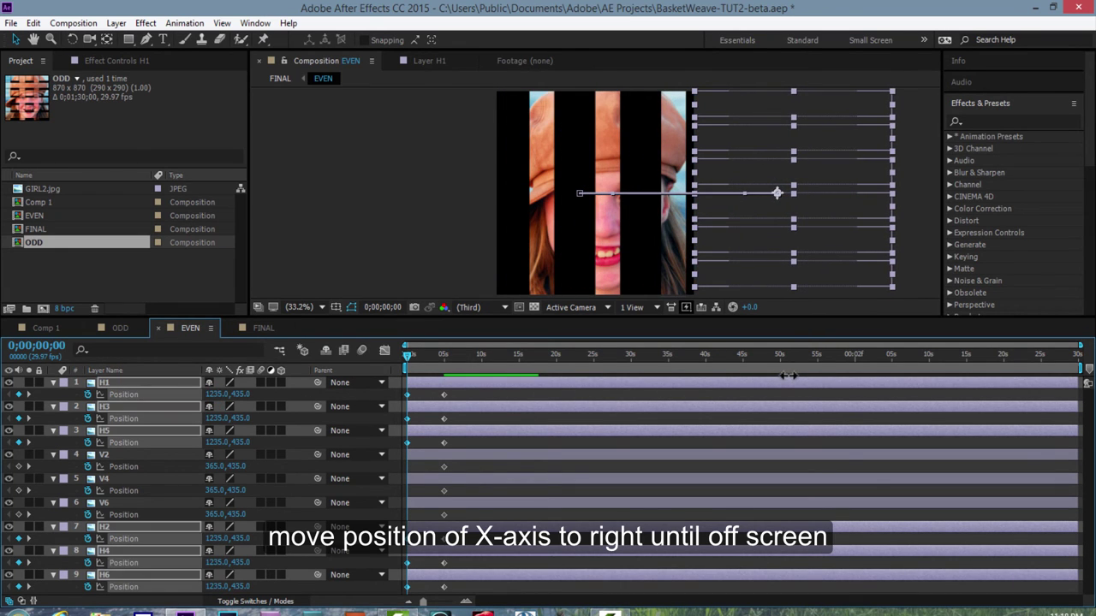
click(100, 454)
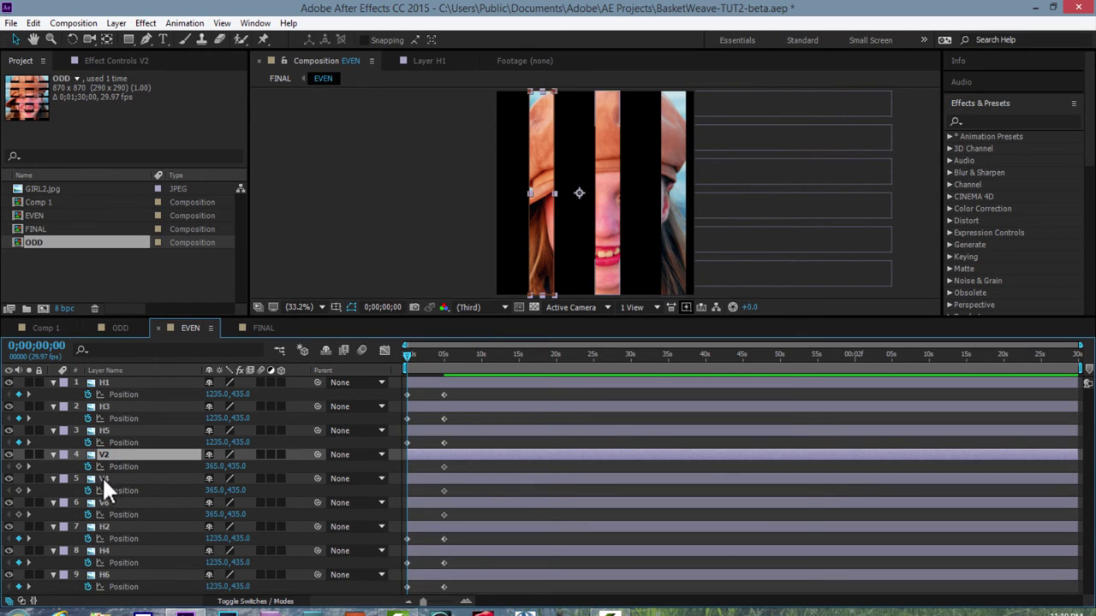
Step: Set V2, V4 and V6 Position Y to -456 at 0 s, undoing a stray V4 move
ctrl+click(99, 502)
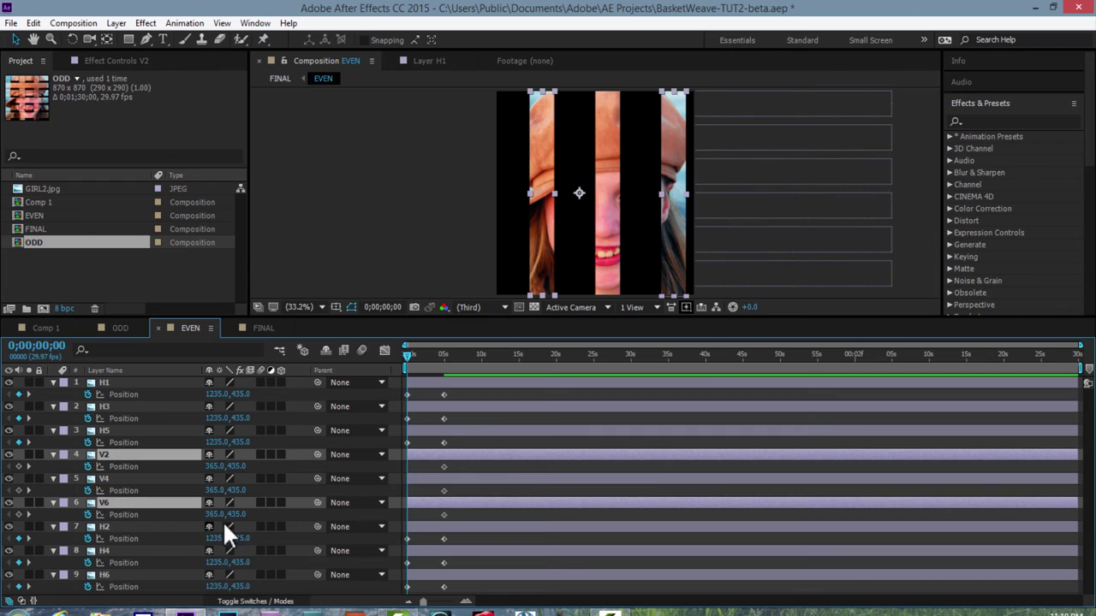
drag(236, 491, 193, 502)
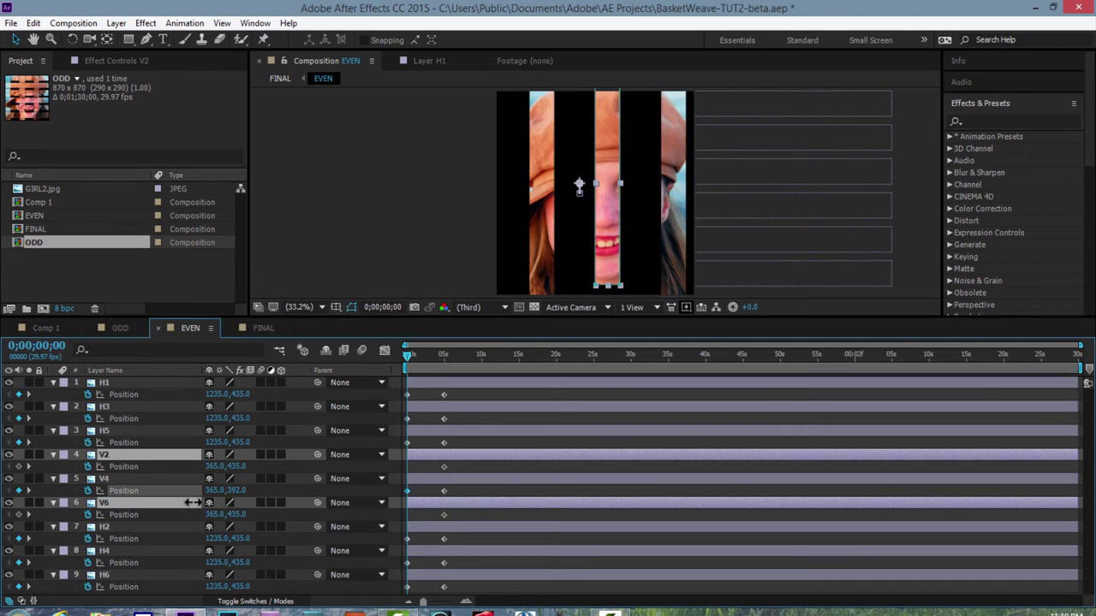
key(ctrl+z)
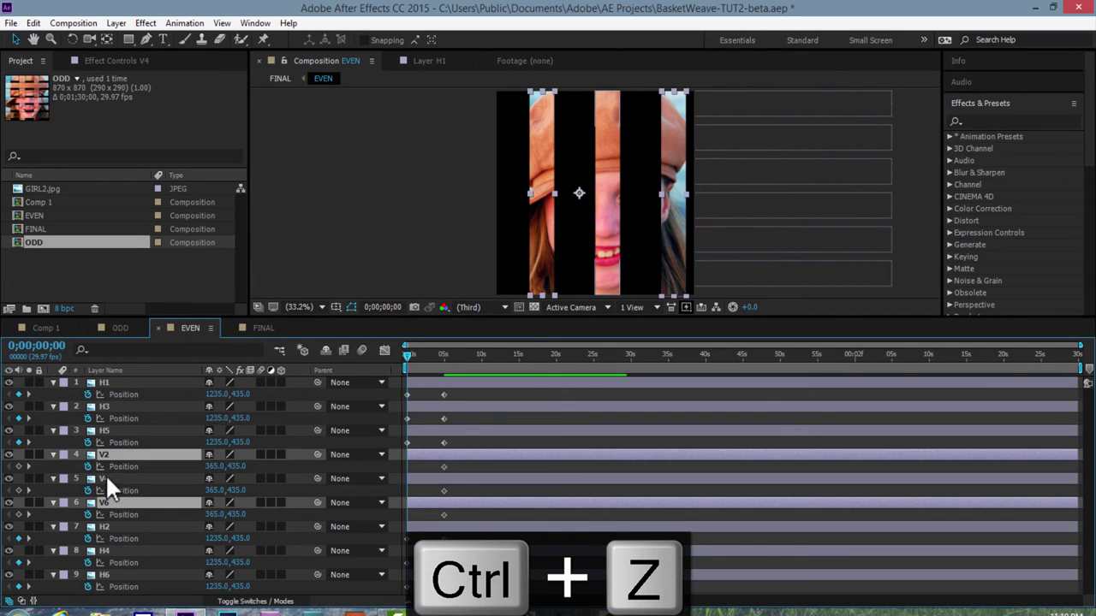
click(105, 479)
click(103, 454)
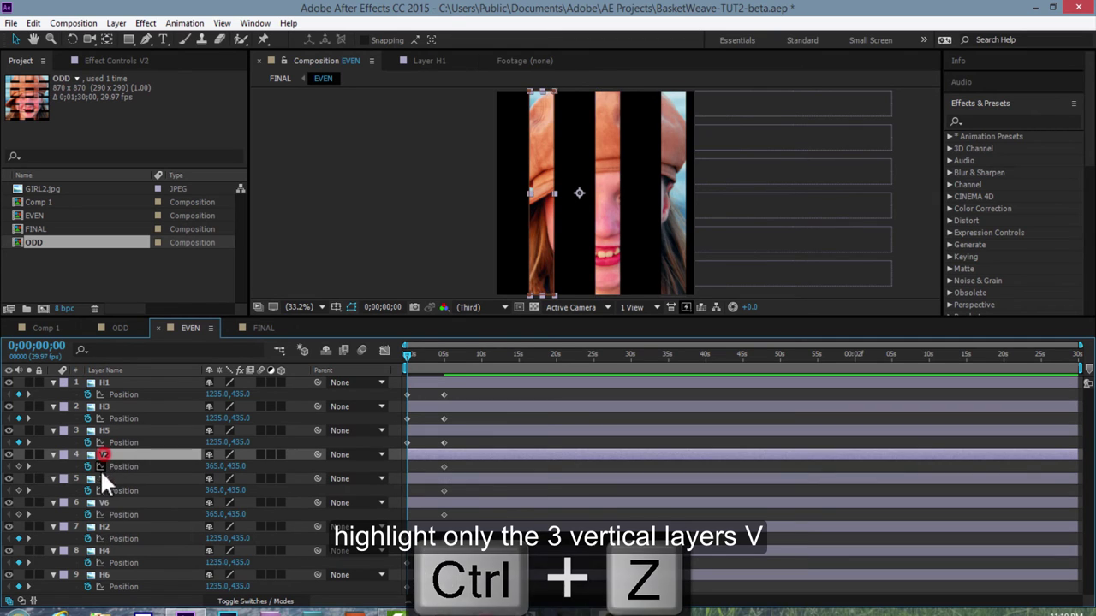
shift+click(101, 501)
drag(237, 466, 190, 469)
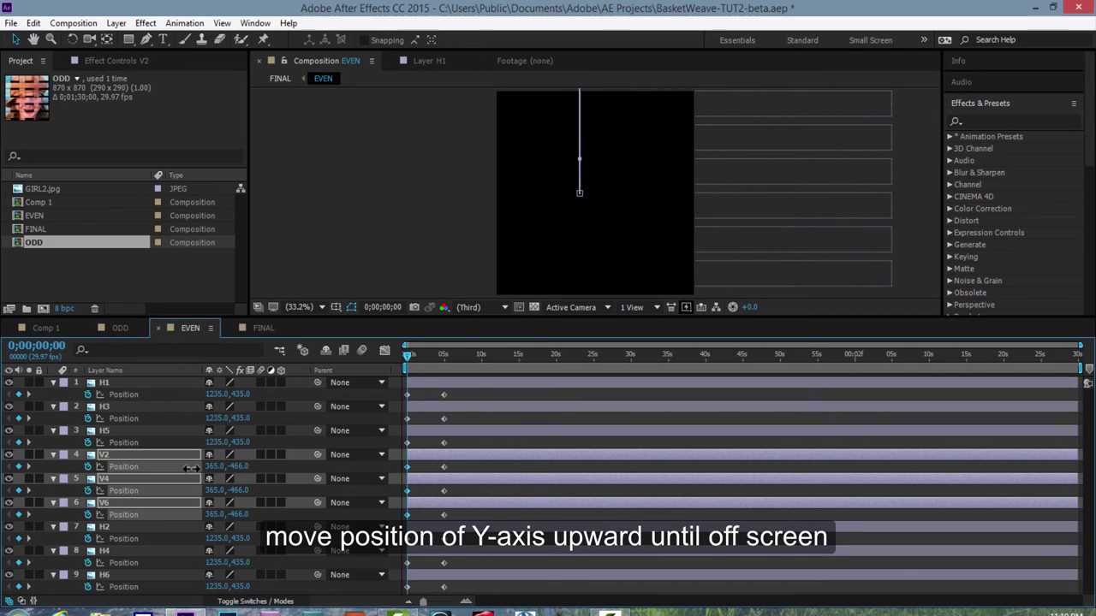
Step: Scrub the timeline to preview the strips sliding in, then return to 0 s
click(480, 438)
drag(408, 353, 445, 351)
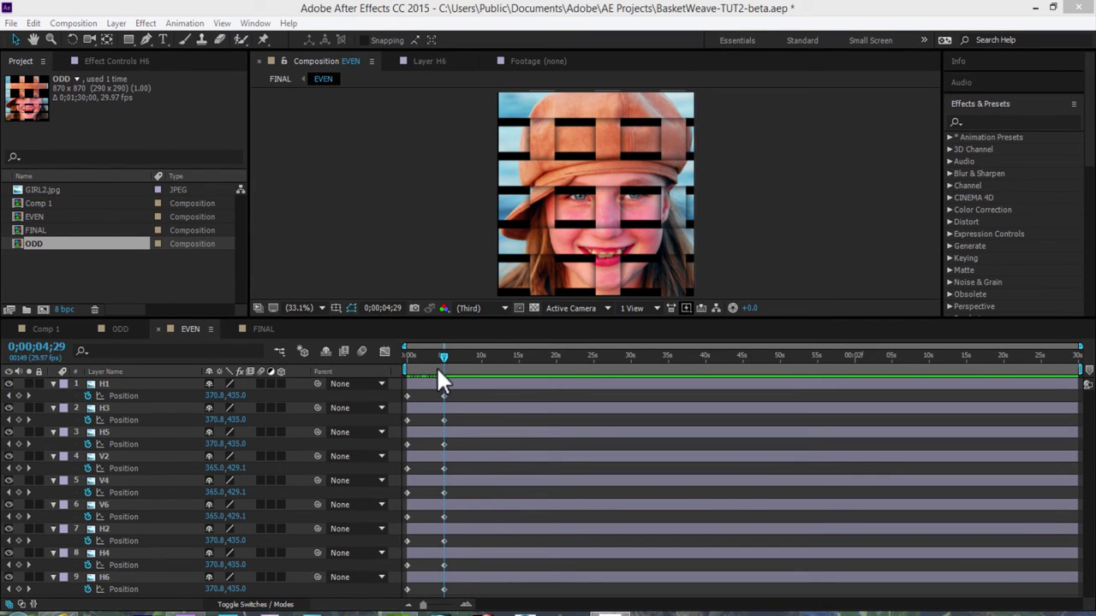
drag(443, 355, 413, 367)
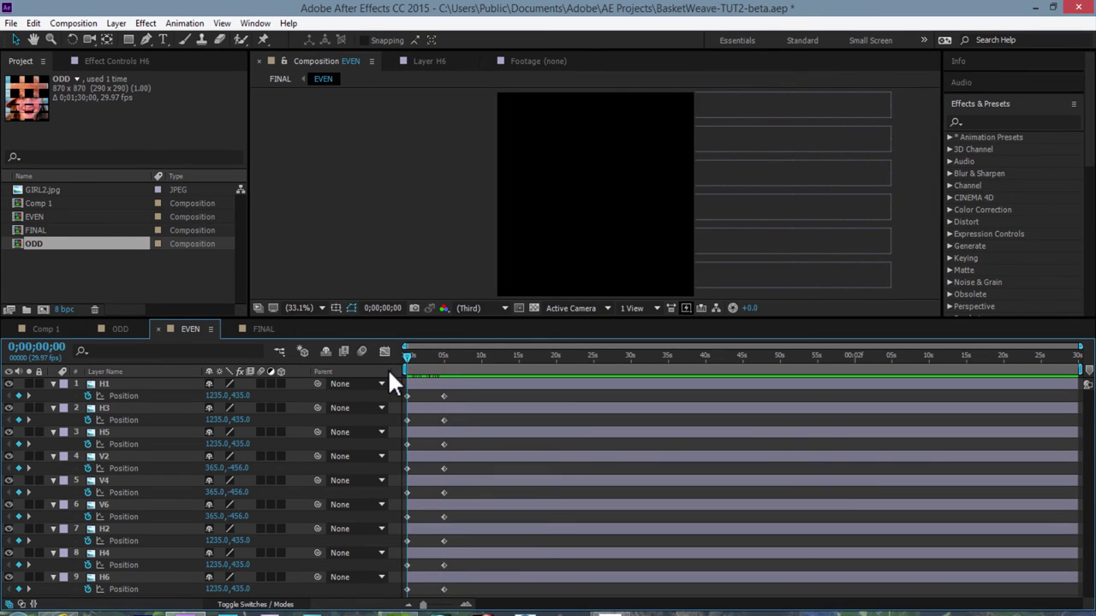
Step: Copy H1's Position keyframes in the EVEN comp
click(131, 327)
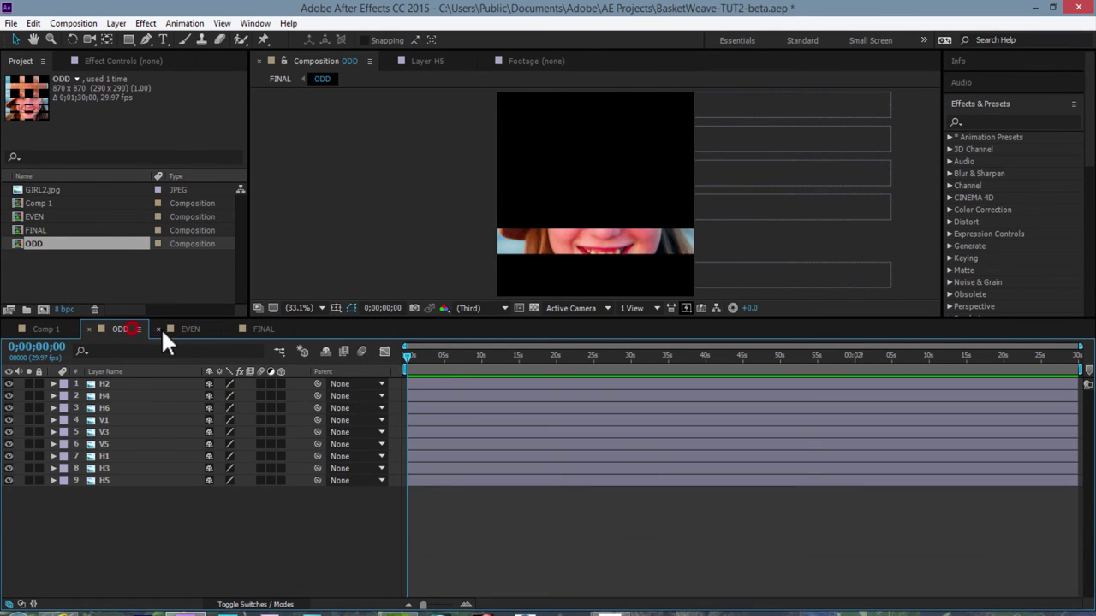
click(183, 327)
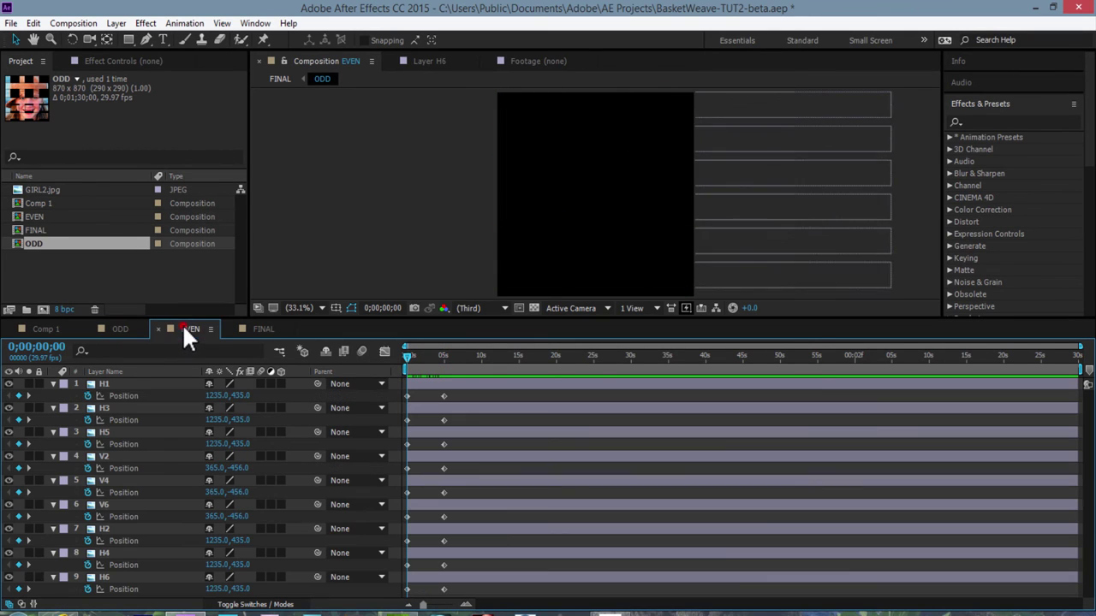
click(126, 394)
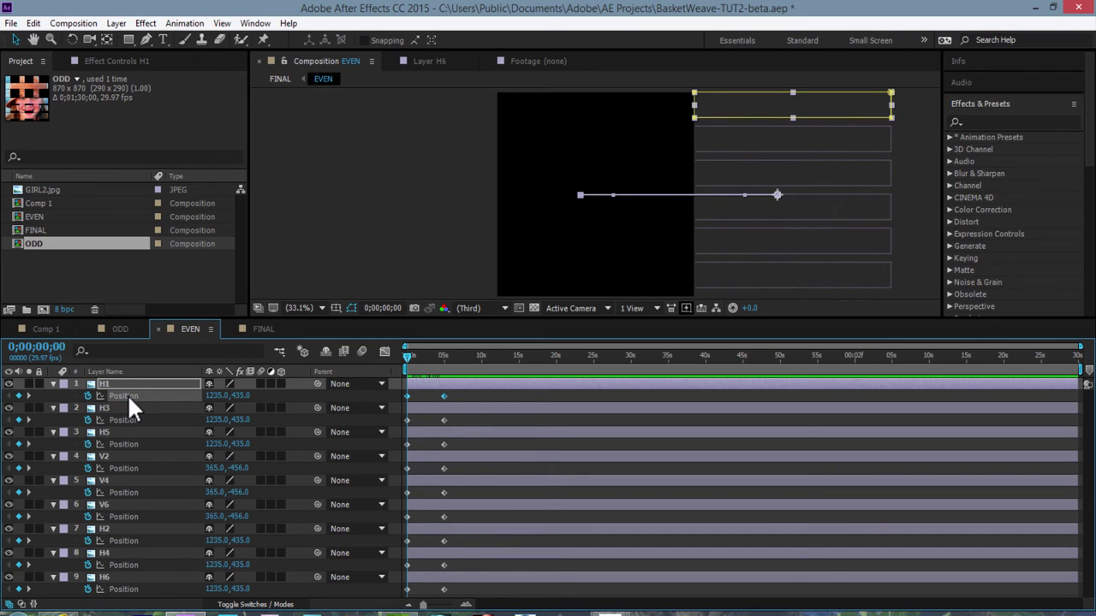
key(ctrl+c)
Step: Paste the Position keyframes onto H1–H6 in the ODD comp
click(122, 331)
click(108, 384)
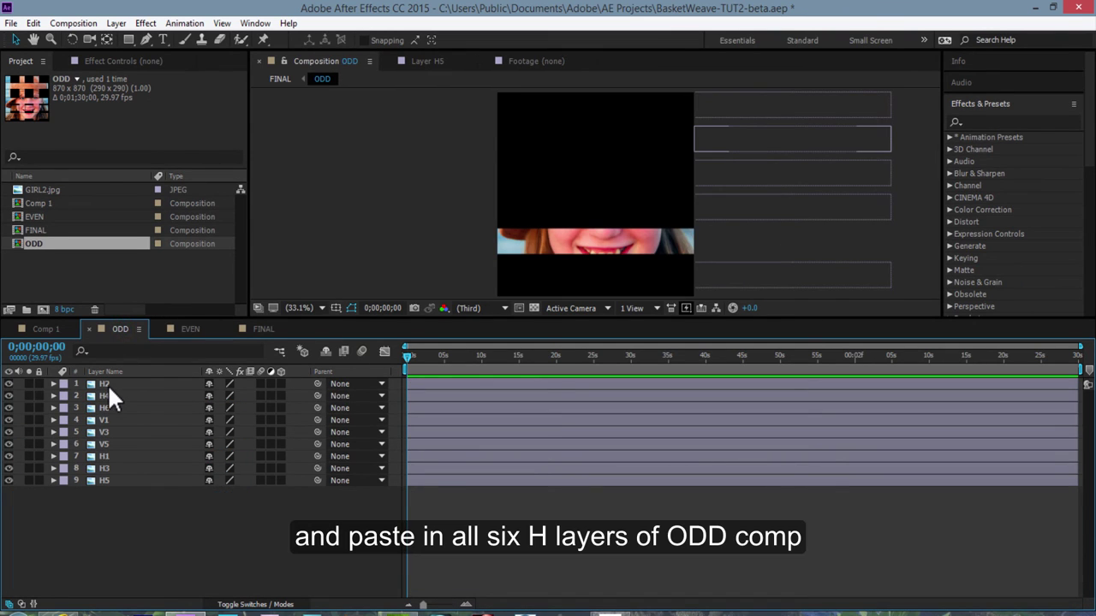
shift+click(108, 407)
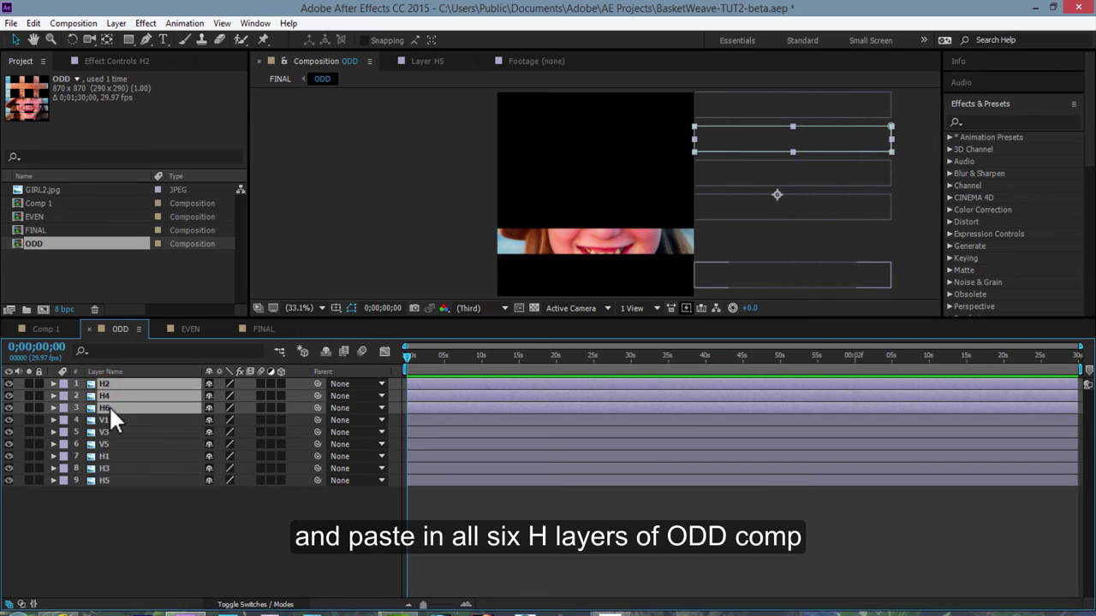
ctrl+click(108, 457)
ctrl+click(108, 464)
ctrl+click(108, 479)
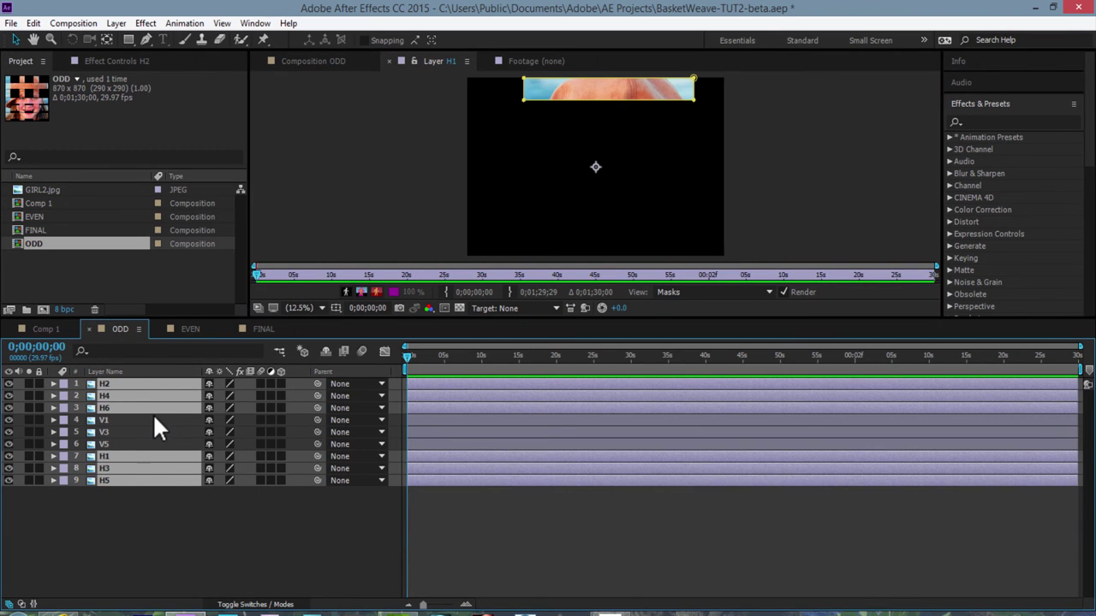
key(ctrl+v)
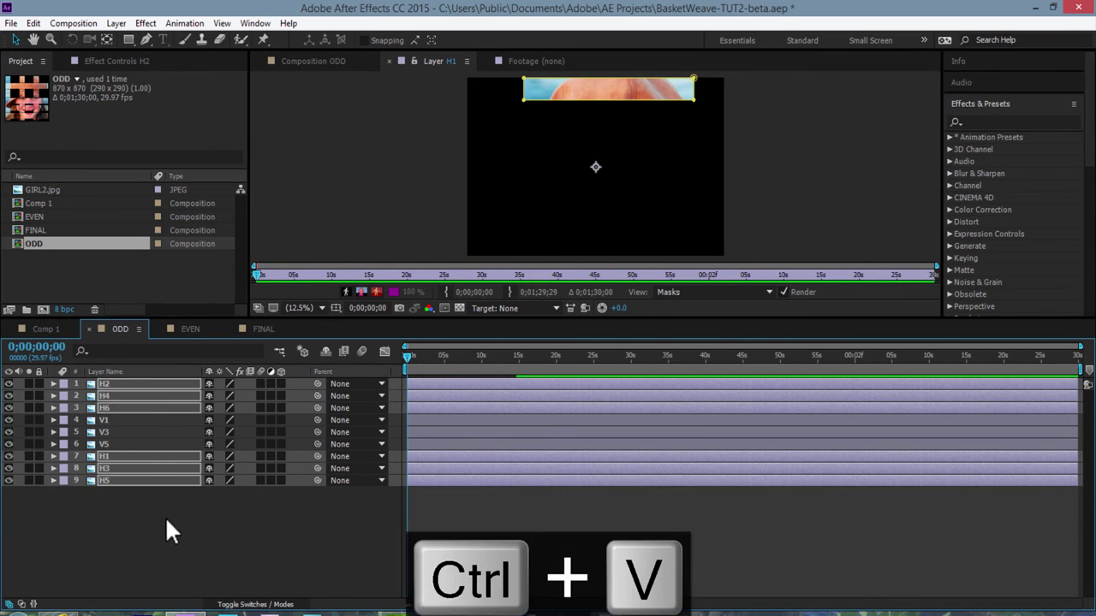
Step: Reveal the pasted keyframes on ODD's H layers, then go back to EVEN
drag(175, 519, 114, 397)
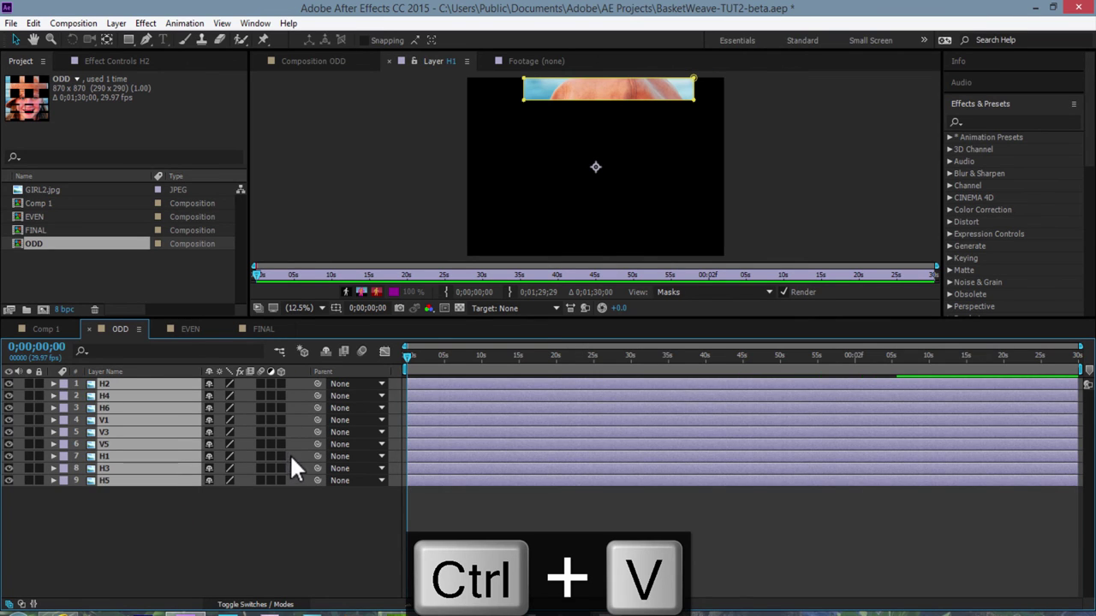
key(u)
click(446, 581)
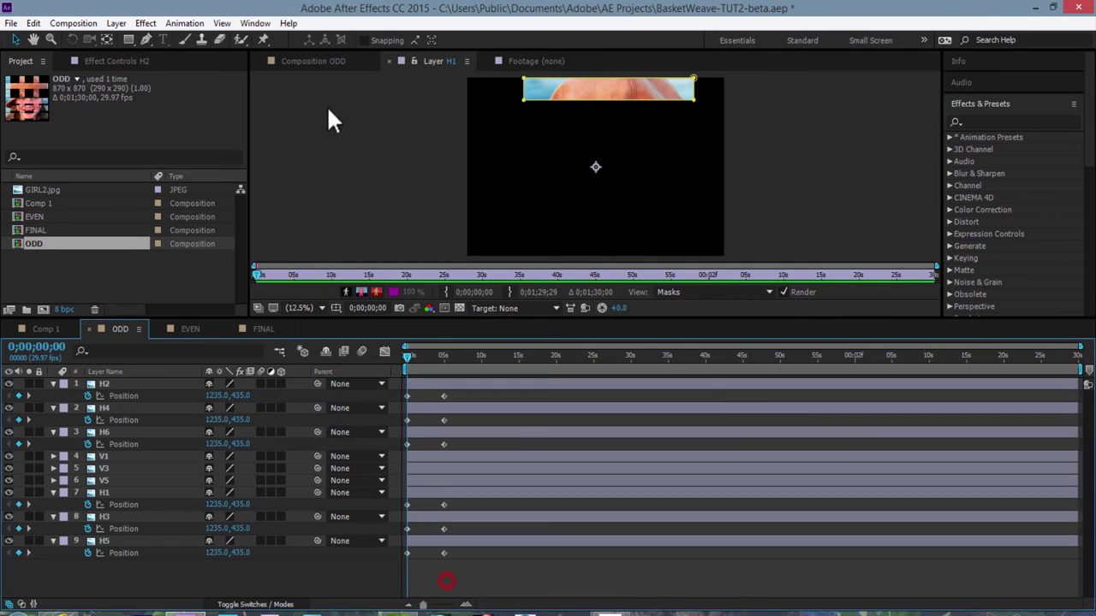
click(319, 65)
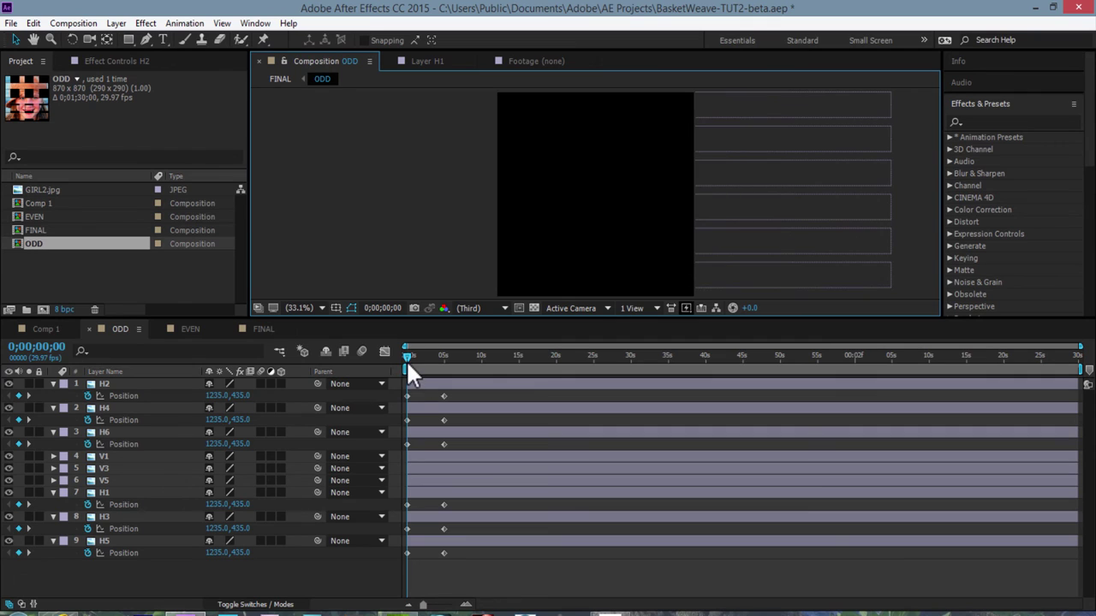
click(192, 331)
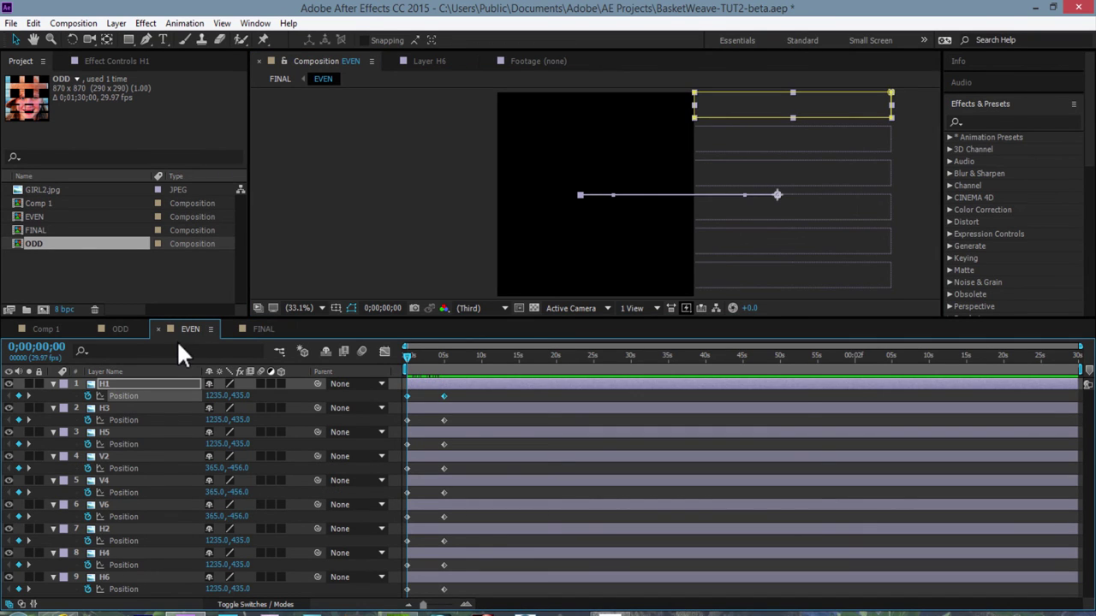
Step: Copy V2's Position keyframes in the EVEN comp
click(125, 329)
click(182, 328)
click(124, 469)
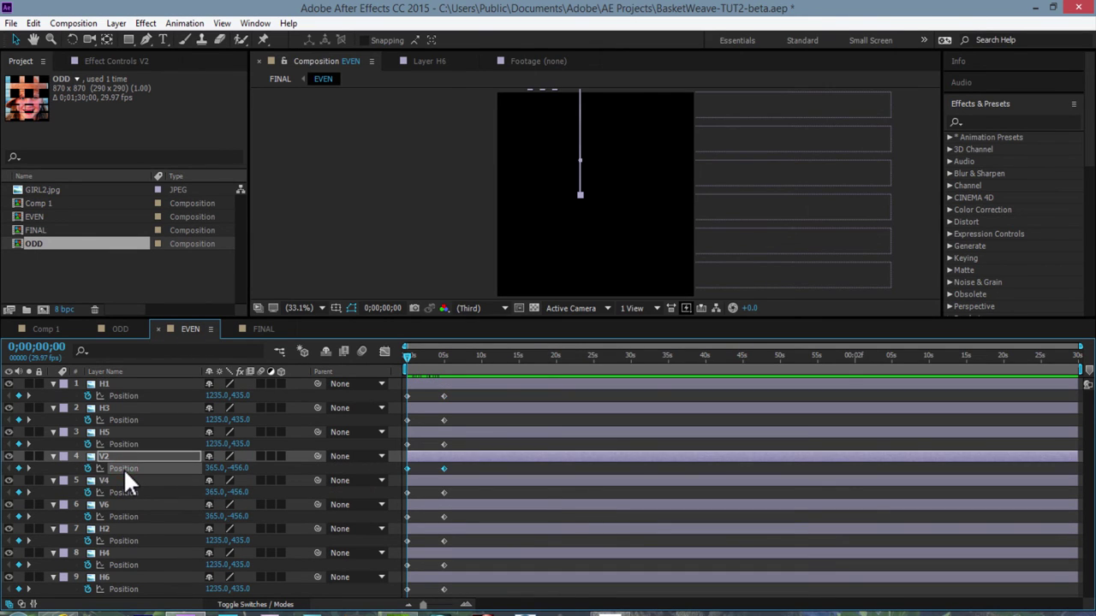
key(ctrl+c)
Step: Paste the Position keyframes onto V1, V3 and V5 in ODD
click(120, 328)
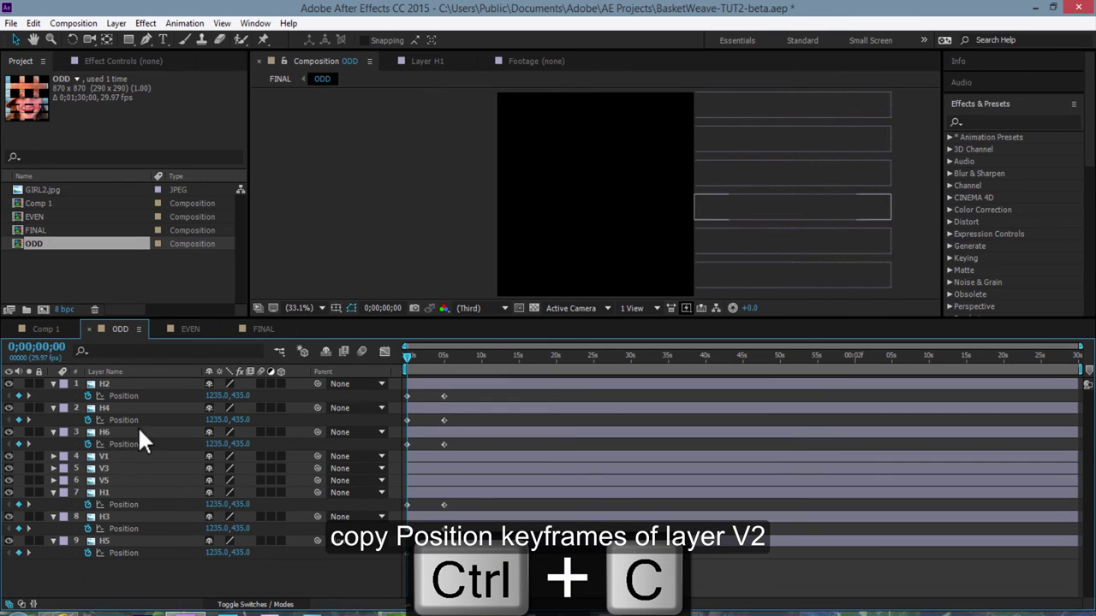
click(103, 456)
shift+click(103, 481)
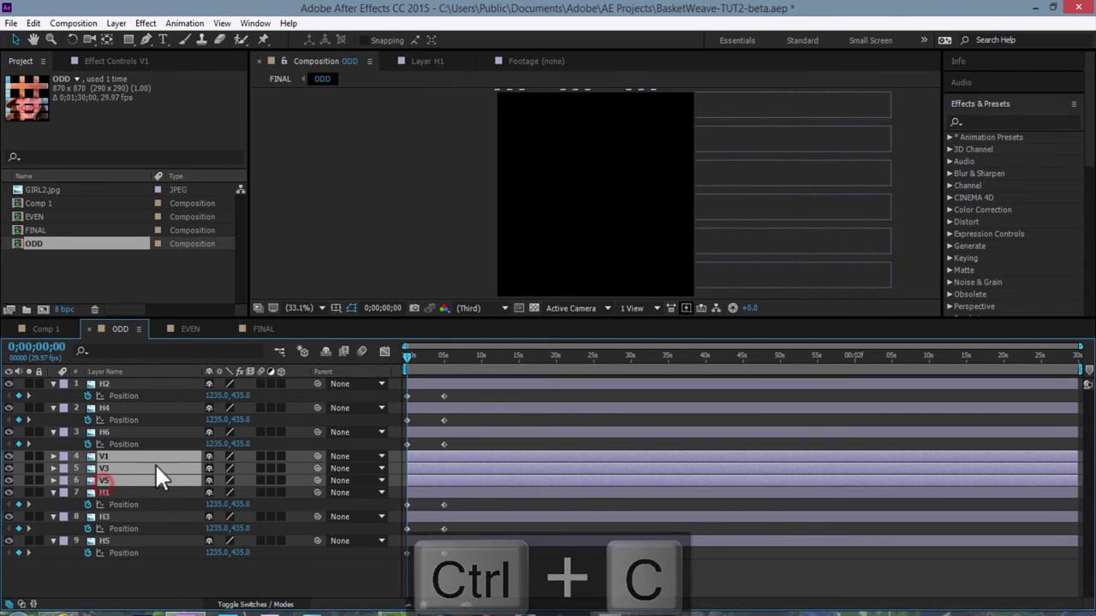
key(ctrl+v)
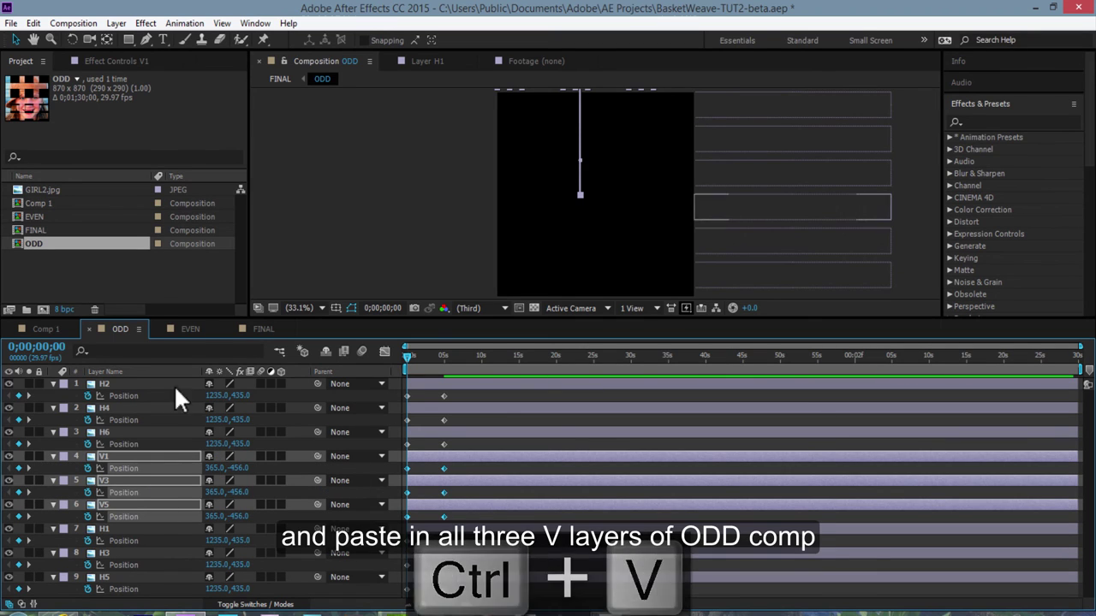
Step: Preview the strip animation in EVEN and ODD, ending on EVEN
click(184, 327)
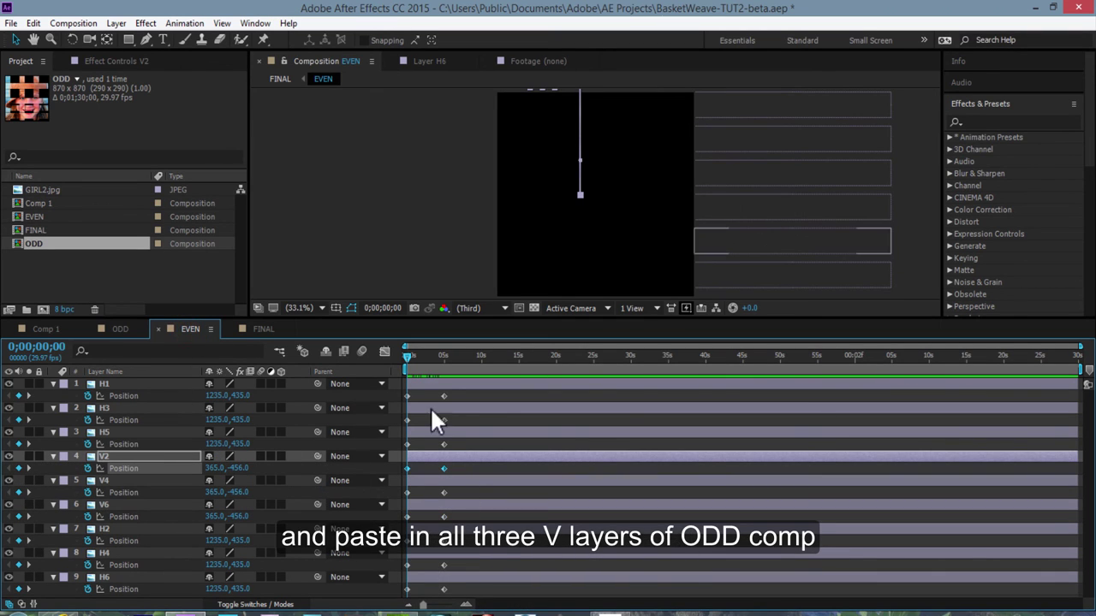
mouse_move(410, 356)
mouse_down()
mouse_move(448, 359)
mouse_move(386, 365)
mouse_up()
click(120, 329)
click(129, 329)
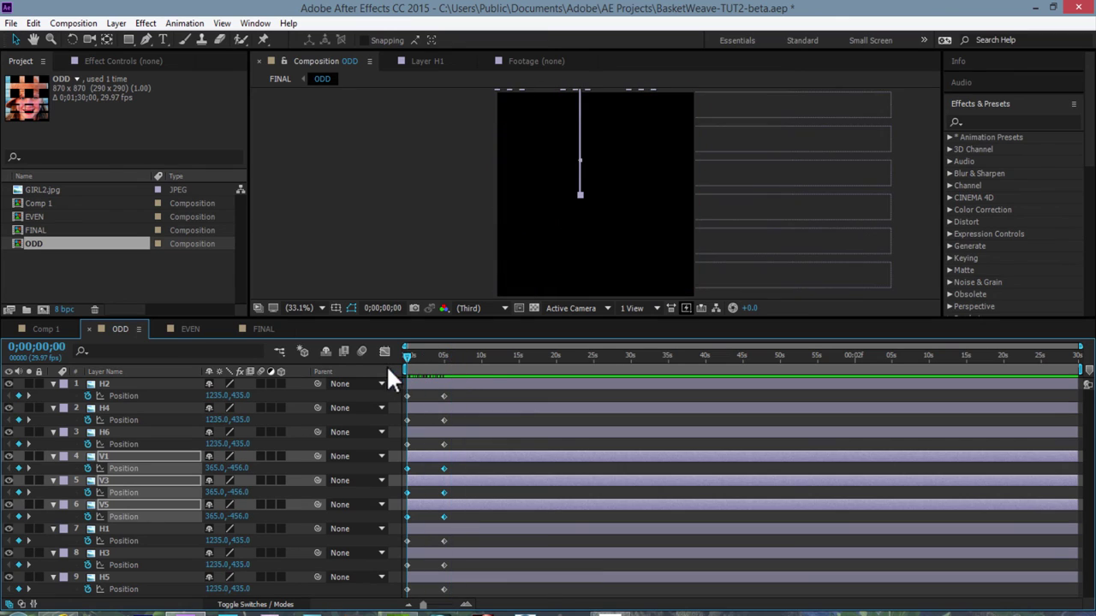
click(192, 330)
Step: Slide EVEN's H2 to start at 5 s and H3 at 10 s
click(461, 396)
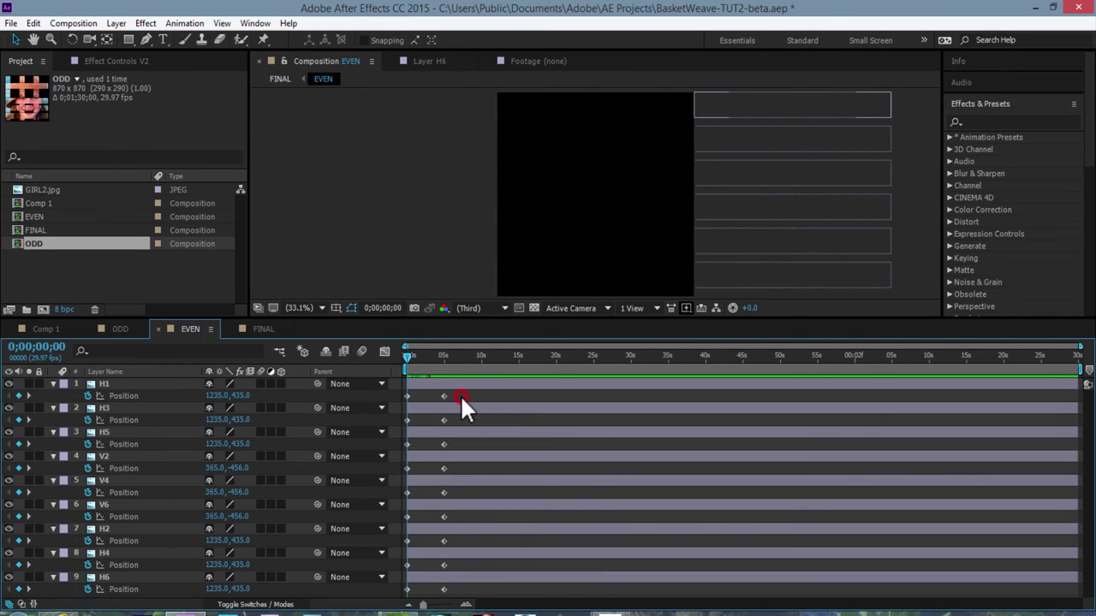
click(100, 382)
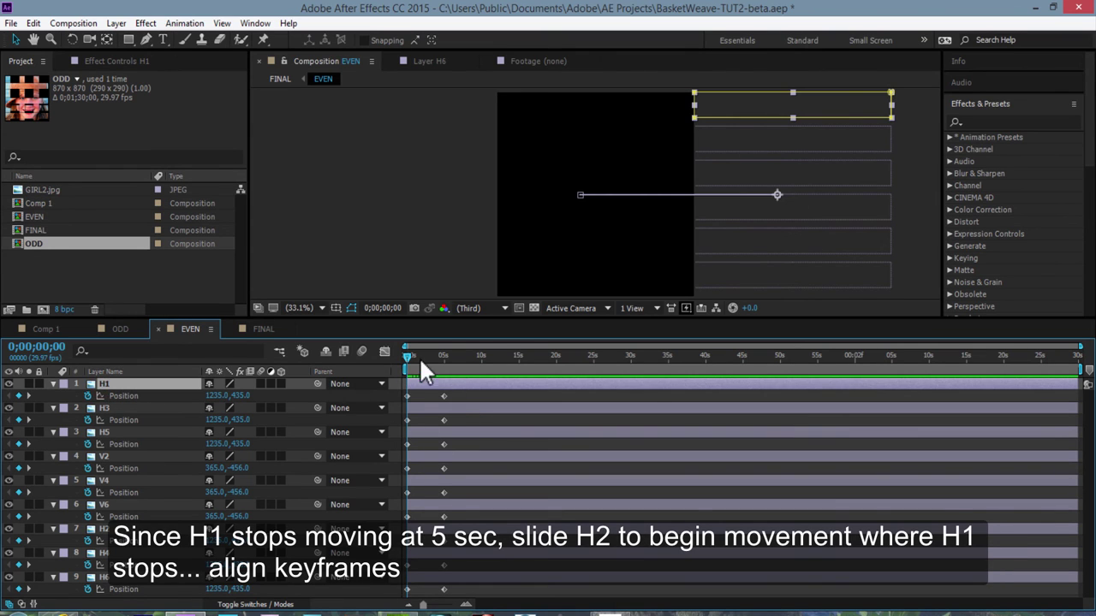
drag(408, 358, 443, 355)
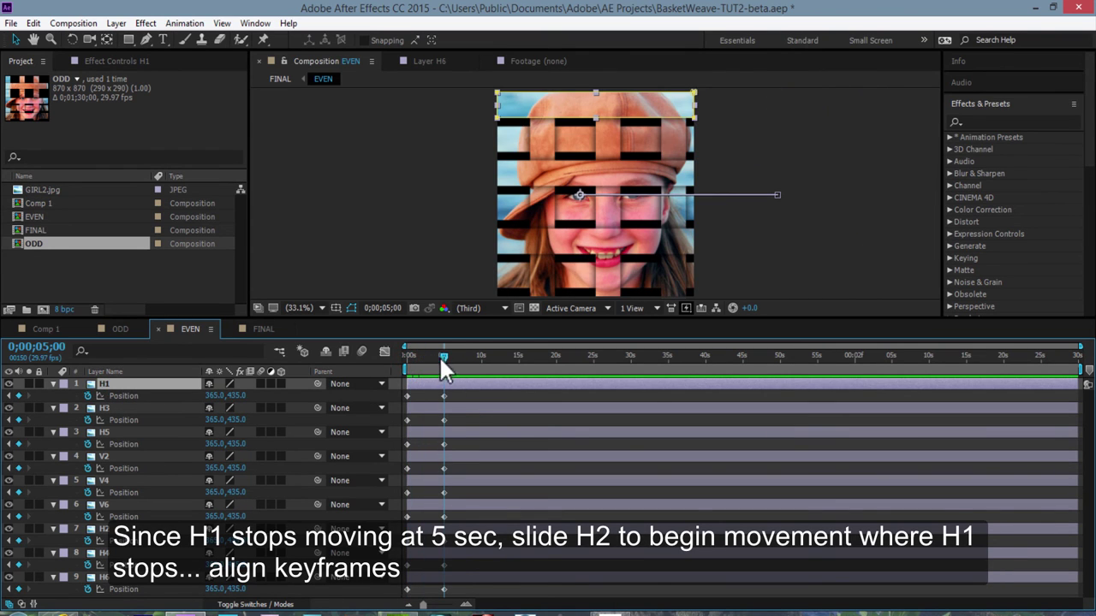
click(106, 528)
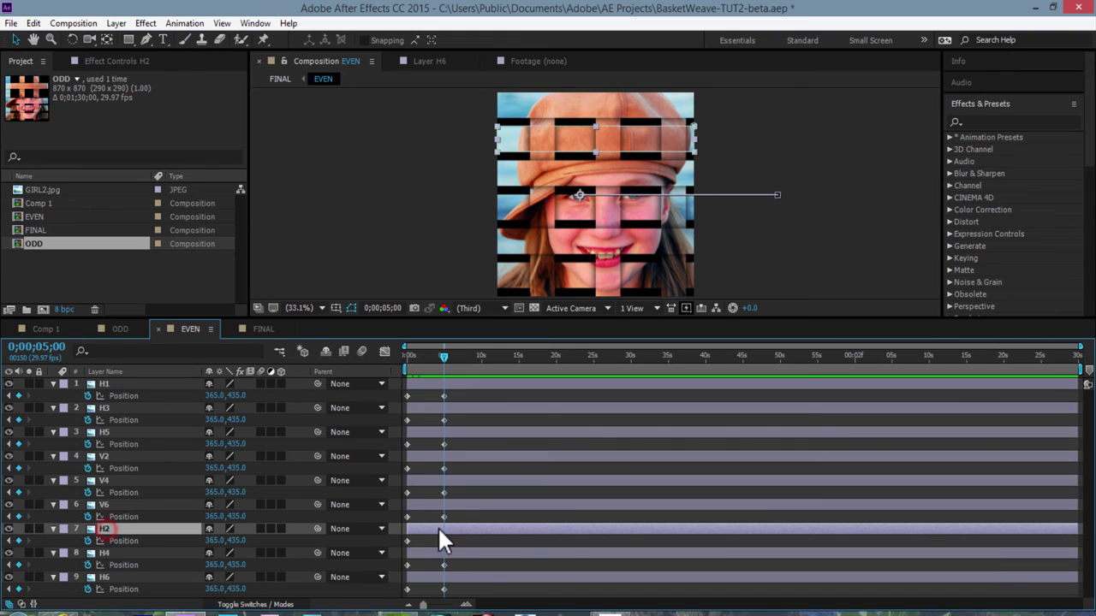
drag(416, 528, 449, 528)
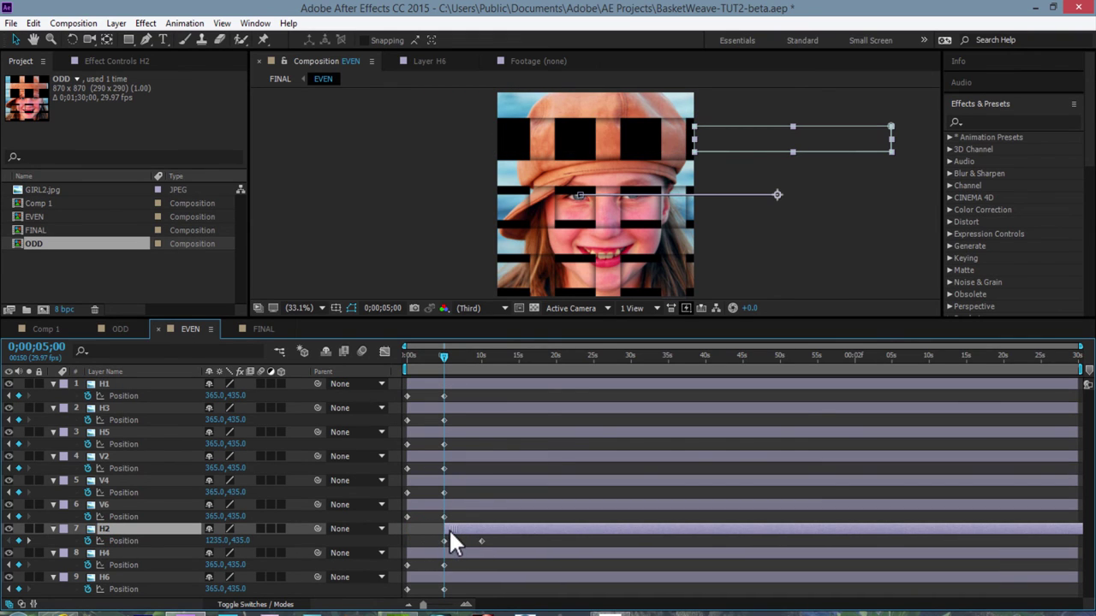
drag(443, 356, 482, 357)
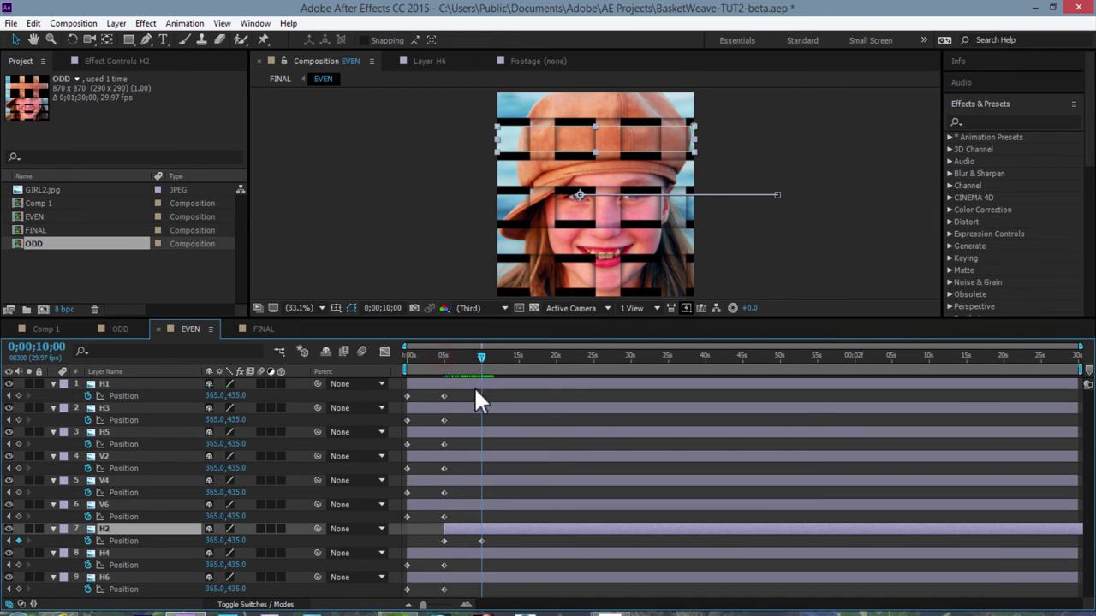
click(110, 408)
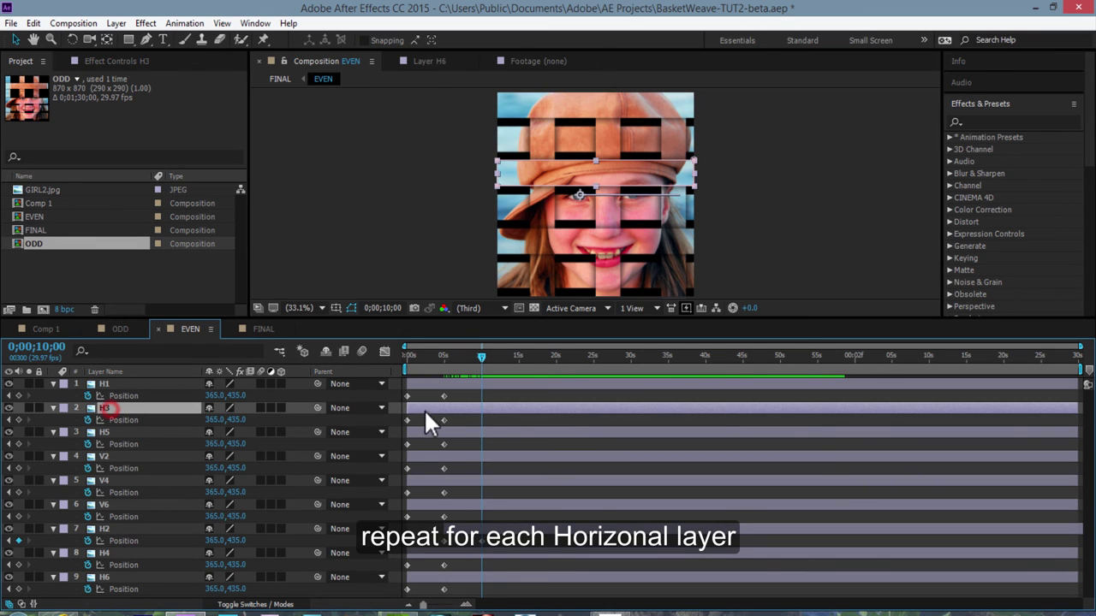
drag(417, 411, 489, 409)
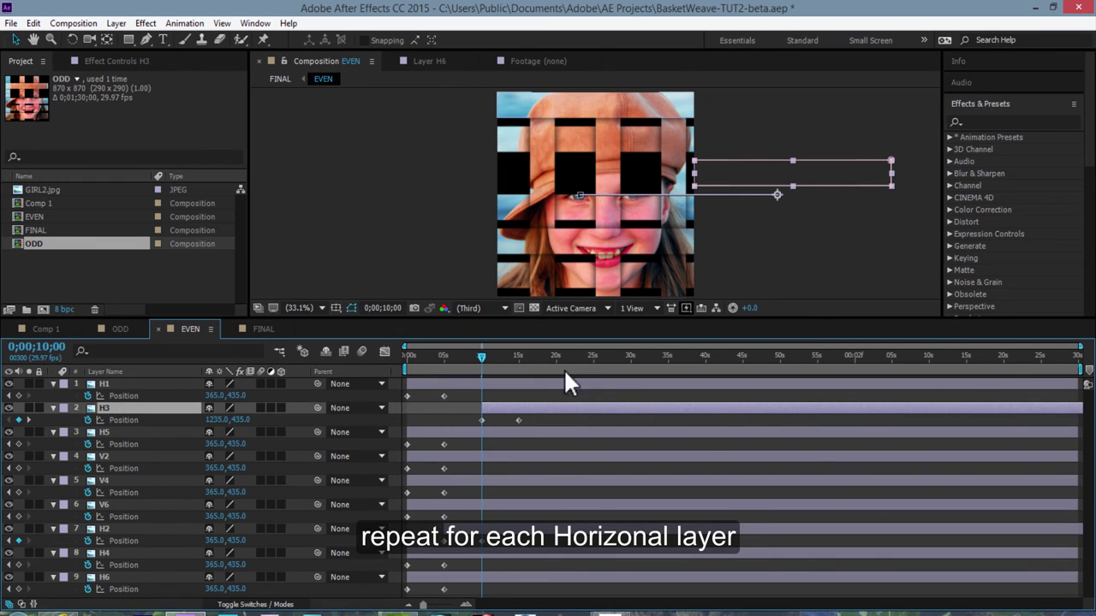
Step: Slide H4 to start at 15 s, H5 at 20 s and H6 at 25 s
click(518, 356)
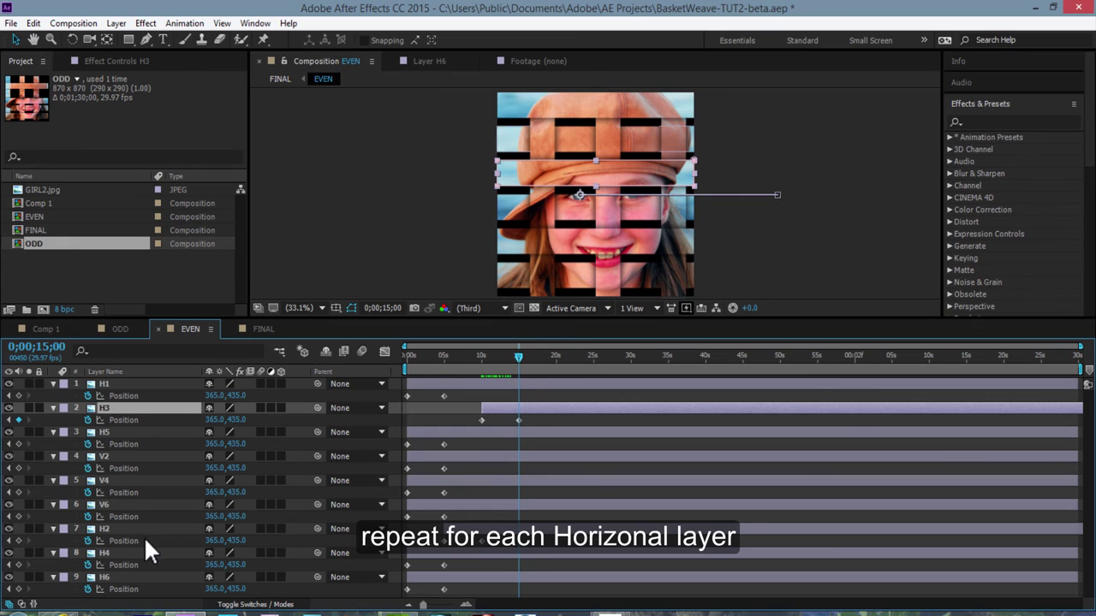
click(108, 552)
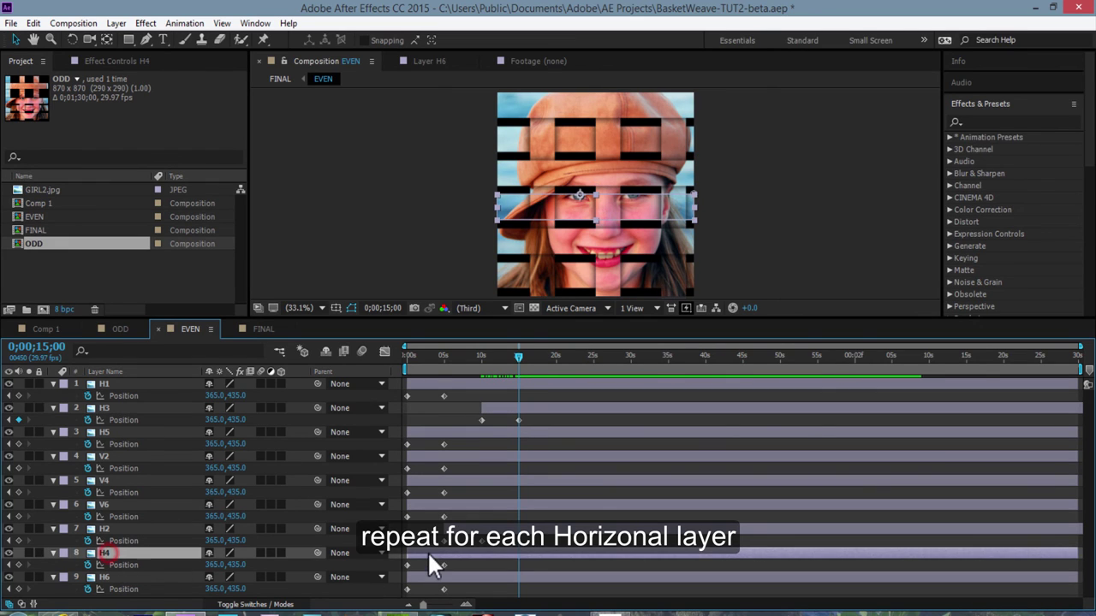
drag(427, 552, 529, 567)
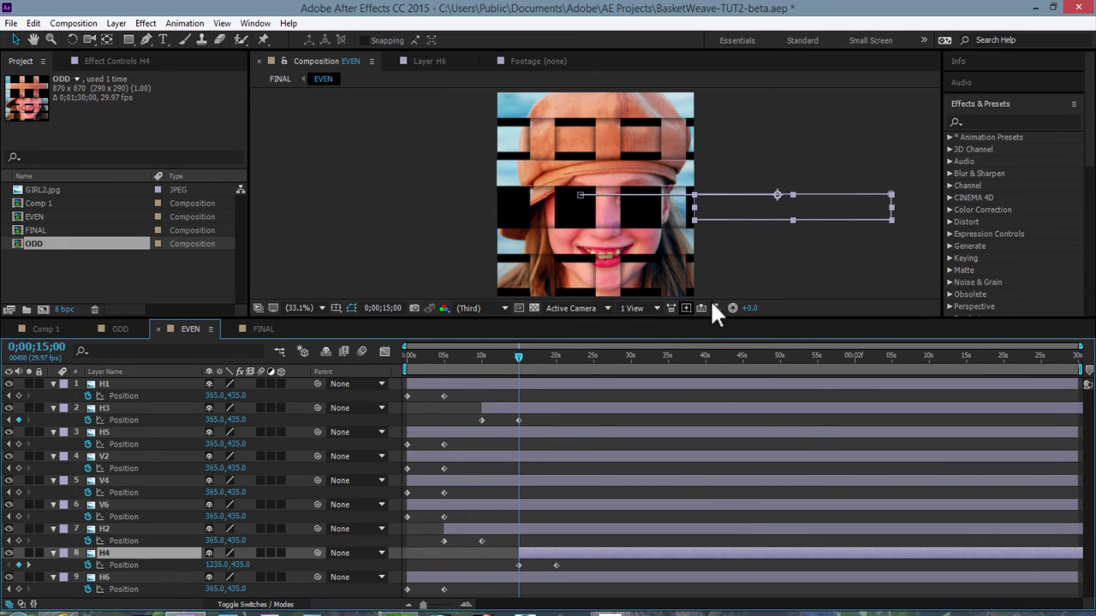
click(563, 356)
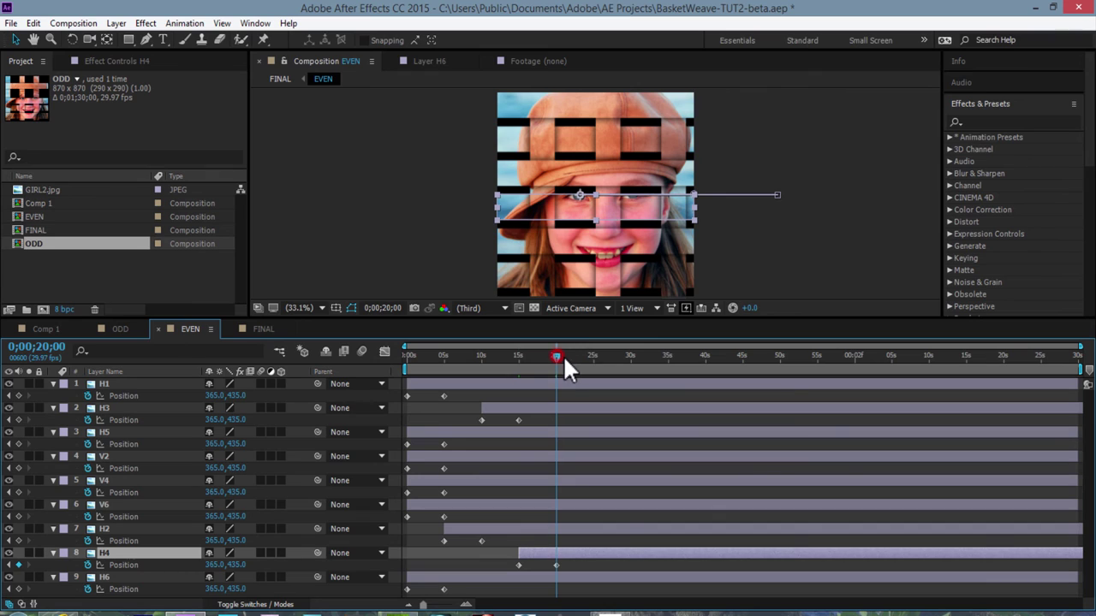
click(107, 433)
drag(416, 432, 570, 428)
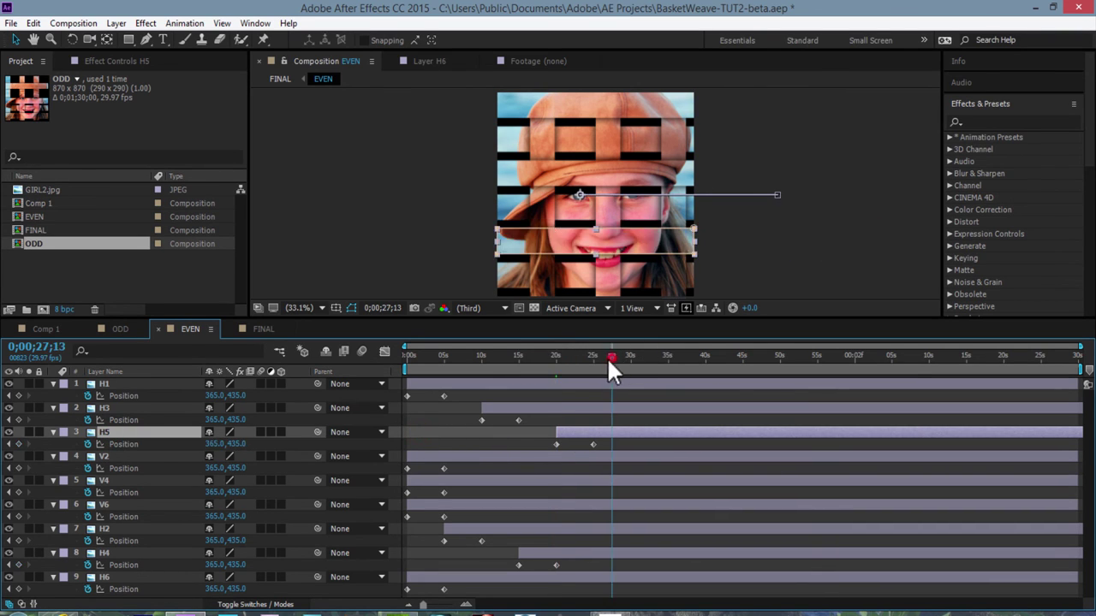
drag(607, 357, 592, 357)
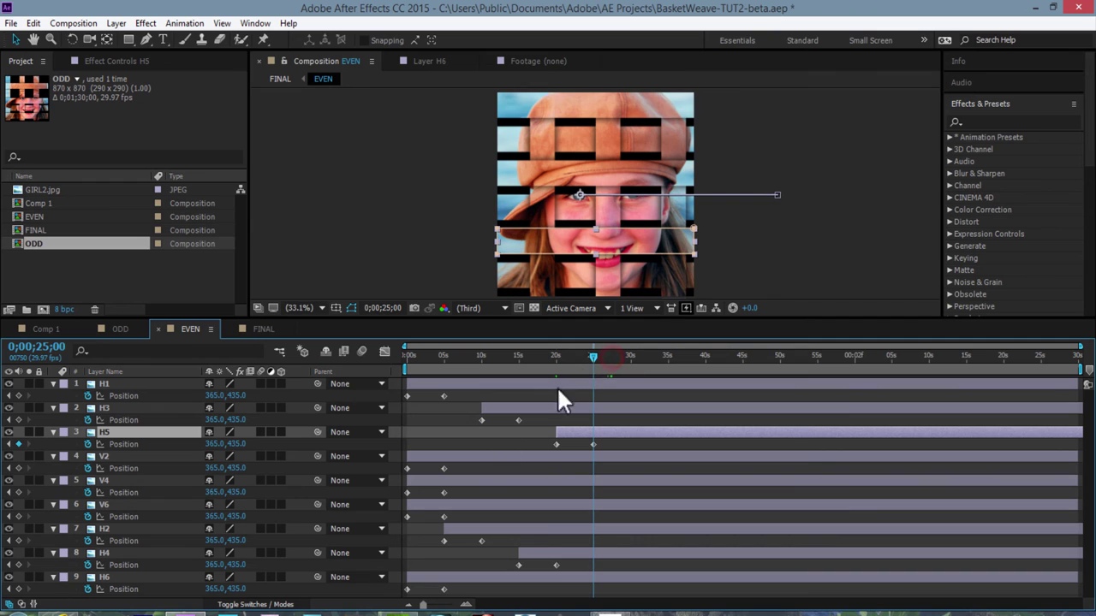
click(106, 575)
drag(454, 577, 631, 597)
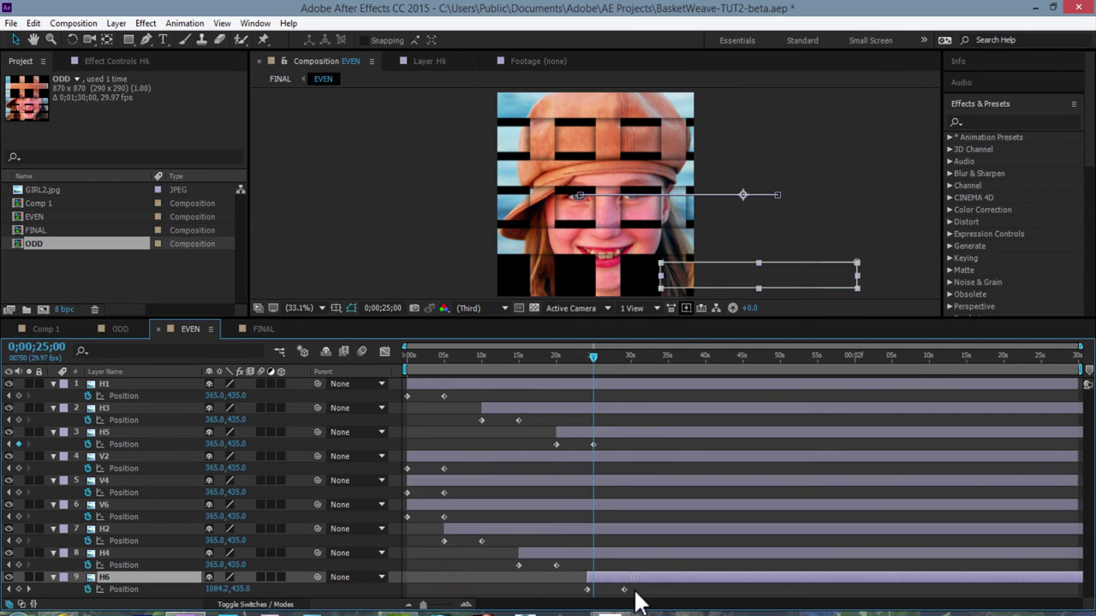
drag(643, 355, 630, 356)
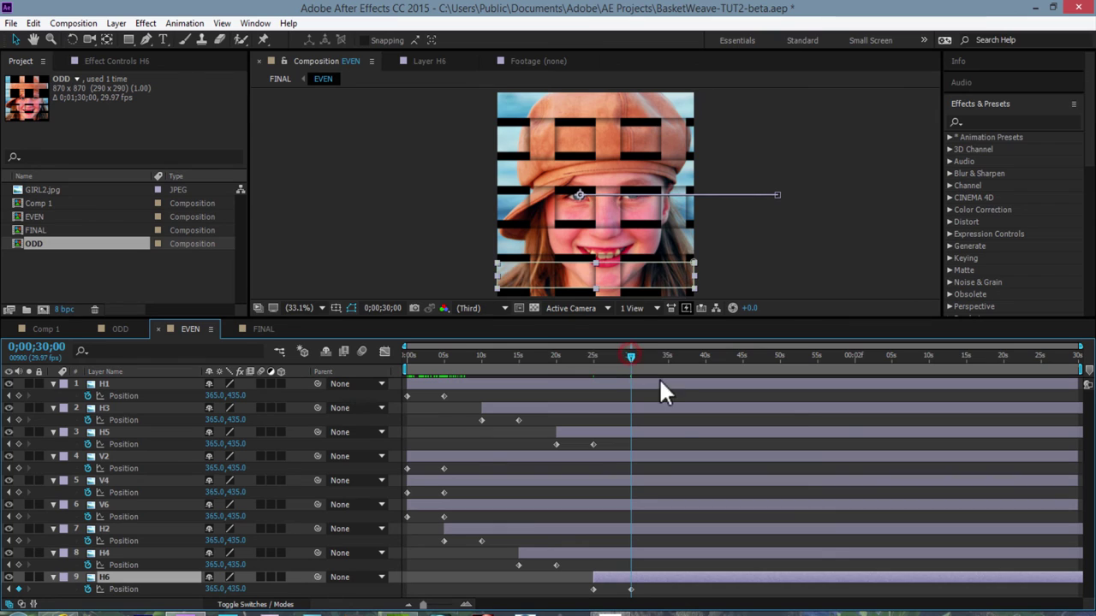
Step: In ODD, shift H2 so its slide starts at 5 s
click(120, 329)
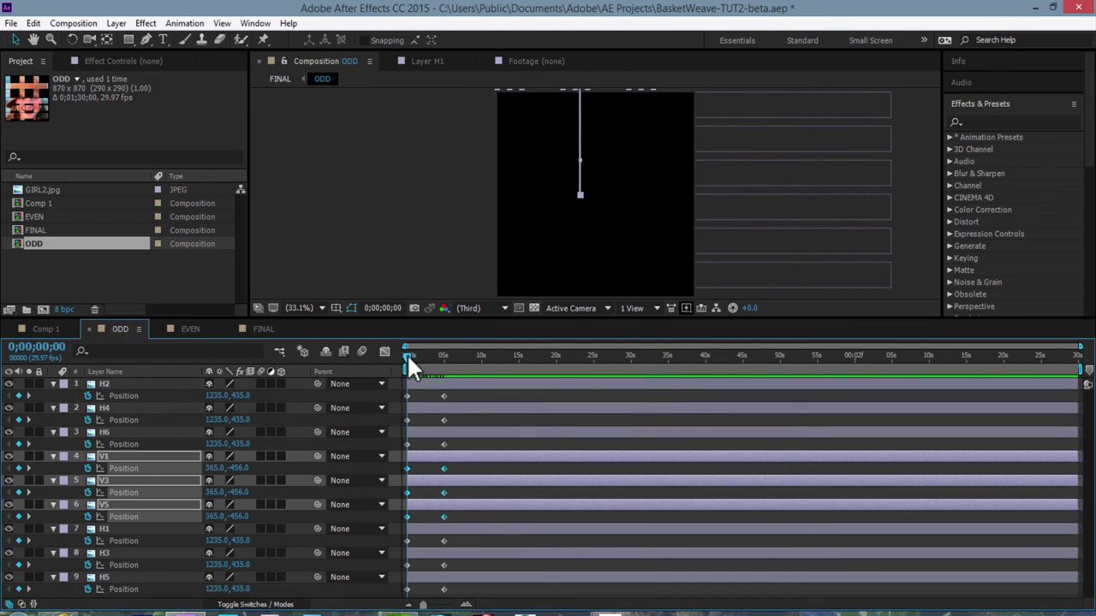
drag(442, 359, 395, 360)
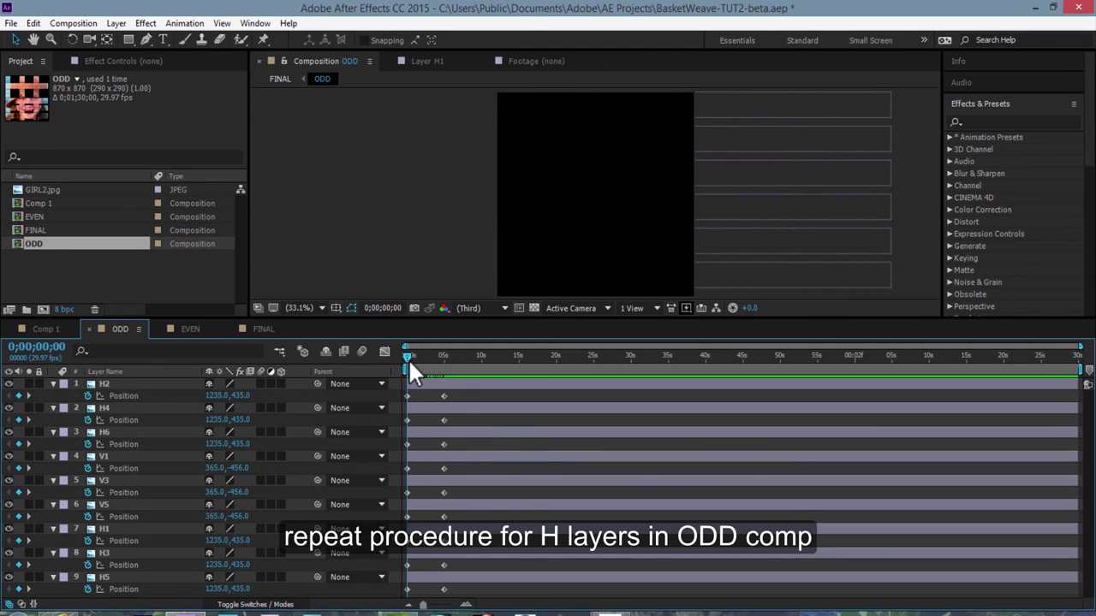
click(104, 528)
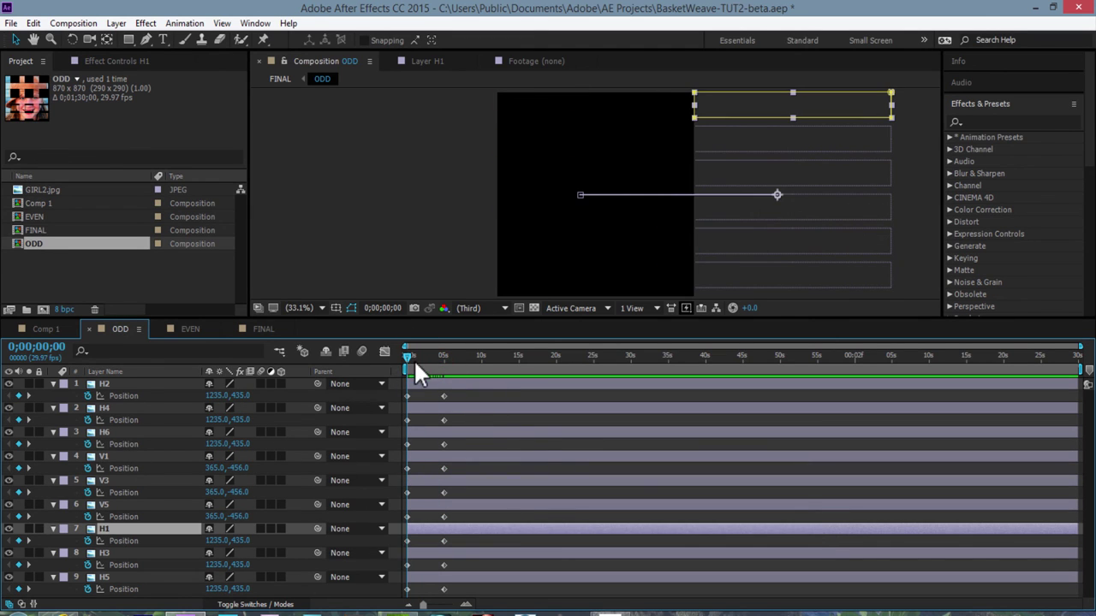
drag(409, 358, 443, 360)
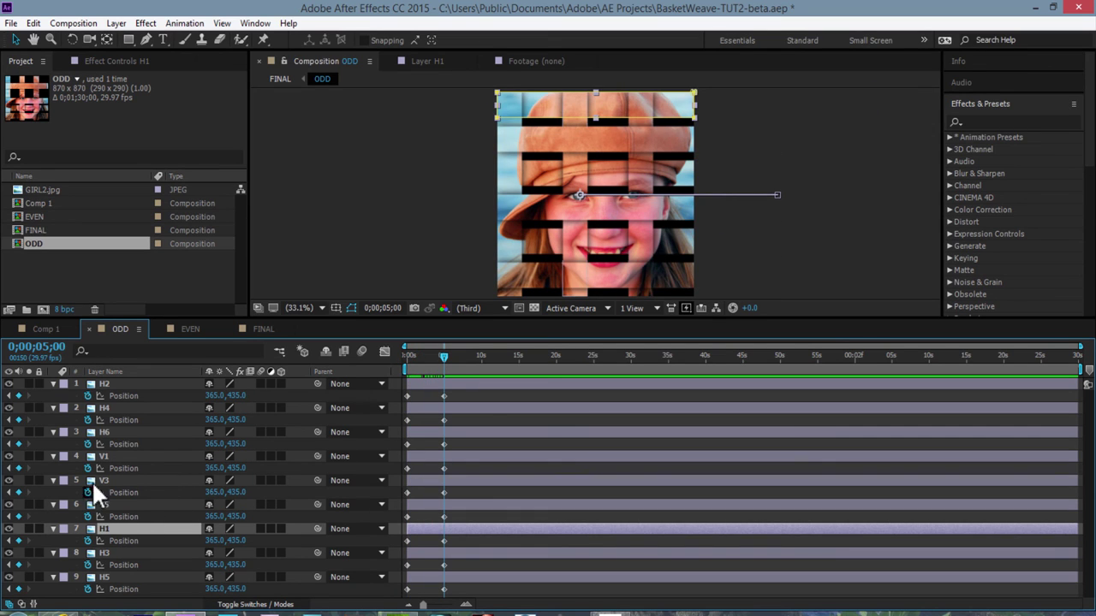
click(107, 384)
drag(427, 385, 464, 383)
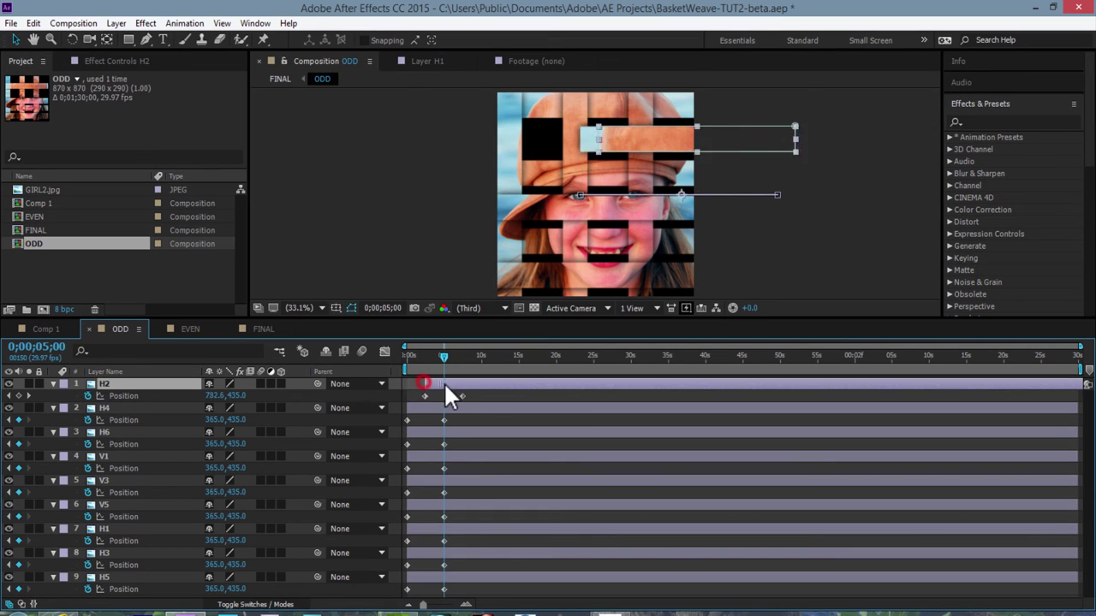
Step: Shift ODD's H3 to start at 10 s and H4 at 15 s
click(477, 356)
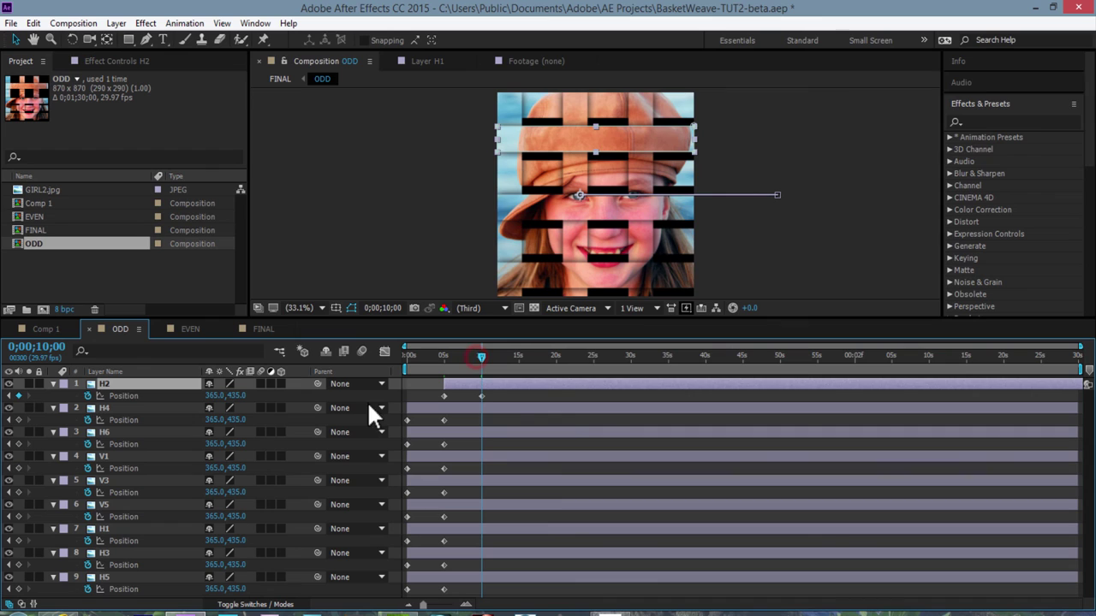
click(104, 553)
drag(402, 552, 481, 554)
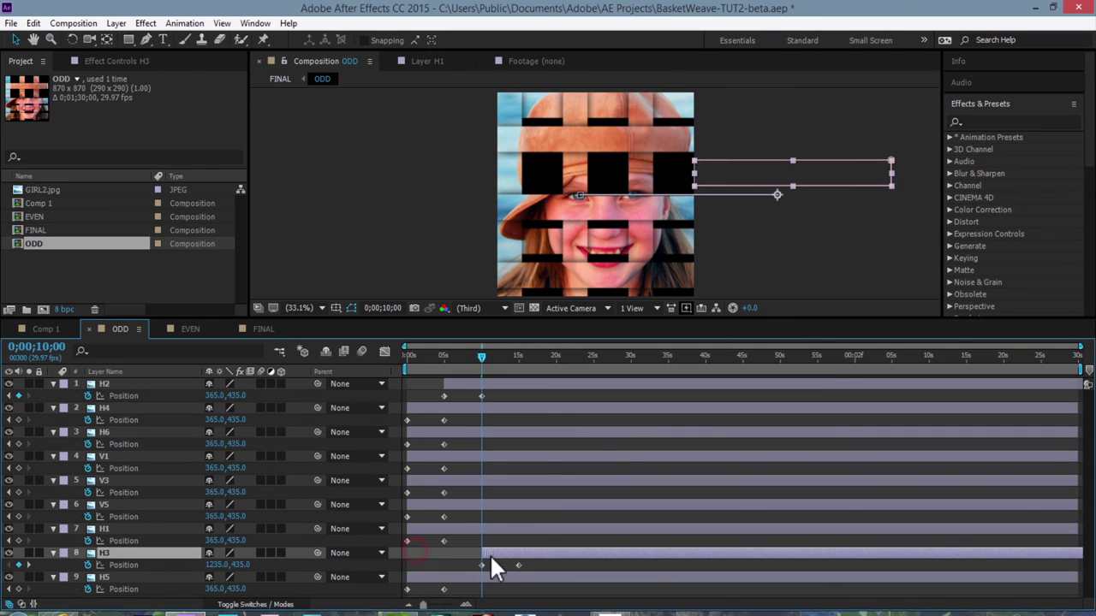
click(523, 357)
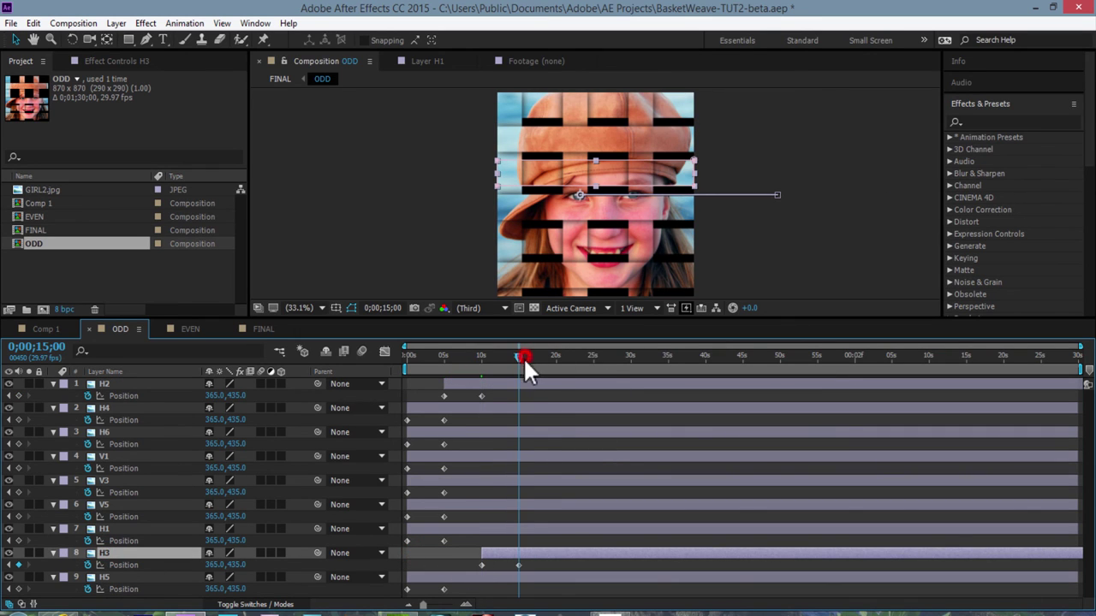
click(104, 408)
drag(420, 407, 538, 407)
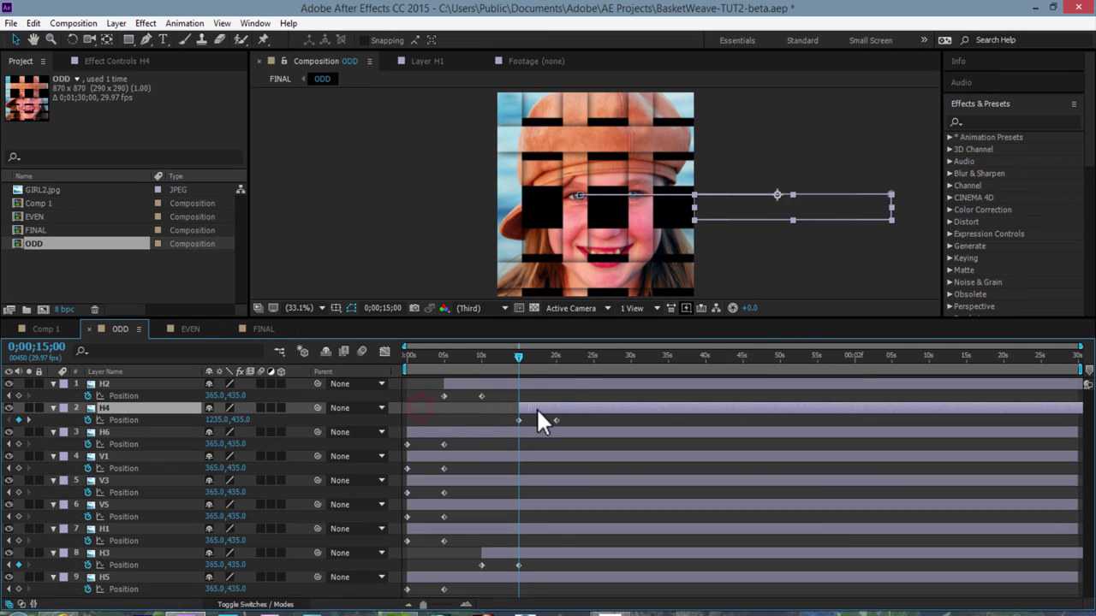
Step: Shift H5 to start at 20 s and H6 at 25 s
click(557, 356)
click(127, 577)
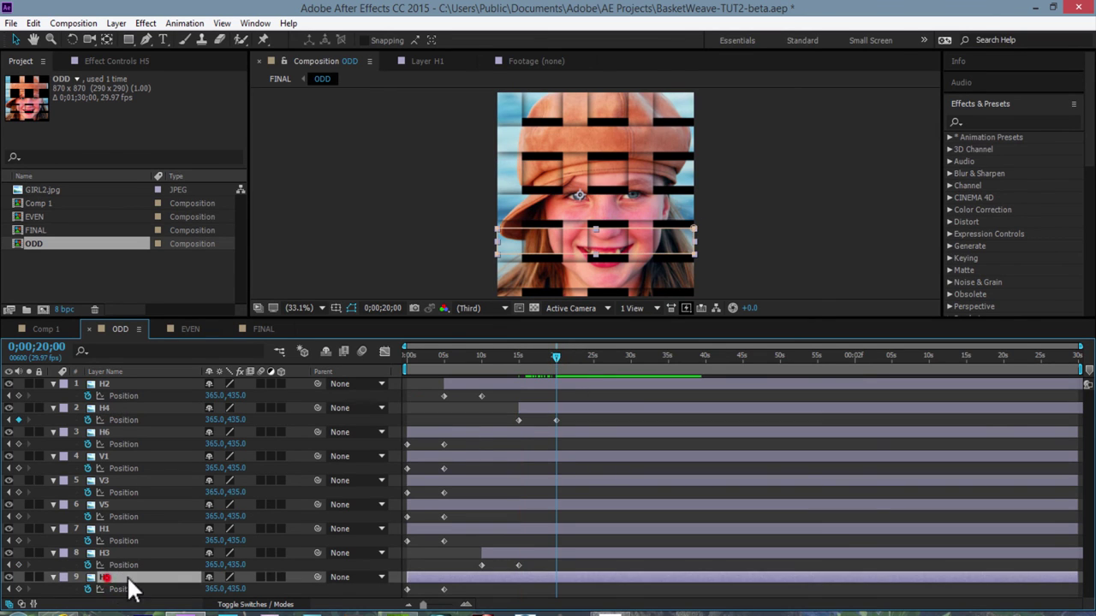
drag(428, 579, 577, 580)
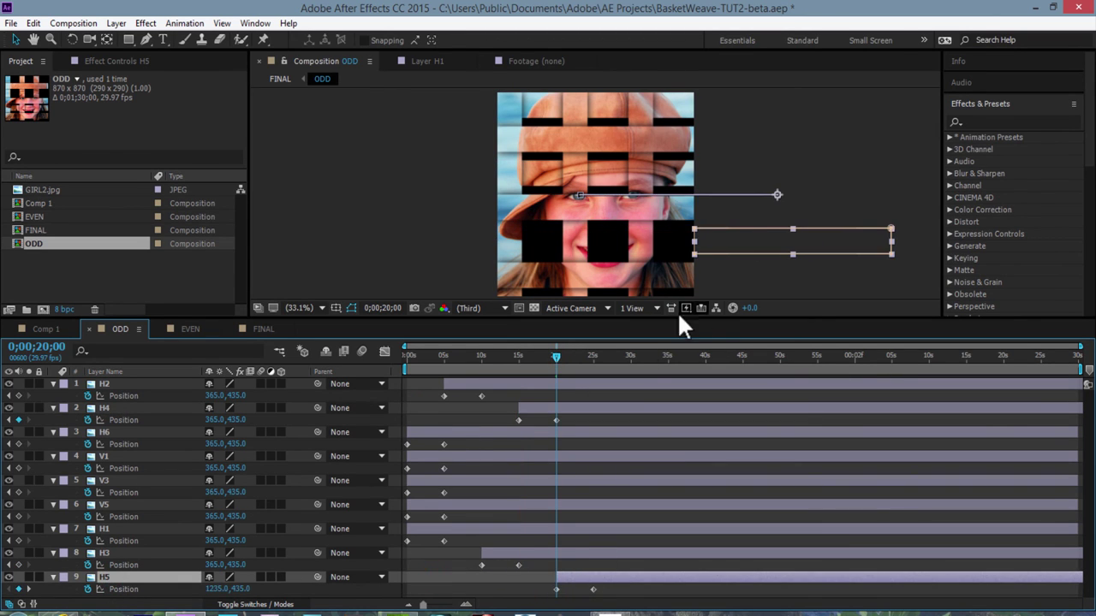
click(593, 356)
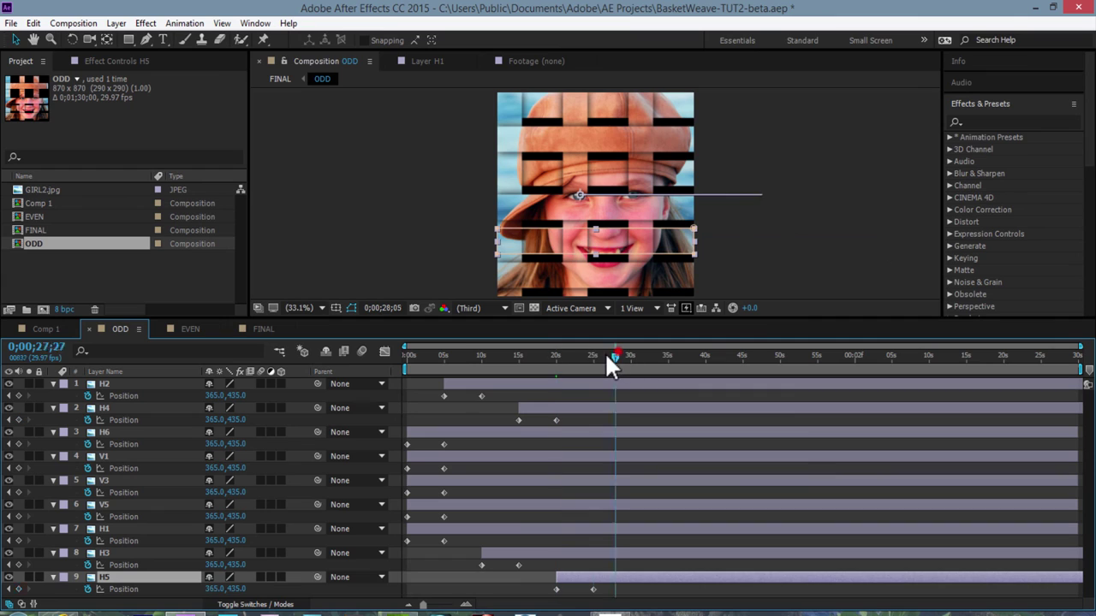
click(107, 431)
drag(451, 432, 613, 436)
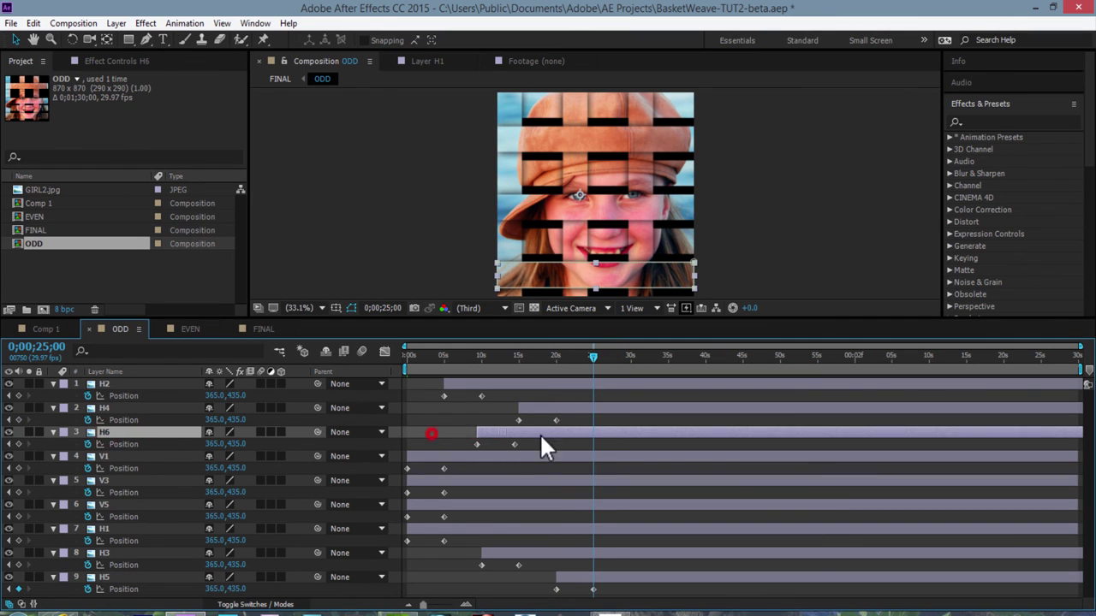
click(632, 355)
click(190, 329)
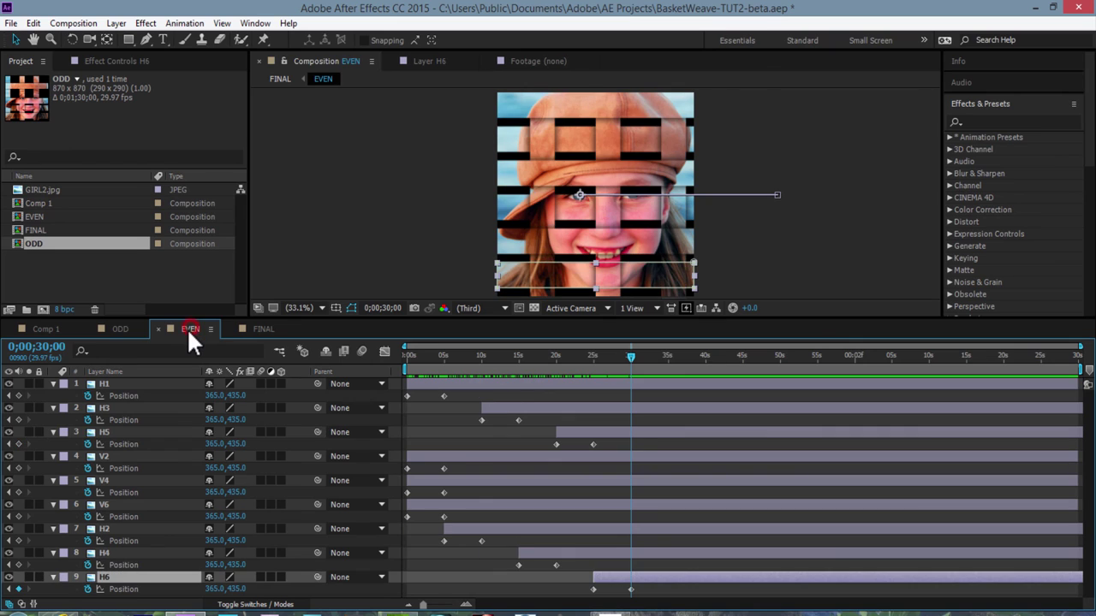
Step: In the ODD comp, shift the V1 strip layer to start at 30 s and preview it
click(123, 330)
click(104, 455)
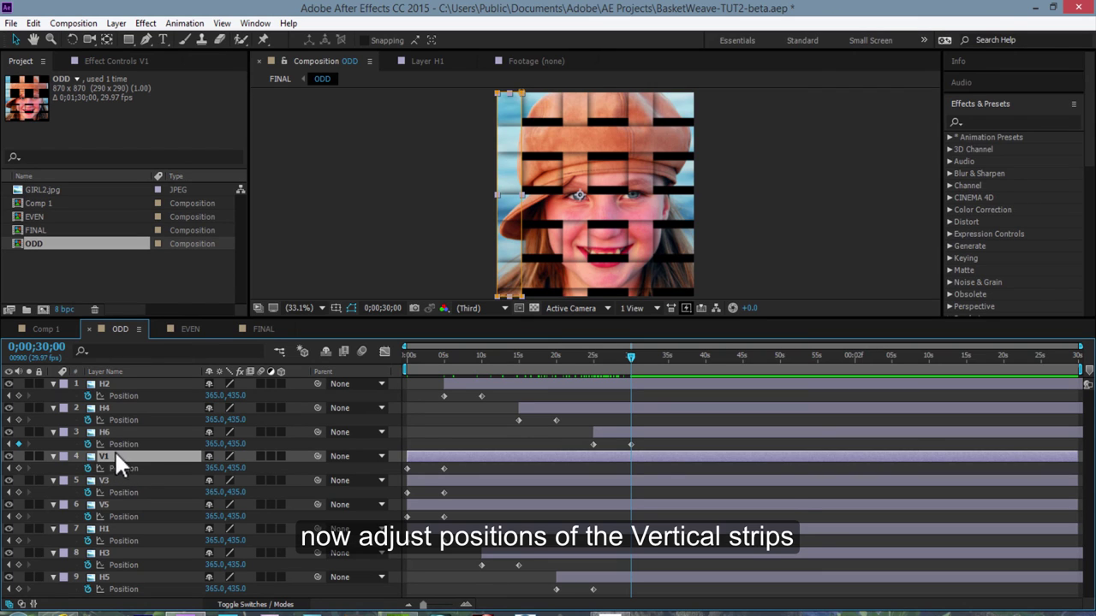
drag(420, 457, 647, 458)
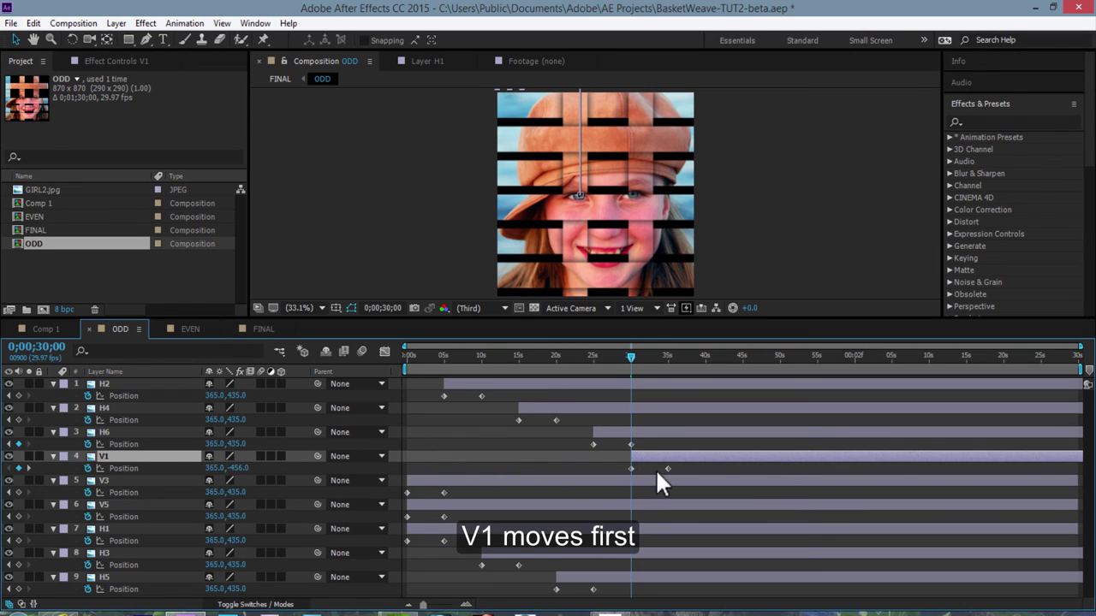
key(space)
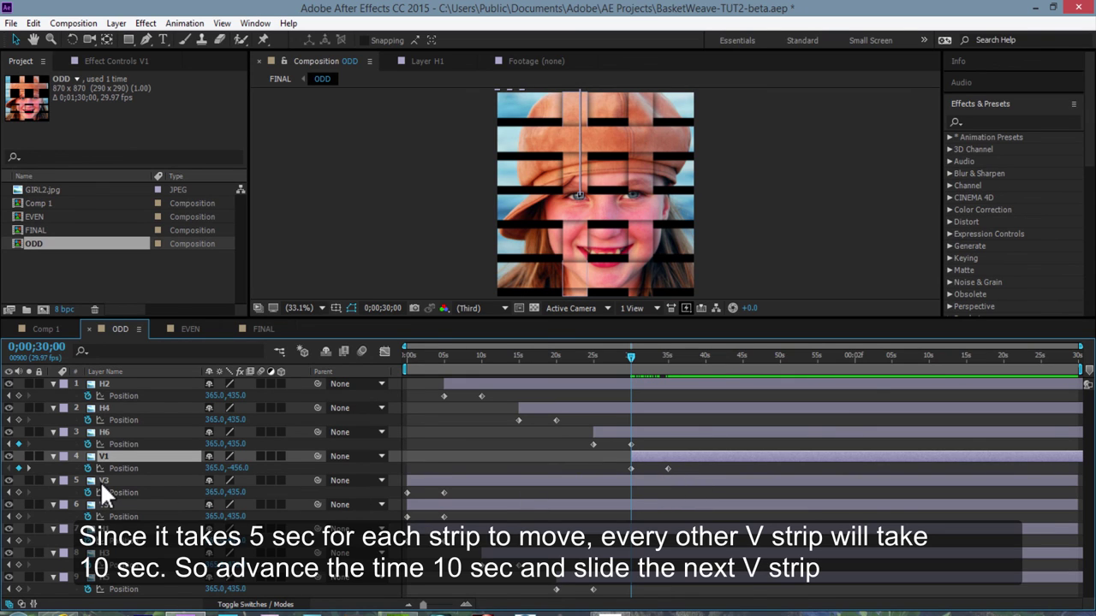
Step: Move the time indicator to 40 s and shift the V3 strip layer to start there
click(39, 347)
click(40, 347)
key(BackSpace)
text(4)
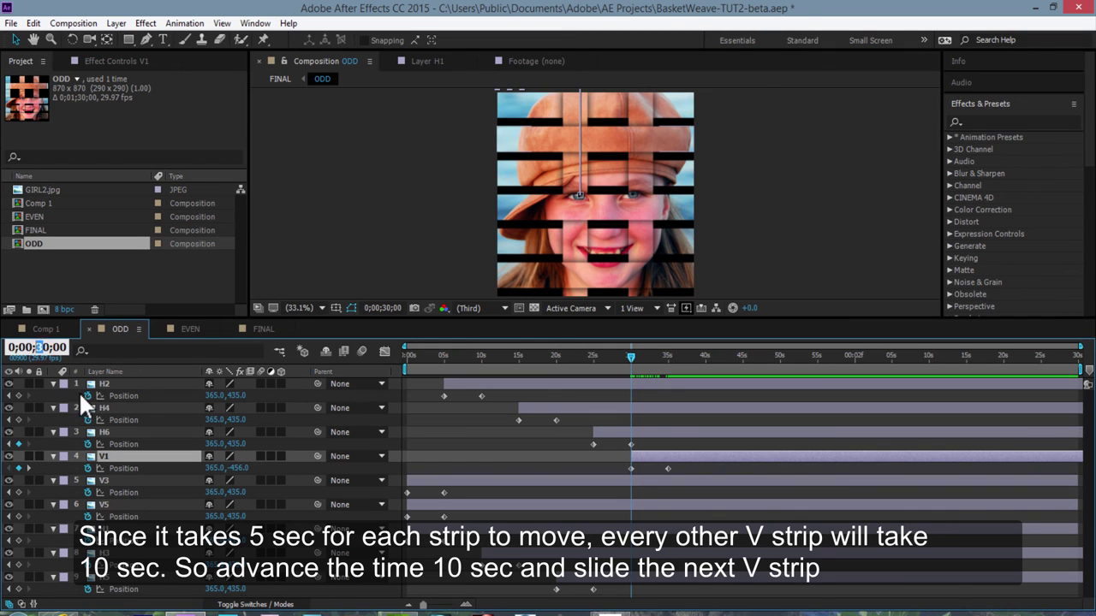
key(Return)
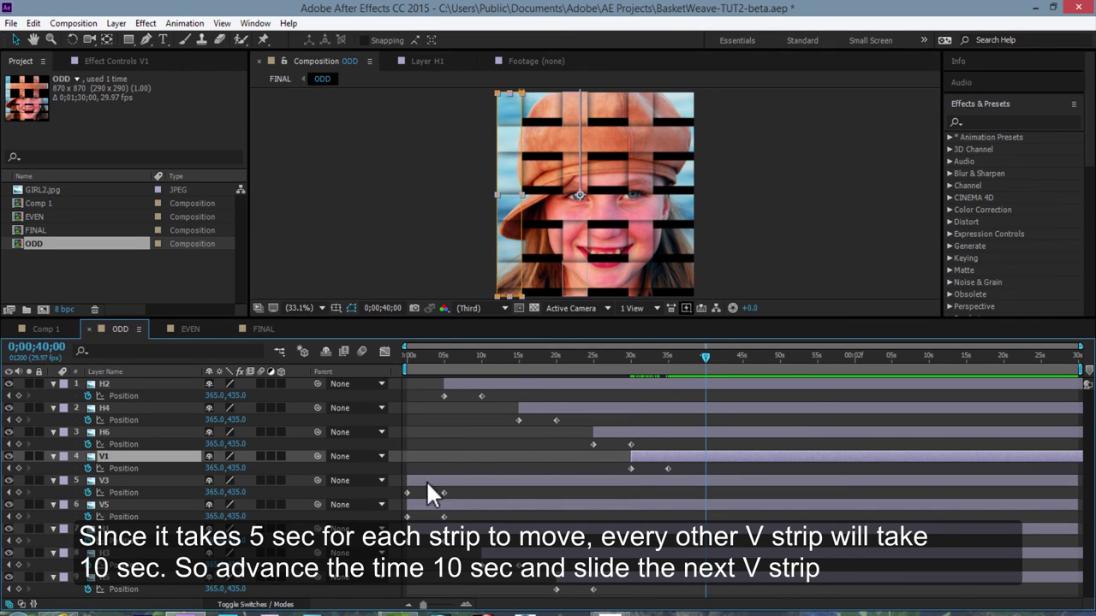
drag(417, 480, 722, 480)
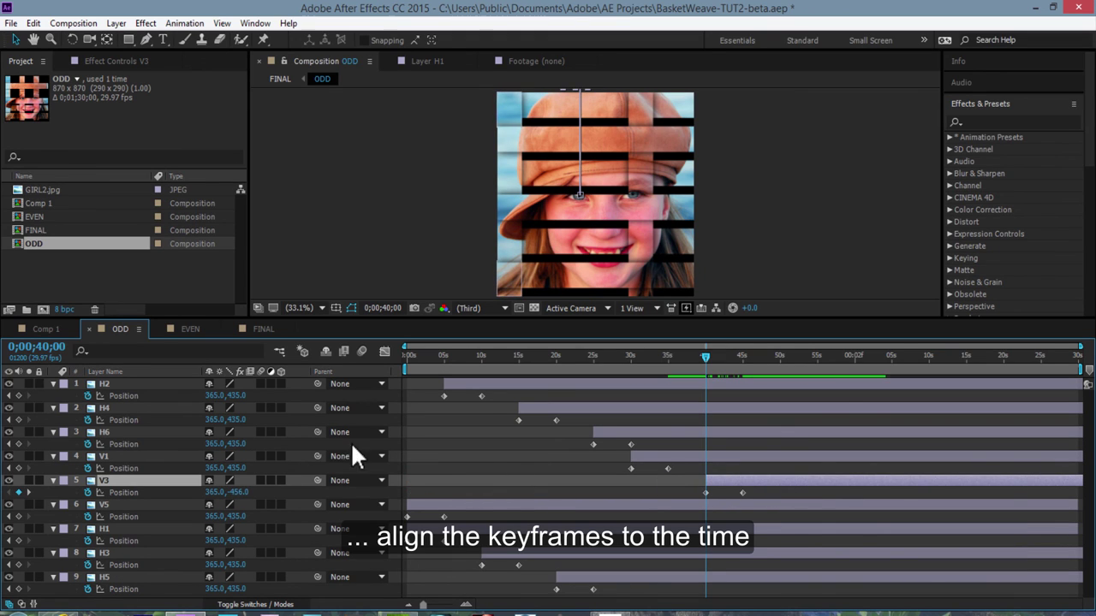
Step: Move the time indicator to 50 s and shift the V5 strip layer to start there
click(41, 348)
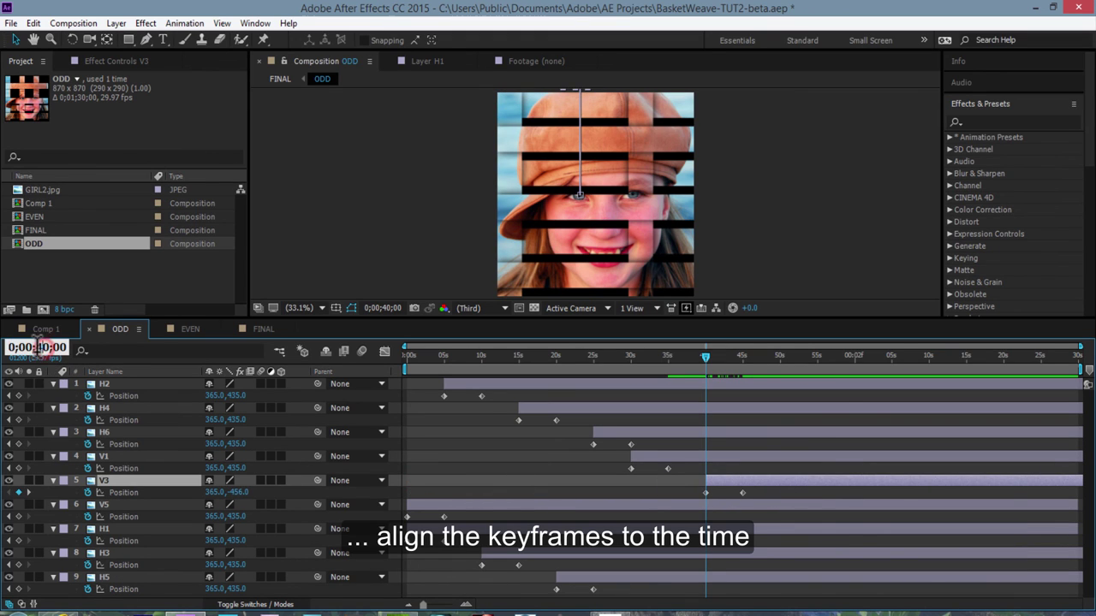
text(5)
key(Return)
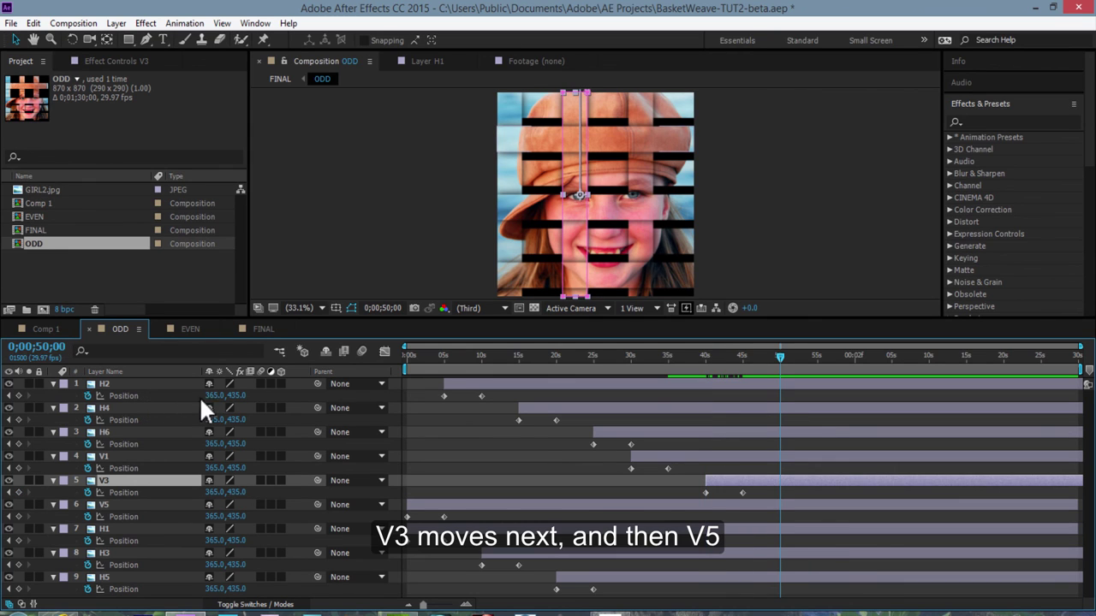
click(104, 504)
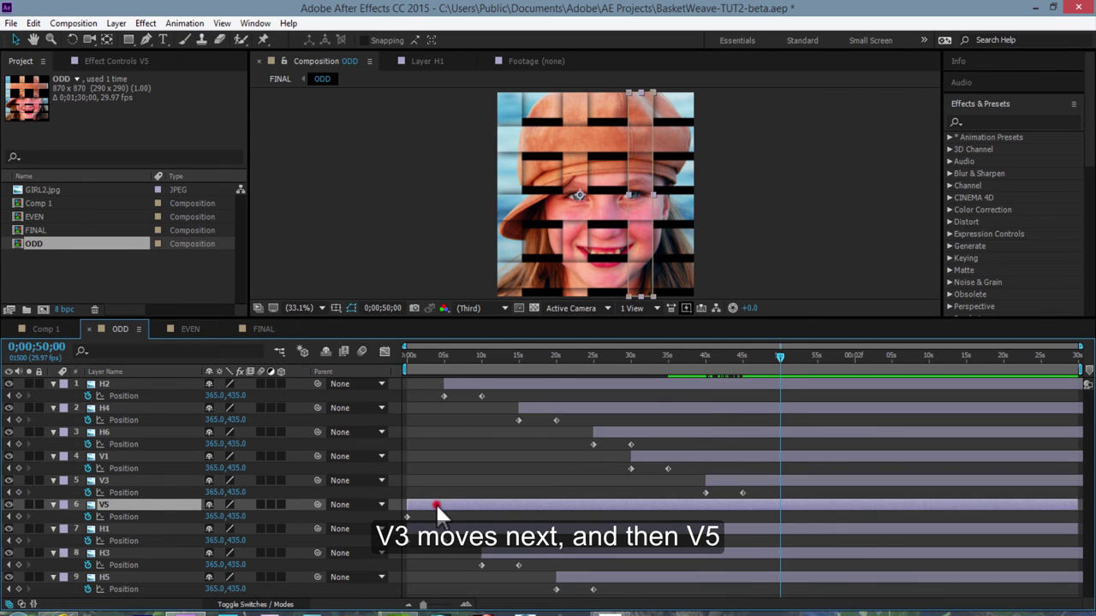
drag(436, 503, 821, 501)
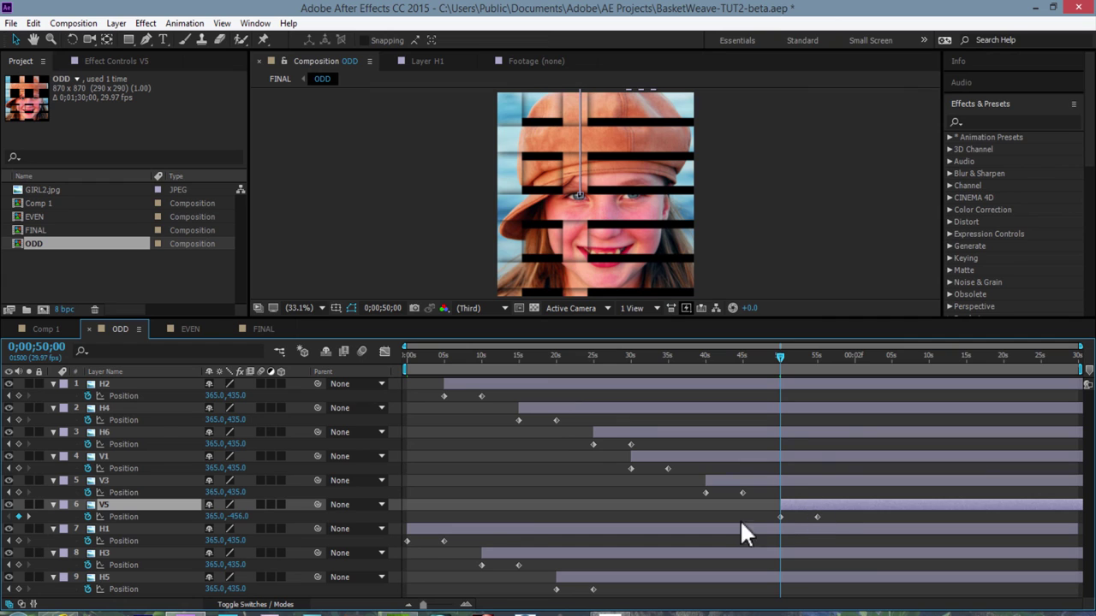
Step: Scrub the timeline to check the slides, ending at 35 s where V1 stops
drag(621, 361, 825, 369)
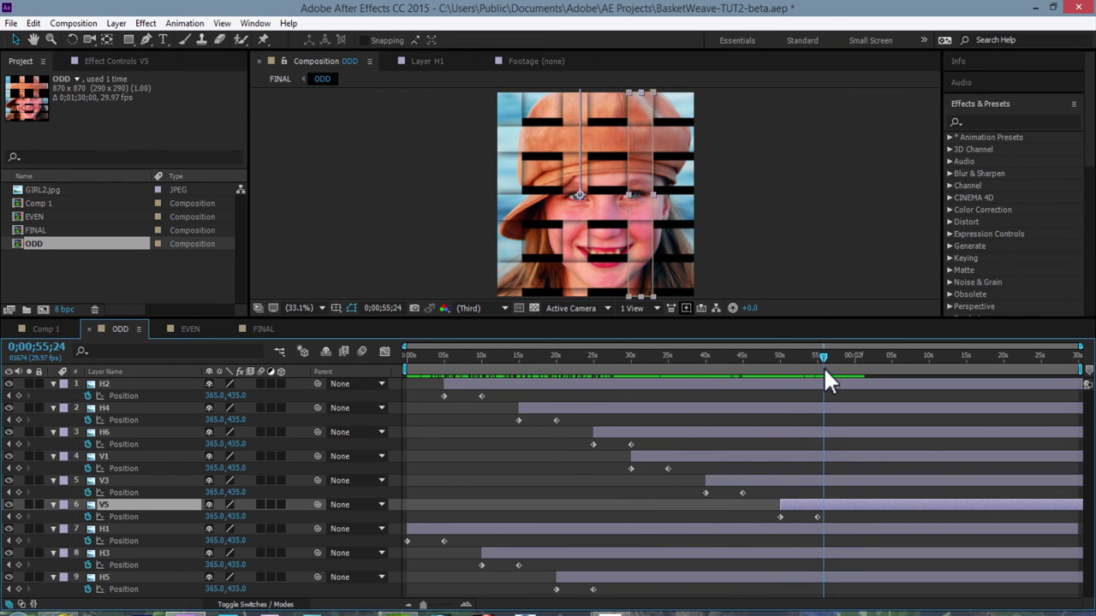
drag(824, 367, 631, 376)
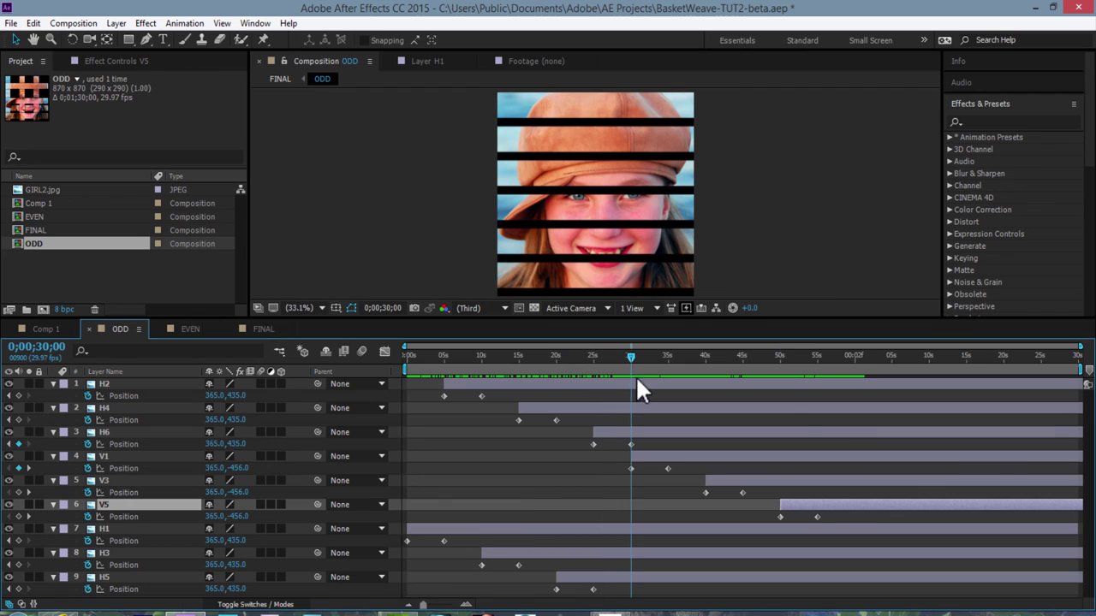
click(104, 456)
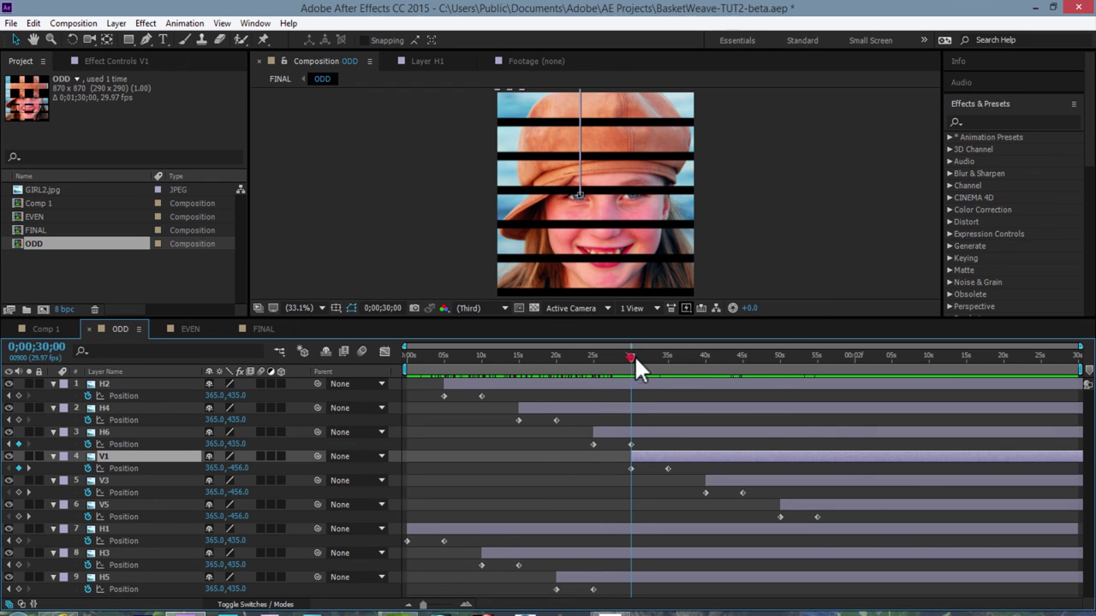
drag(631, 356, 668, 352)
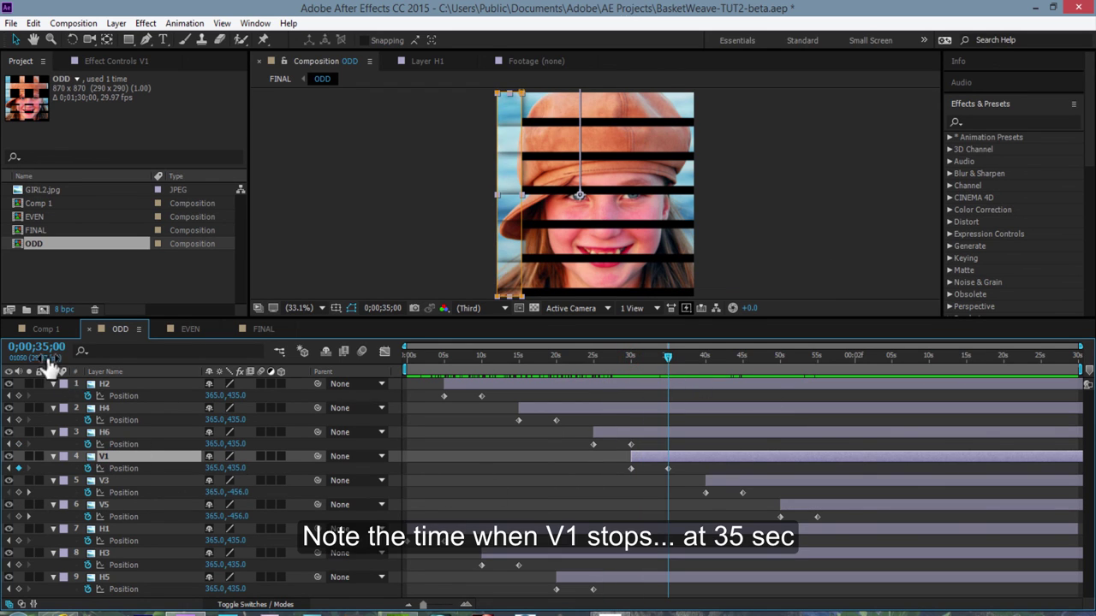
Step: In the EVEN comp, shift the V2 strip layer to start its slide at 35 s
click(184, 330)
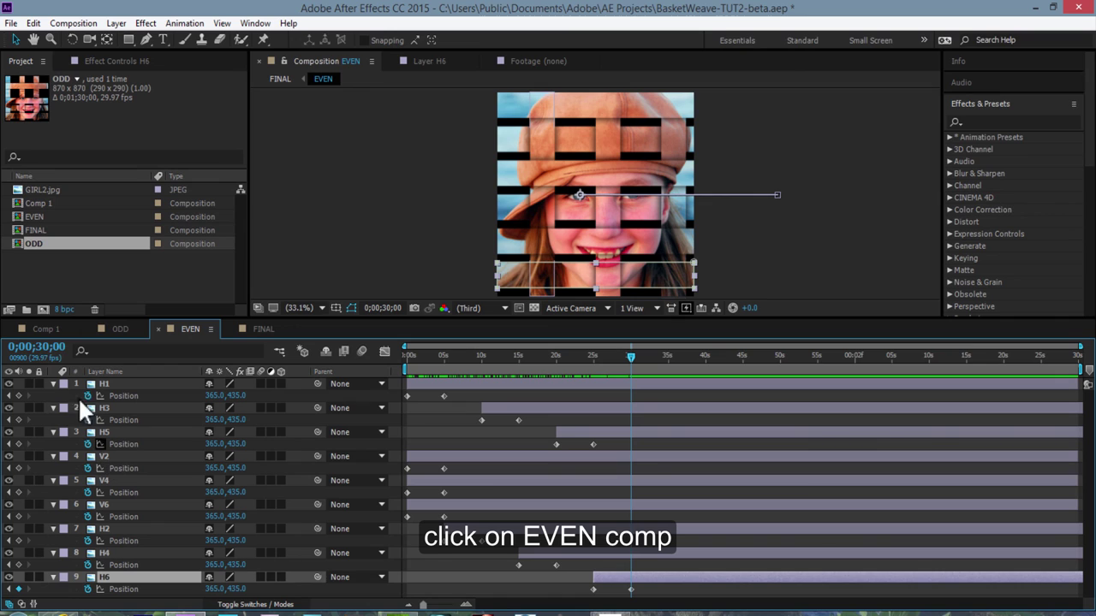
click(46, 346)
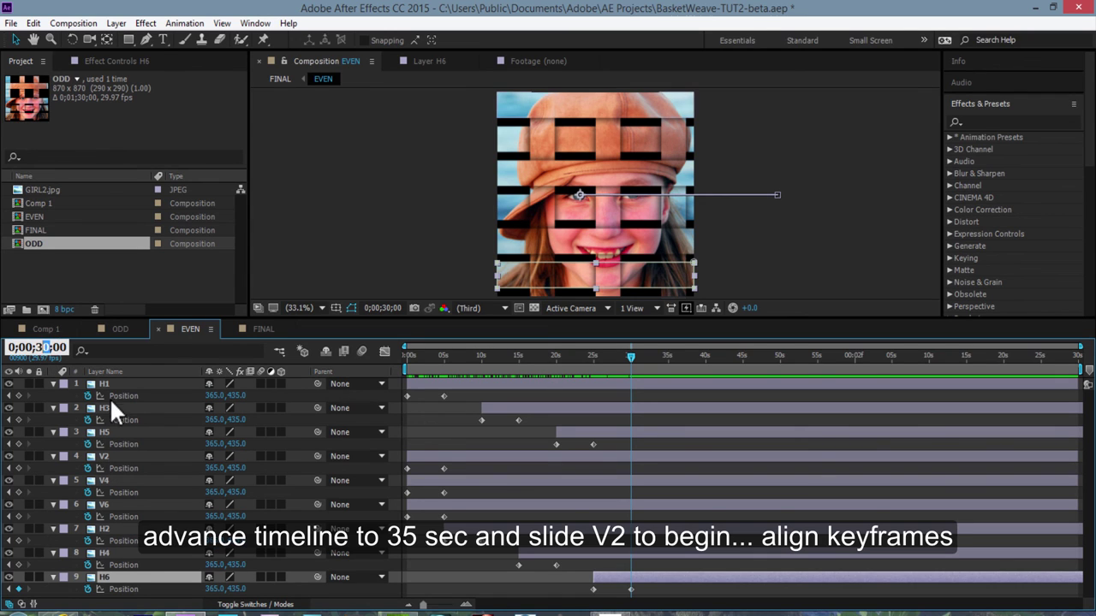
text(5)
key(Return)
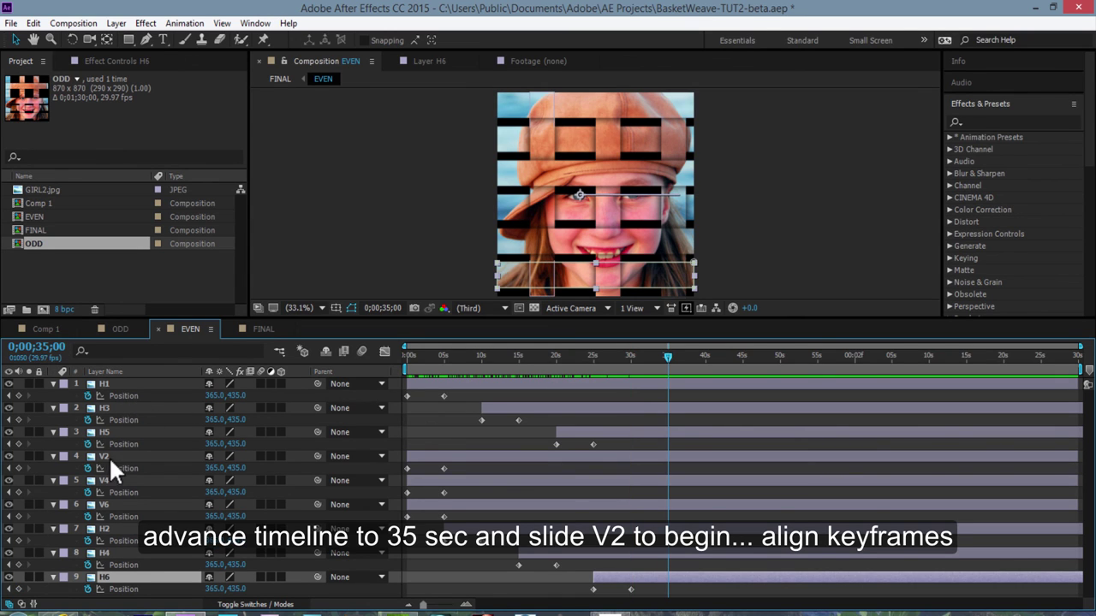
click(105, 457)
drag(422, 457, 692, 461)
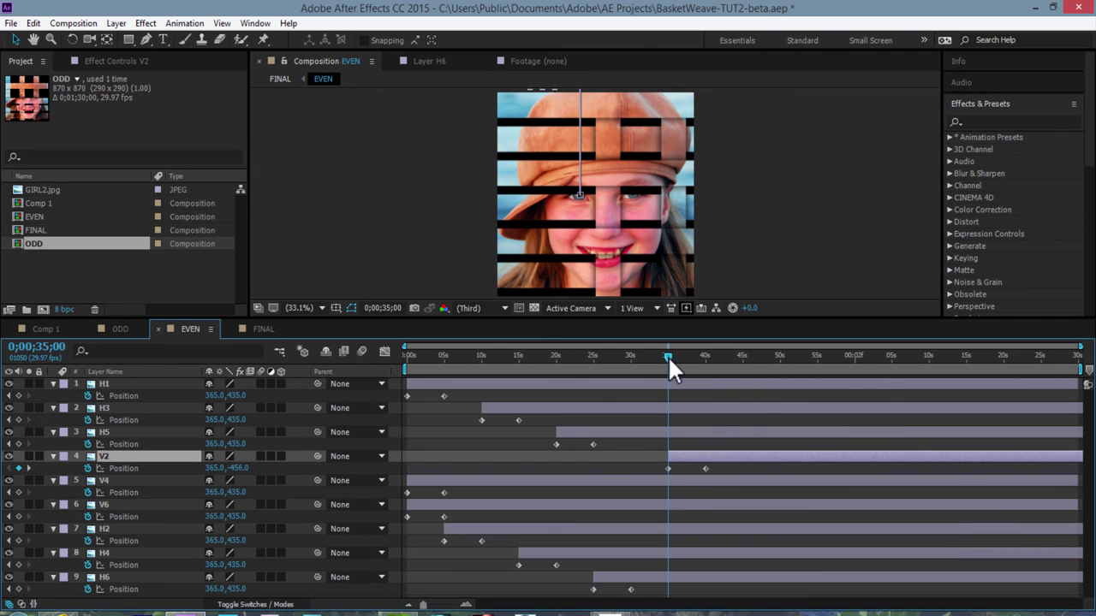
Step: Move the time indicator to 45 s and shift the V4 strip layer to start there
click(38, 348)
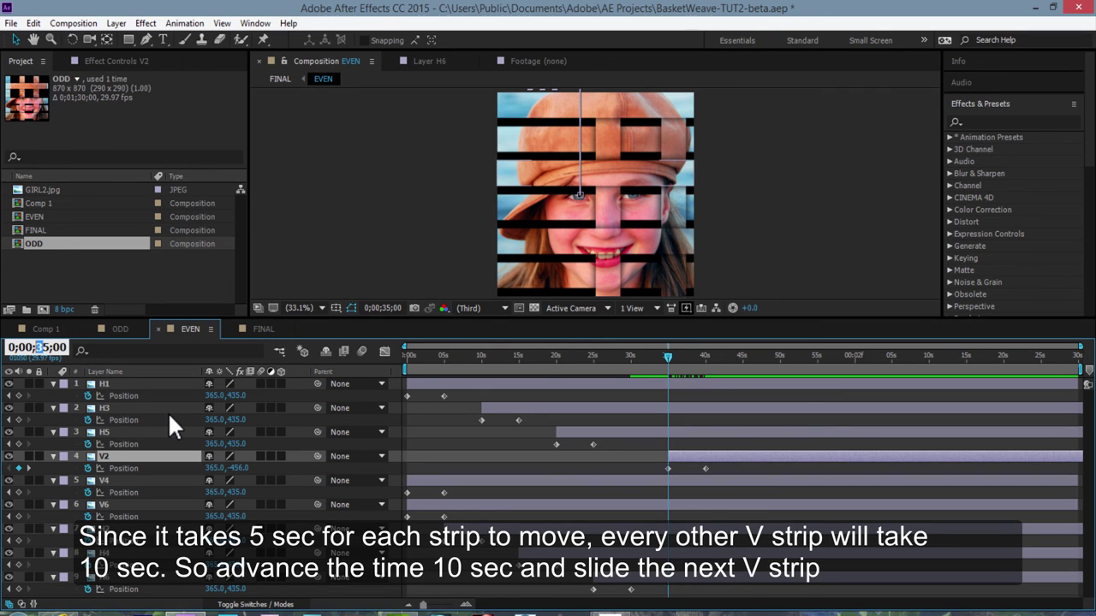
text(4)
key(Return)
click(104, 481)
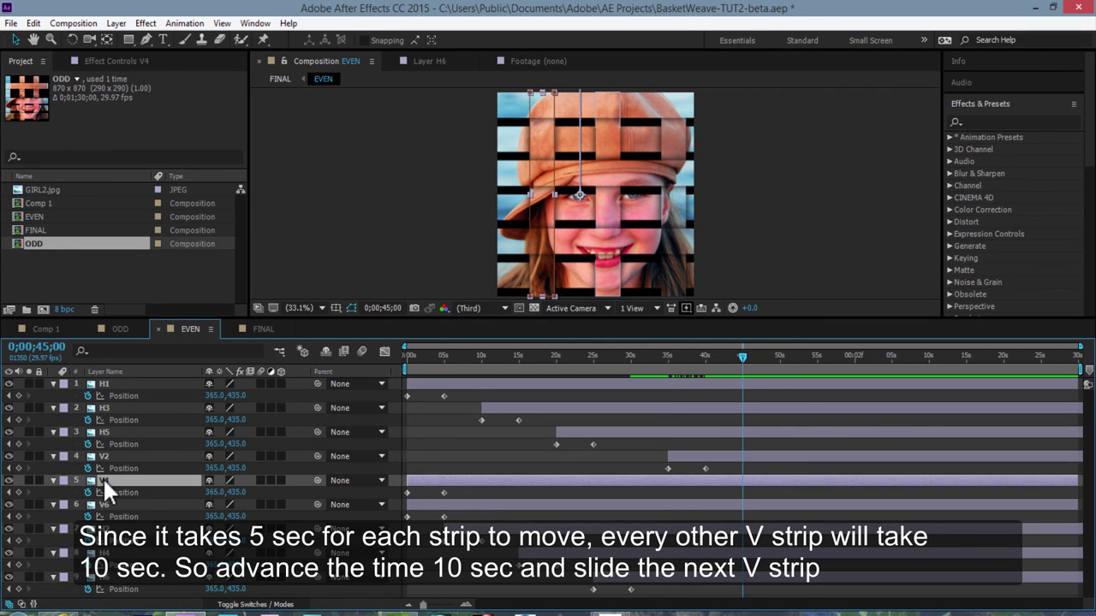
drag(423, 474, 770, 479)
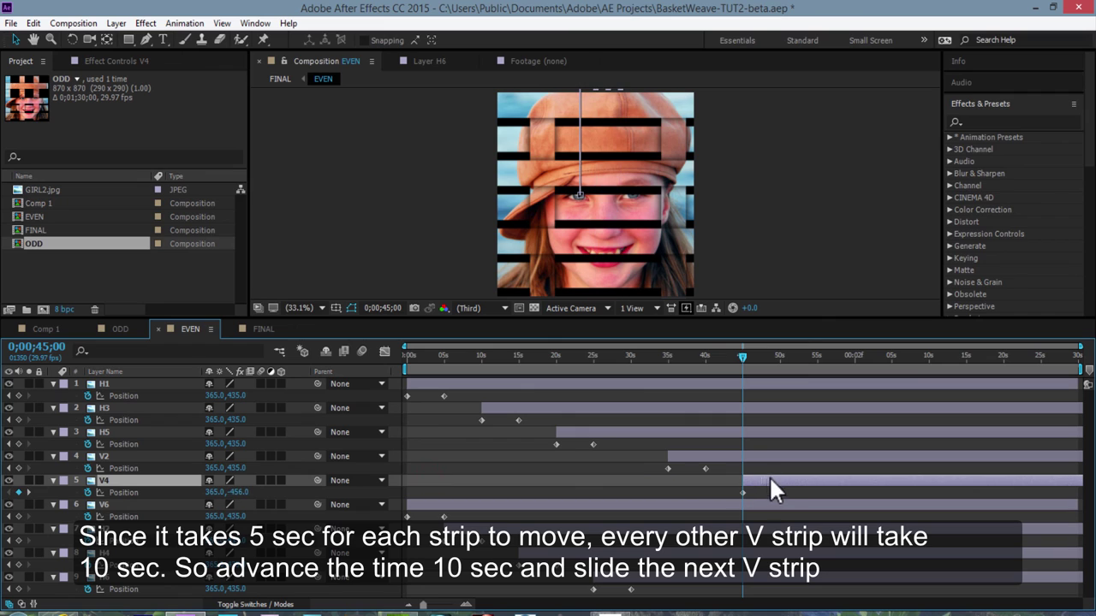
Step: Shift the V6 strip layer to start at 55 s, then return to the timeline start
click(39, 347)
click(41, 347)
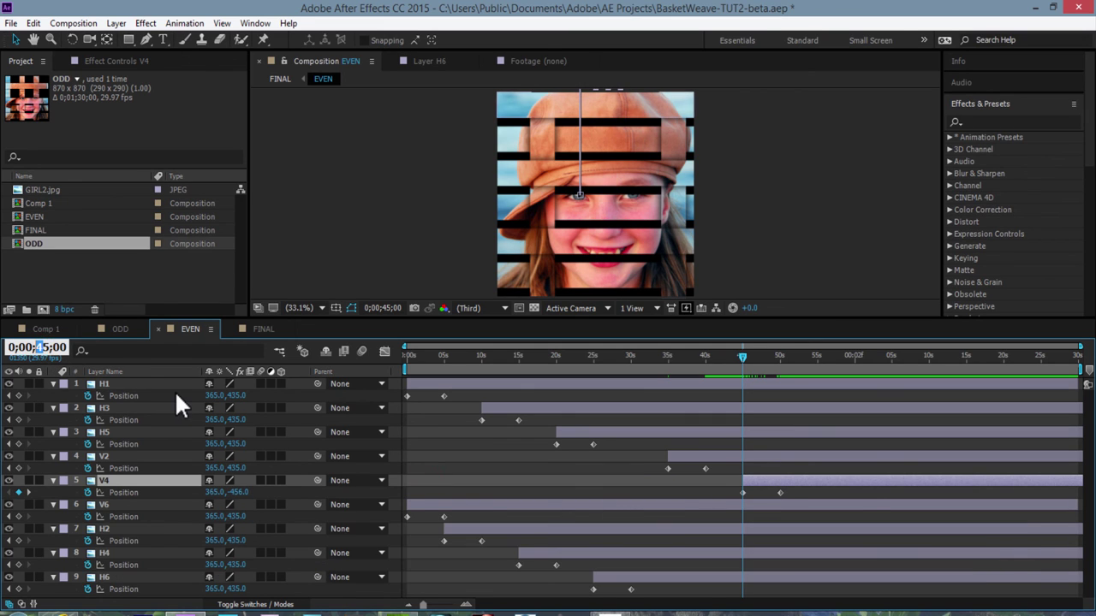
text(5)
key(Return)
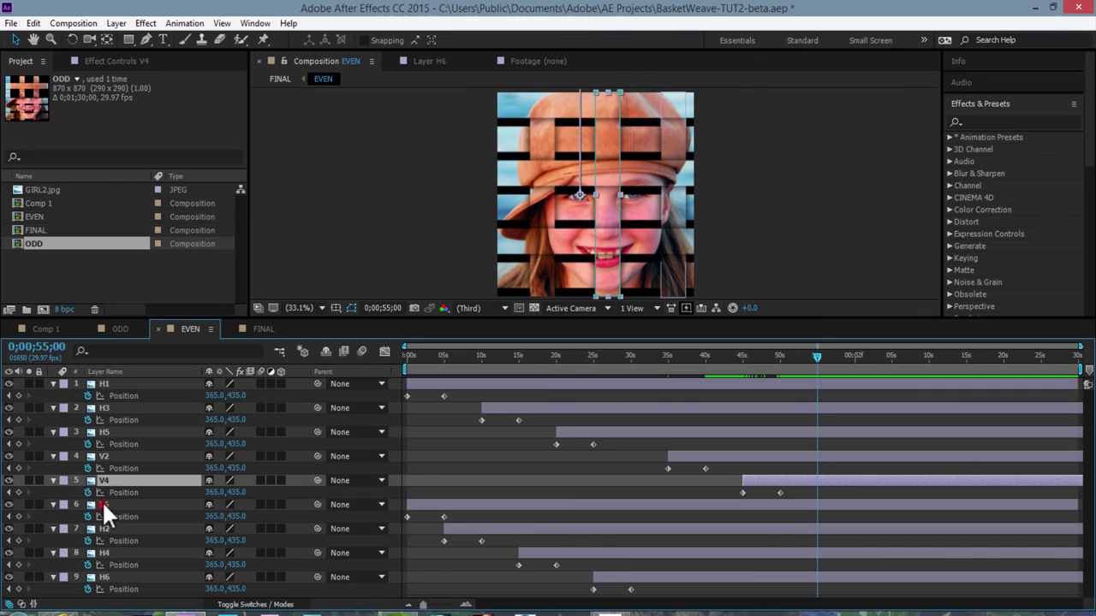
click(103, 504)
drag(440, 505, 832, 517)
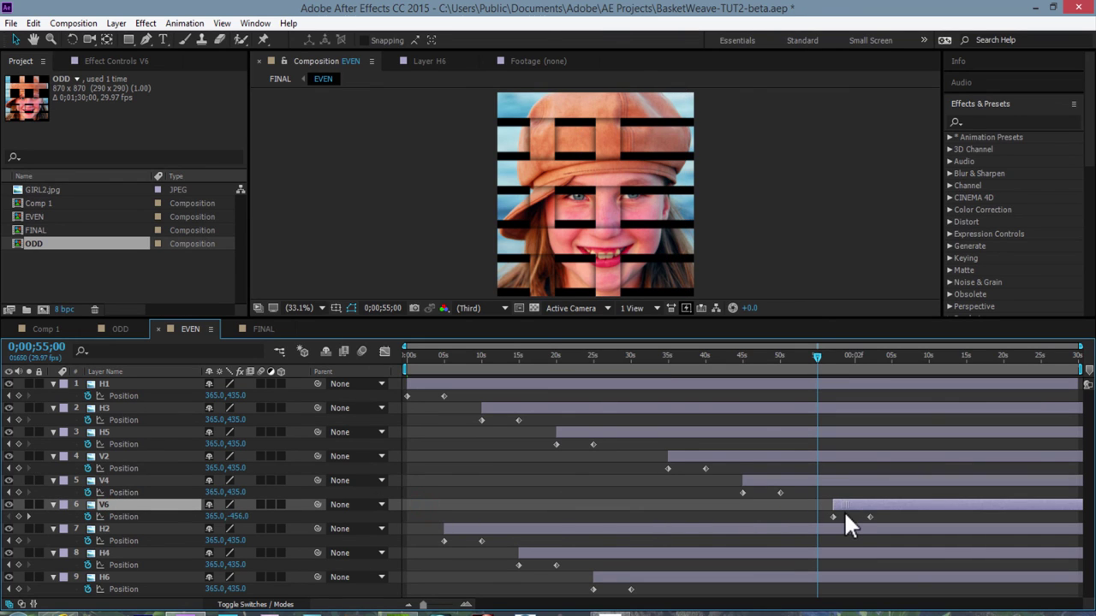
click(817, 355)
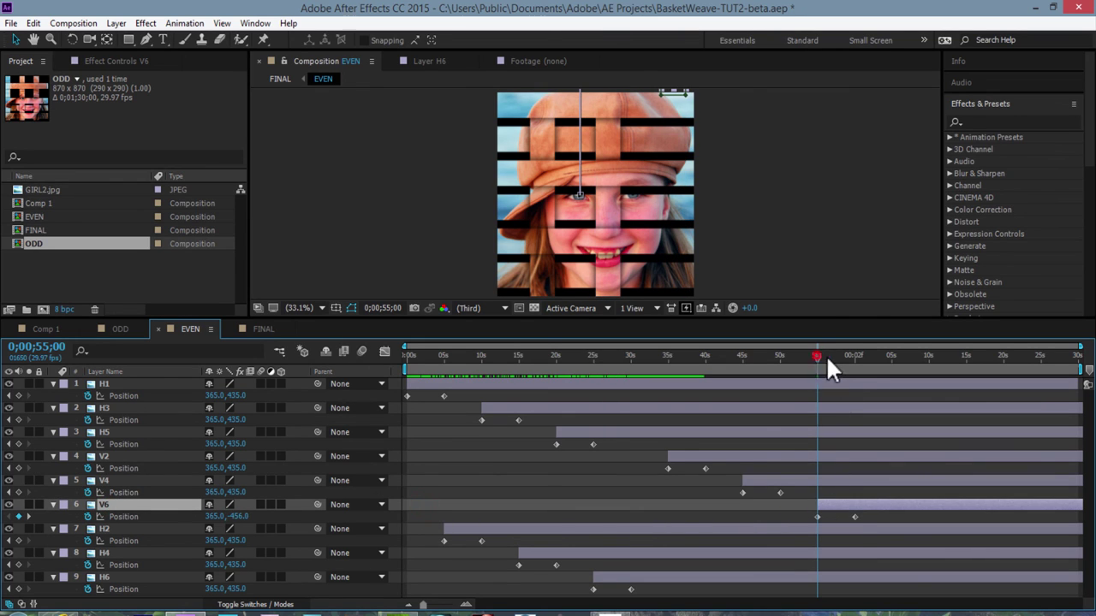
key(Home)
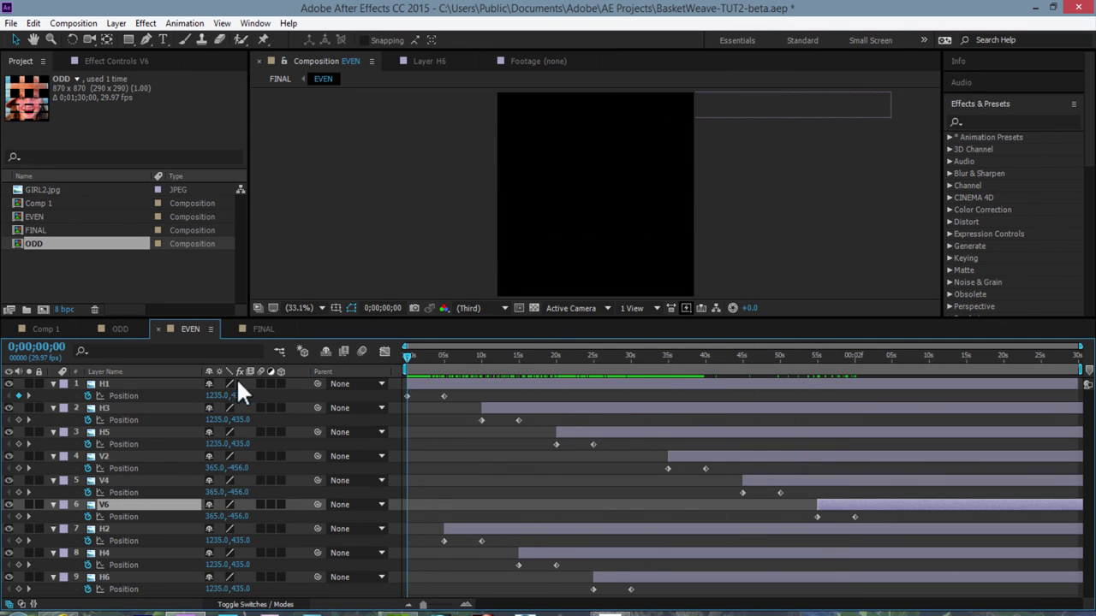
Step: Show the FINAL comp in an enlarged viewer with the time indicator near the start
click(261, 329)
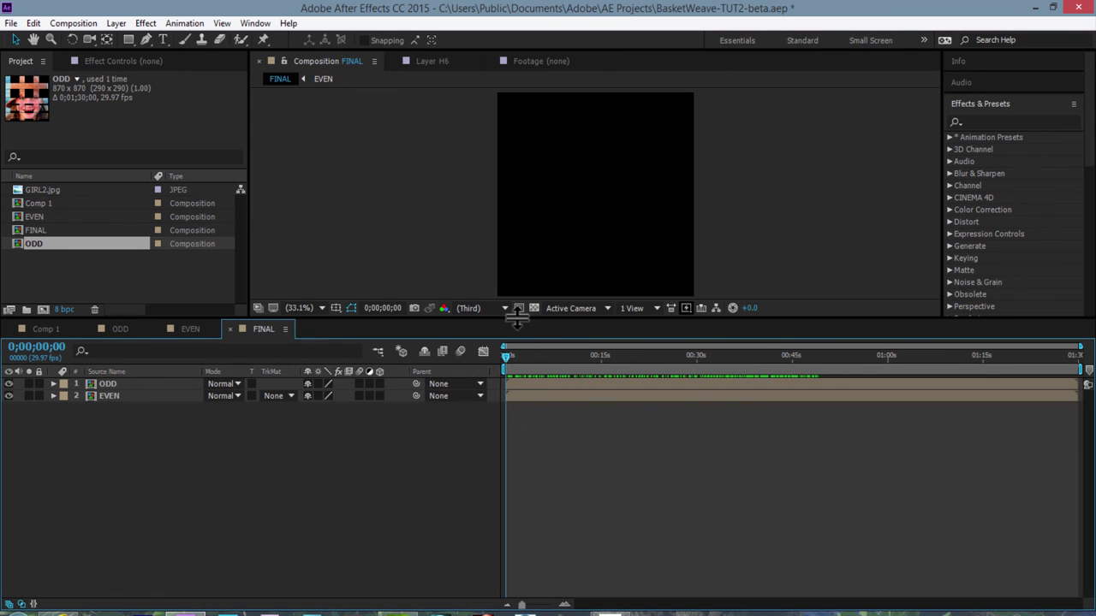
mouse_move(517, 319)
mouse_down()
mouse_move(477, 377)
mouse_move(478, 481)
mouse_move(597, 508)
mouse_move(813, 489)
mouse_move(911, 462)
mouse_up()
click(509, 516)
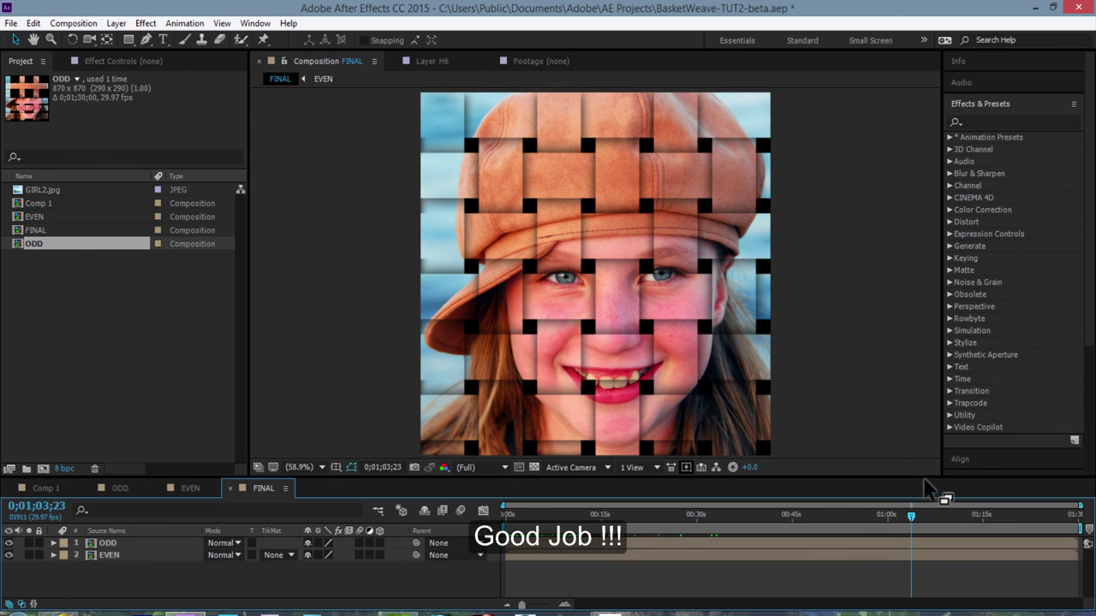